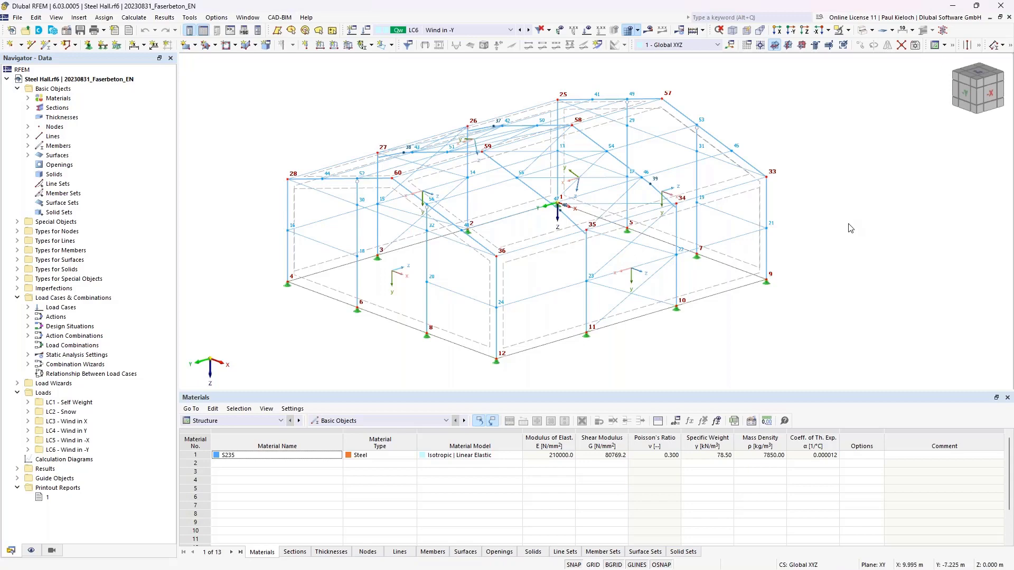
# Step: Examine the steel hall model from several angles and look through its list of load cases
pyautogui.moveTo(849, 228); pyautogui.dragTo(917, 206, button='middle')
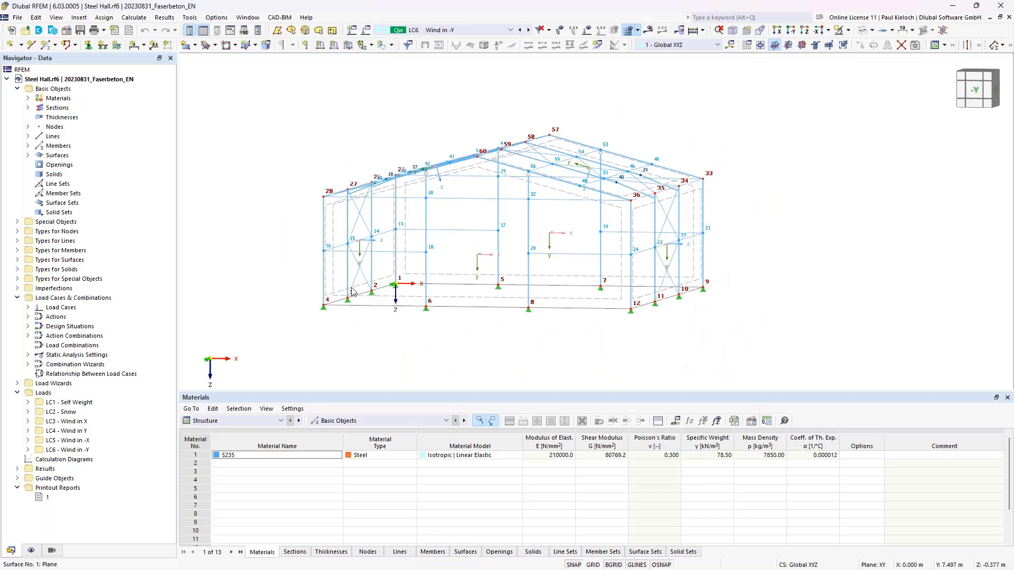
pyautogui.keyDown('ctrl'); pyautogui.moveTo(762, 261); pyautogui.dragTo(813, 297, button='middle'); pyautogui.keyUp('ctrl')
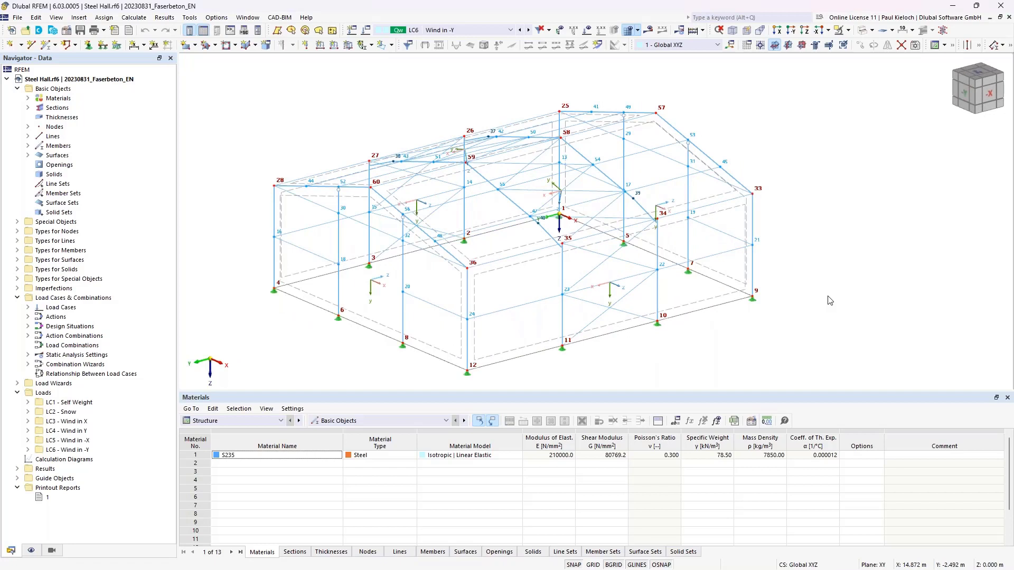
pyautogui.click(511, 30)
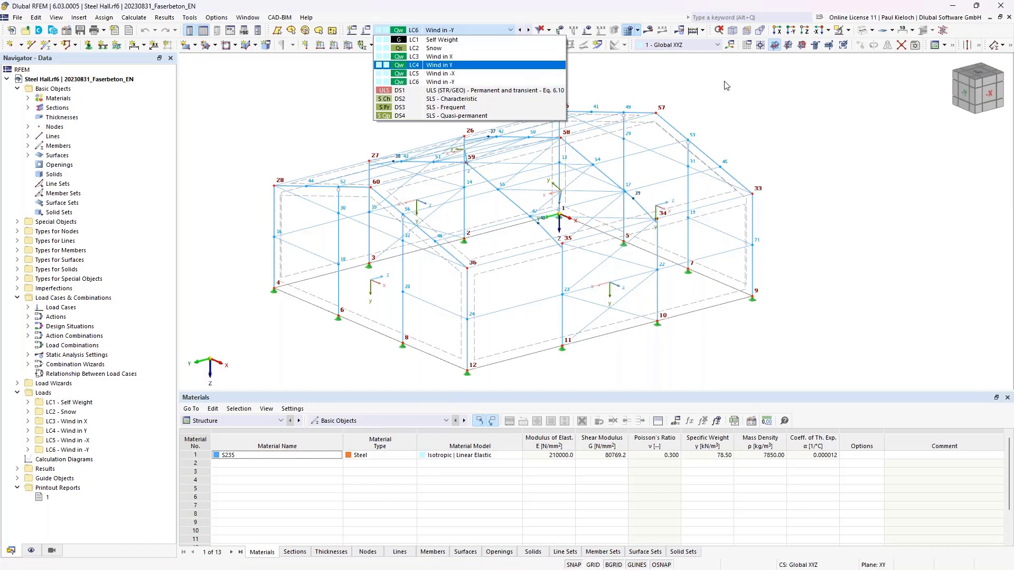
pyautogui.click(791, 122)
pyautogui.moveTo(791, 122); pyautogui.dragTo(882, 88, button='middle')
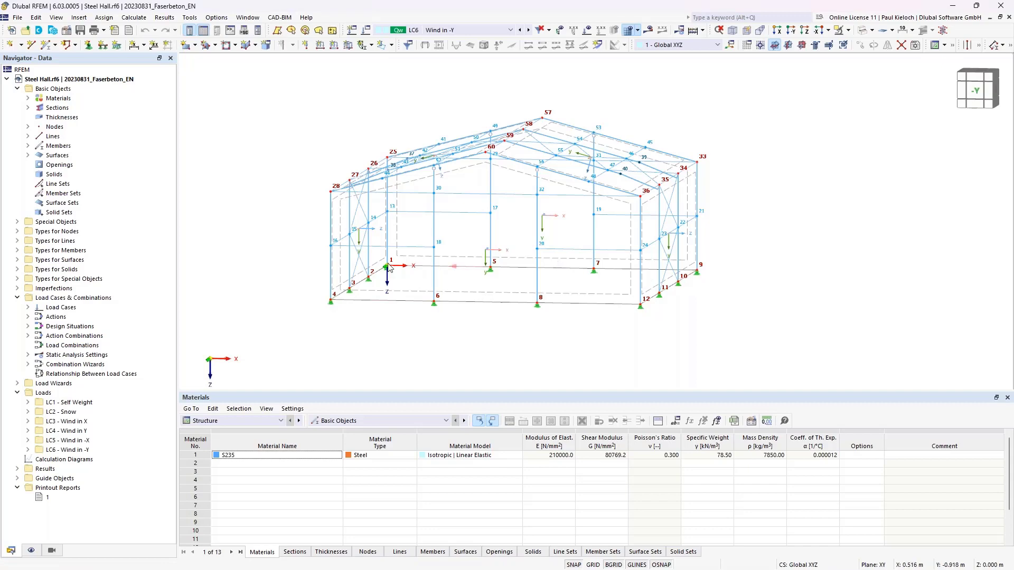
pyautogui.keyDown('ctrl'); pyautogui.moveTo(749, 258); pyautogui.dragTo(692, 260, button='middle'); pyautogui.keyUp('ctrl')
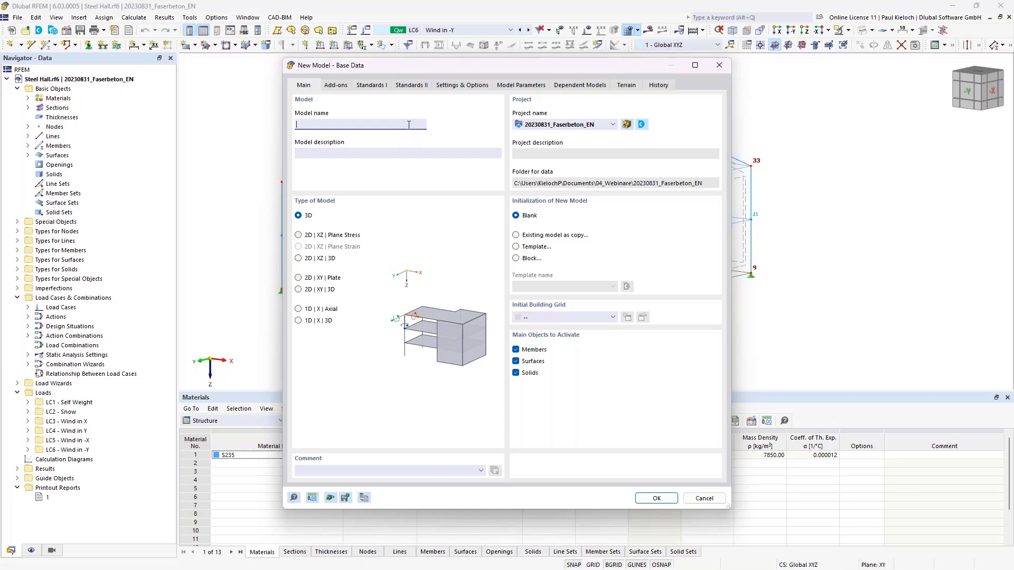
# Step: Name the new model Foundation Slab and activate the Concrete Design add-on
pyautogui.write('Foundation Slab')
pyautogui.click(342, 86)
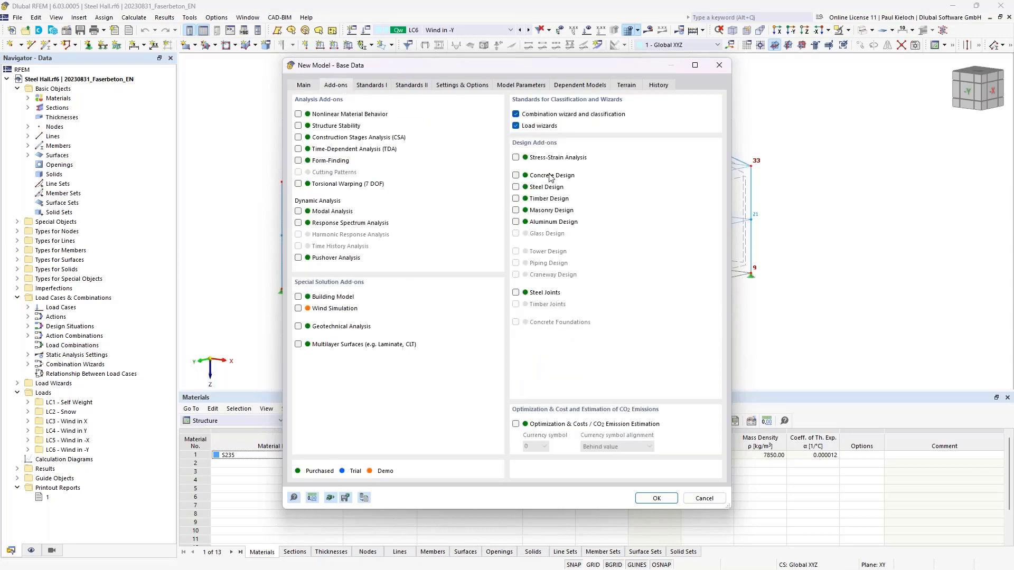
pyautogui.click(551, 177)
# Step: Set the German national annexes: DIN 2012-08 for EN 1990, DIN 2019-04 for EN 1991 and DIN 2015-12 for EN 1992
pyautogui.click(372, 85)
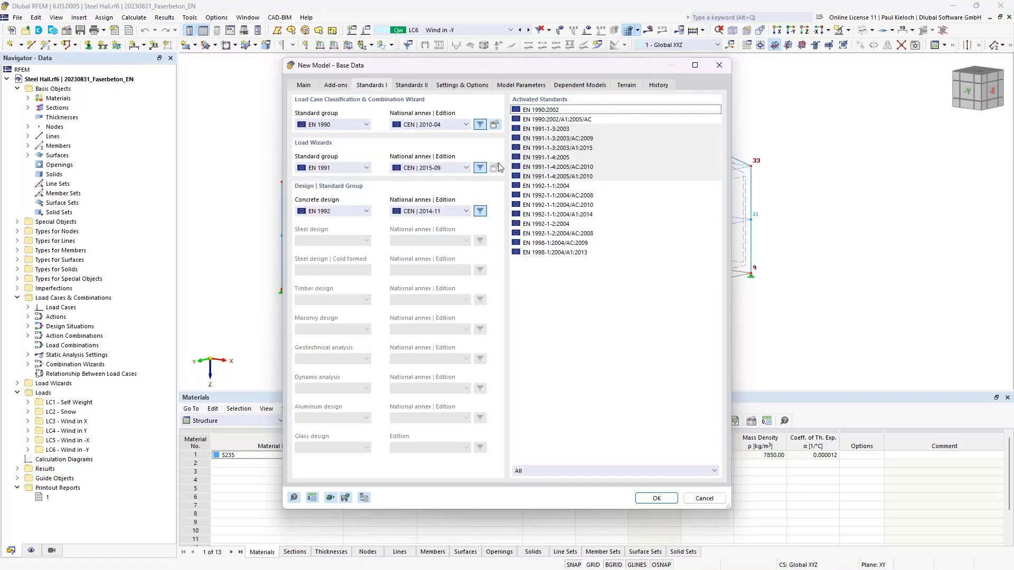
pyautogui.click(455, 125)
pyautogui.click(431, 169)
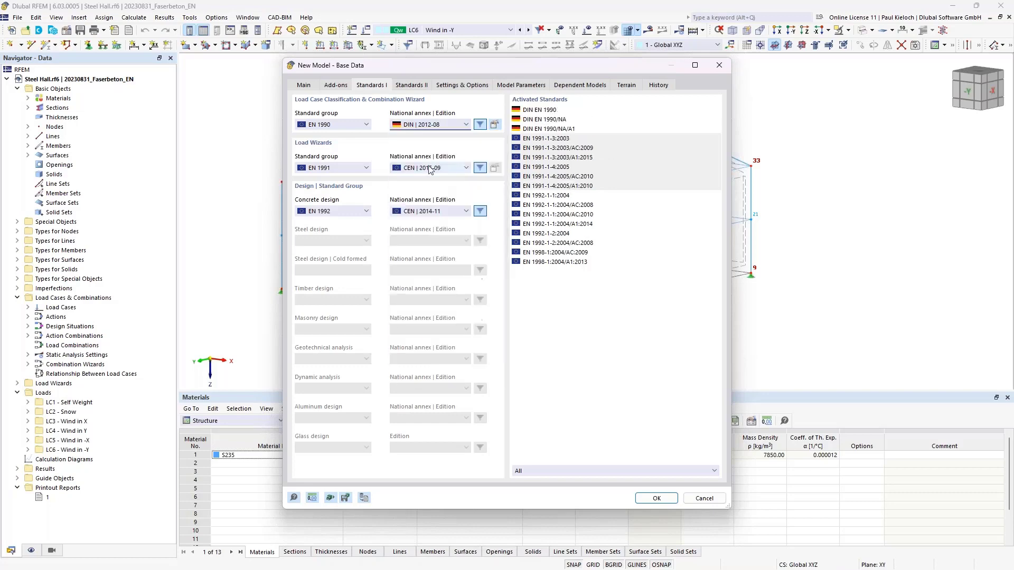
pyautogui.click(416, 170)
pyautogui.click(417, 229)
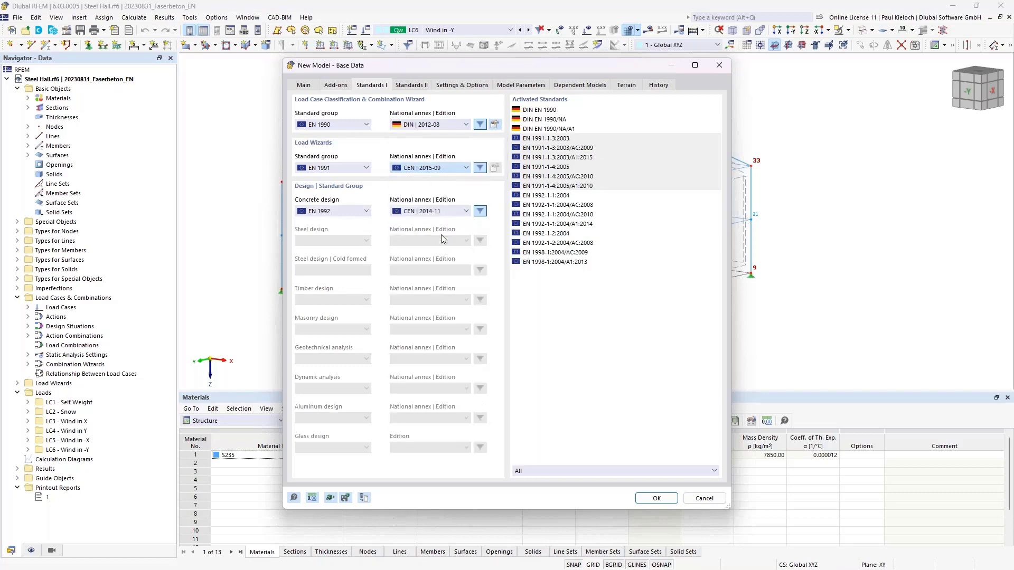
pyautogui.click(430, 211)
pyautogui.click(430, 268)
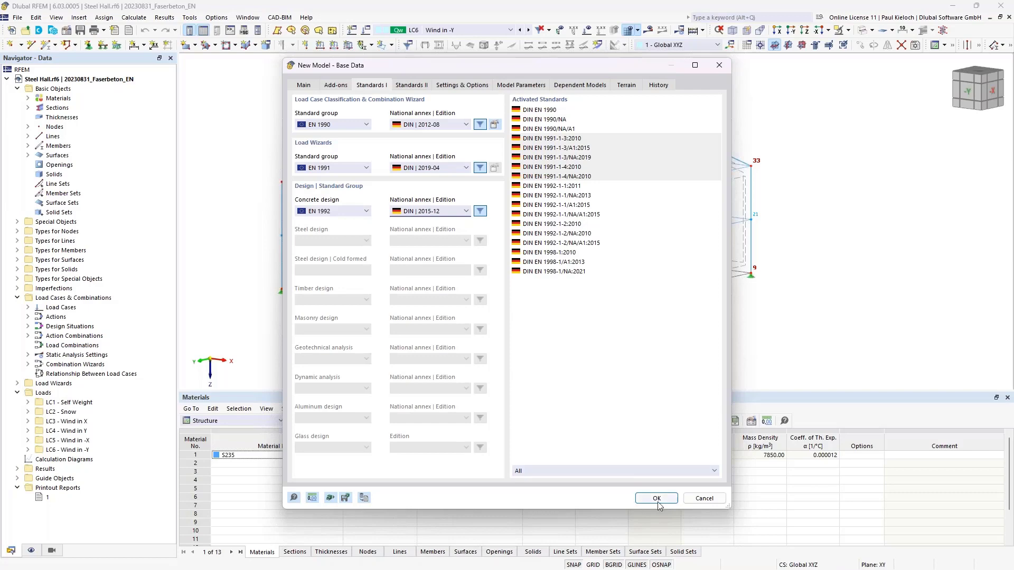
# Step: Recheck the add-ons with the load wizards kept active and create the blank 3D model
pyautogui.click(327, 87)
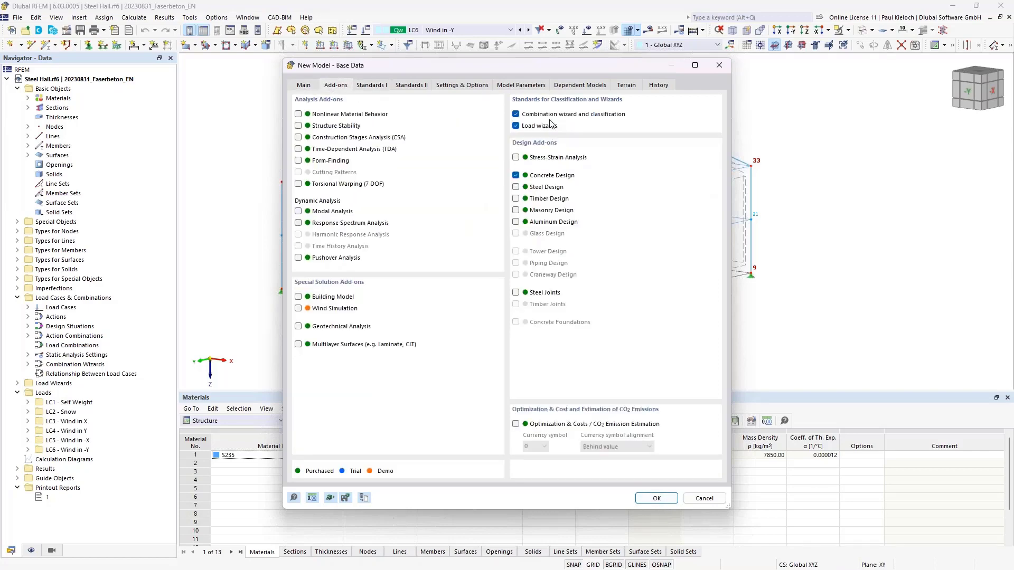
pyautogui.click(516, 126)
pyautogui.click(516, 126)
pyautogui.click(303, 85)
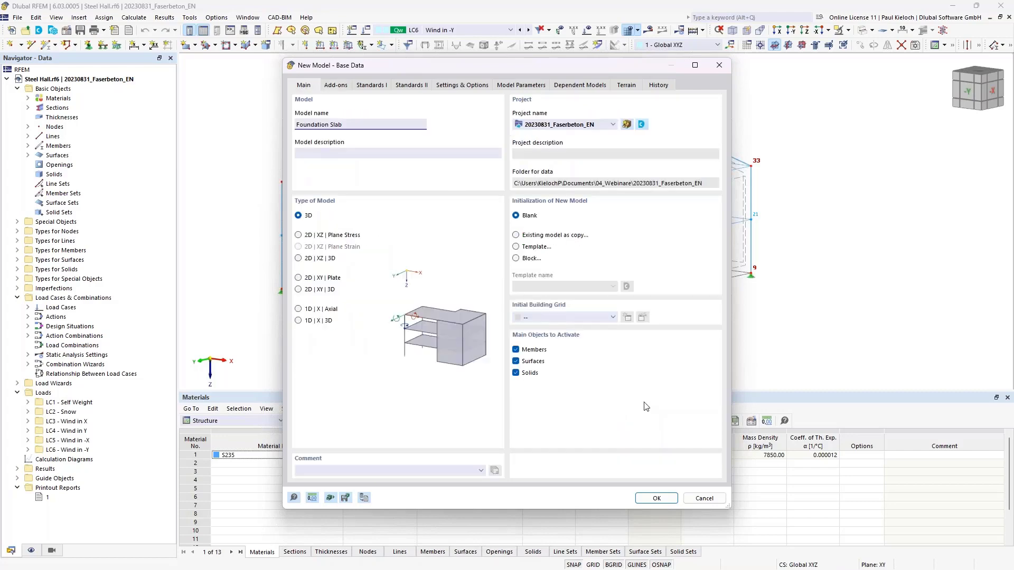
pyautogui.click(664, 500)
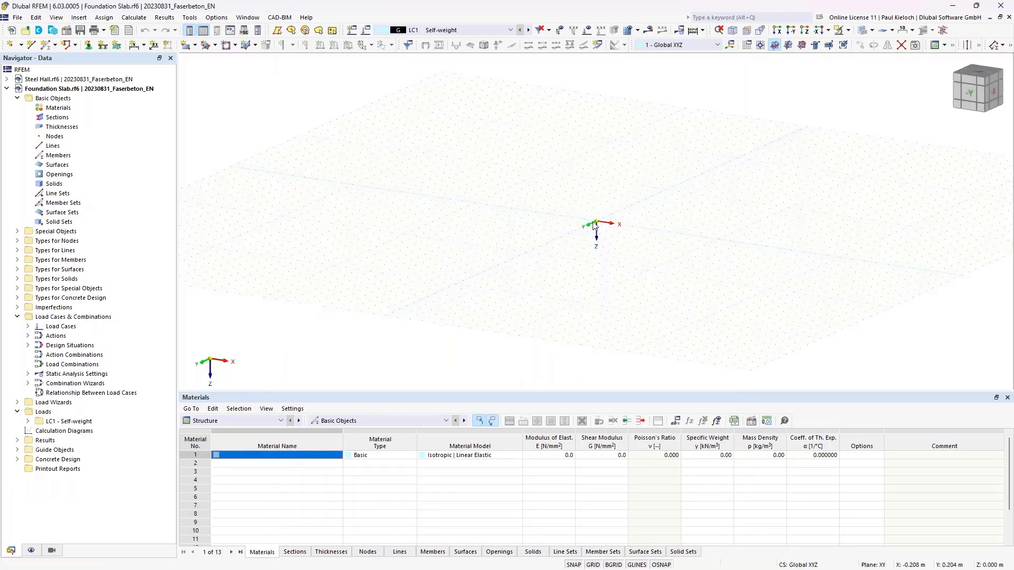
# Step: Switch to the Steel Hall model and, in the -Y view, select and copy its base nodes, supports and base lines
pyautogui.moveTo(627, 211); pyautogui.dragTo(528, 149, button='middle')
pyautogui.keyDown('ctrl'); pyautogui.moveTo(528, 149); pyautogui.dragTo(537, 175, button='middle'); pyautogui.keyUp('ctrl')
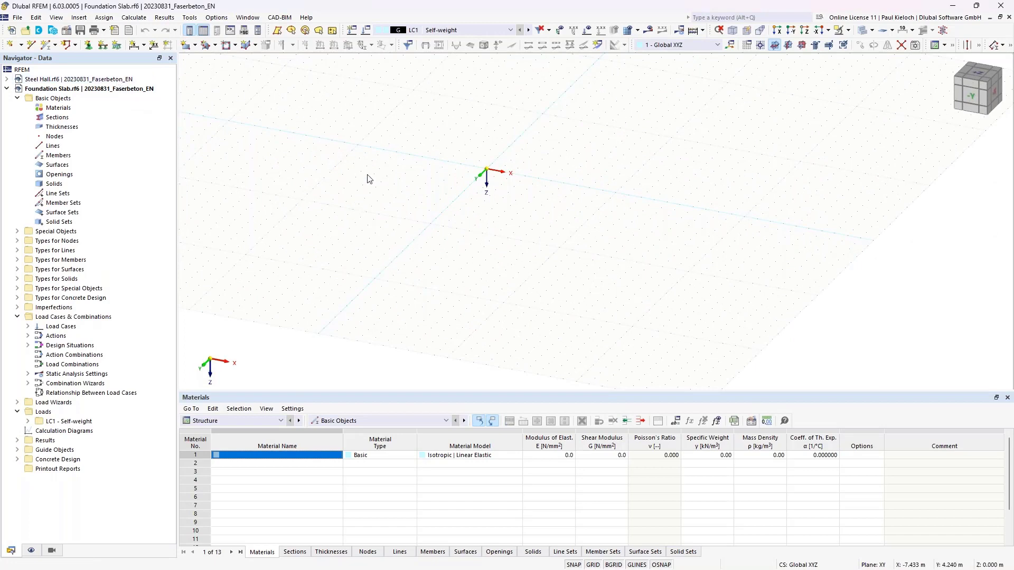
pyautogui.hotkey('ctrl', 'Tab')
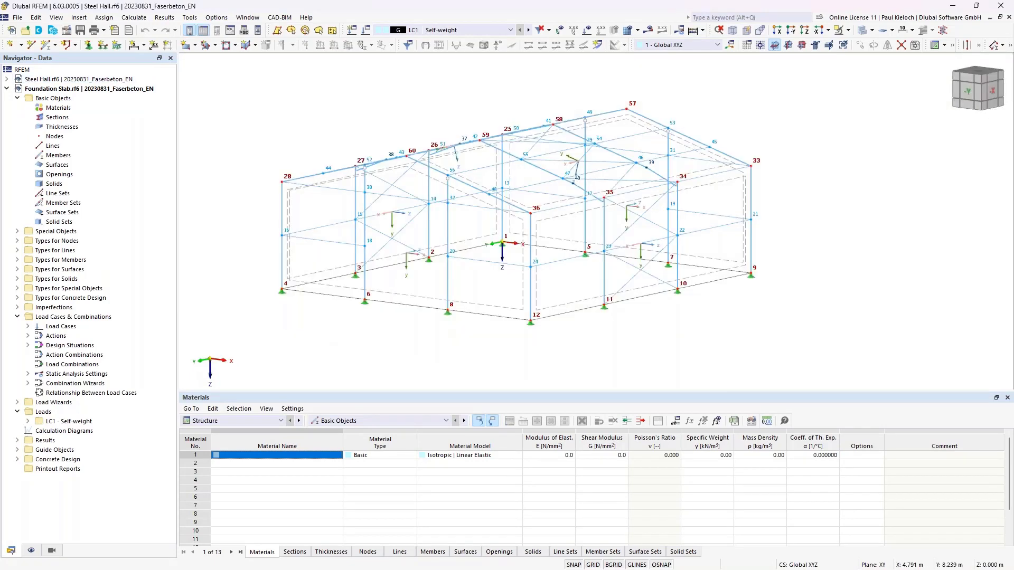
pyautogui.keyDown('ctrl'); pyautogui.moveTo(700, 335); pyautogui.dragTo(755, 317, button='middle'); pyautogui.keyUp('ctrl')
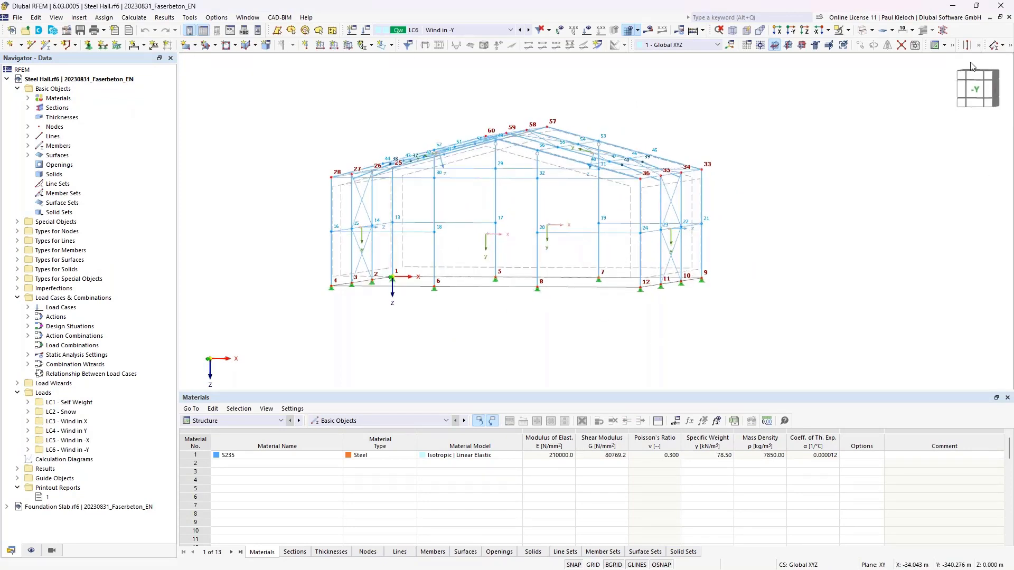
pyautogui.click(975, 90)
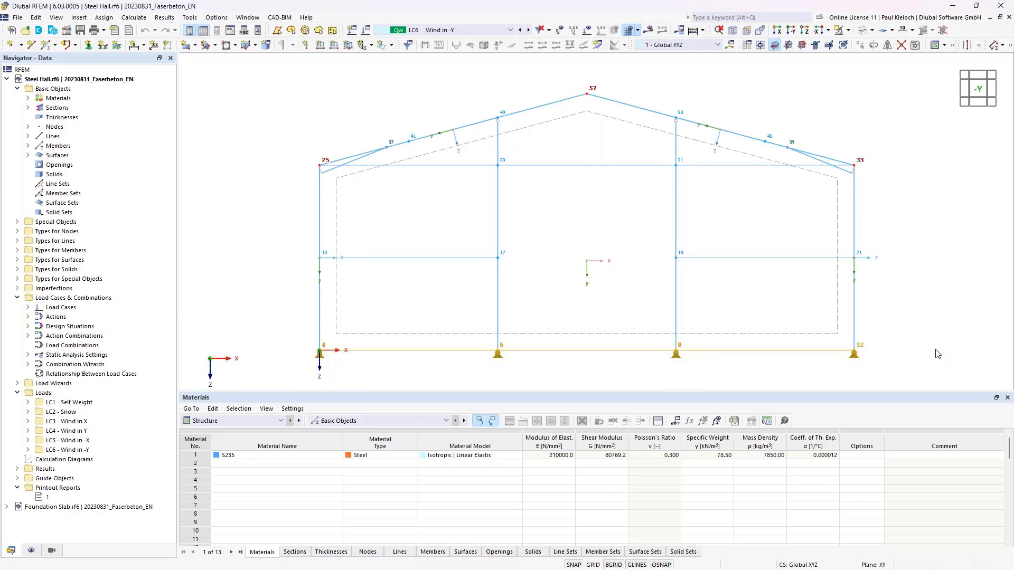
# Step: Paste the copied base objects into the Foundation Slab model with a displacement of 0.000 m in X, Y and Z
pyautogui.hotkey('ctrl', 'Tab')
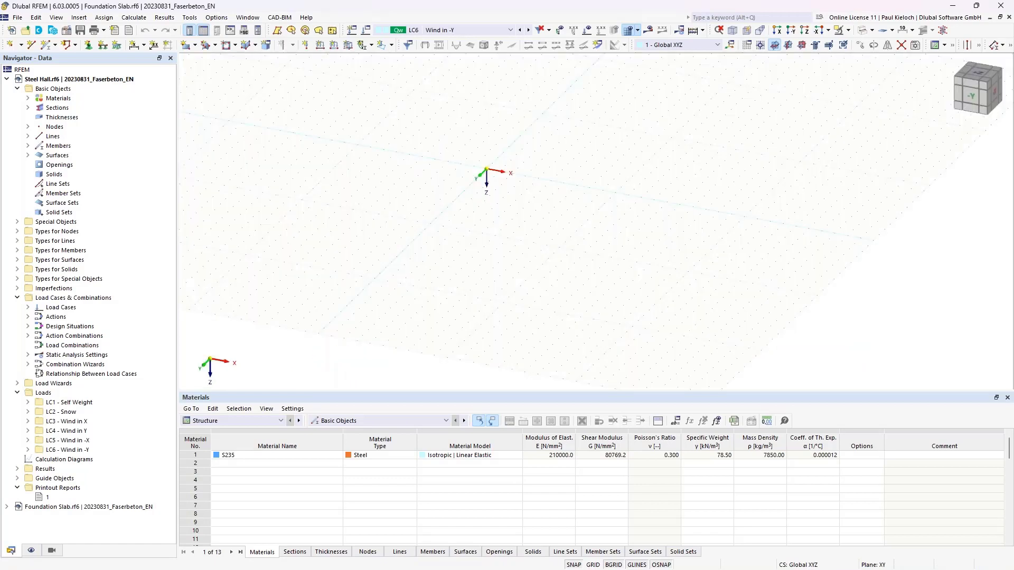
pyautogui.hotkey('ctrl', 'v')
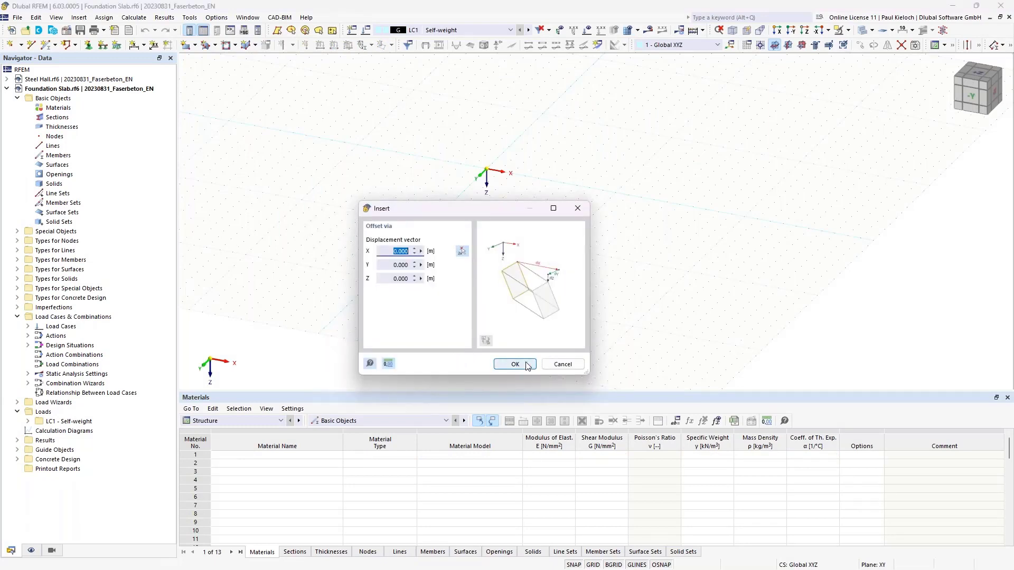
pyautogui.click(528, 365)
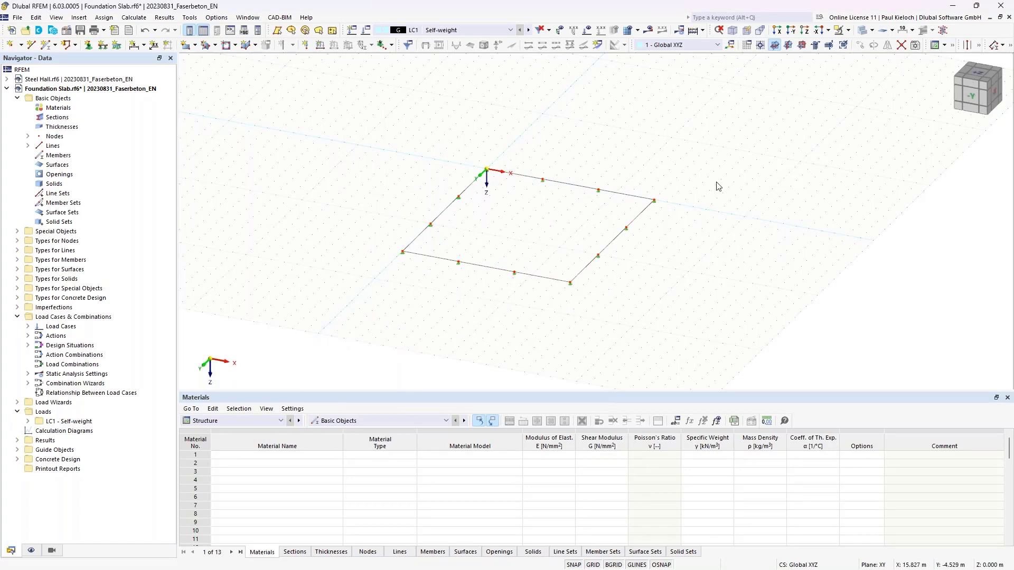
# Step: Delete all lines from the Foundation Slab model
pyautogui.moveTo(734, 186); pyautogui.dragTo(710, 202, button='middle')
pyautogui.keyDown('ctrl'); pyautogui.moveTo(702, 240); pyautogui.dragTo(663, 234, button='middle'); pyautogui.keyUp('ctrl')
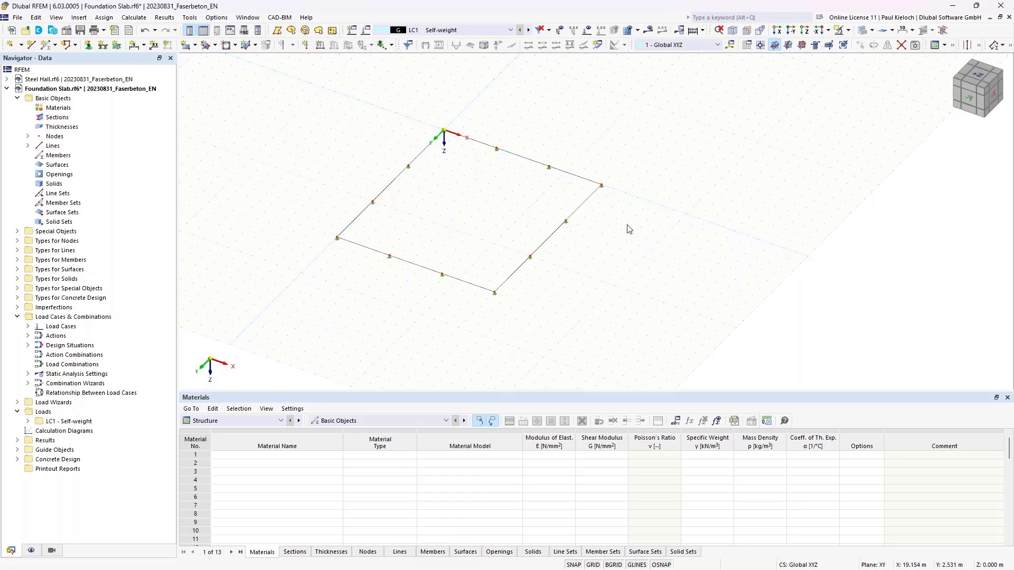
pyautogui.rightClick(54, 146)
pyautogui.click(95, 204)
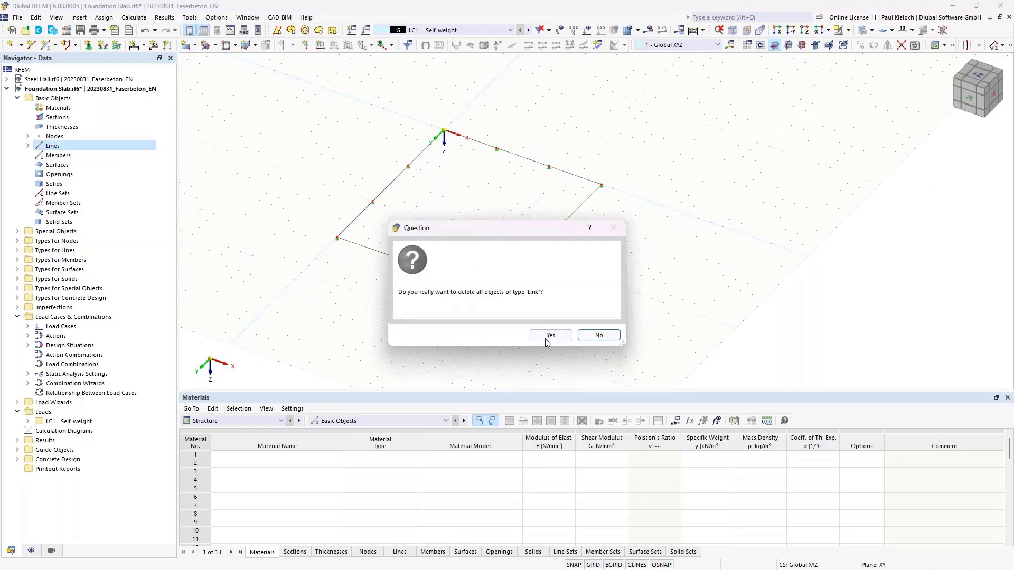
pyautogui.click(550, 336)
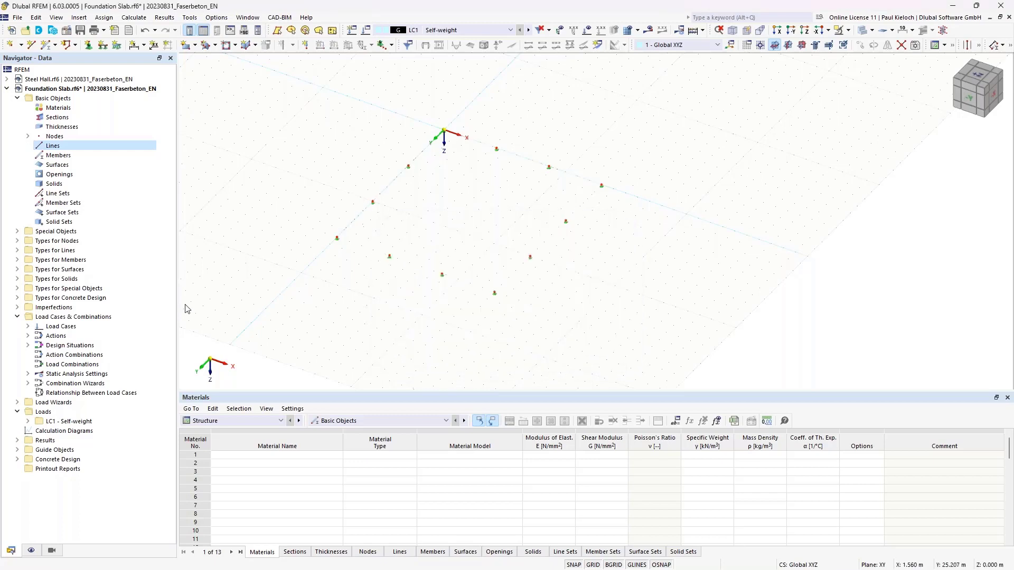
# Step: Delete all nodal supports from the Foundation Slab model, keeping only the nodes
pyautogui.click(68, 243)
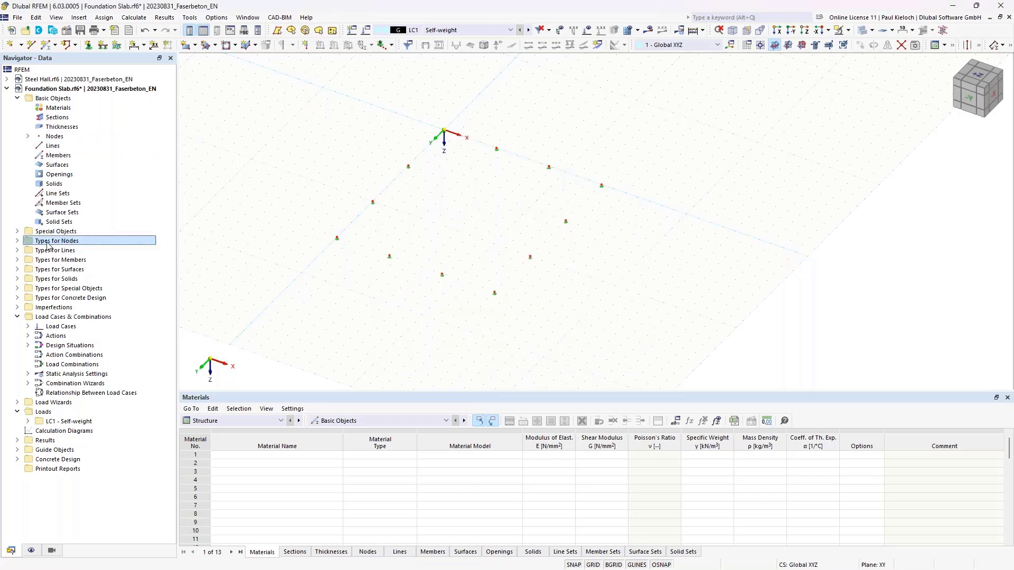
pyautogui.click(17, 241)
pyautogui.click(57, 251)
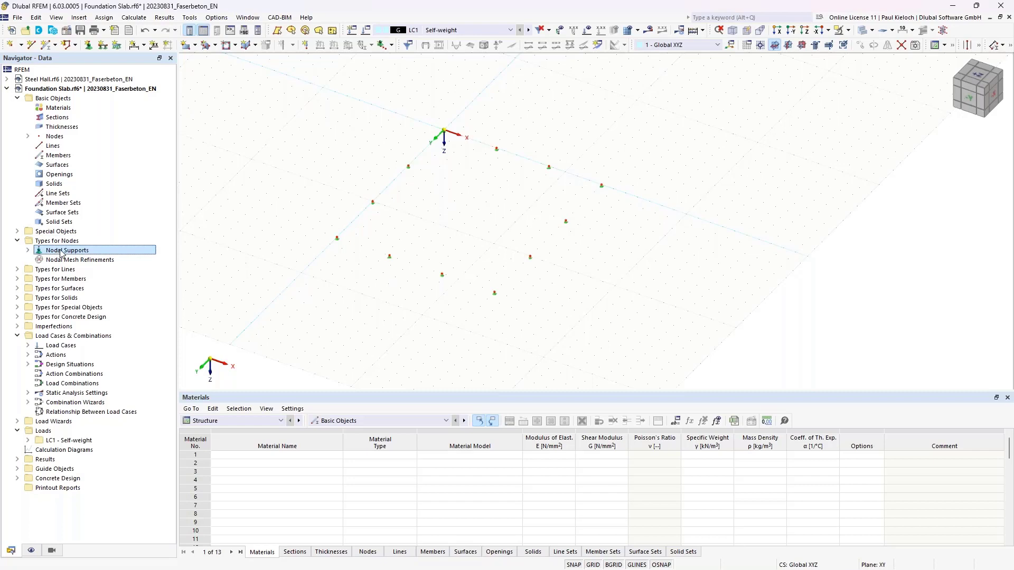
pyautogui.rightClick(71, 251)
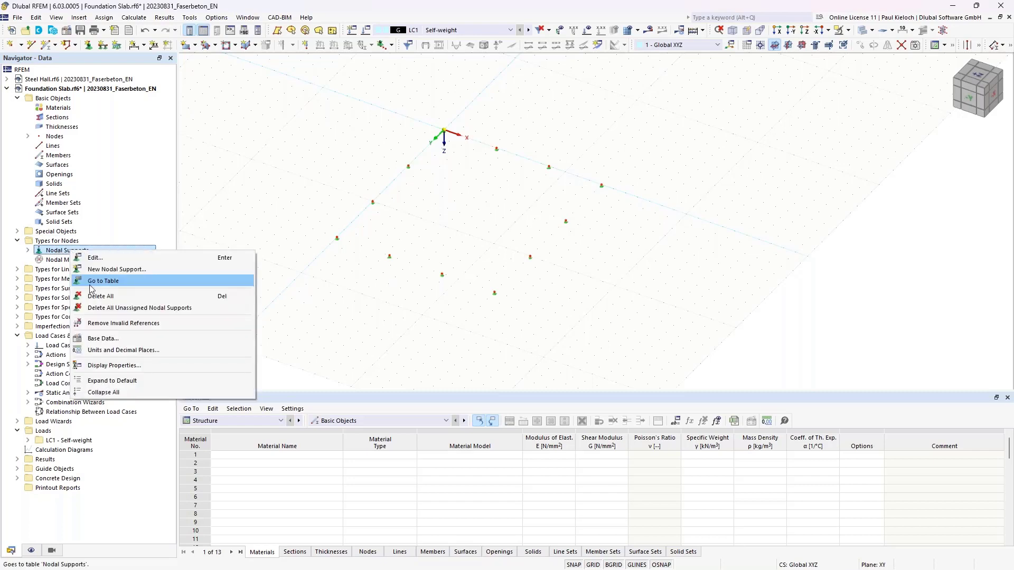
pyautogui.click(100, 301)
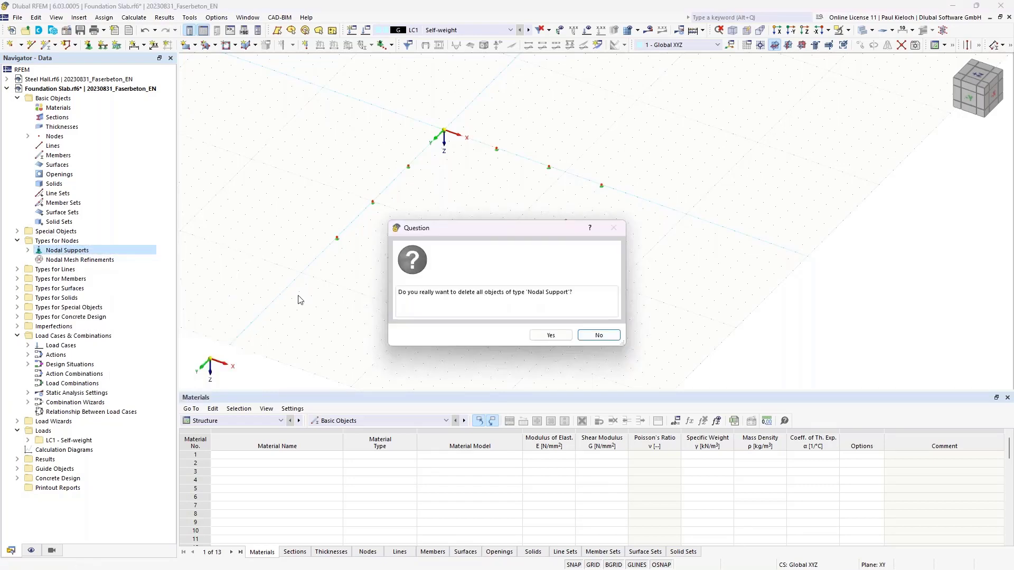
pyautogui.click(550, 334)
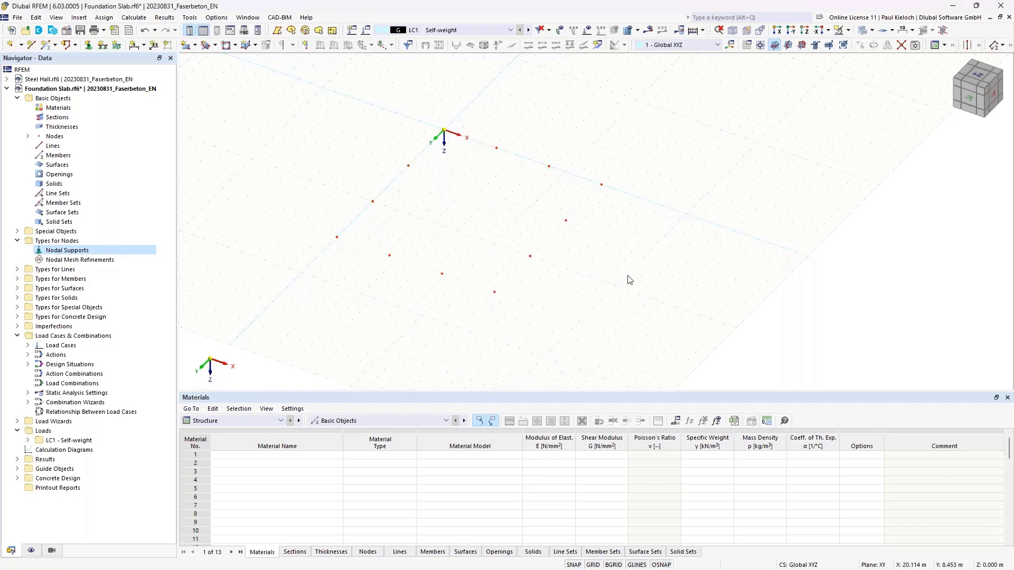
# Step: Show the object numbering to check the base node numbers, and hide it again
pyautogui.moveTo(637, 281); pyautogui.dragTo(652, 292, button='middle')
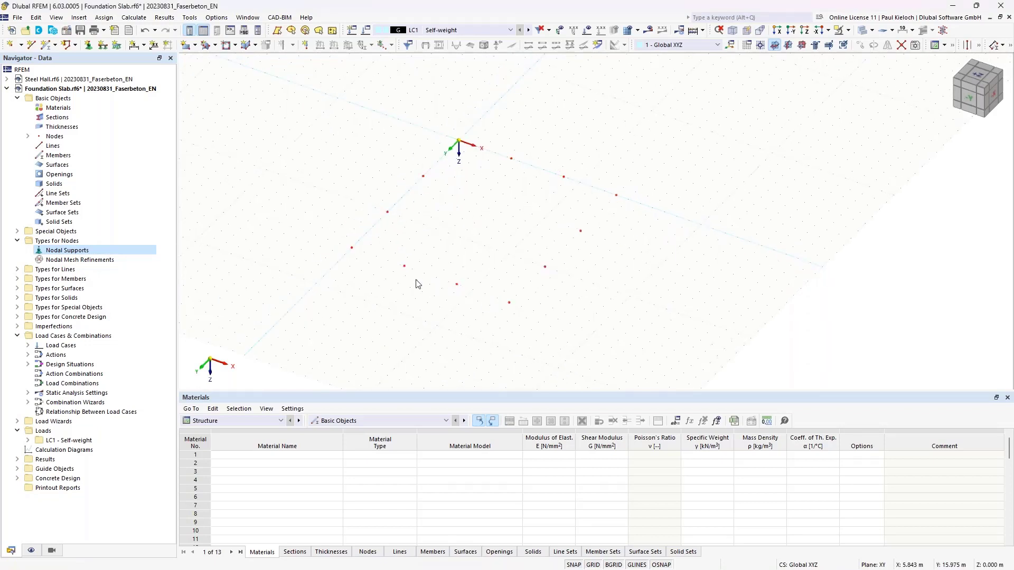
pyautogui.keyDown('ctrl'); pyautogui.moveTo(465, 256); pyautogui.dragTo(498, 227, button='middle'); pyautogui.keyUp('ctrl')
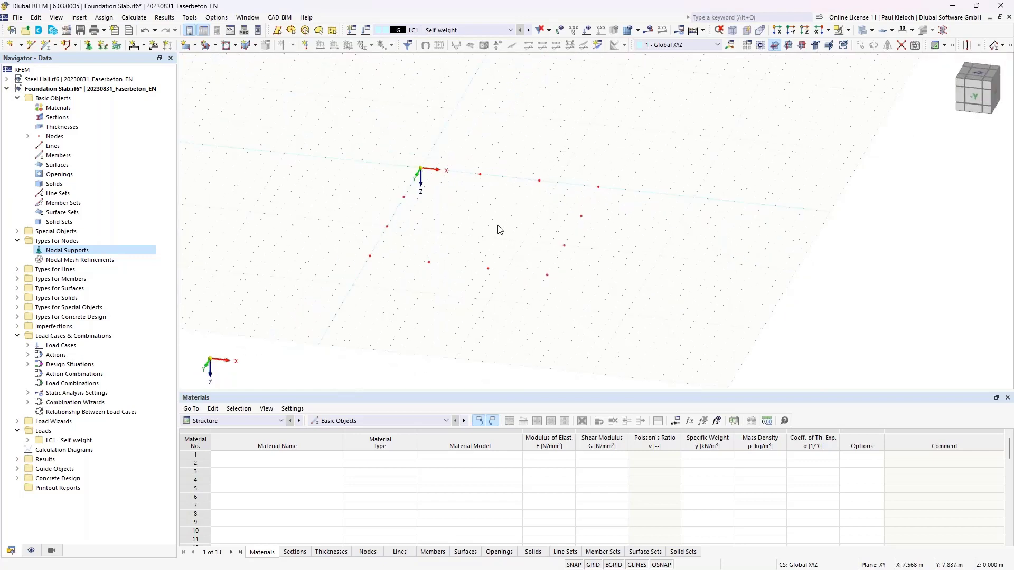
pyautogui.rightClick(499, 227)
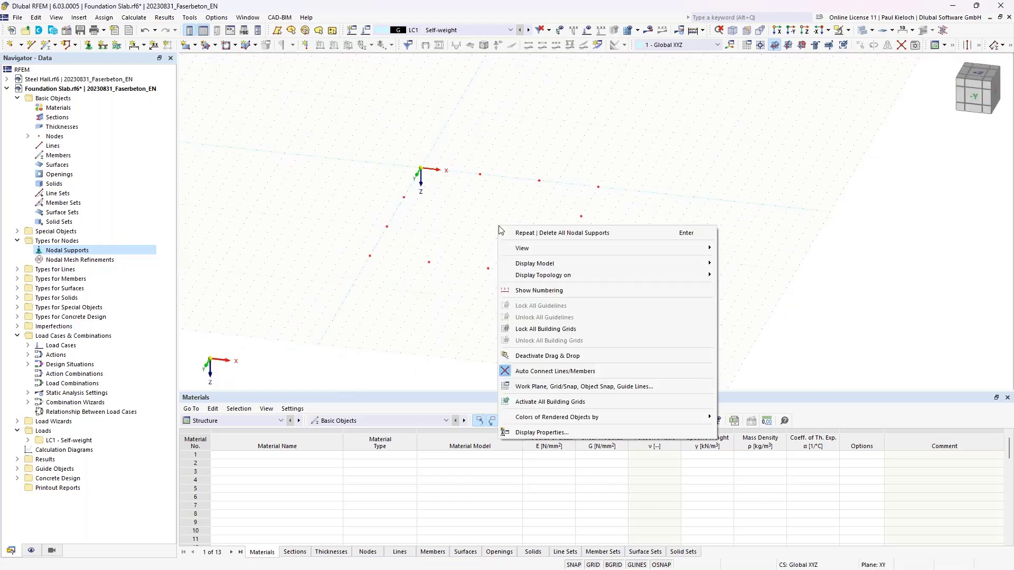
pyautogui.click(540, 291)
pyautogui.scroll(2, 436, 151)
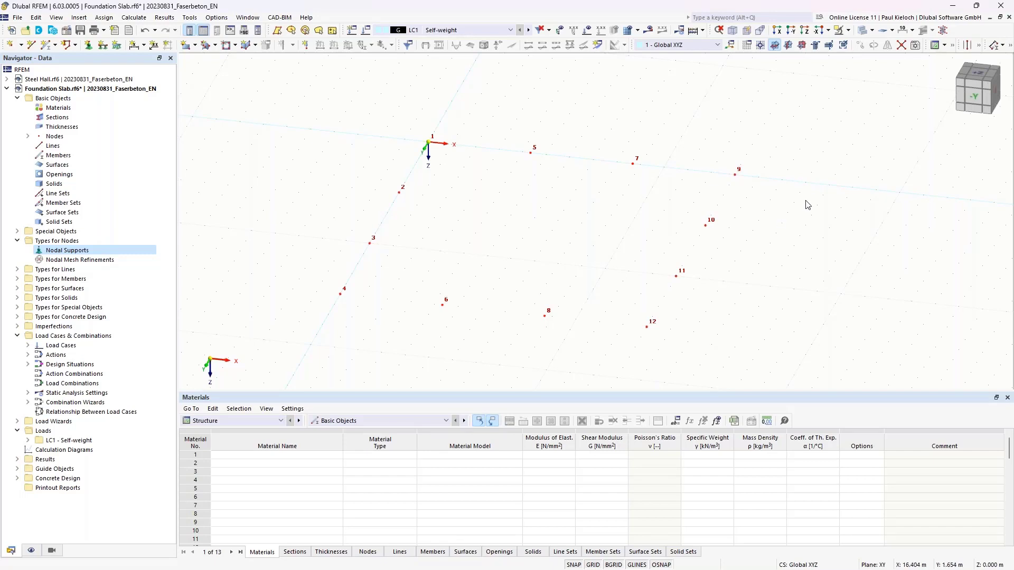
pyautogui.keyDown('ctrl'); pyautogui.moveTo(805, 201); pyautogui.dragTo(791, 210, button='middle'); pyautogui.keyUp('ctrl')
pyautogui.rightClick(810, 168)
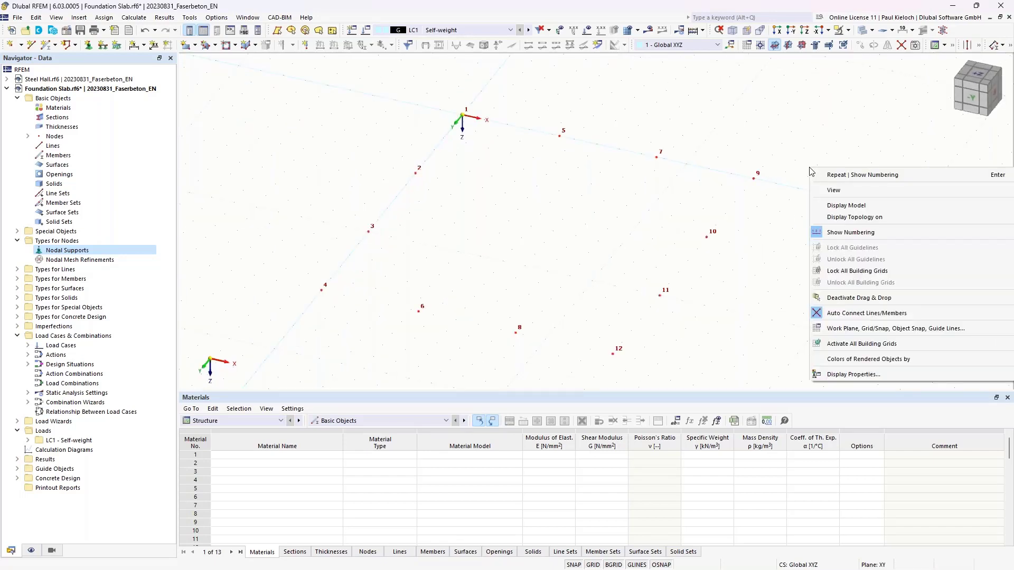
pyautogui.click(850, 236)
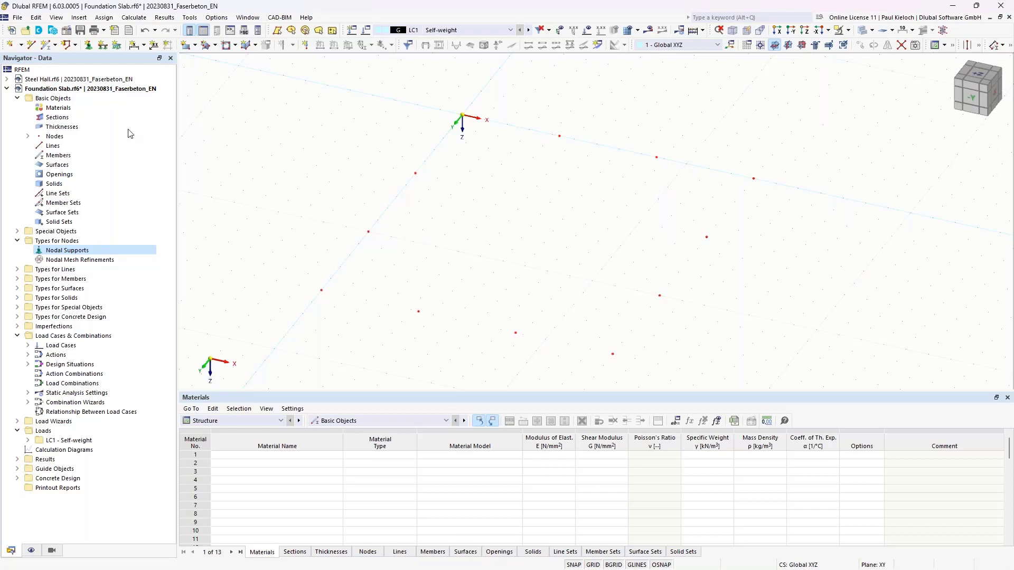
# Step: Create a new material from the European Union library, filtered to material type and subtype Fiber Concrete, choosing C20/25 L1/L2
pyautogui.click(64, 108)
pyautogui.rightClick(64, 108)
pyautogui.click(106, 127)
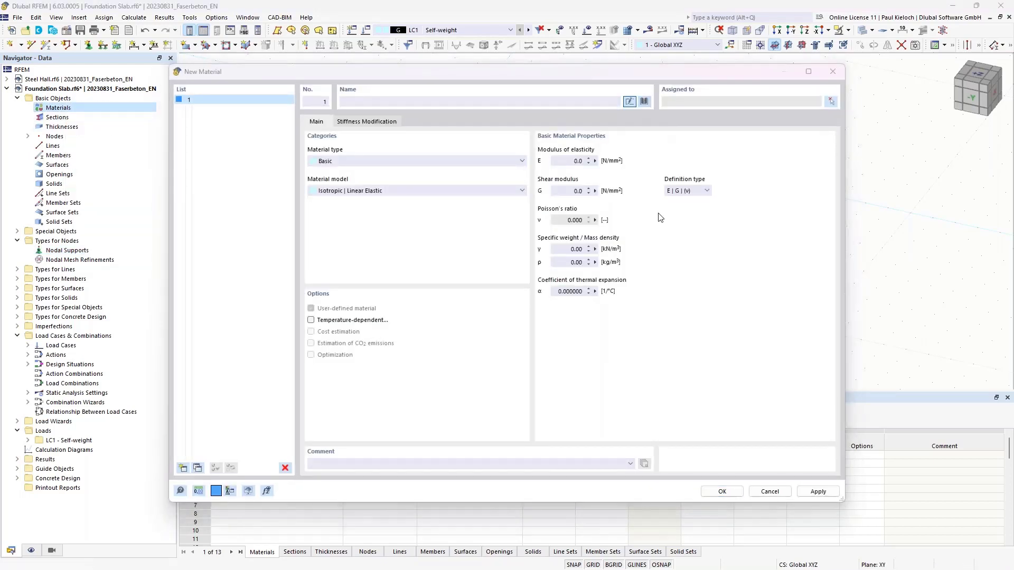
pyautogui.click(644, 101)
pyautogui.click(204, 139)
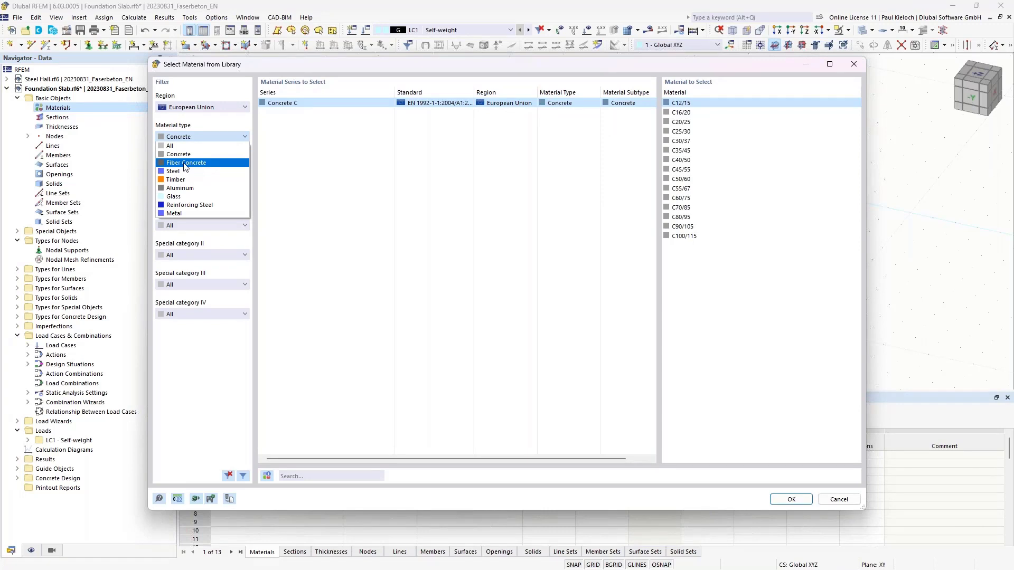
pyautogui.click(217, 167)
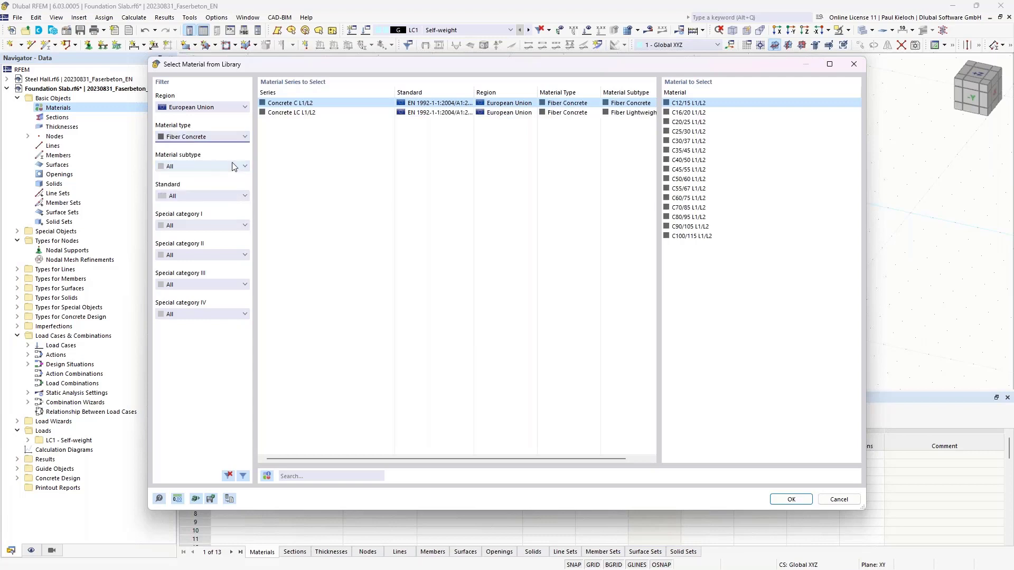
pyautogui.click(201, 166)
pyautogui.click(201, 184)
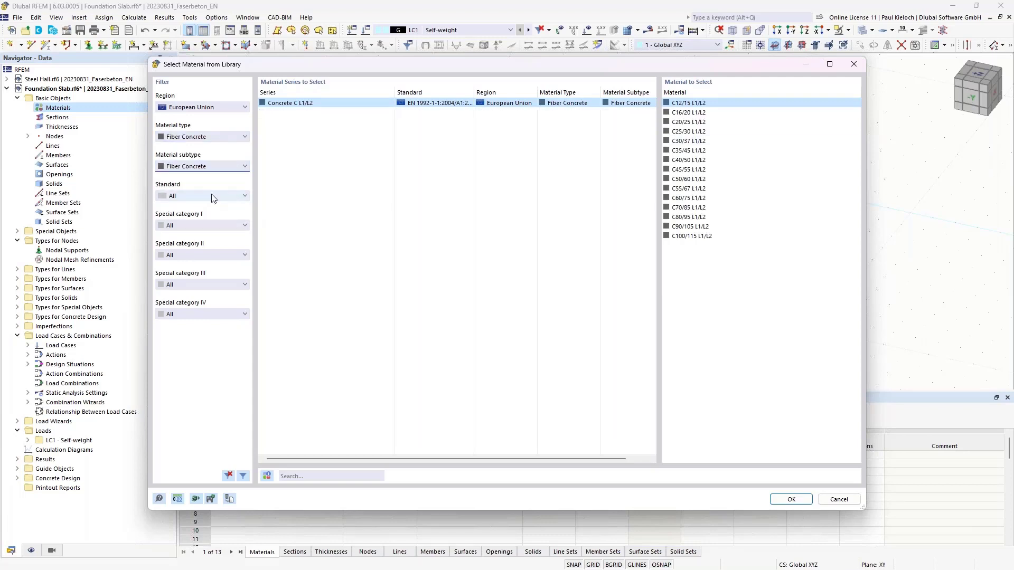
pyautogui.click(696, 123)
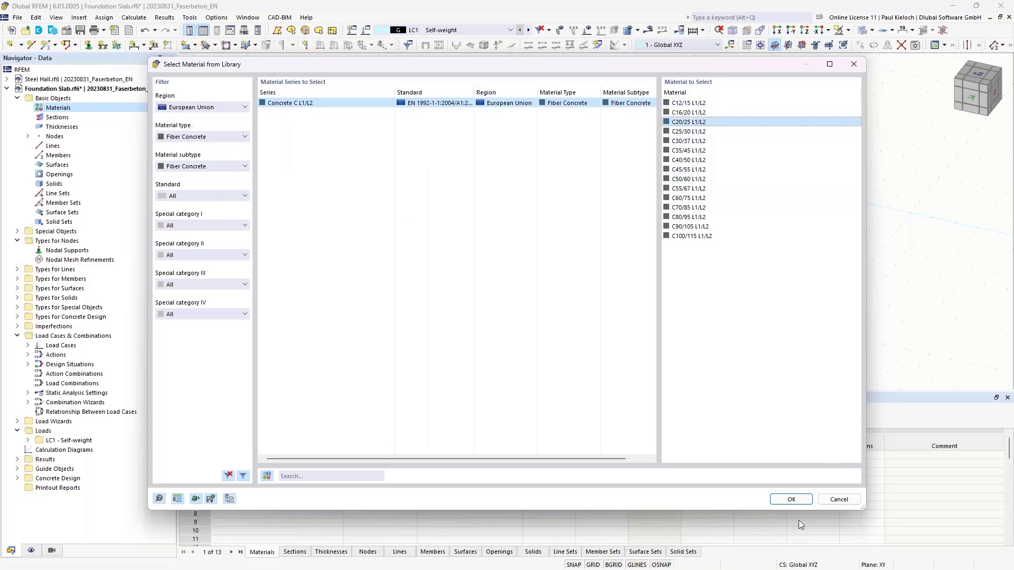
pyautogui.click(791, 500)
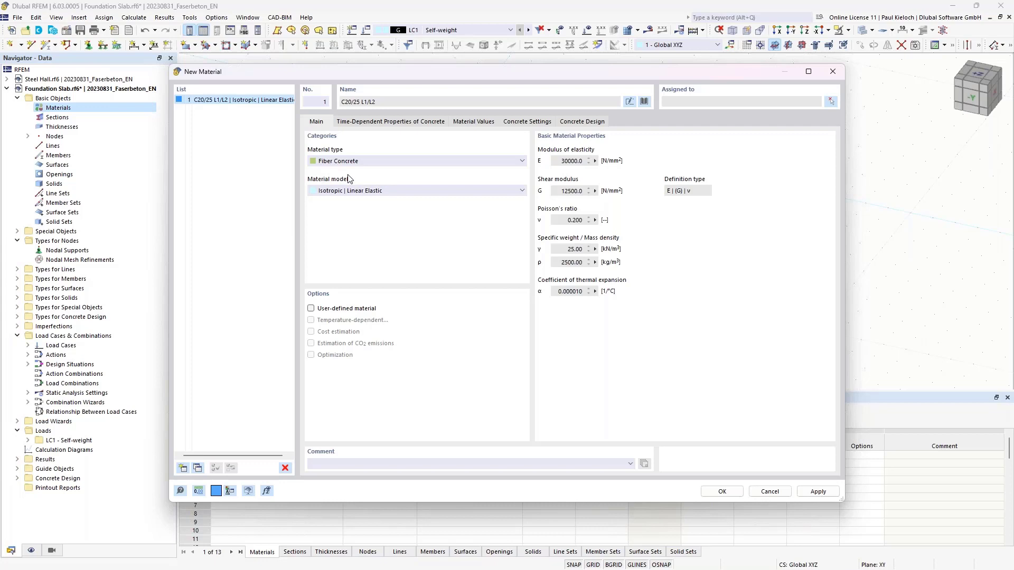
# Step: Review the fiber concrete's material values, including strengths, strains and steel fiber properties
pyautogui.click(477, 122)
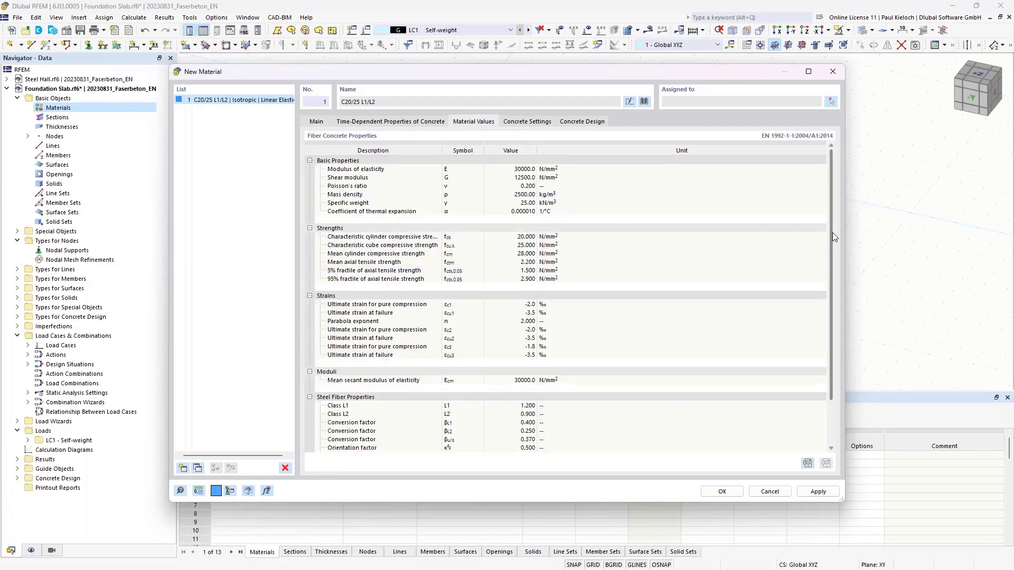
pyautogui.moveTo(835, 241); pyautogui.dragTo(831, 325)
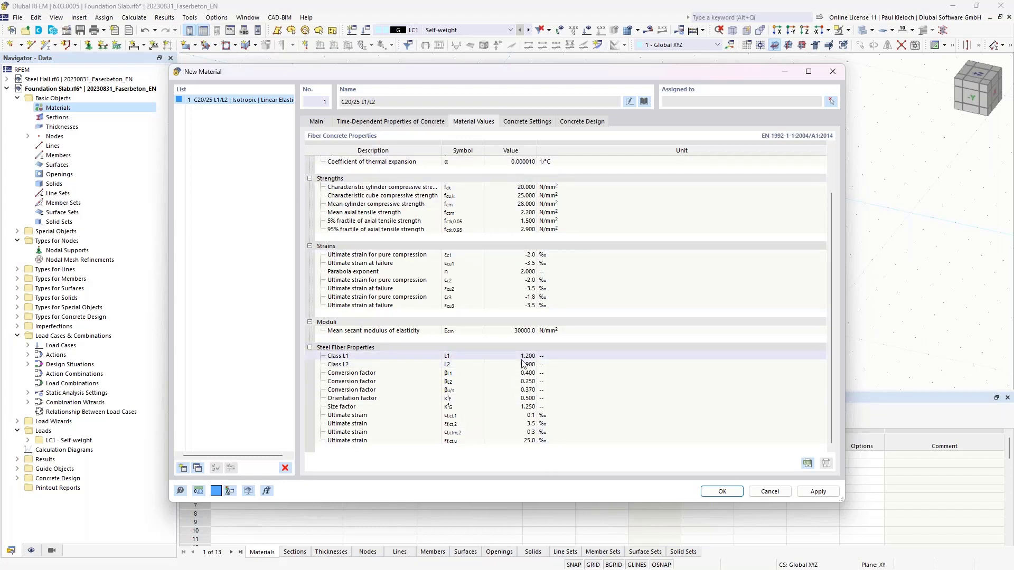
pyautogui.click(323, 122)
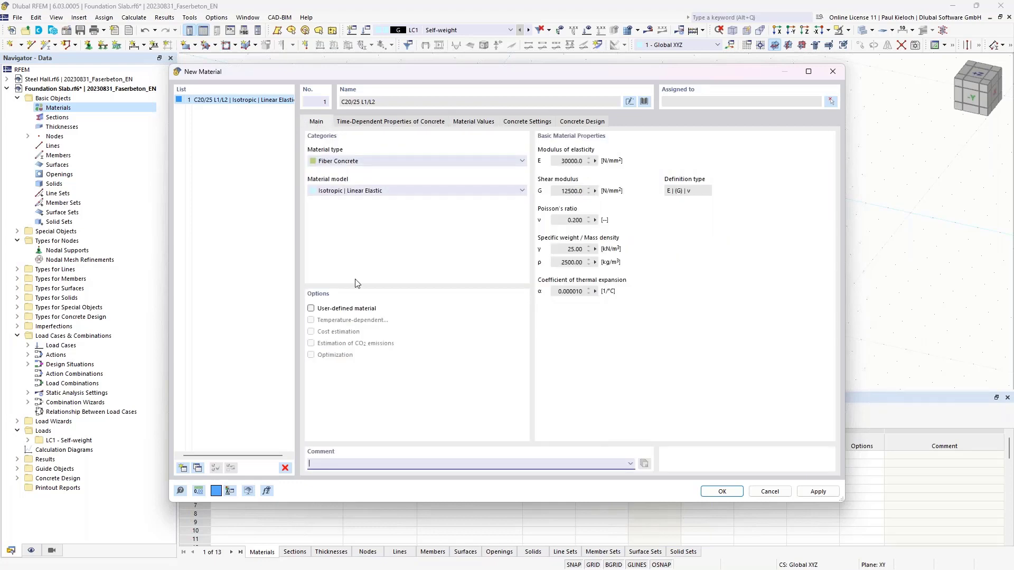
# Step: Enable the user-defined material option, check the fiber concrete's material values, and disable the option again
pyautogui.click(321, 310)
pyautogui.click(474, 123)
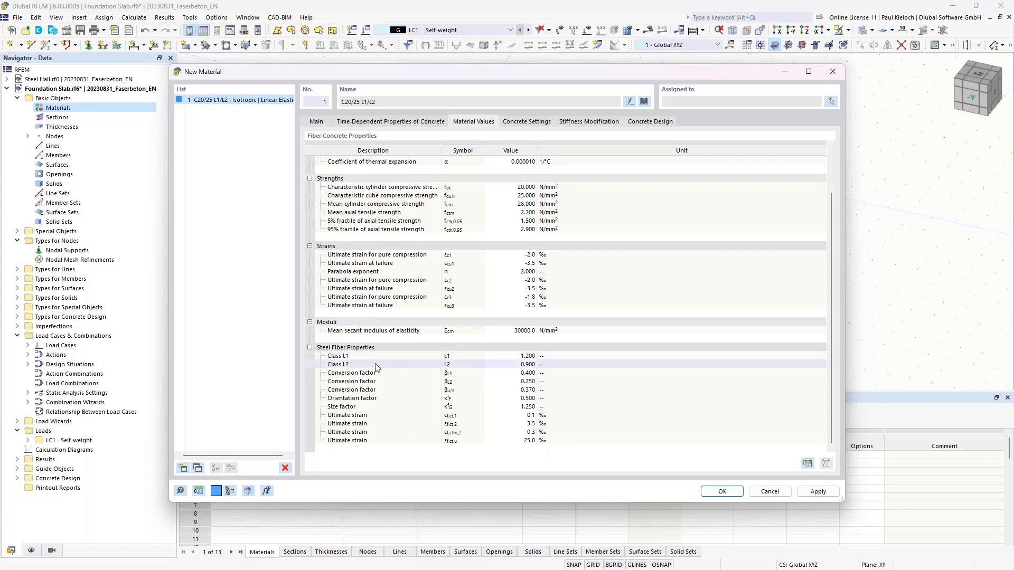
pyautogui.click(321, 123)
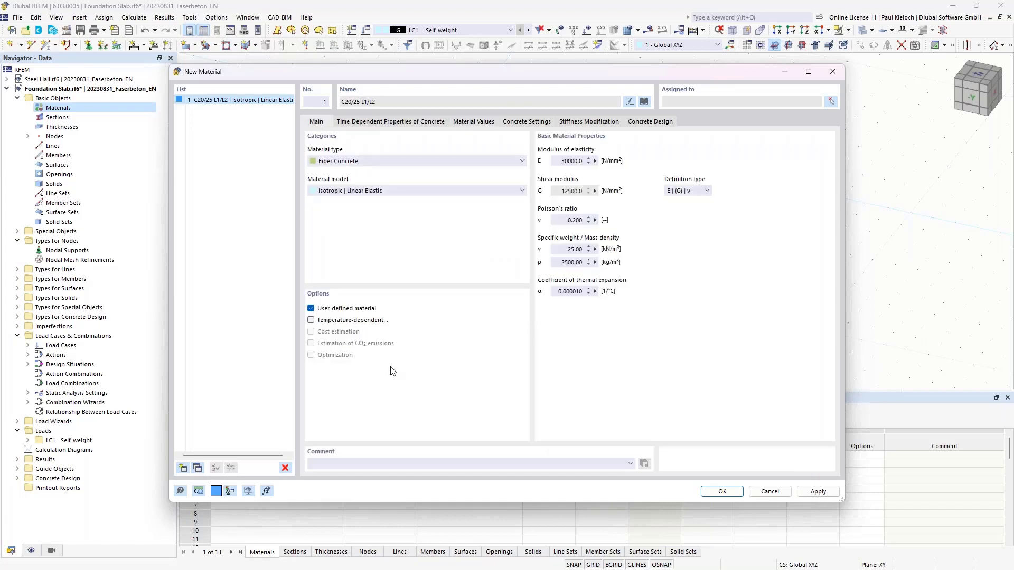
pyautogui.click(328, 310)
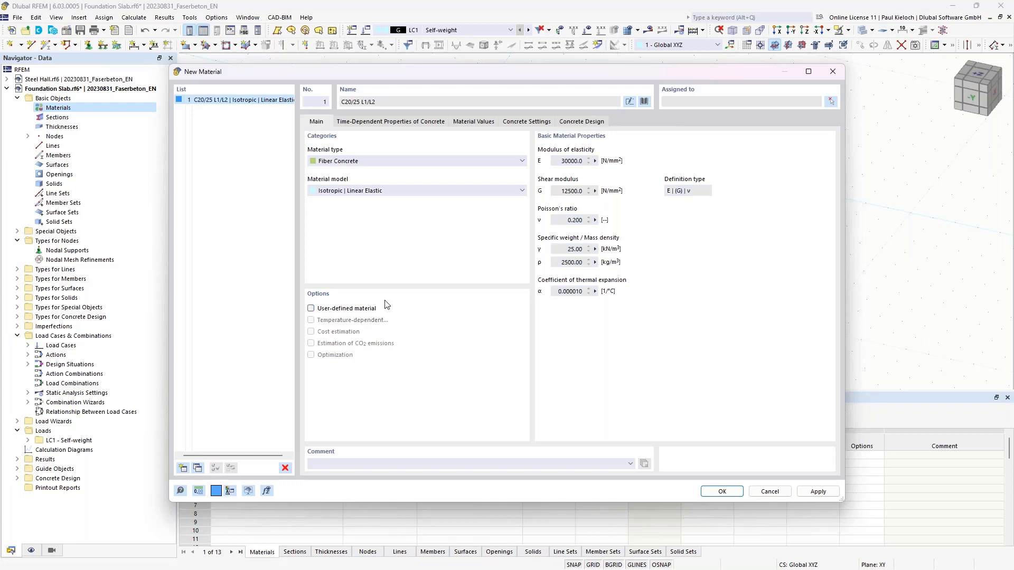
# Step: Recheck the steel fiber properties and apply the C20/25 L1/L2 fiber concrete to the model
pyautogui.click(482, 123)
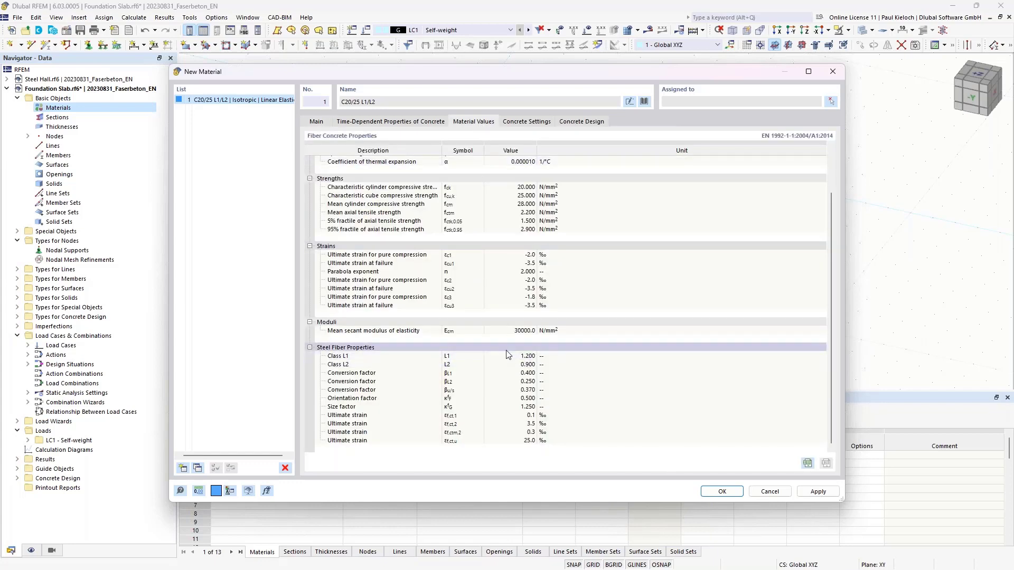
pyautogui.click(818, 491)
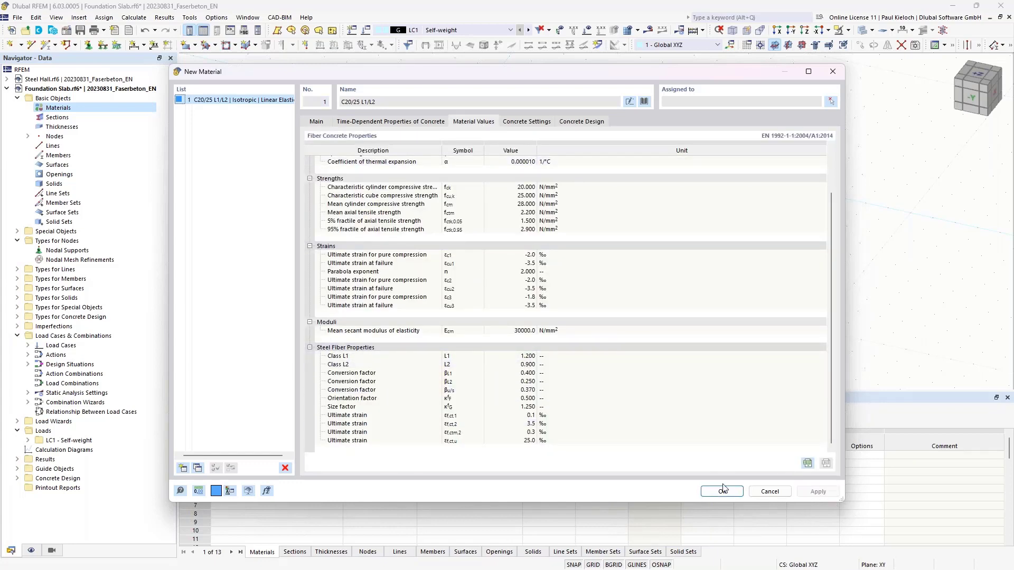
pyautogui.click(317, 122)
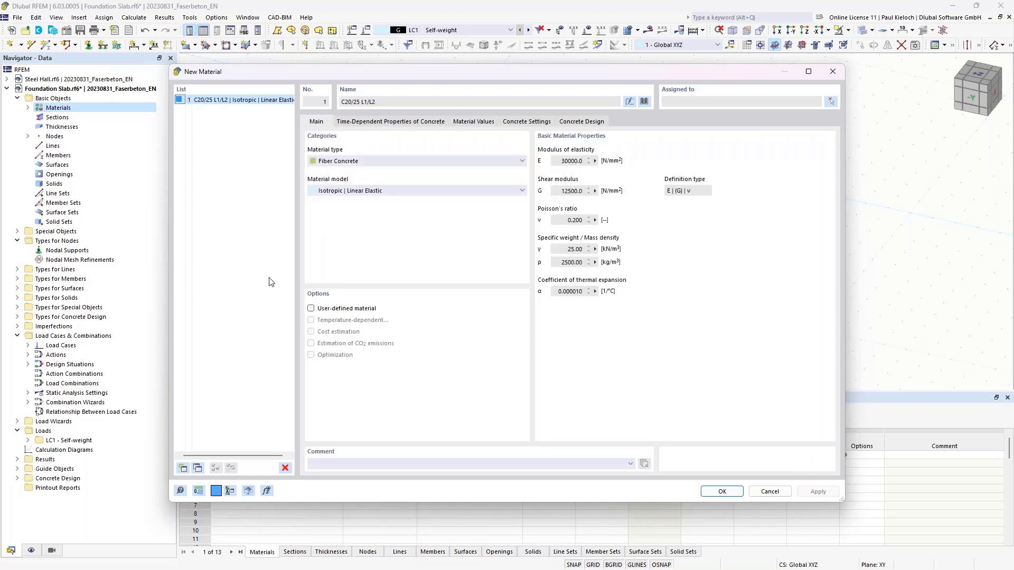
# Step: Add another material to the list and filter the material library by type Reinforcing Steel
pyautogui.click(184, 468)
pyautogui.click(644, 102)
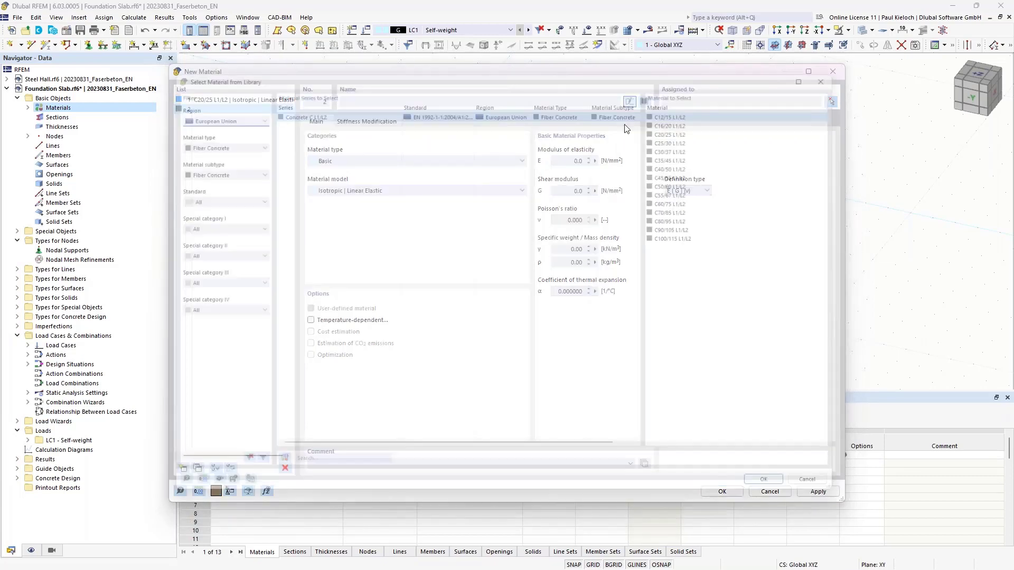
pyautogui.click(210, 137)
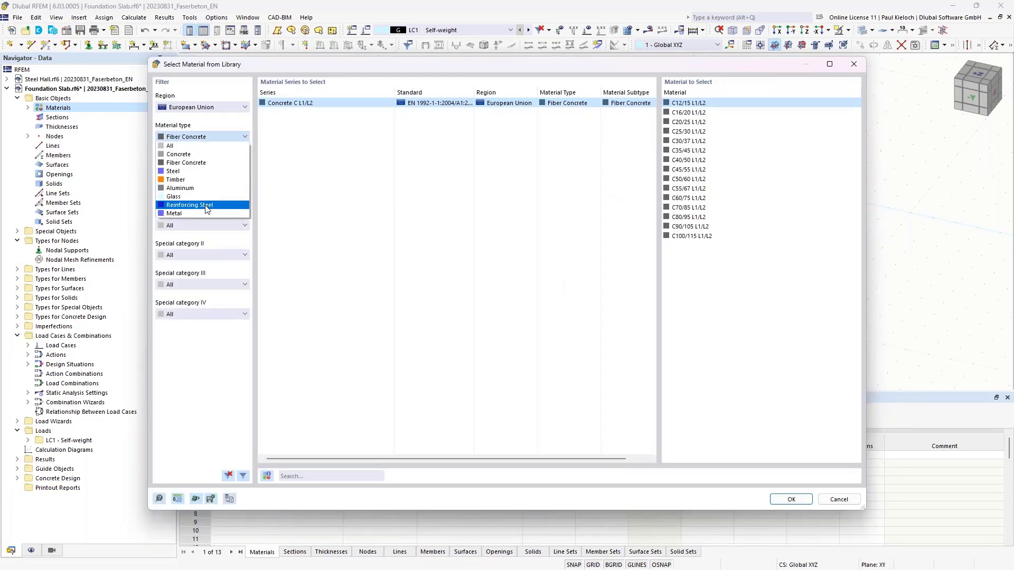
pyautogui.click(205, 206)
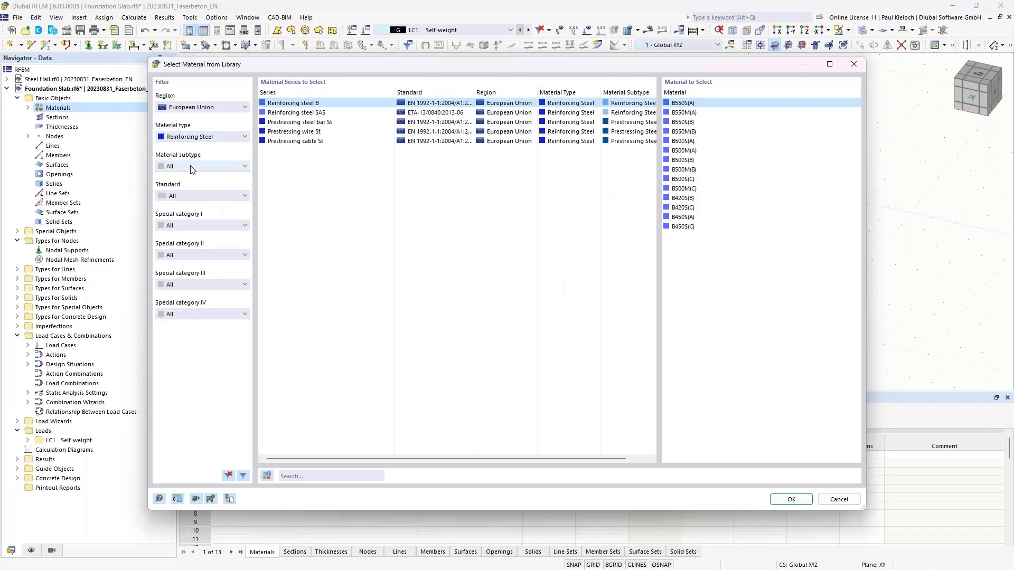
pyautogui.click(192, 167)
pyautogui.click(198, 192)
pyautogui.click(201, 196)
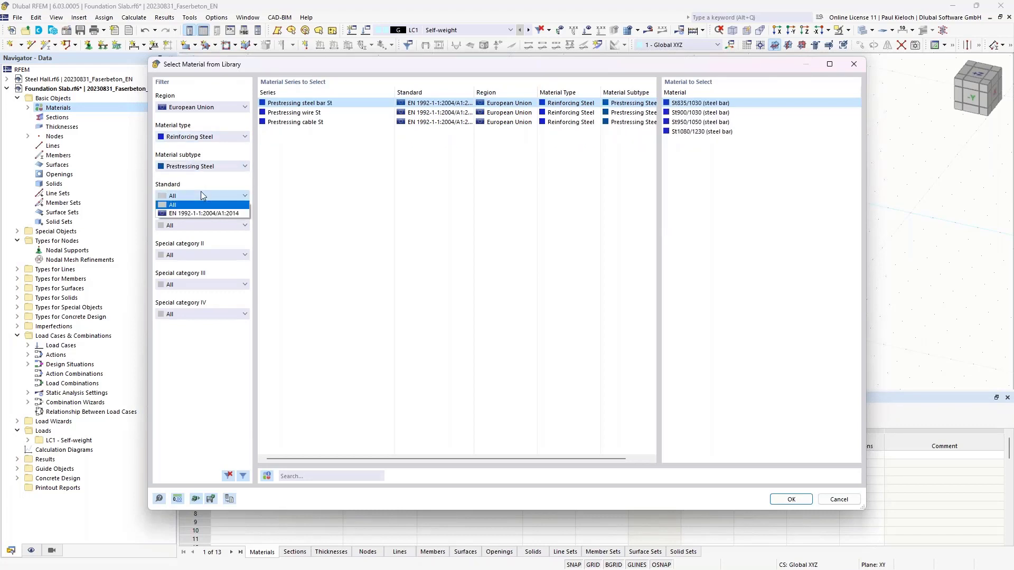
pyautogui.click(202, 213)
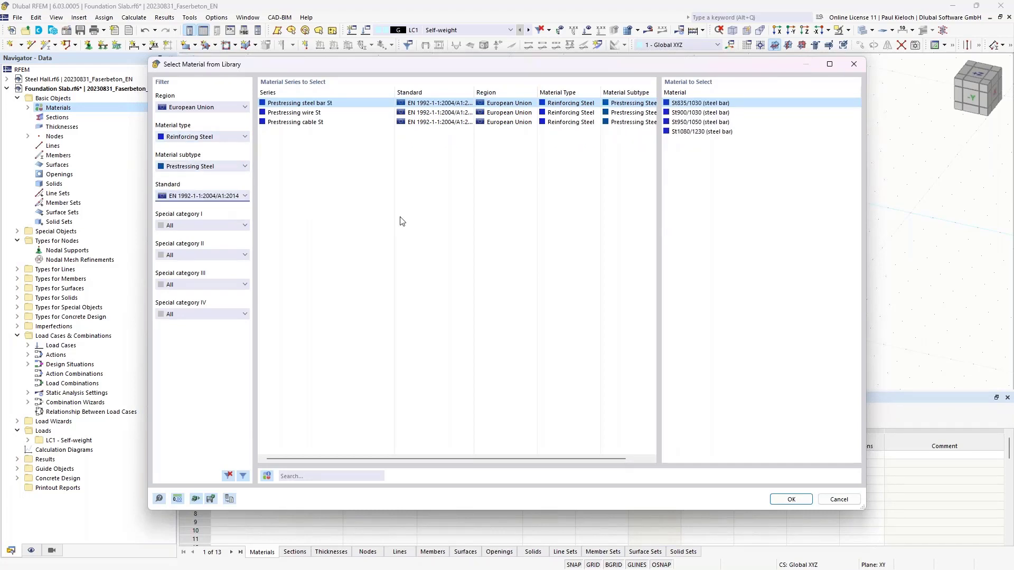
# Step: Filter the library to subtype Reinforcing Steel and standard EN 1992-1-1:2004/A1:2014, and choose B500M(A) for the material
pyautogui.click(231, 172)
pyautogui.click(201, 195)
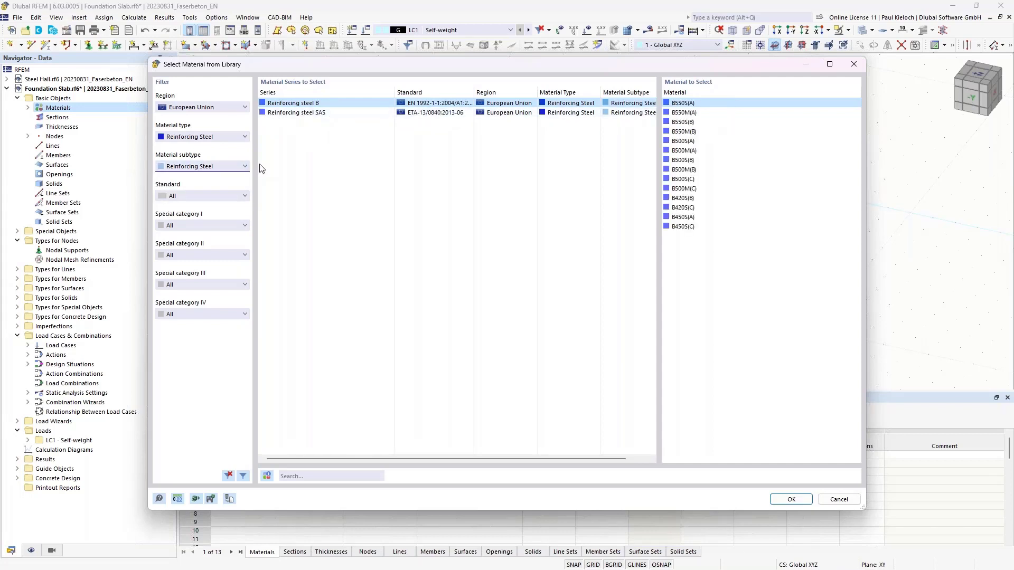
pyautogui.click(199, 196)
pyautogui.click(200, 210)
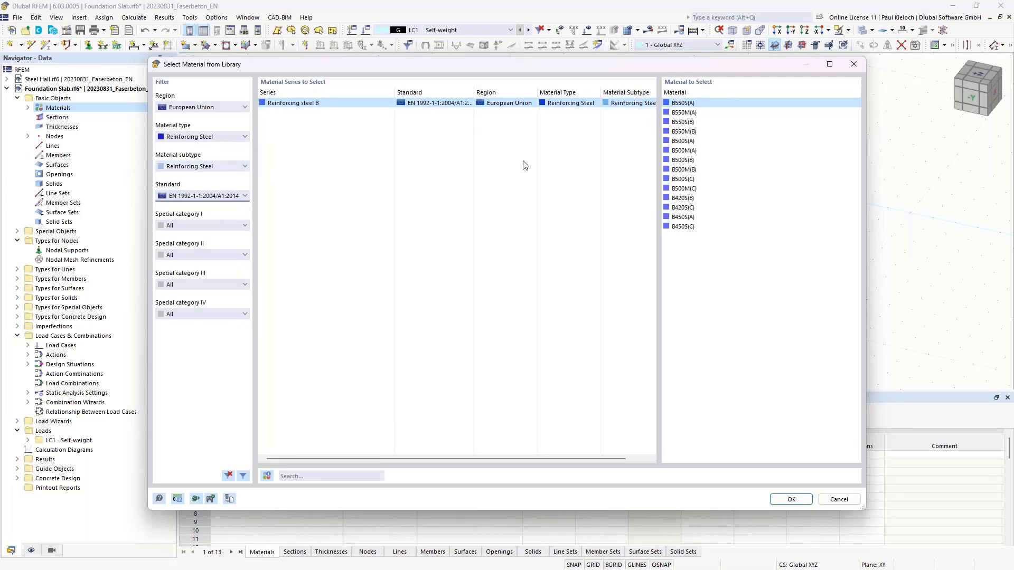
pyautogui.click(677, 153)
pyautogui.click(803, 502)
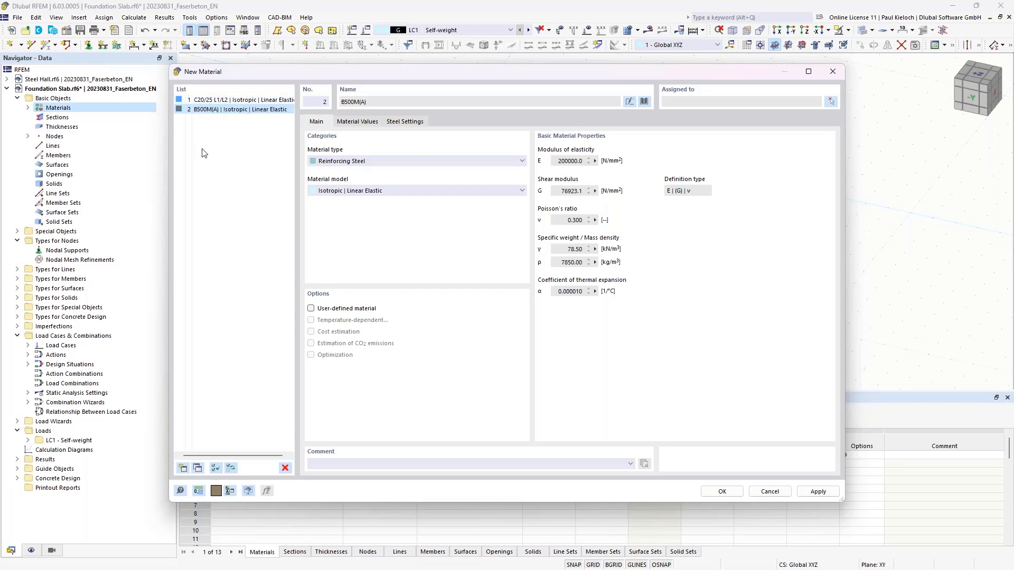
# Step: Add plain concrete C20/25 from the library, filtered to type and subtype Concrete and EN 1992-1-1:2004/A1:2014, and save all materials
pyautogui.click(183, 469)
pyautogui.click(644, 102)
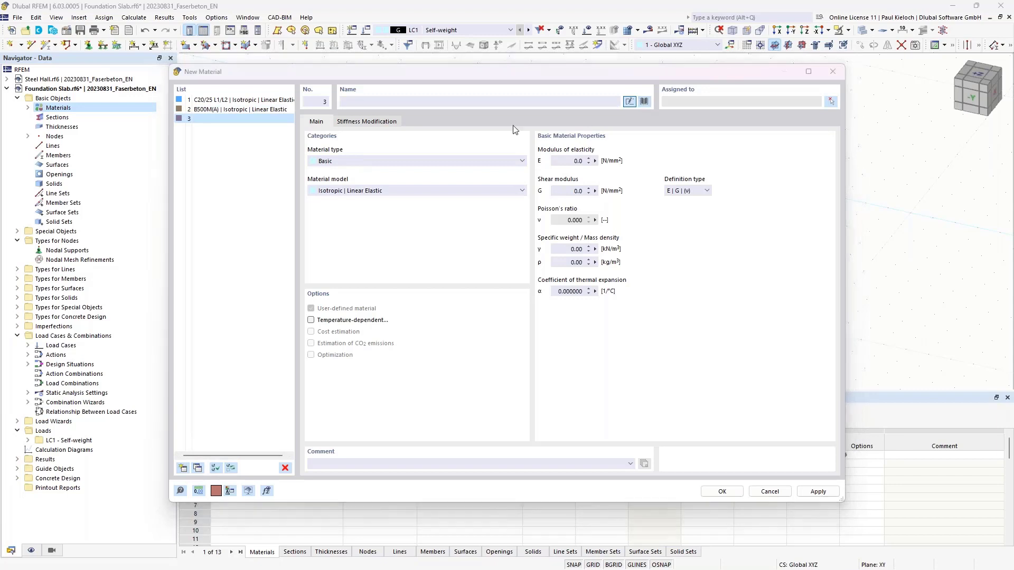
pyautogui.click(200, 137)
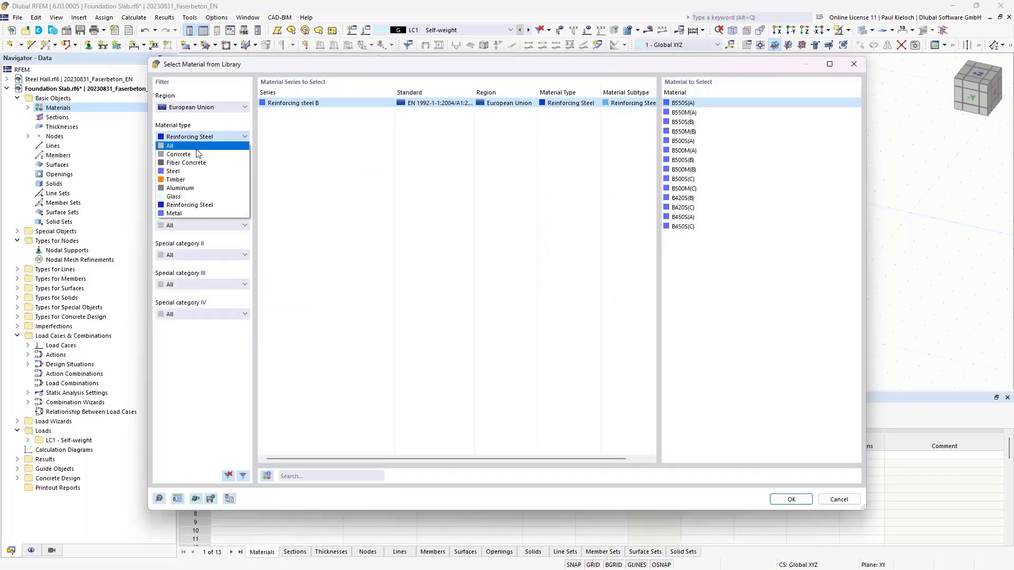
pyautogui.click(197, 154)
pyautogui.click(199, 167)
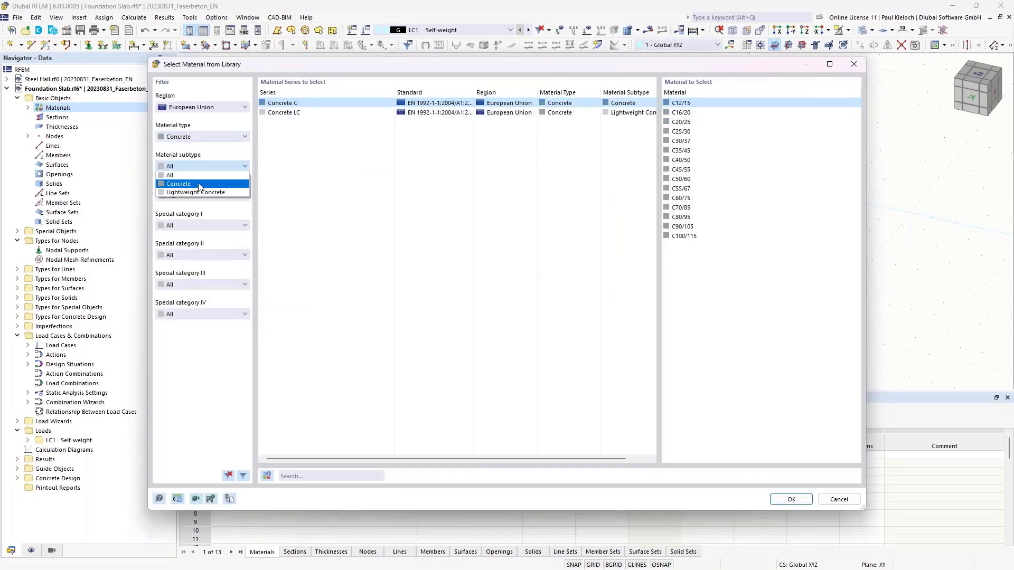
pyautogui.click(199, 184)
pyautogui.click(201, 196)
pyautogui.click(206, 211)
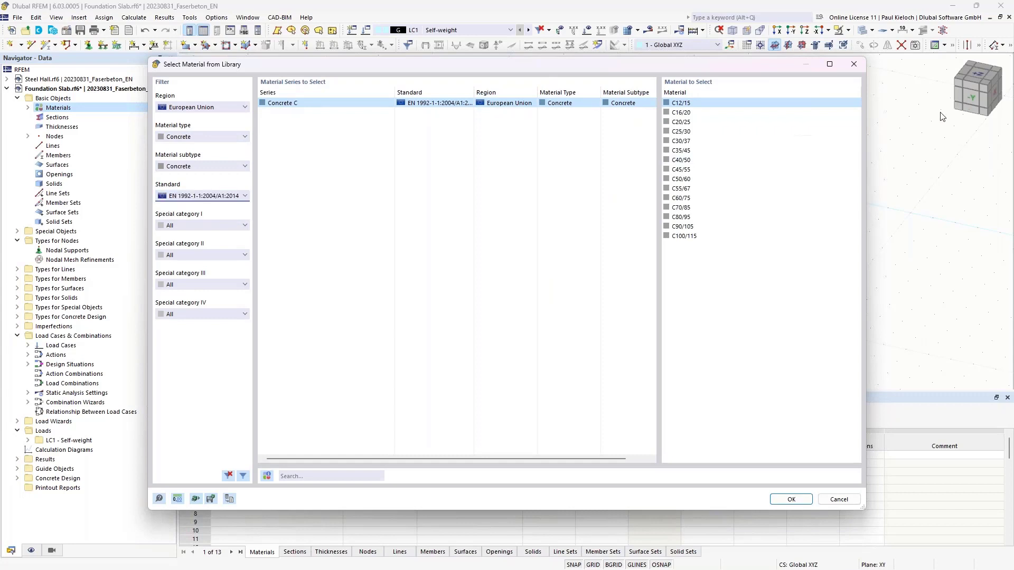
pyautogui.click(688, 123)
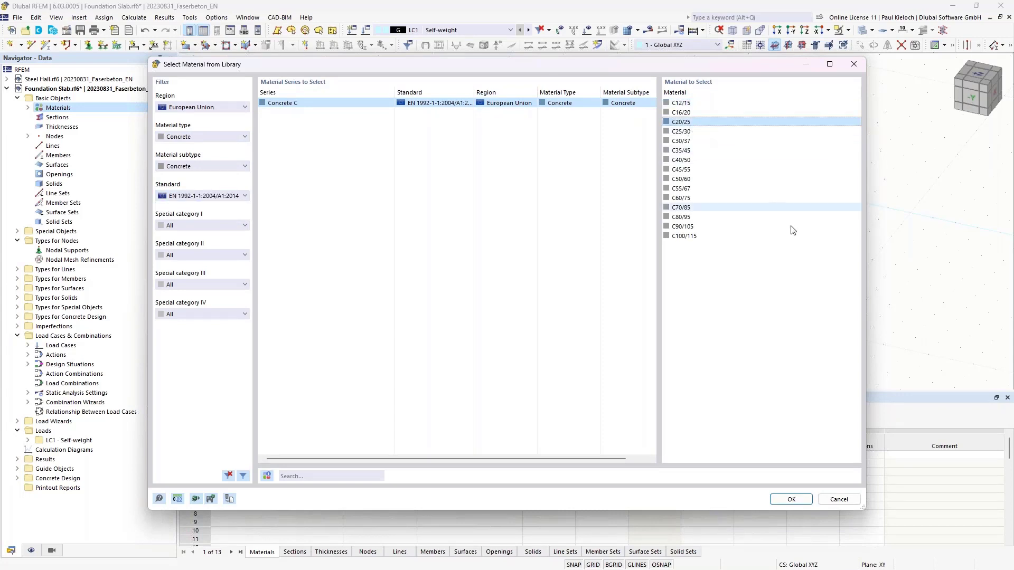
pyautogui.click(795, 500)
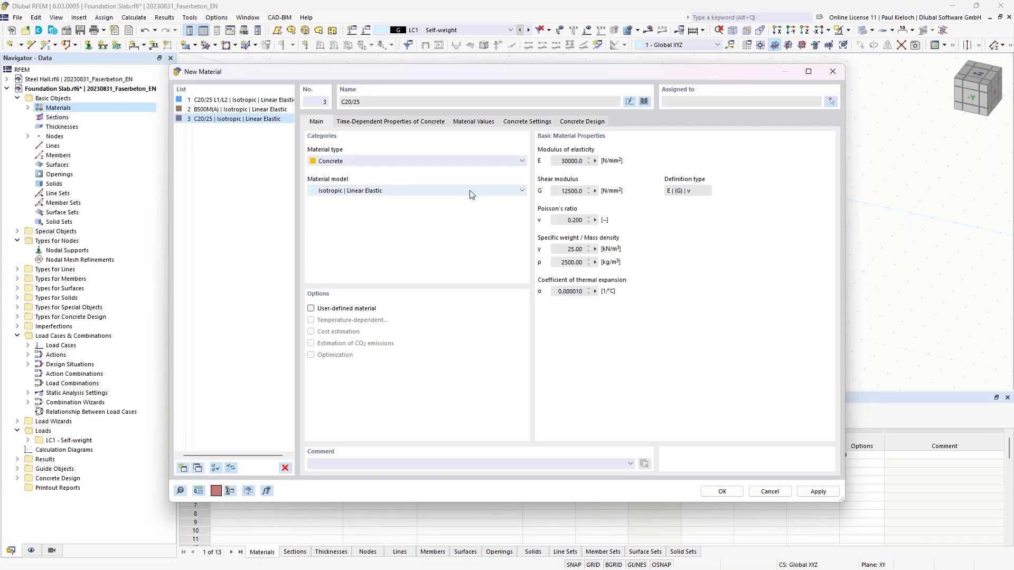
pyautogui.click(723, 491)
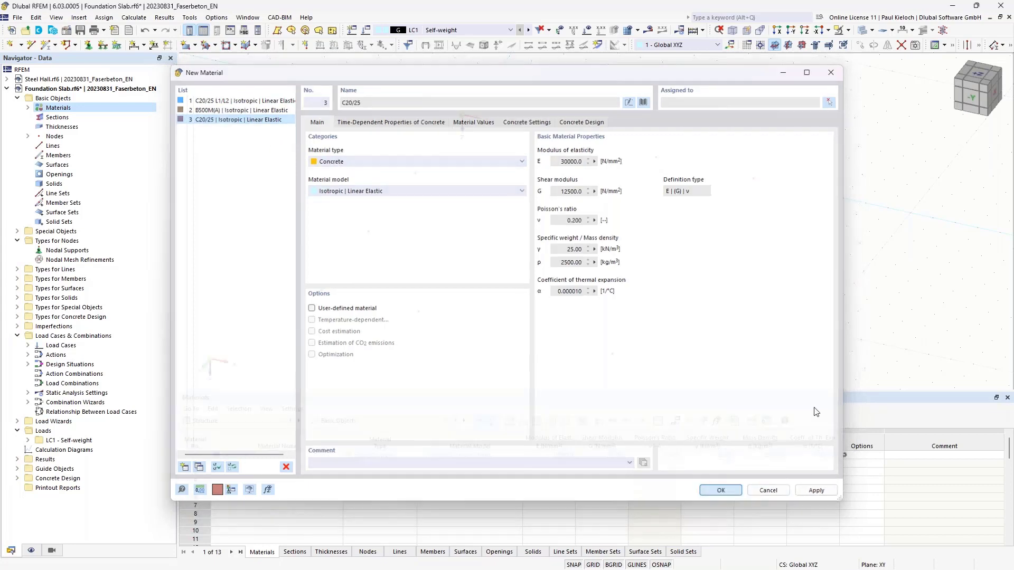
# Step: Create a uniform thickness of 240 mm using the C20/25 L1/L2 fiber concrete material
pyautogui.click(71, 130)
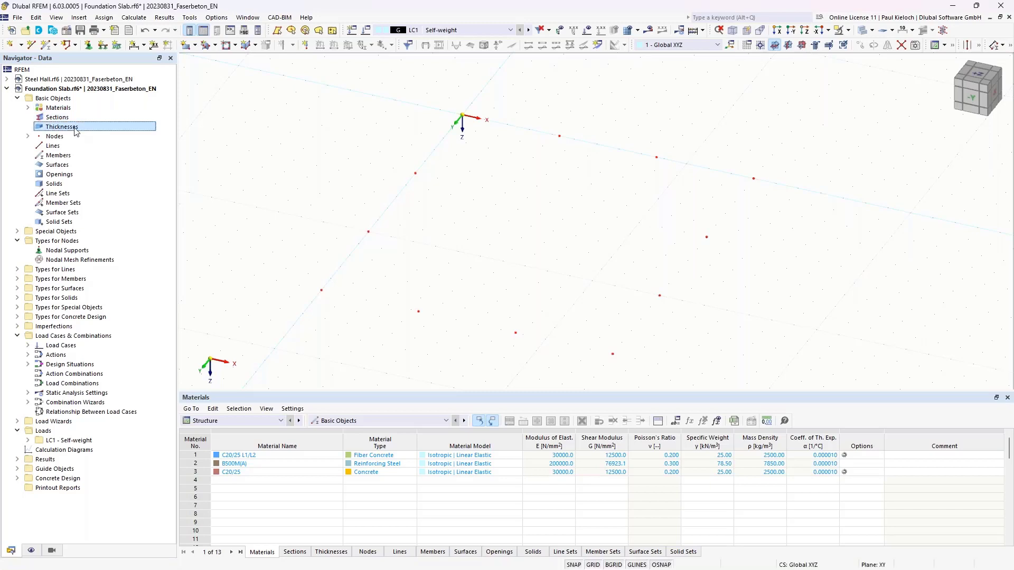
pyautogui.rightClick(76, 131)
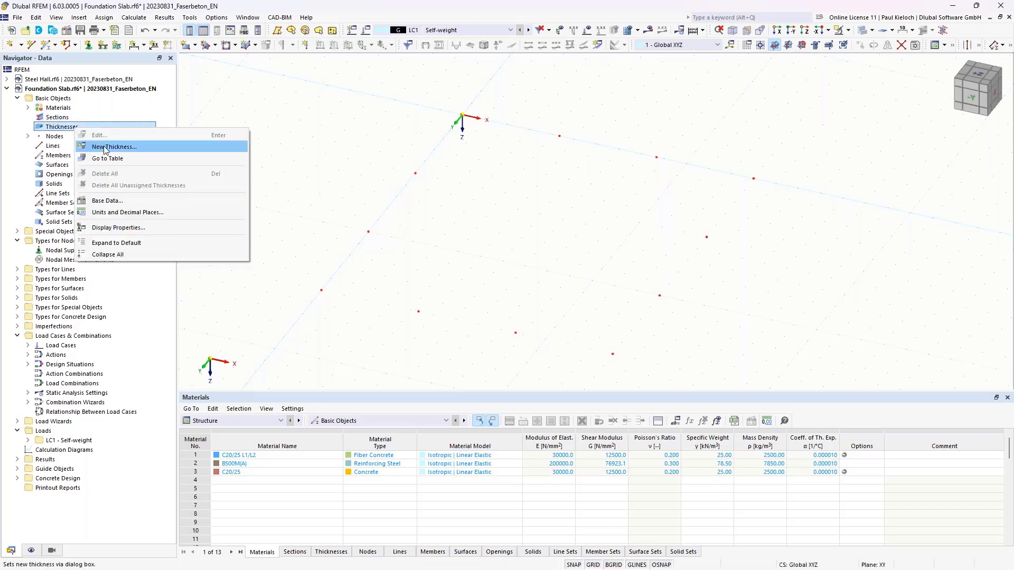
pyautogui.click(104, 148)
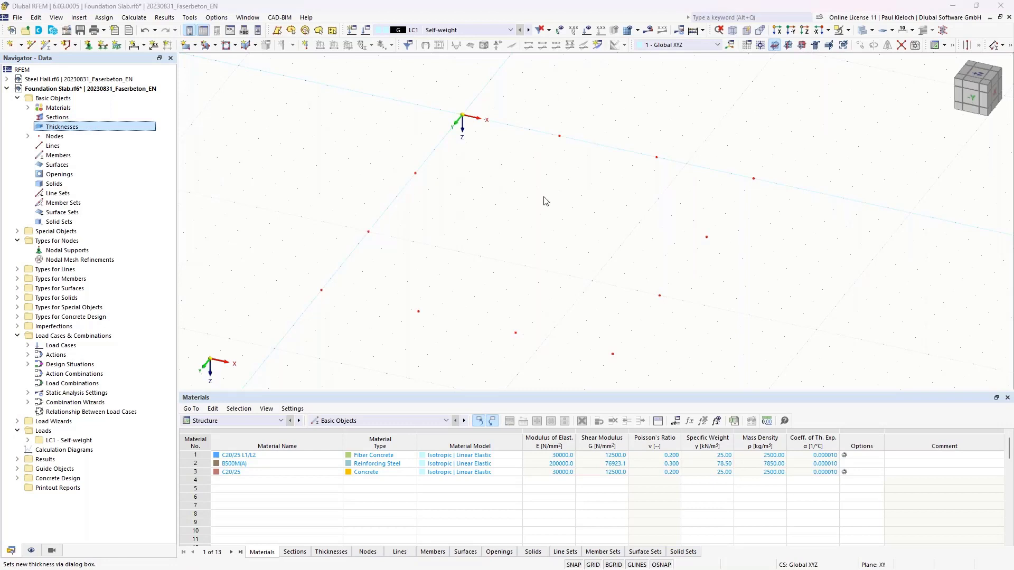
pyautogui.click(342, 210)
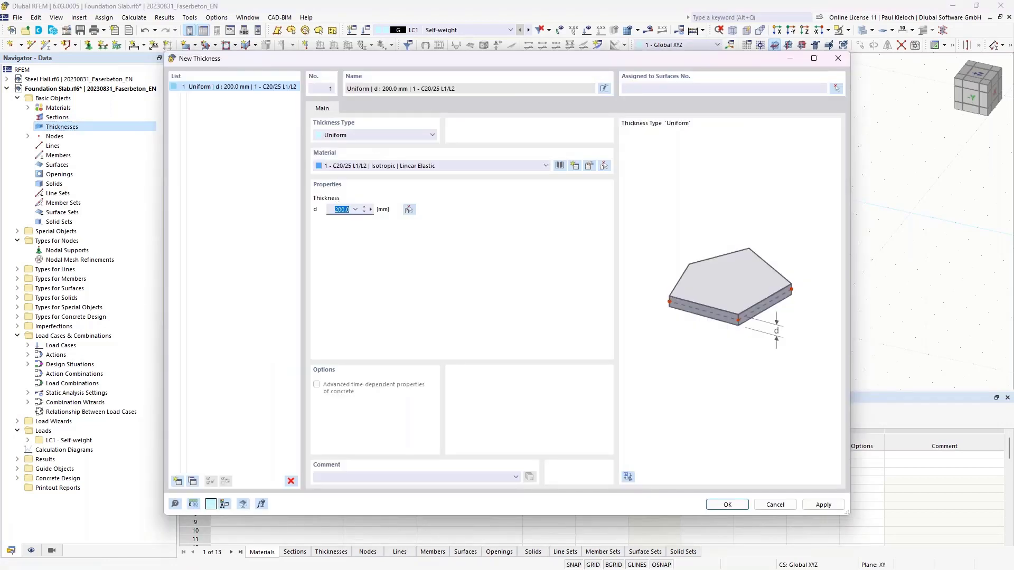
pyautogui.write('240')
pyautogui.click(823, 505)
# Step: Copy the 240 mm uniform thickness, assign the plain C20/25 concrete to the copy and save both thicknesses
pyautogui.click(192, 481)
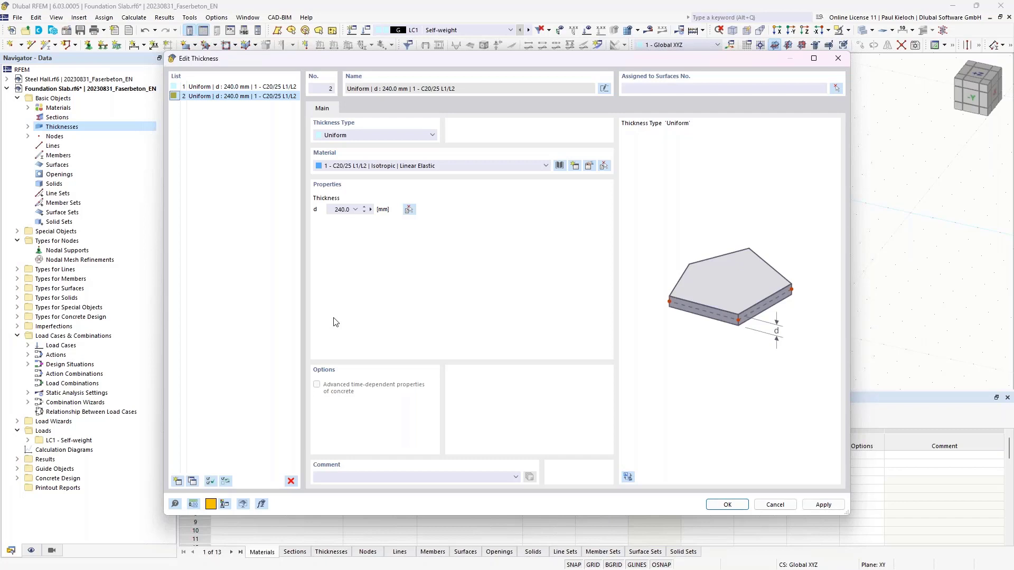
pyautogui.click(364, 168)
pyautogui.click(363, 196)
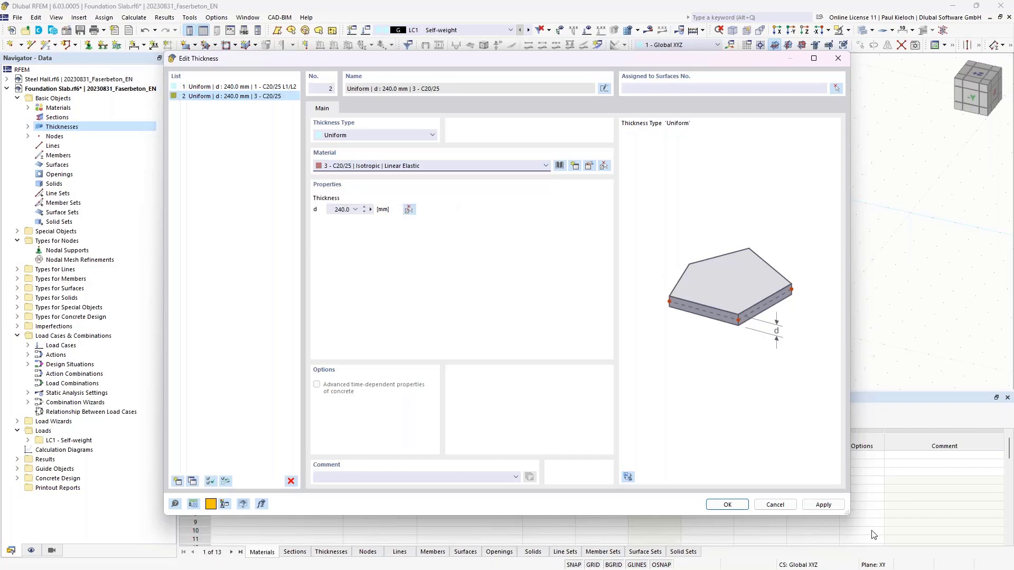
pyautogui.click(727, 506)
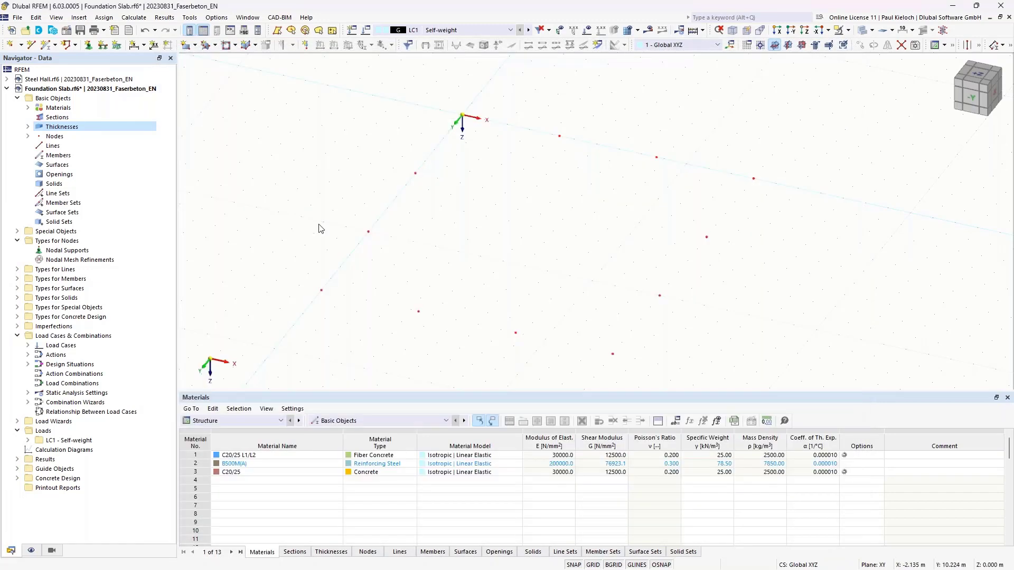
# Step: Set the work plane's grid point spacing to 0.3 m for both b and h
pyautogui.moveTo(702, 253); pyautogui.dragTo(665, 227, button='middle')
pyautogui.moveTo(531, 238); pyautogui.dragTo(523, 231, button='middle')
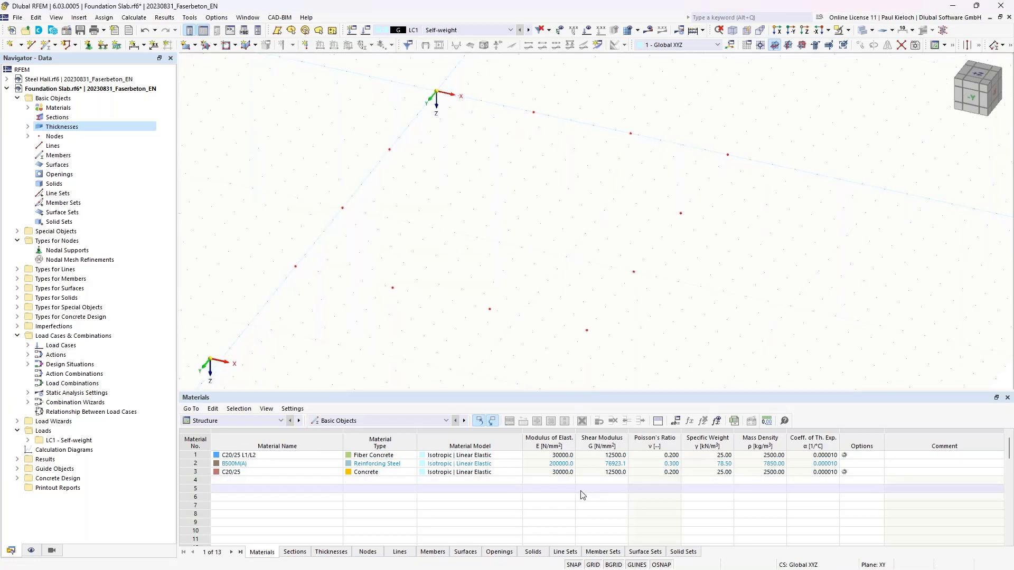
pyautogui.rightClick(592, 566)
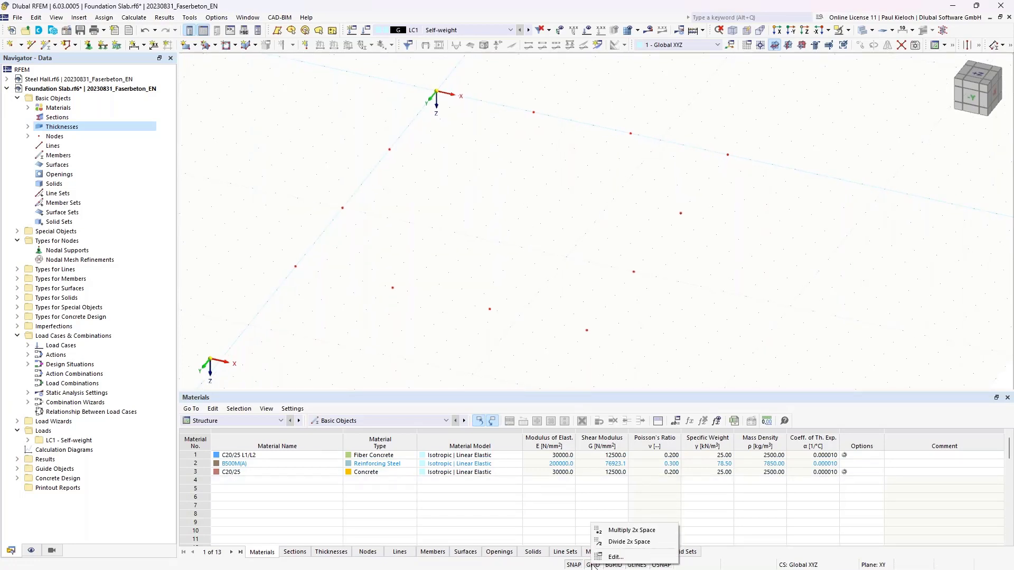
pyautogui.click(614, 558)
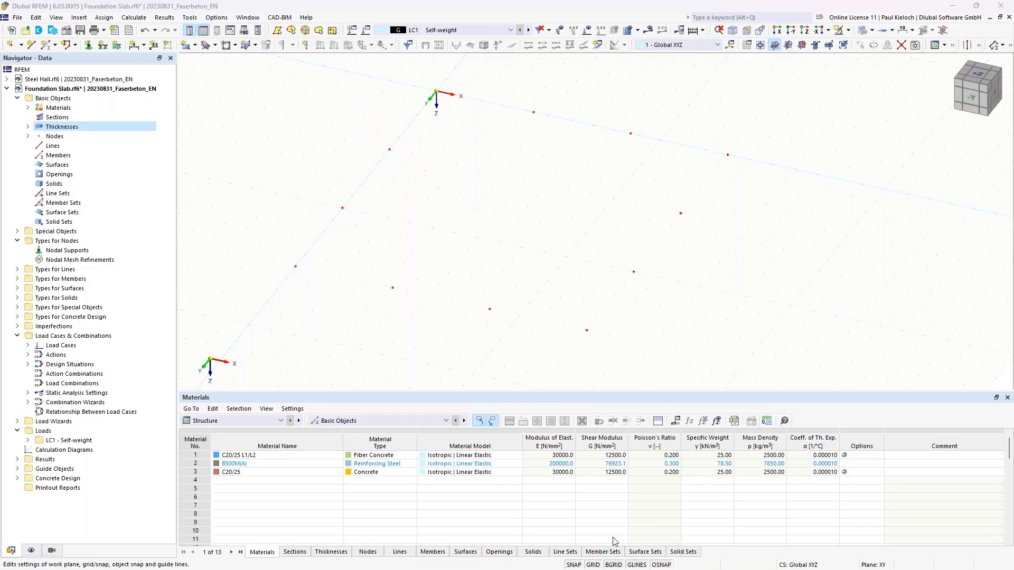
pyautogui.click(362, 353)
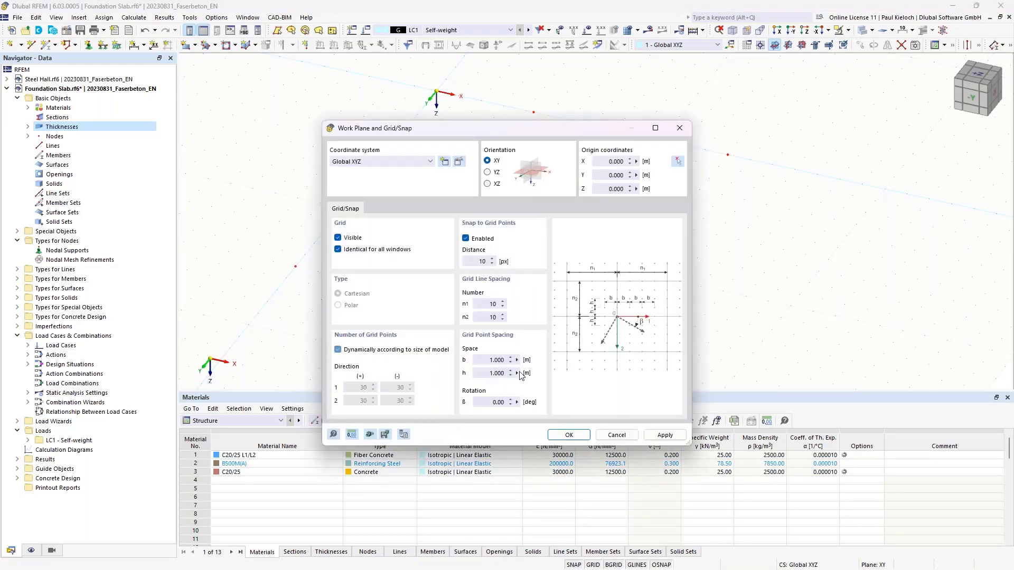
pyautogui.click(494, 361)
pyautogui.write('0.3')
pyautogui.press('Tab')
pyautogui.write('0.3')
pyautogui.press('Tab')
pyautogui.click(569, 436)
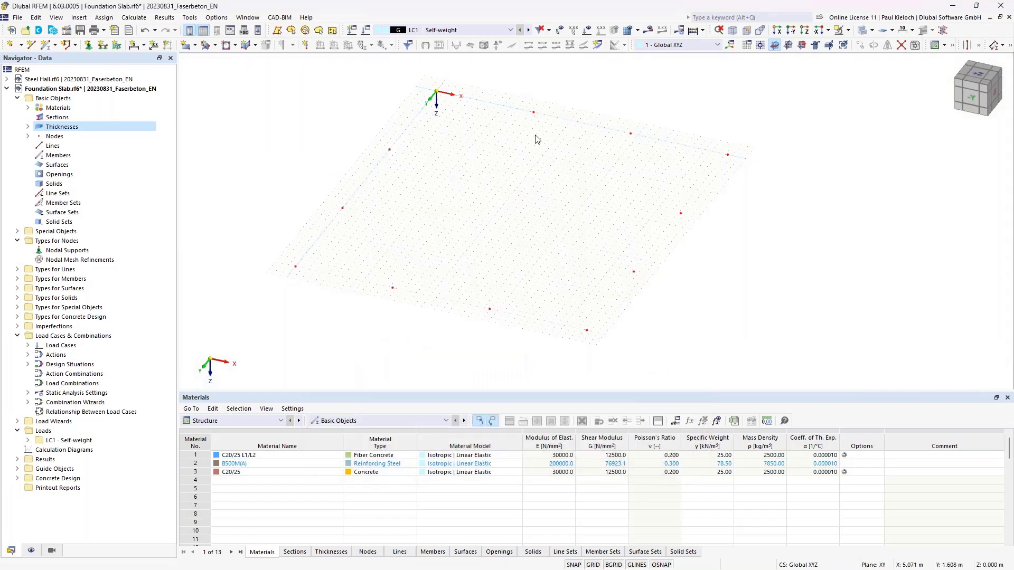
# Step: Start a rectangular surface with the 240 mm C20/25 L1/L2 thickness and place its first corner at X -0.3 m, Y -0.3 m
pyautogui.keyDown('ctrl'); pyautogui.moveTo(536, 138); pyautogui.dragTo(596, 139, button='middle'); pyautogui.keyUp('ctrl')
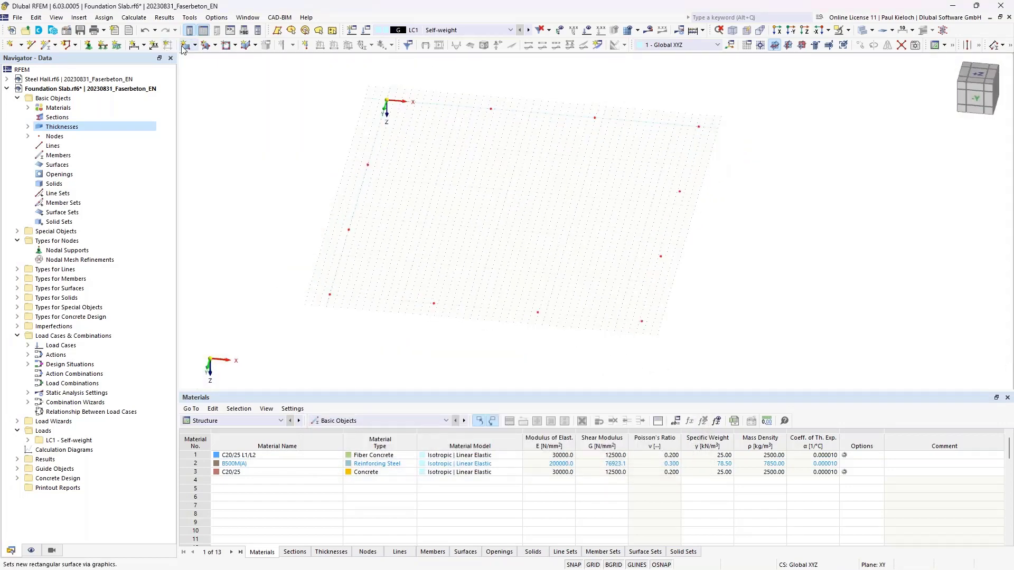
pyautogui.click(184, 48)
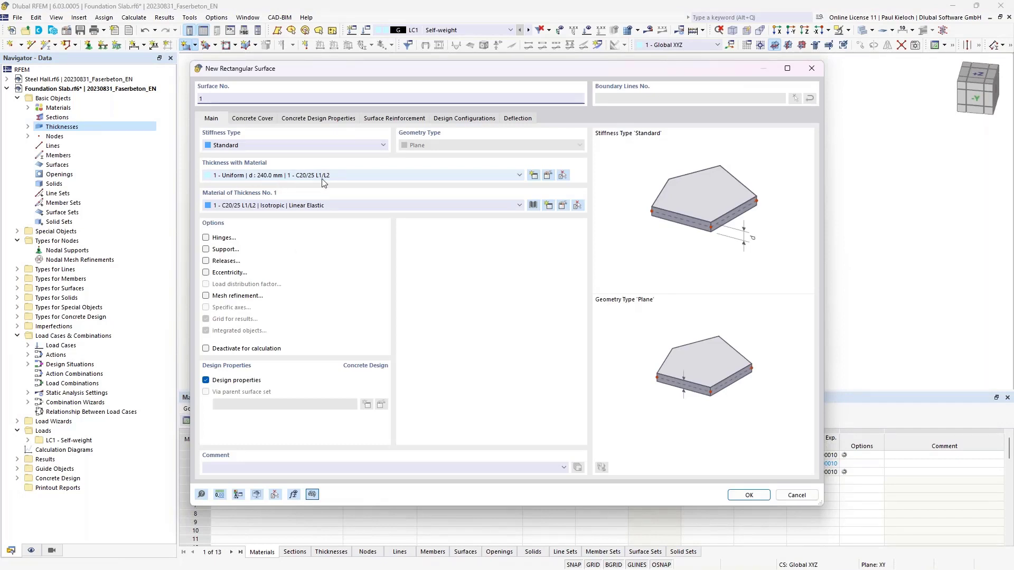
pyautogui.click(757, 495)
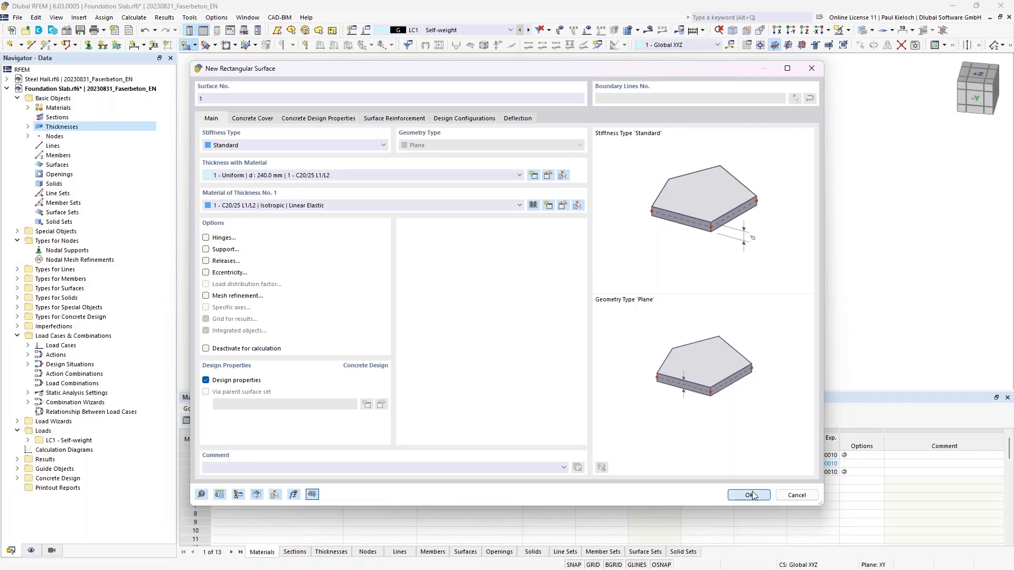
pyautogui.scroll(3, 396, 113)
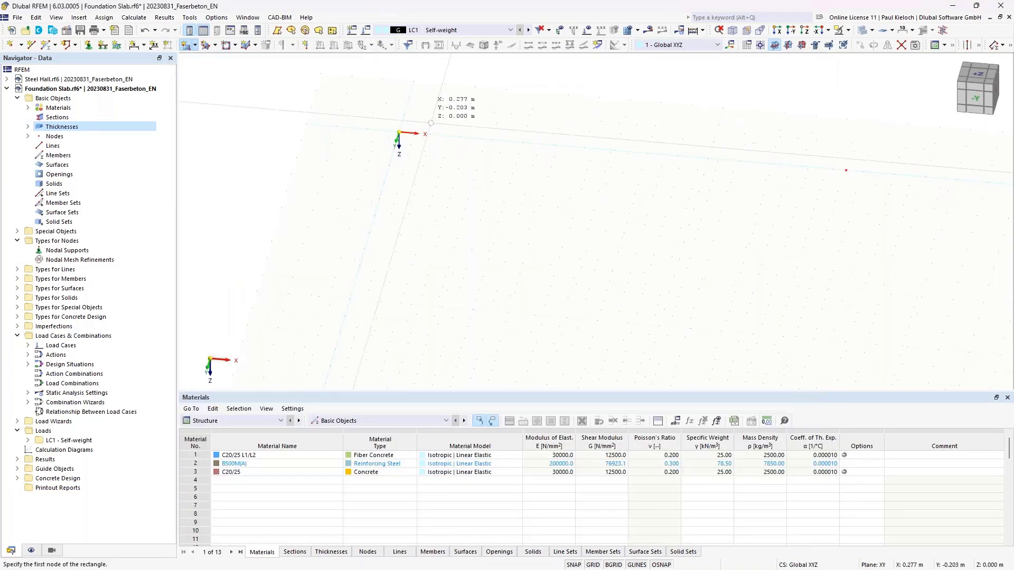
pyautogui.click(358, 115)
pyautogui.scroll(-10, 359, 118)
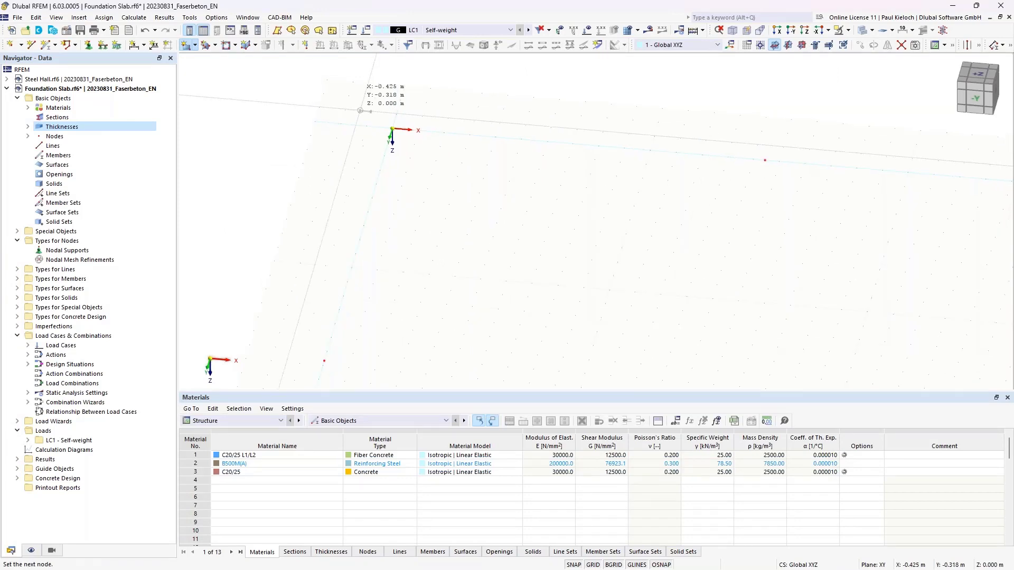
# Step: Move the work plane origin to the corner node at X 13 m, Y 15 m while drawing the slab rectangle
pyautogui.moveTo(590, 258); pyautogui.dragTo(500, 251, button='middle')
pyautogui.scroll(3, 500, 251)
pyautogui.scroll(4, 533, 326)
pyautogui.scroll(5, 493, 267)
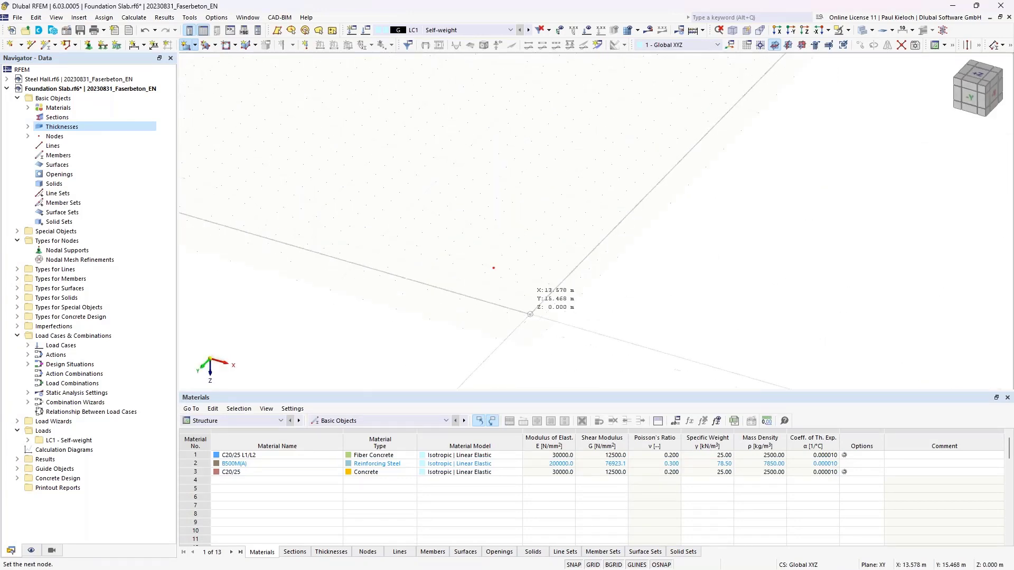
pyautogui.press('Escape')
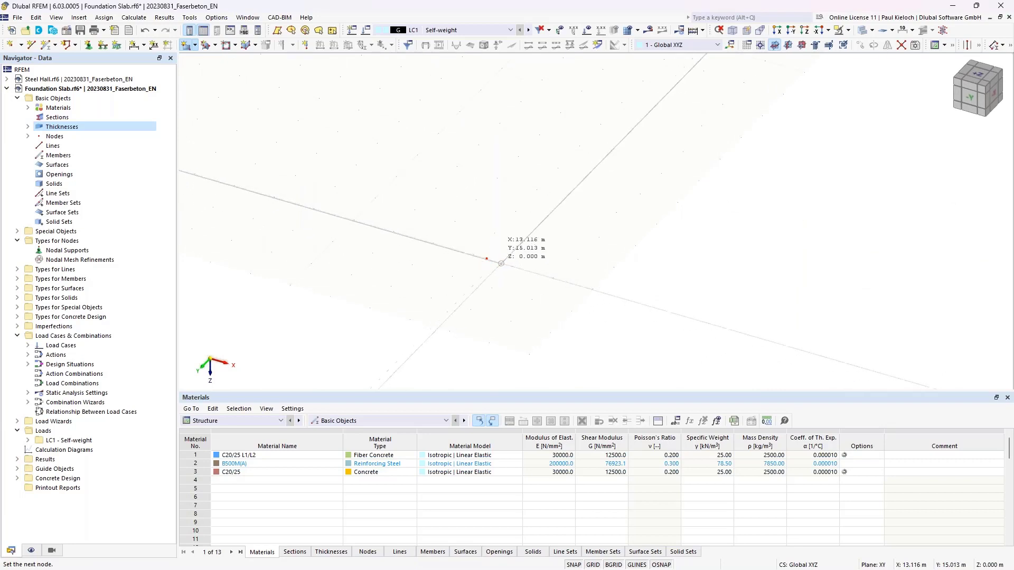
pyautogui.click(761, 44)
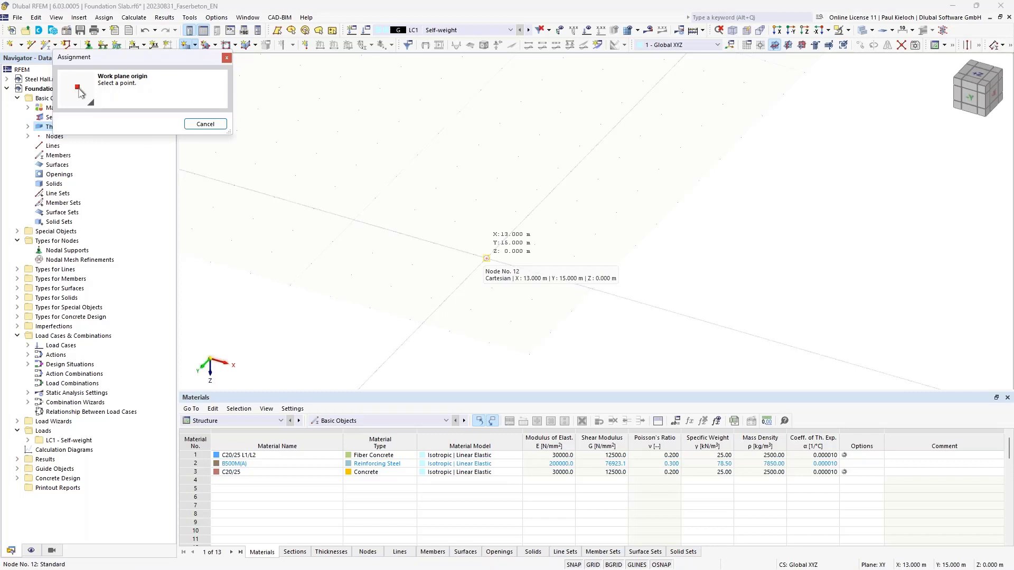
pyautogui.click(486, 258)
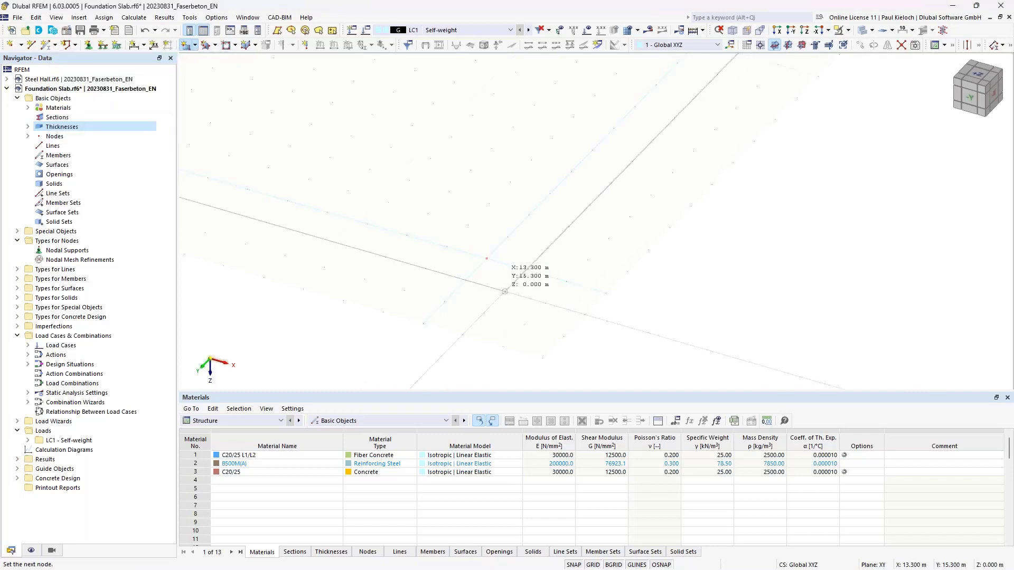
# Step: Place the slab's opposite corner at X 13.3 m, Y 15.3 m, finish the surface and hide the grid
pyautogui.click(504, 291)
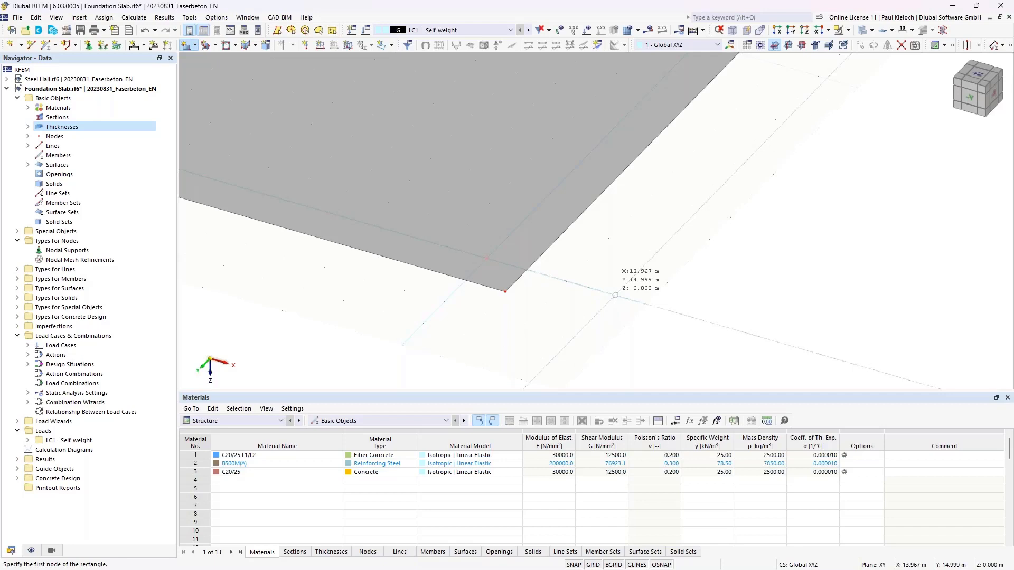
pyautogui.press('Escape')
pyautogui.scroll(-12, 614, 304)
pyautogui.scroll(2, 576, 208)
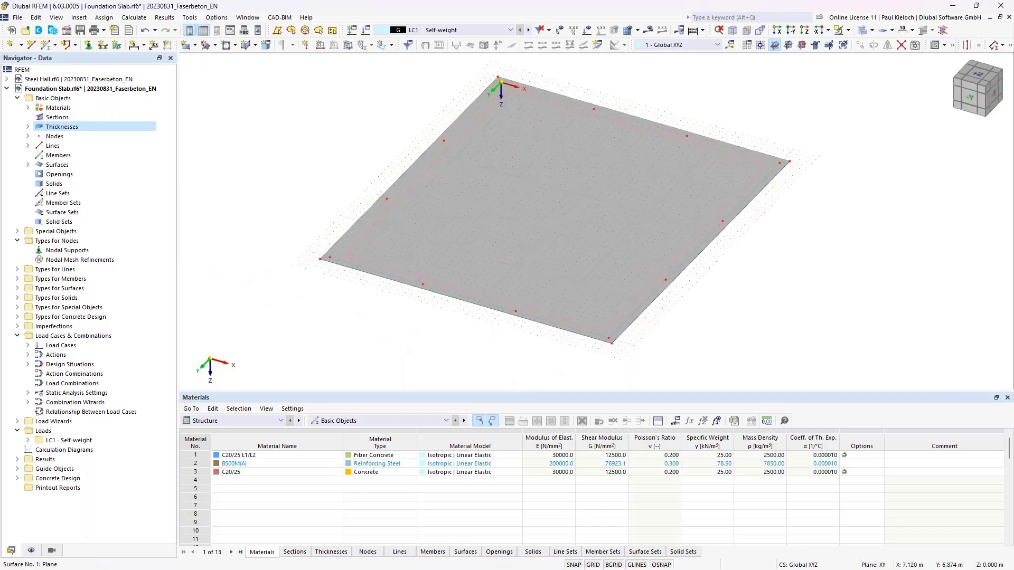
pyautogui.keyDown('ctrl'); pyautogui.moveTo(575, 207); pyautogui.dragTo(793, 277, button='middle'); pyautogui.keyUp('ctrl')
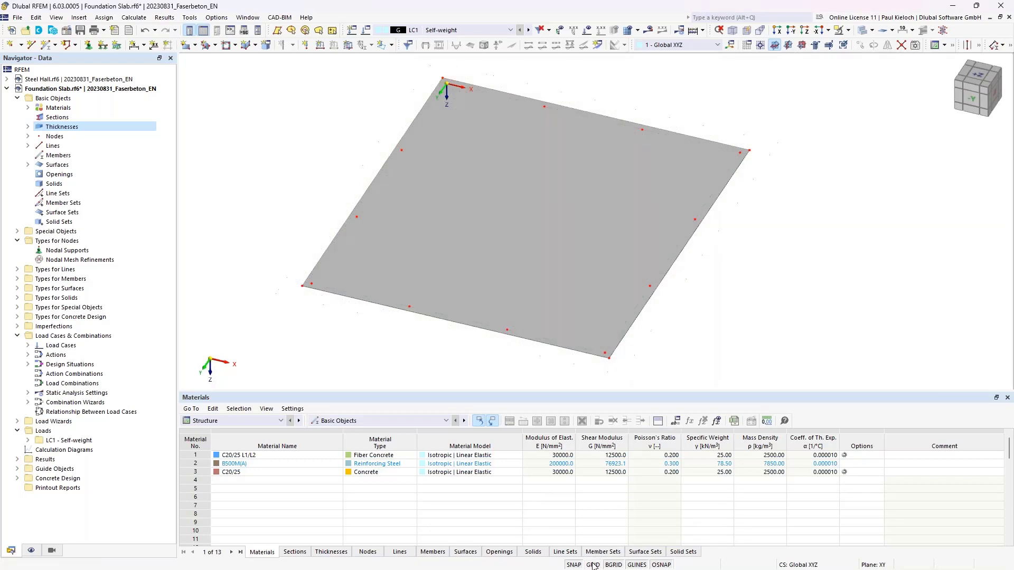
pyautogui.keyDown('ctrl'); pyautogui.moveTo(754, 337); pyautogui.dragTo(760, 316, button='middle'); pyautogui.keyUp('ctrl')
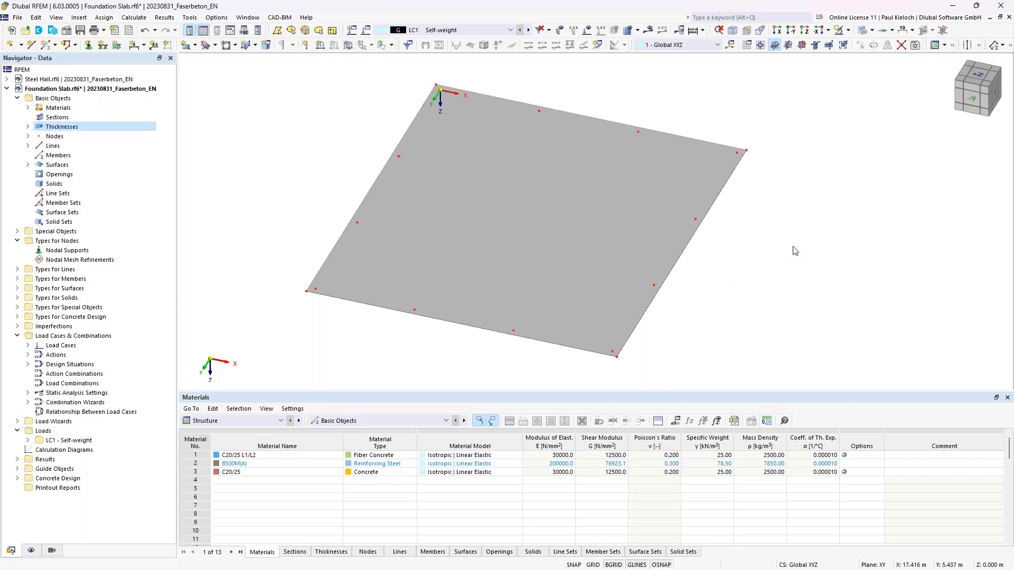
# Step: Add a new surface support to the slab with translational springs of 1000 kN/m³ in x and y and 25000 kN/m³ in z
pyautogui.doubleClick(553, 170)
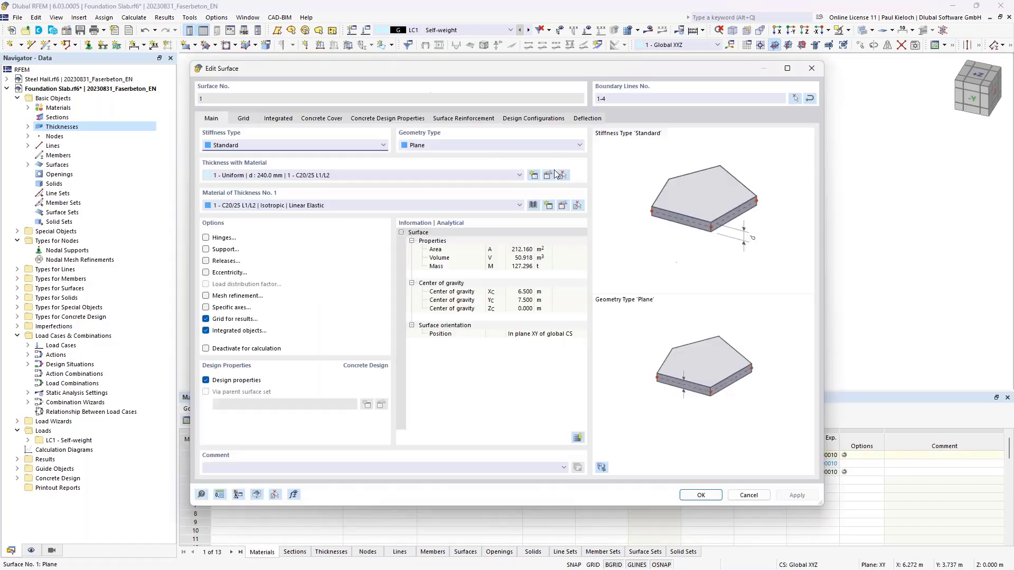
pyautogui.click(217, 250)
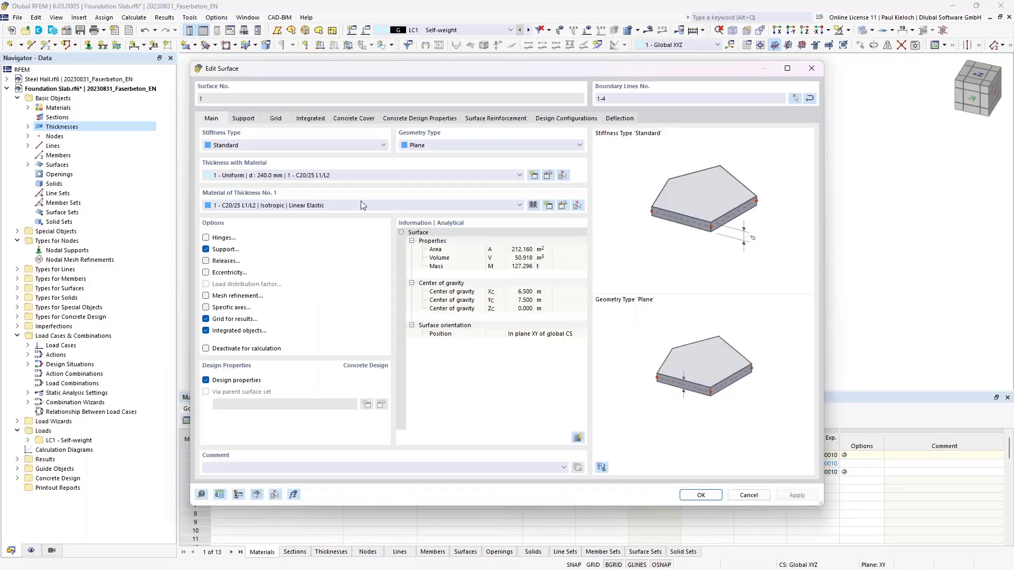
pyautogui.click(253, 124)
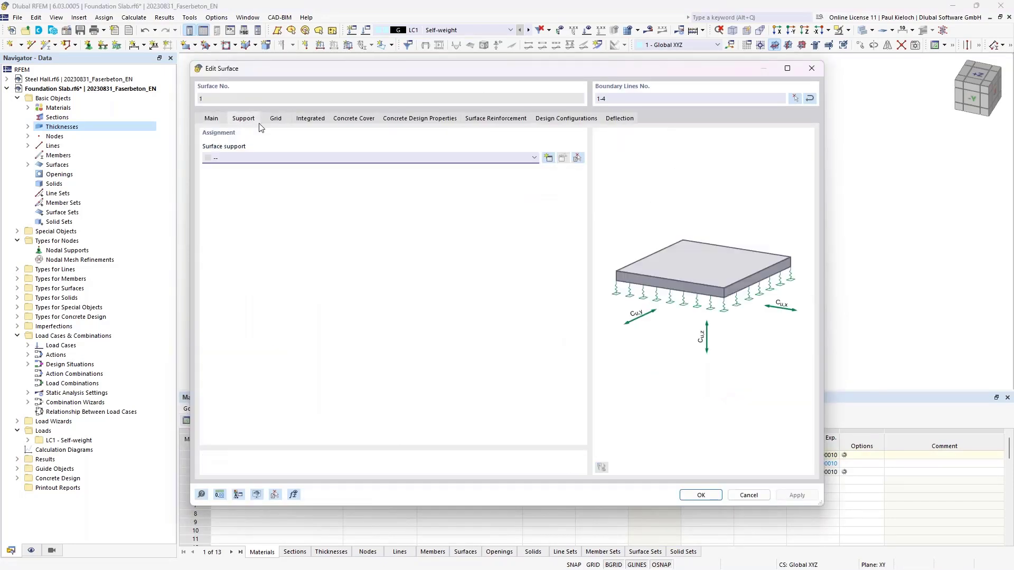
pyautogui.click(548, 158)
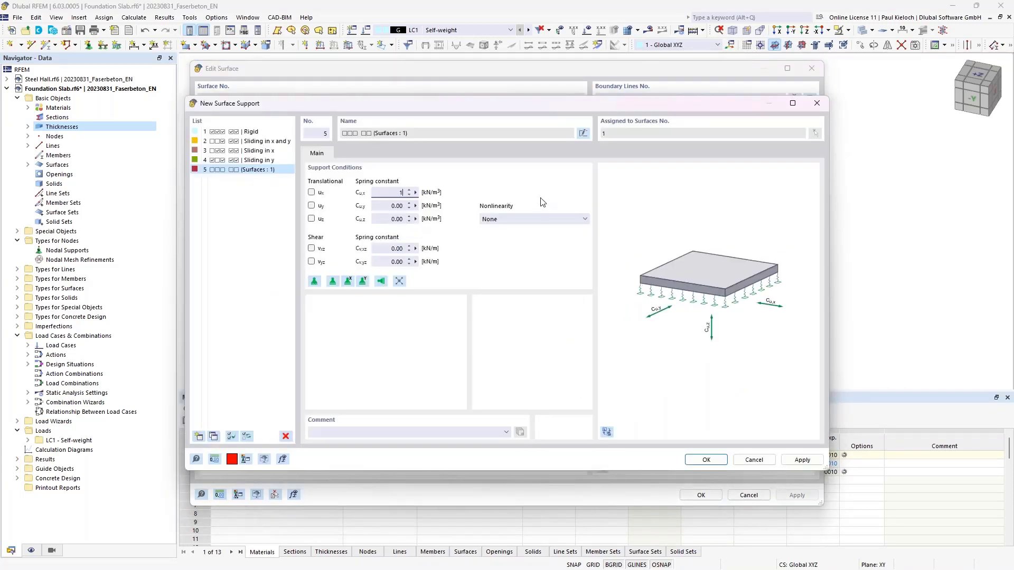
pyautogui.press('Tab')
pyautogui.press('Tab')
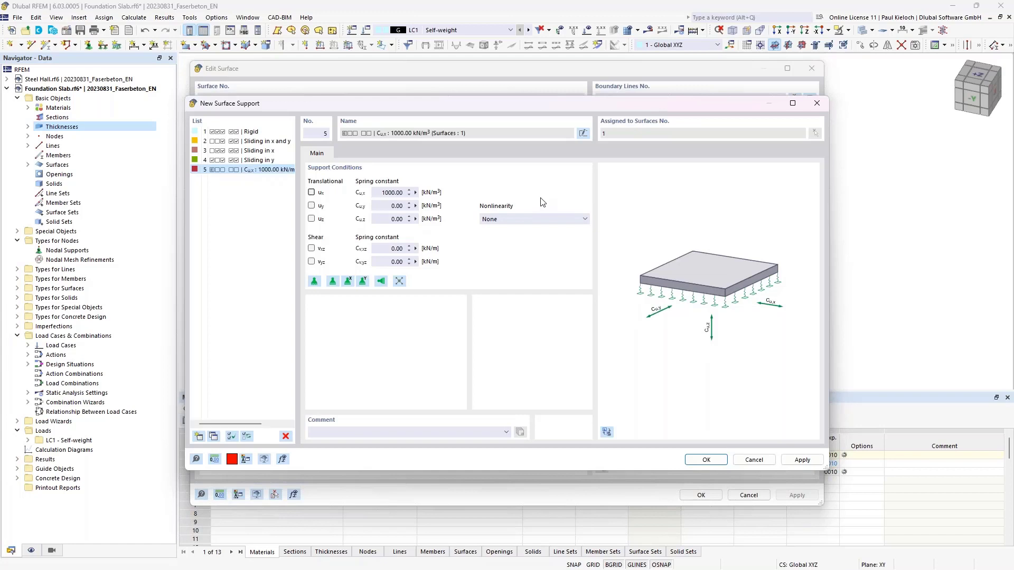
pyautogui.press('Tab')
pyautogui.press('Tab')
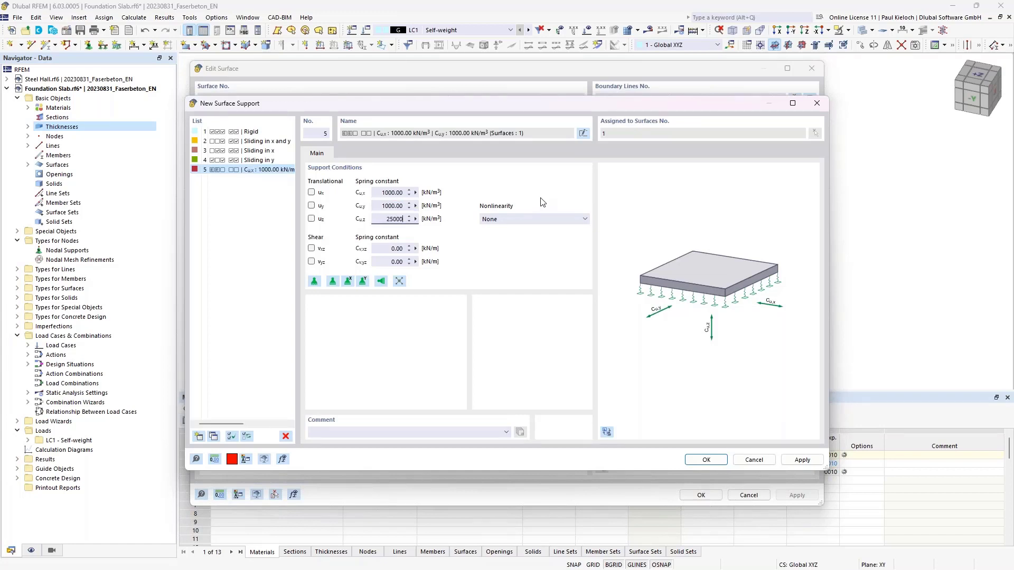
pyautogui.press('Tab')
pyautogui.press('Tab')
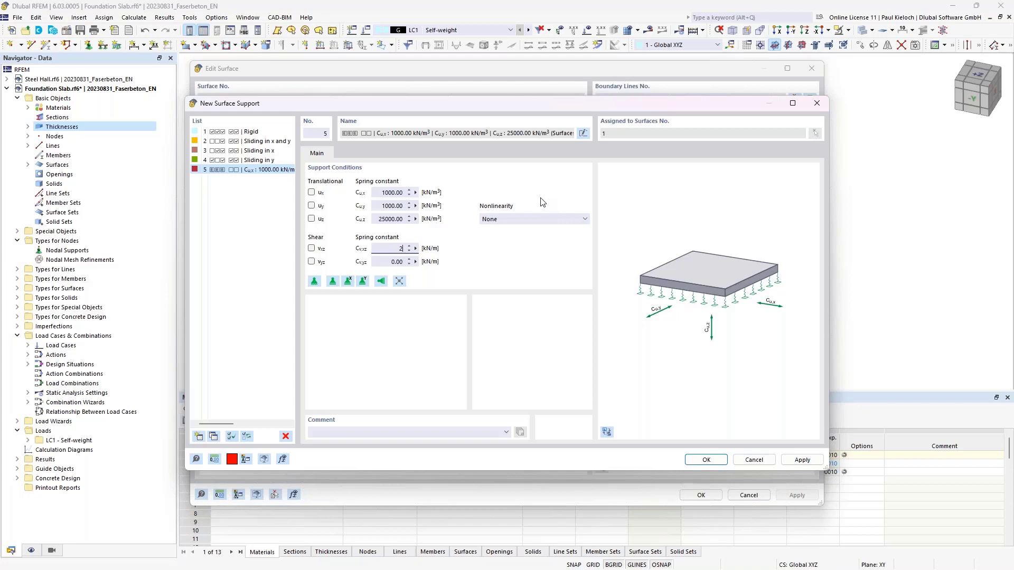
# Step: Set both shear spring constants of the surface support, Cv,xz and Cv,yz, to 2500 kN/m and save the support
pyautogui.press('Tab')
pyautogui.write('25')
pyautogui.press('Tab')
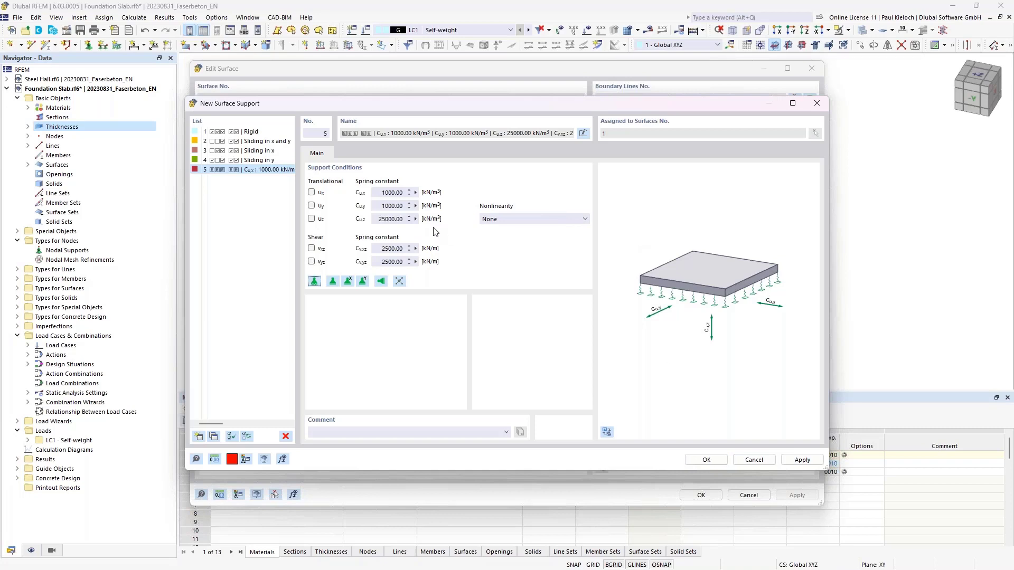
pyautogui.click(708, 460)
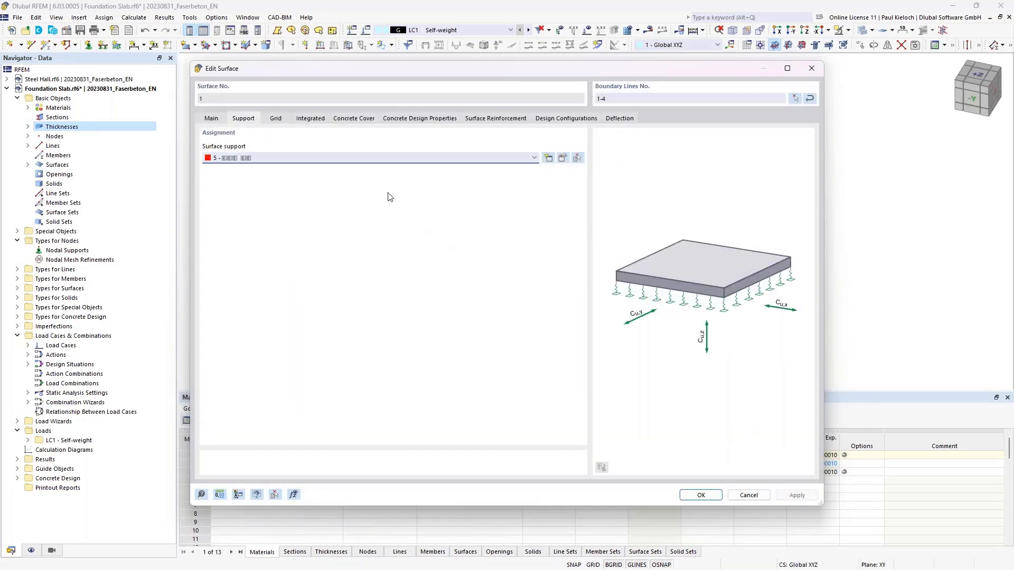
# Step: Change the slab's top-side concrete durability to exposure class XC3 – Moderate humidity for corrosion induced by carbonation
pyautogui.click(275, 120)
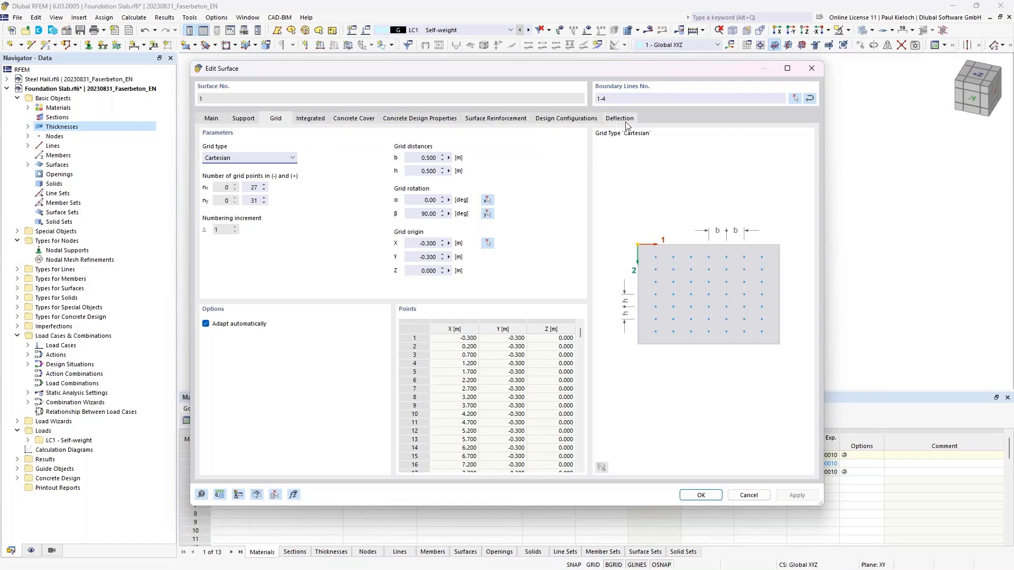
pyautogui.click(319, 121)
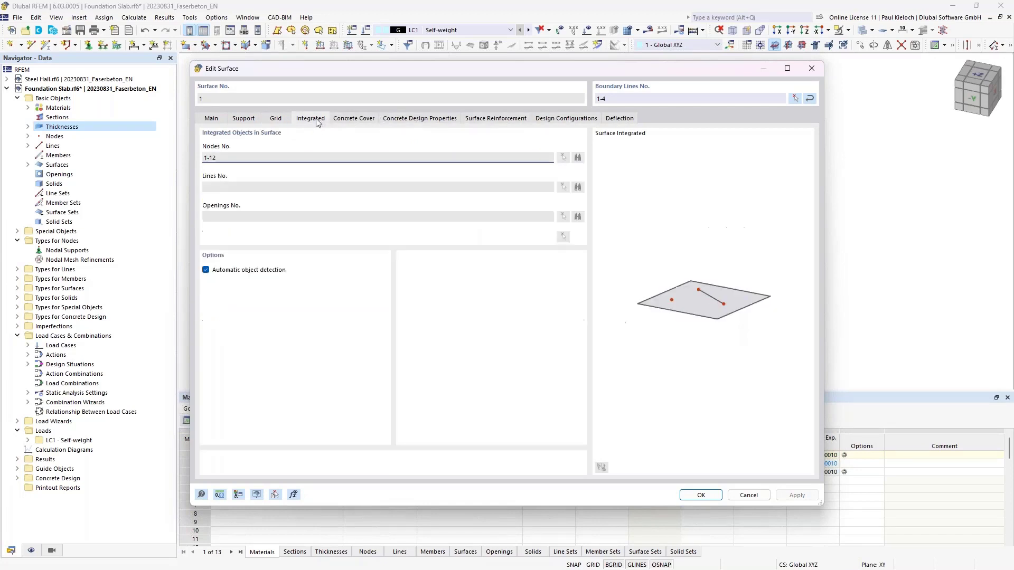
pyautogui.click(348, 122)
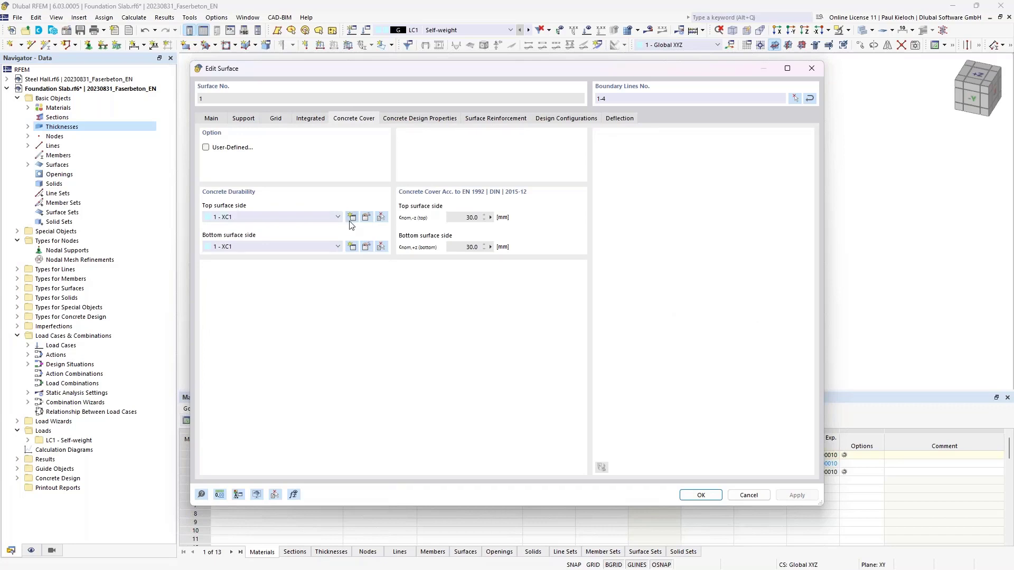
pyautogui.click(366, 217)
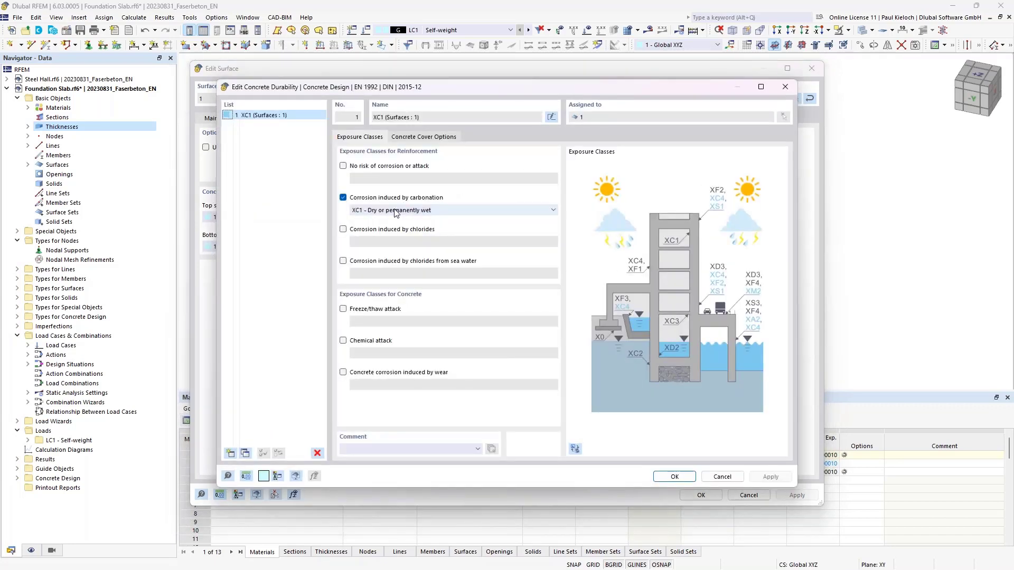
pyautogui.click(395, 211)
pyautogui.click(387, 236)
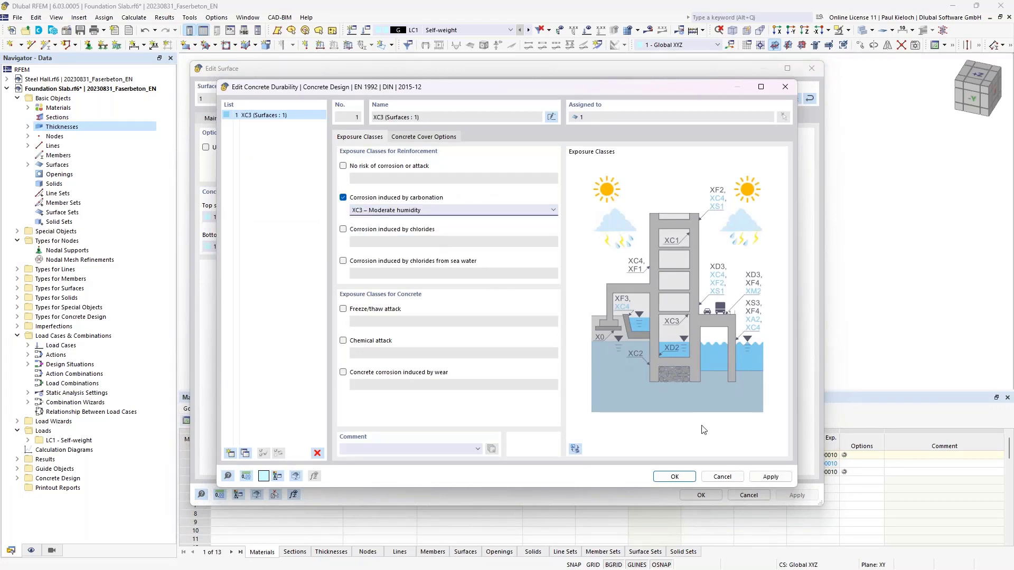
pyautogui.click(685, 477)
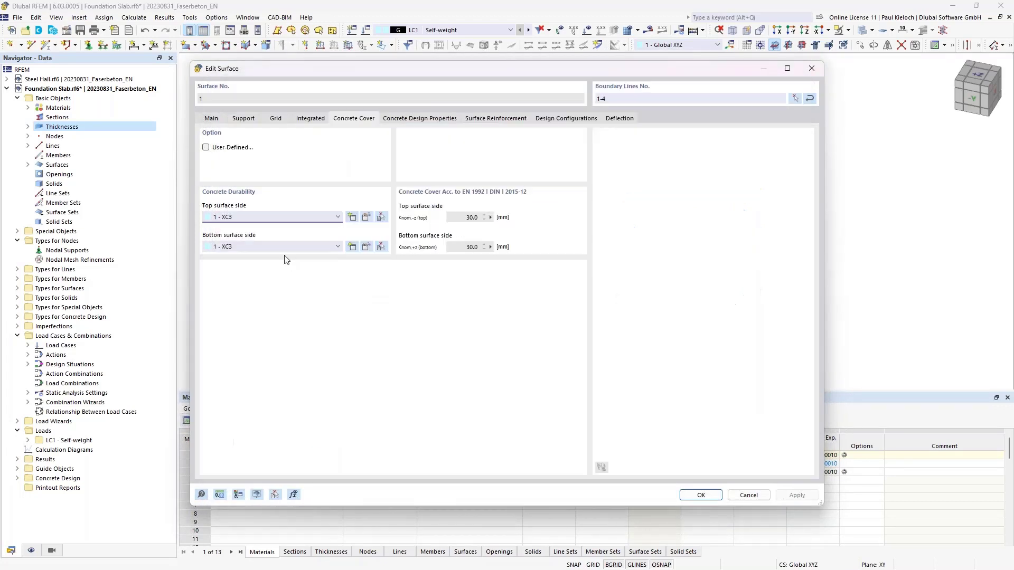
# Step: Create a new concrete durability with class XC2 – Wet, rarely dry for the slab's bottom side and apply it
pyautogui.click(353, 247)
pyautogui.click(391, 211)
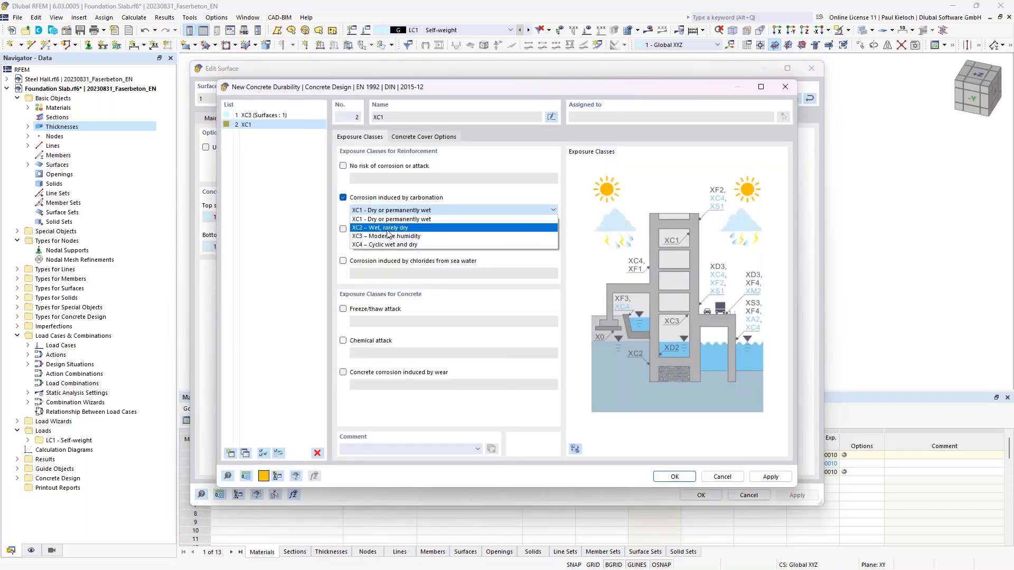
pyautogui.click(390, 228)
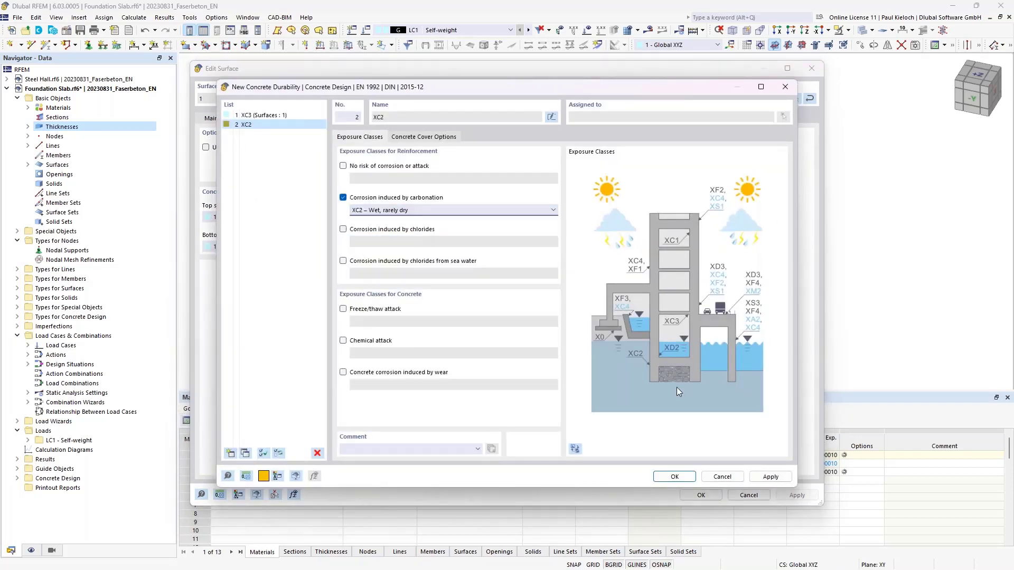
pyautogui.click(675, 477)
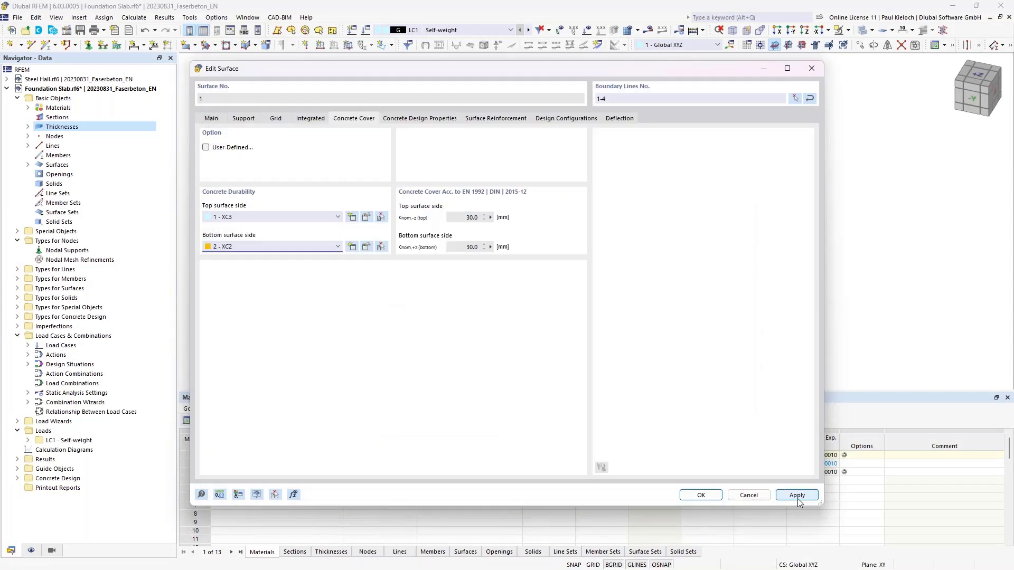
pyautogui.click(798, 495)
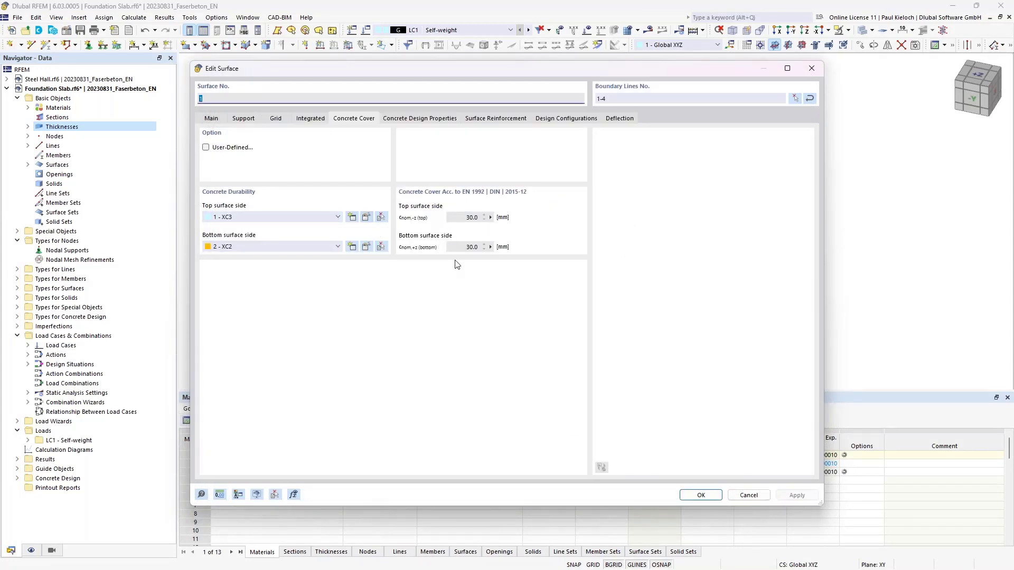
# Step: Add a new surface reinforcement to the slab as a Q-Mesh of type Q524A on the top and bottom sides
pyautogui.click(426, 120)
pyautogui.click(477, 121)
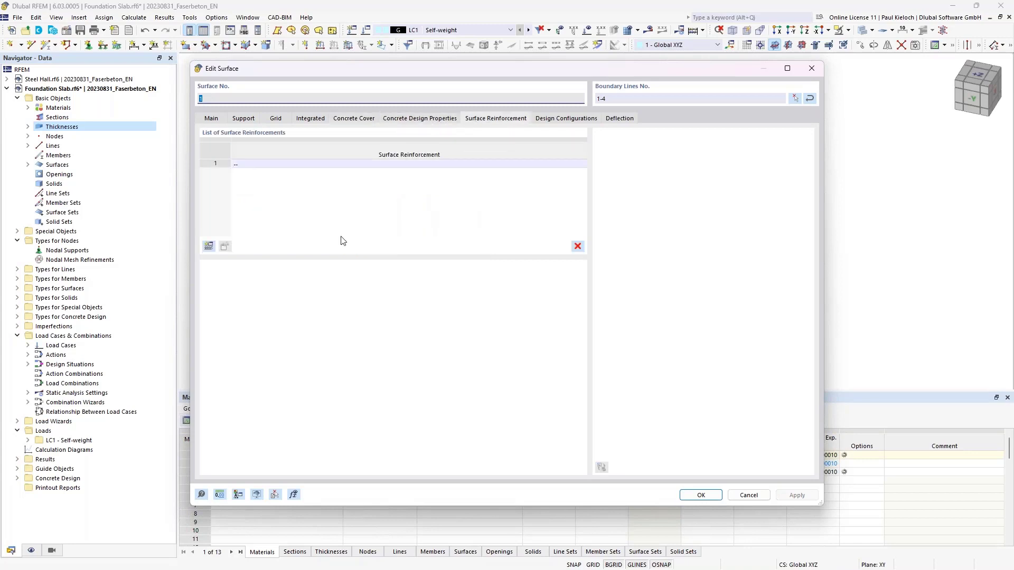
pyautogui.doubleClick(375, 210)
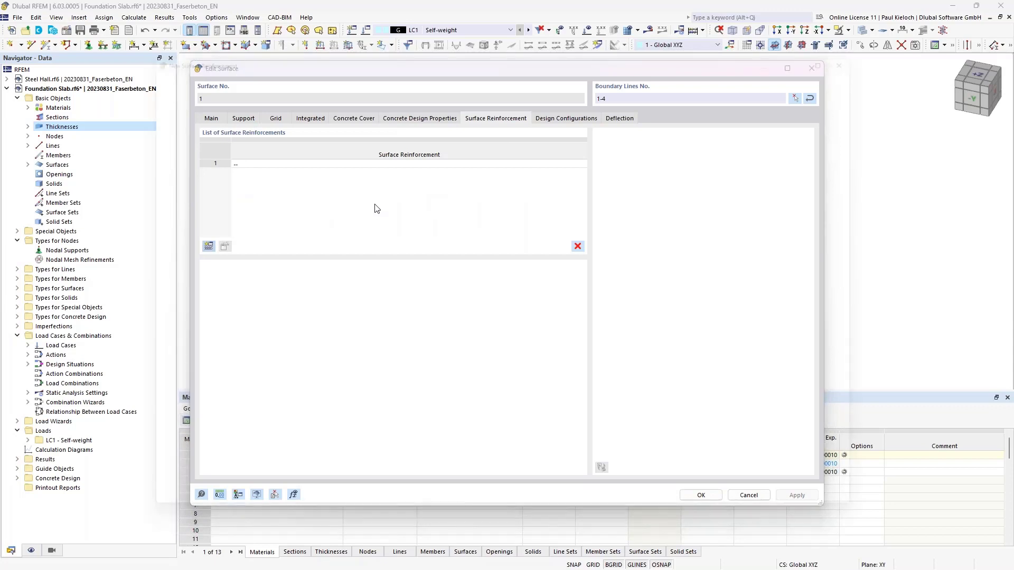
pyautogui.click(347, 189)
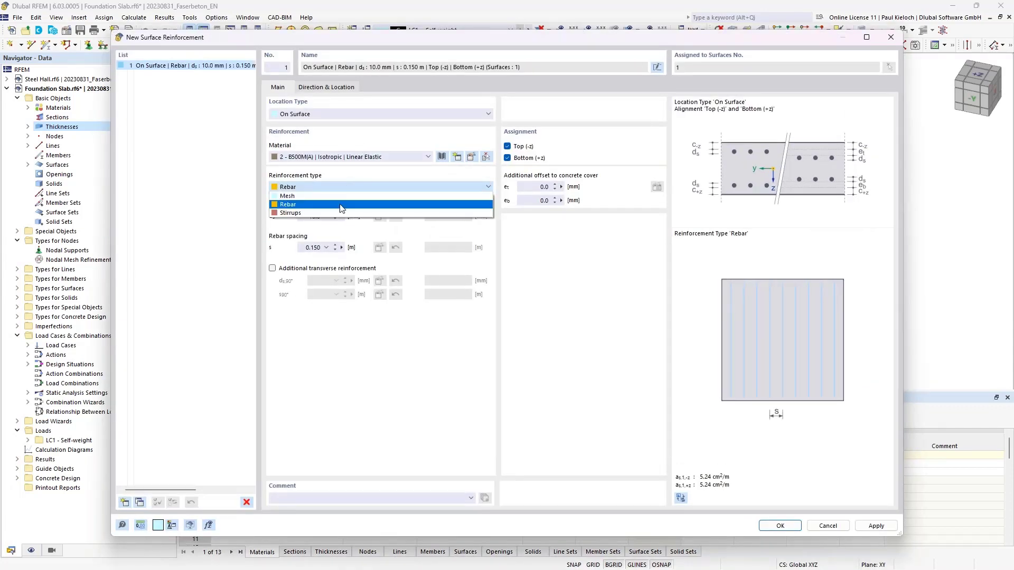
pyautogui.click(329, 201)
pyautogui.click(423, 251)
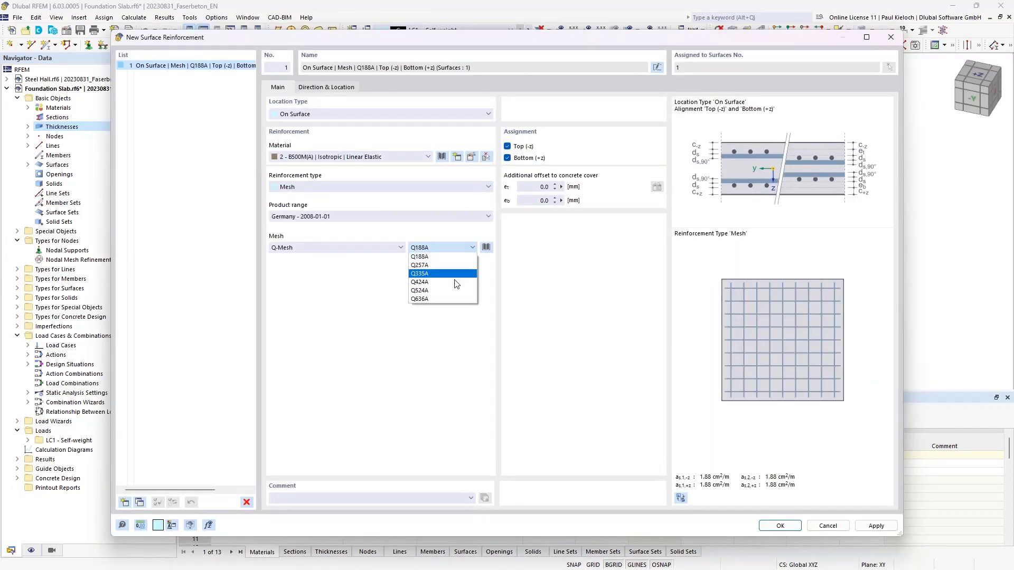
pyautogui.click(452, 294)
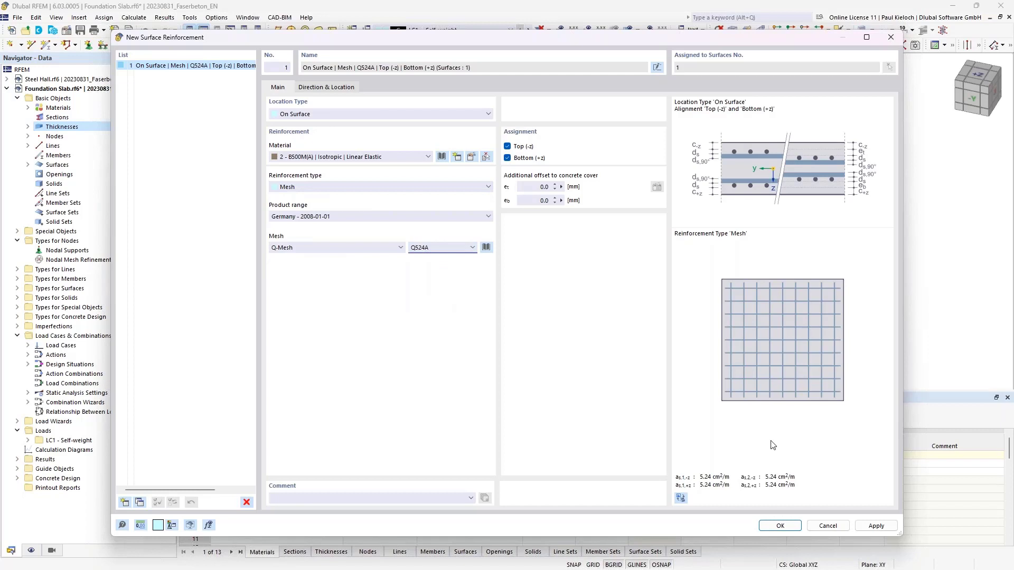
pyautogui.click(781, 526)
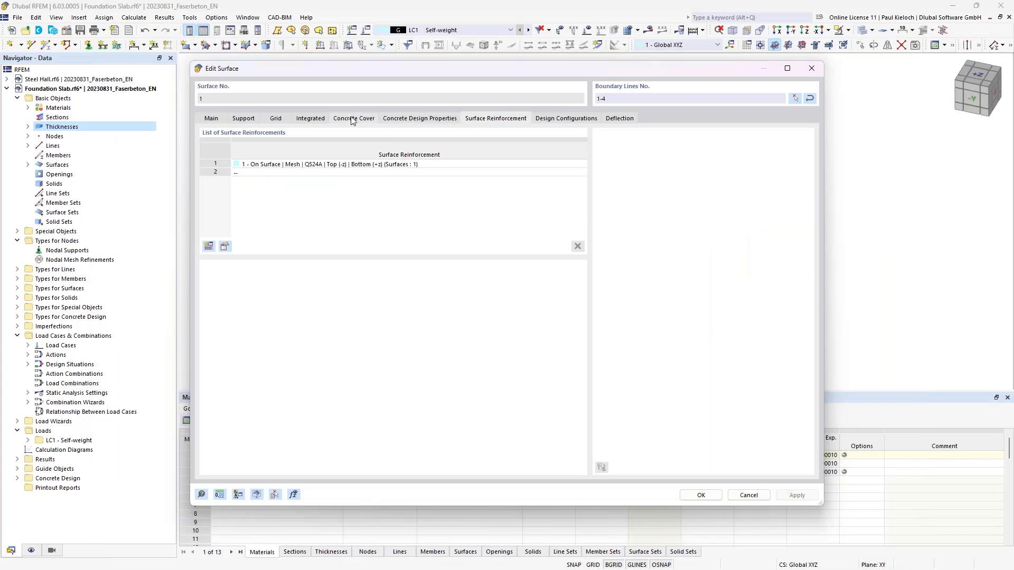
# Step: Check the slab's concrete cover and set the serviceability configuration's minimum reinforcement to the approach of pure tension restraint (kc = 1.0)
pyautogui.click(352, 119)
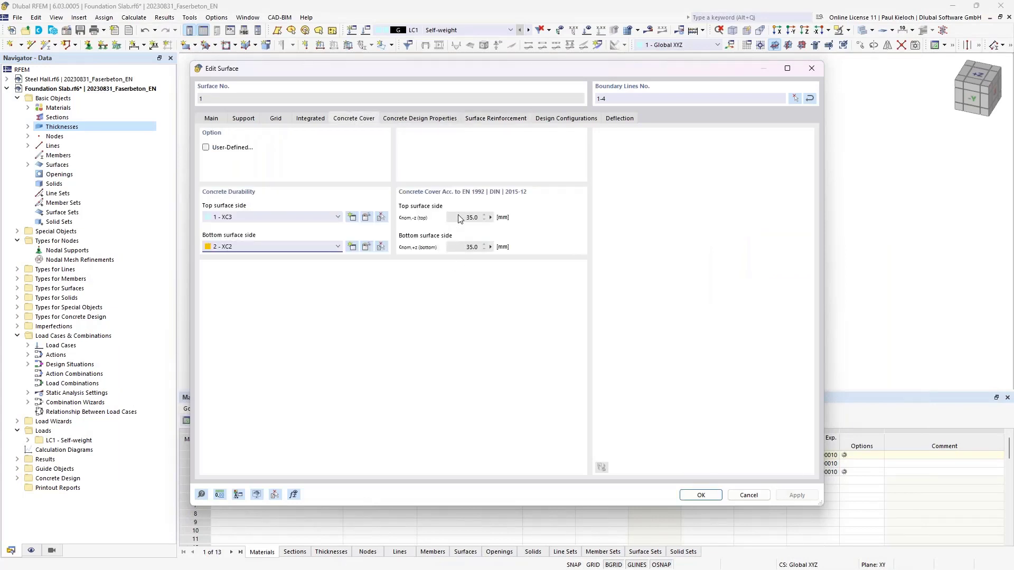
pyautogui.click(487, 119)
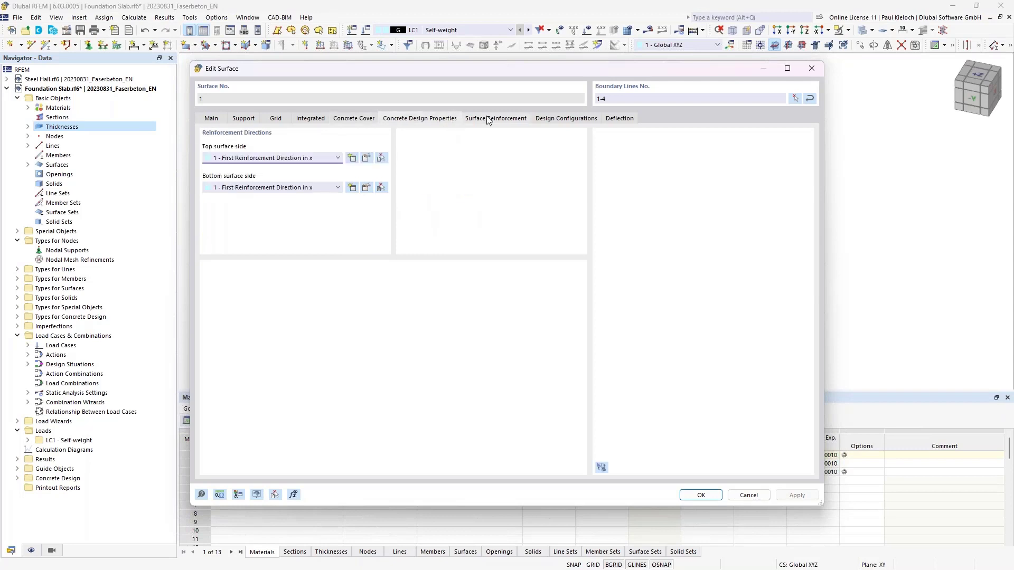
pyautogui.click(580, 119)
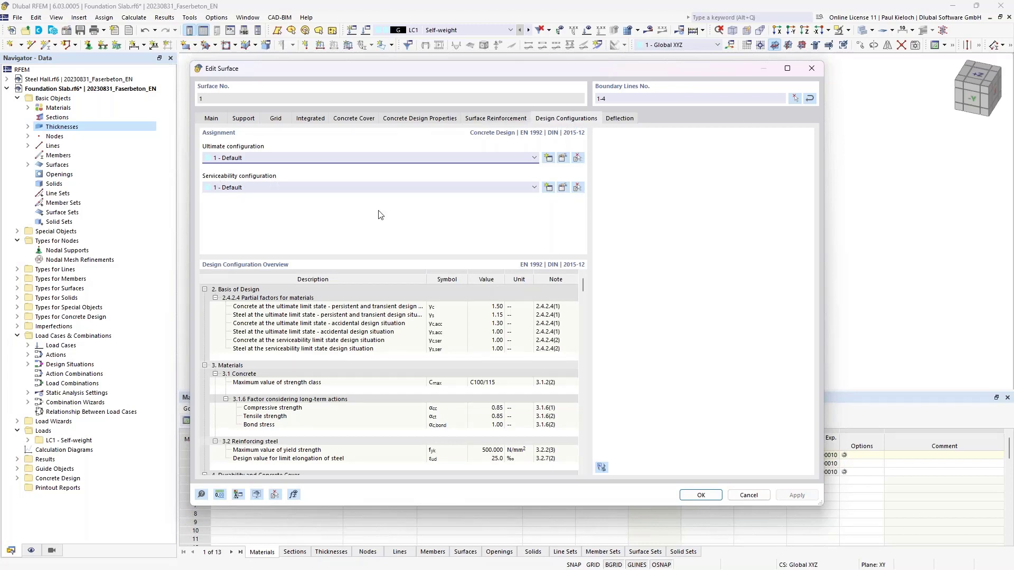
pyautogui.click(562, 187)
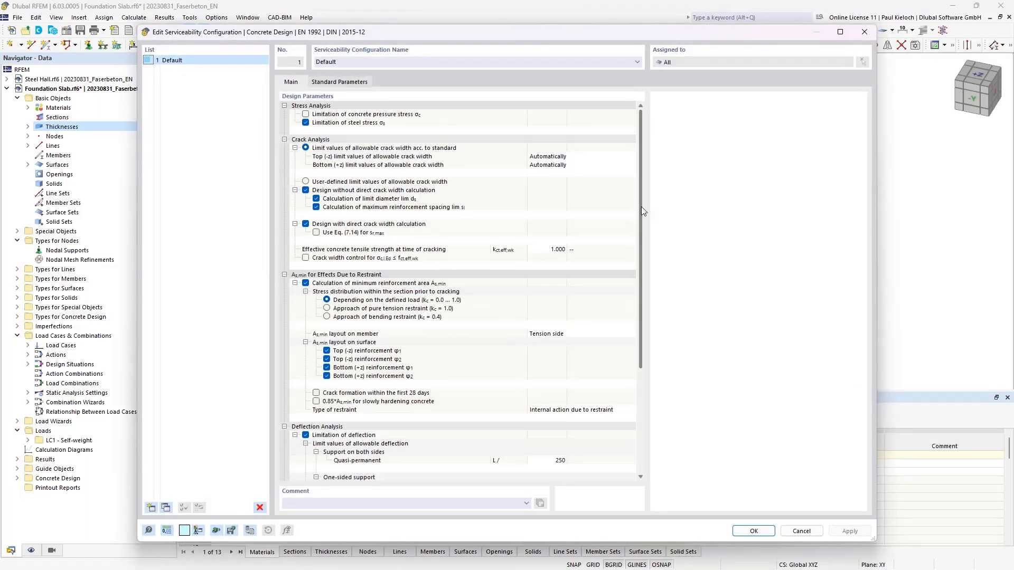
pyautogui.moveTo(641, 207); pyautogui.dragTo(645, 265)
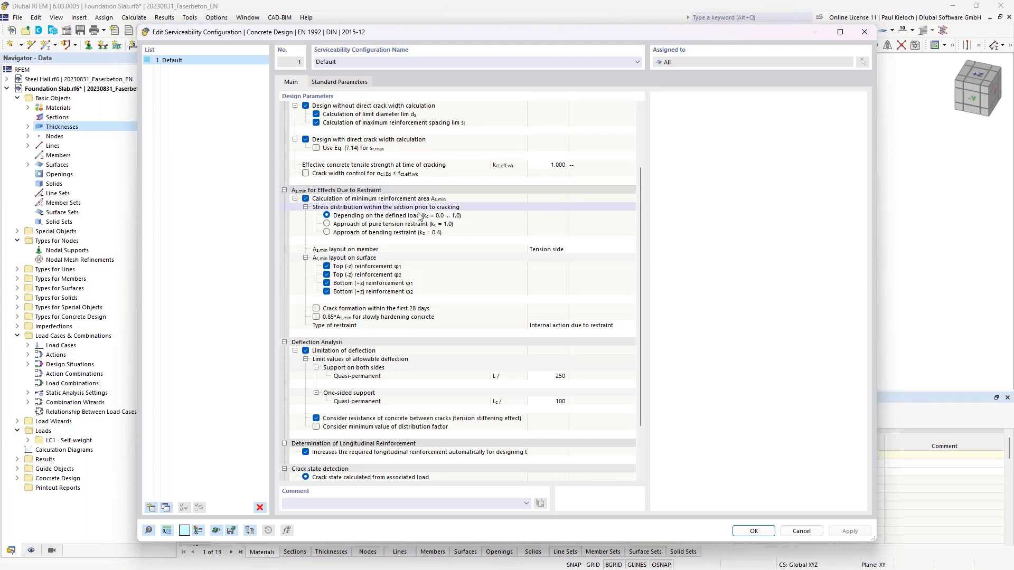
pyautogui.click(327, 225)
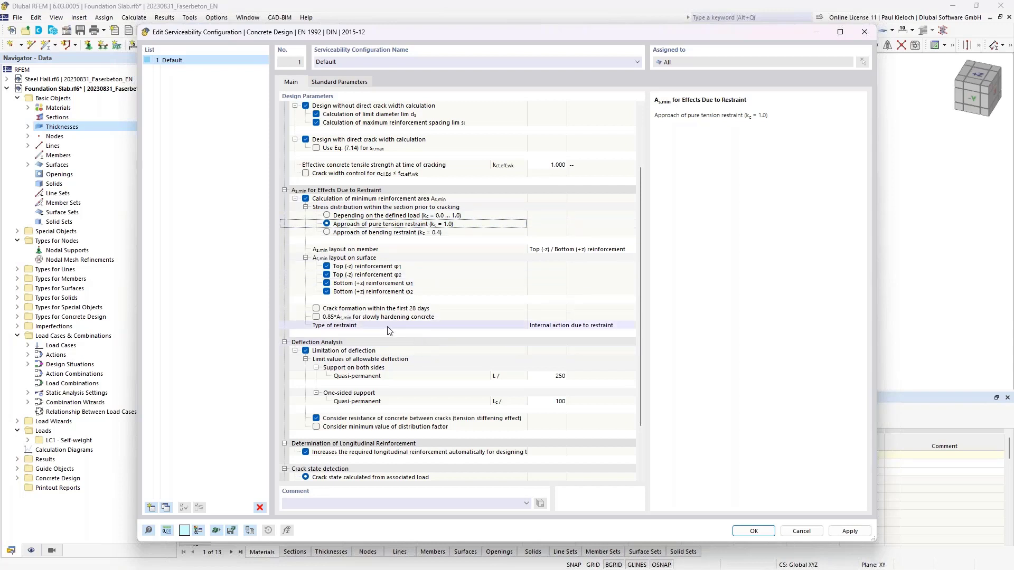
# Step: Activate crack formation within the first 28 days and set the effective concrete tensile strength factor to 0.65
pyautogui.click(432, 311)
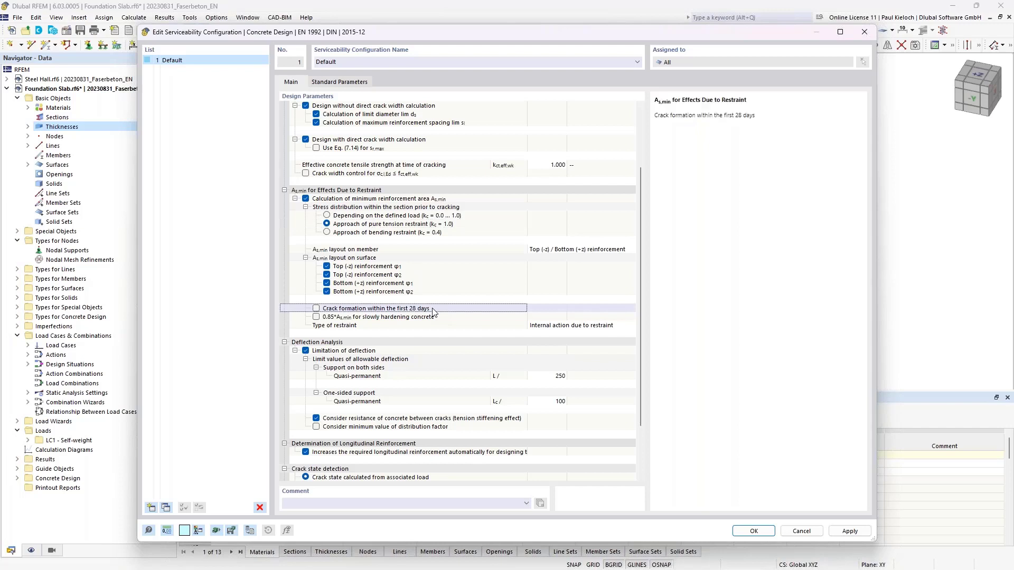
pyautogui.click(316, 308)
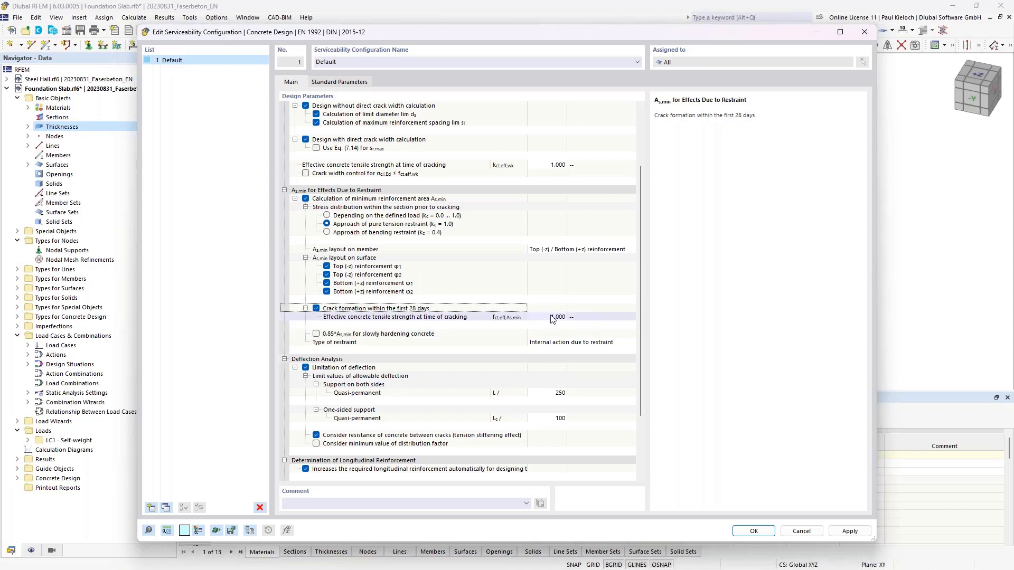
pyautogui.click(581, 322)
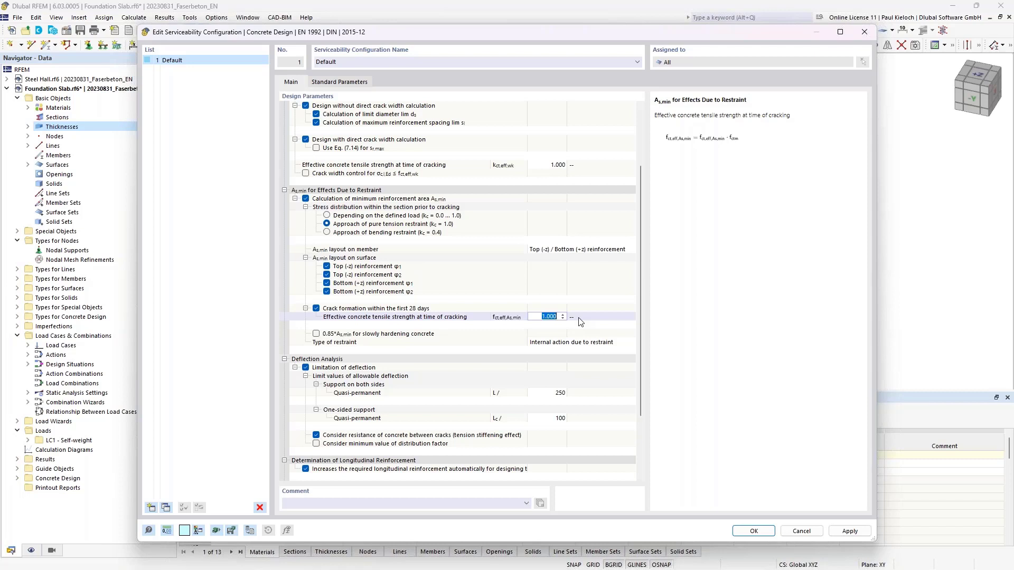
pyautogui.write('0,65')
pyautogui.press('Tab')
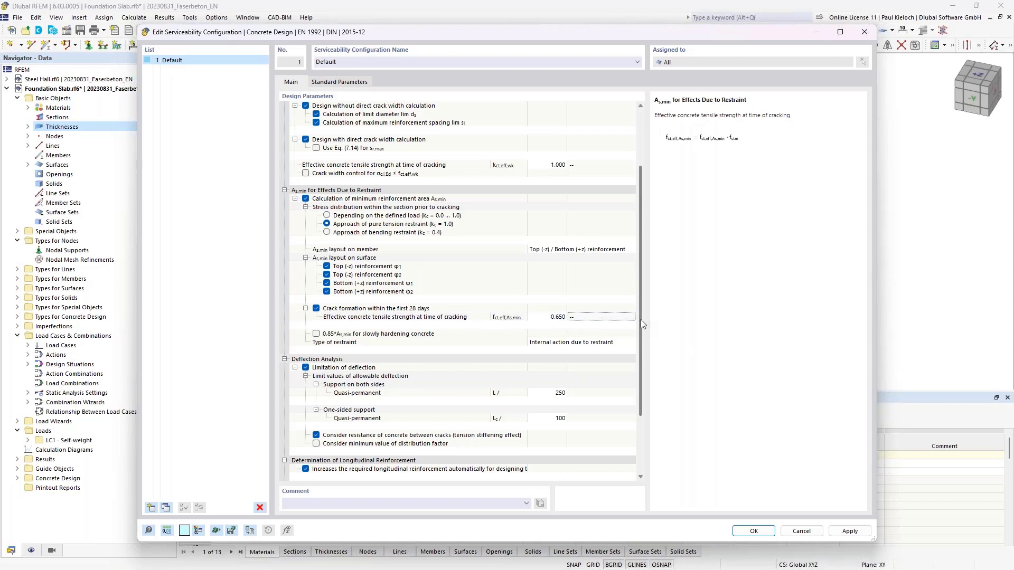
# Step: Deactivate the deflection limitation and the automatic increase of required longitudinal reinforcement, and save the serviceability configuration and the slab
pyautogui.moveTo(642, 319); pyautogui.dragTo(635, 377)
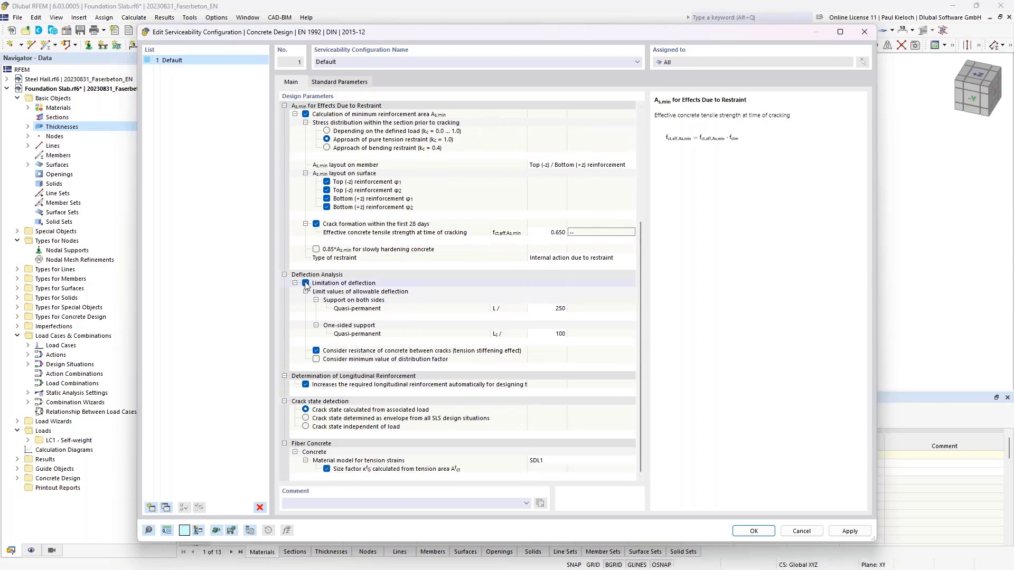
pyautogui.click(306, 284)
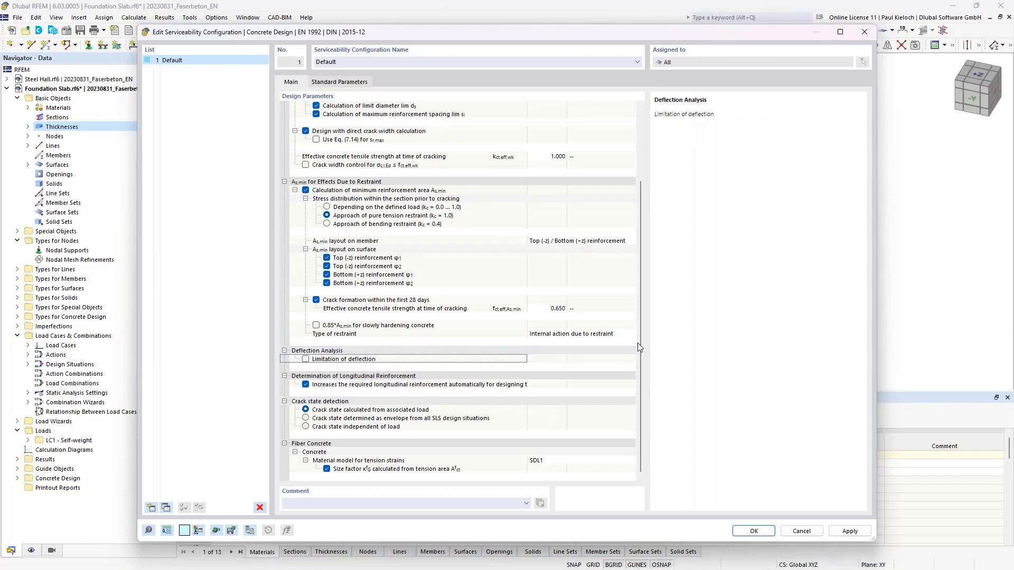
pyautogui.click(305, 385)
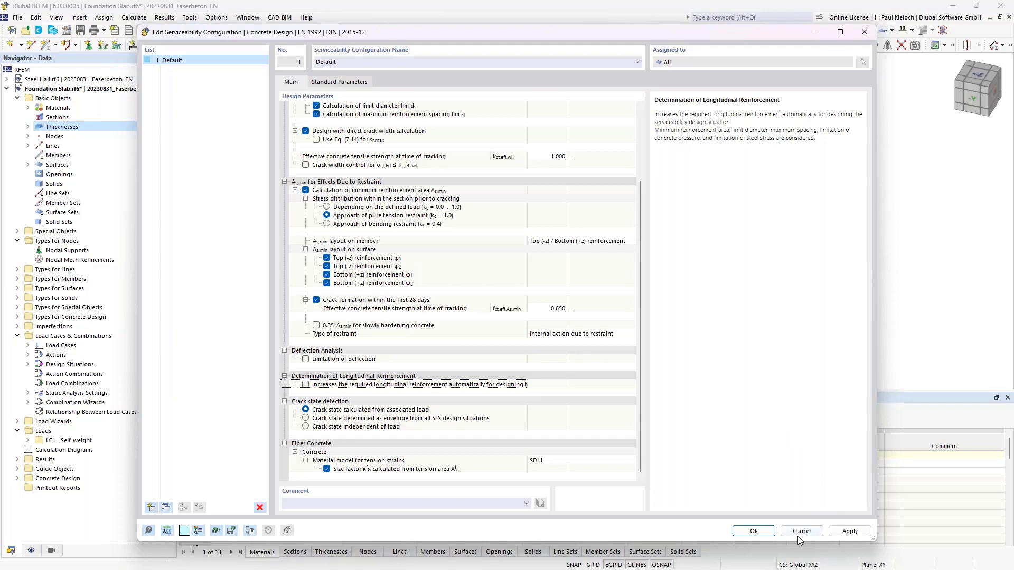
pyautogui.click(762, 533)
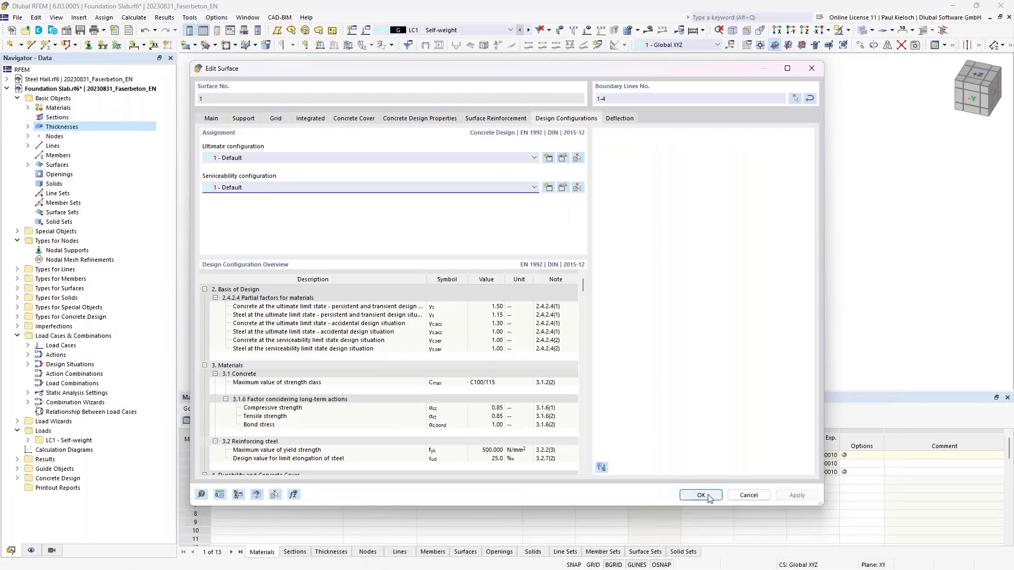
pyautogui.click(709, 498)
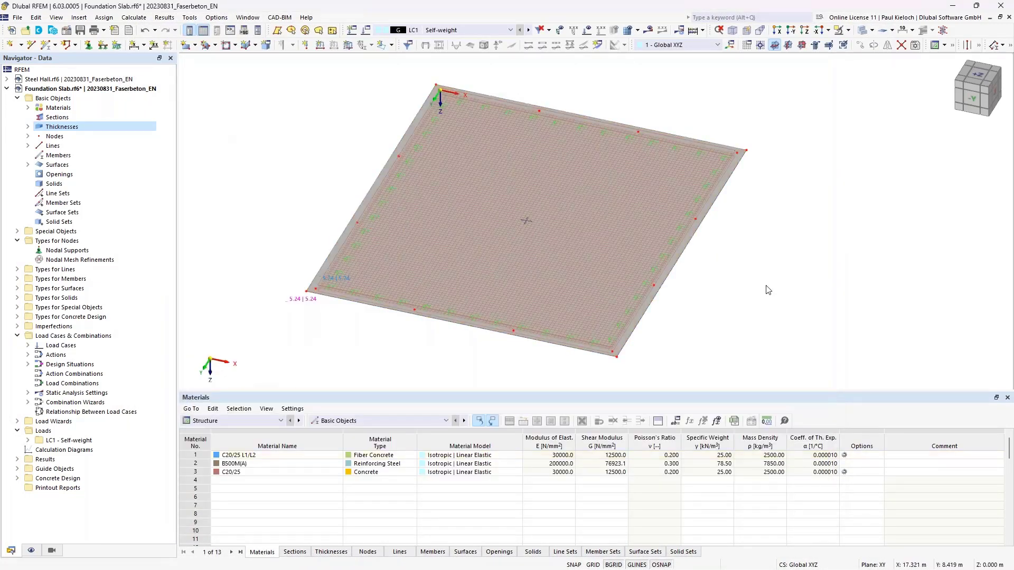
# Step: Hide the types for concrete design in the model display and view the slab from above along +Z
pyautogui.moveTo(766, 285); pyautogui.dragTo(747, 284, button='middle')
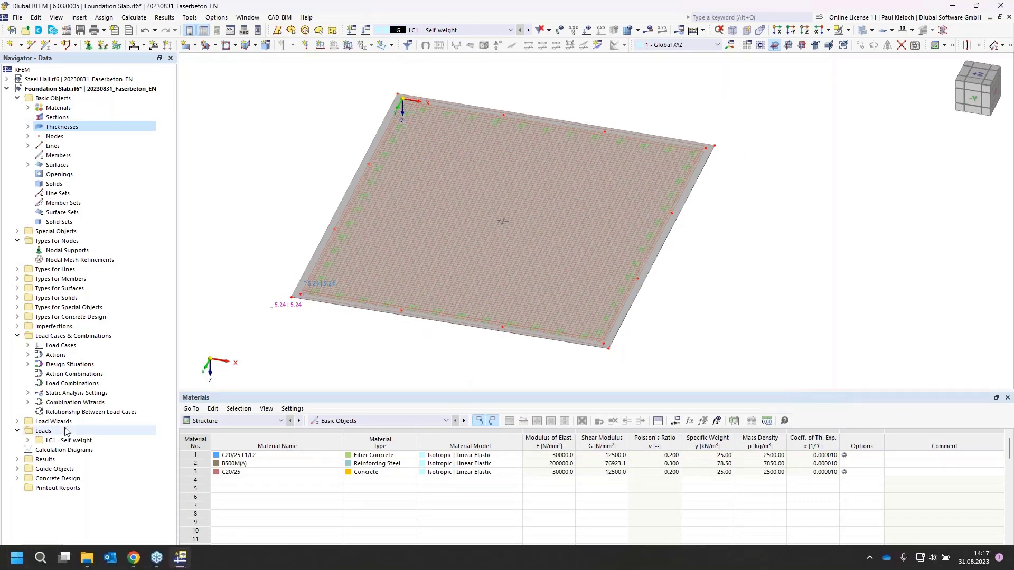
pyautogui.click(31, 551)
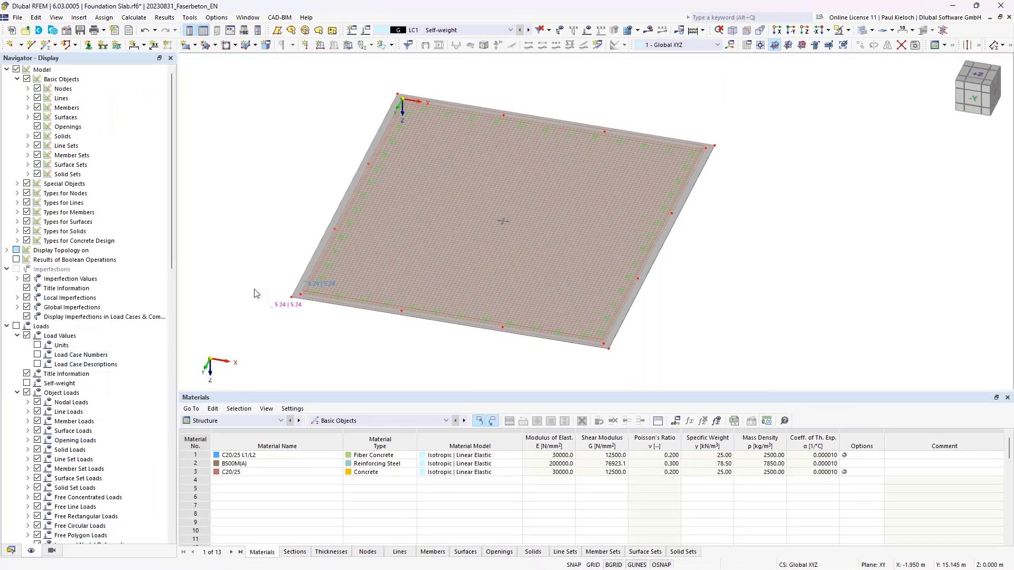
pyautogui.click(26, 241)
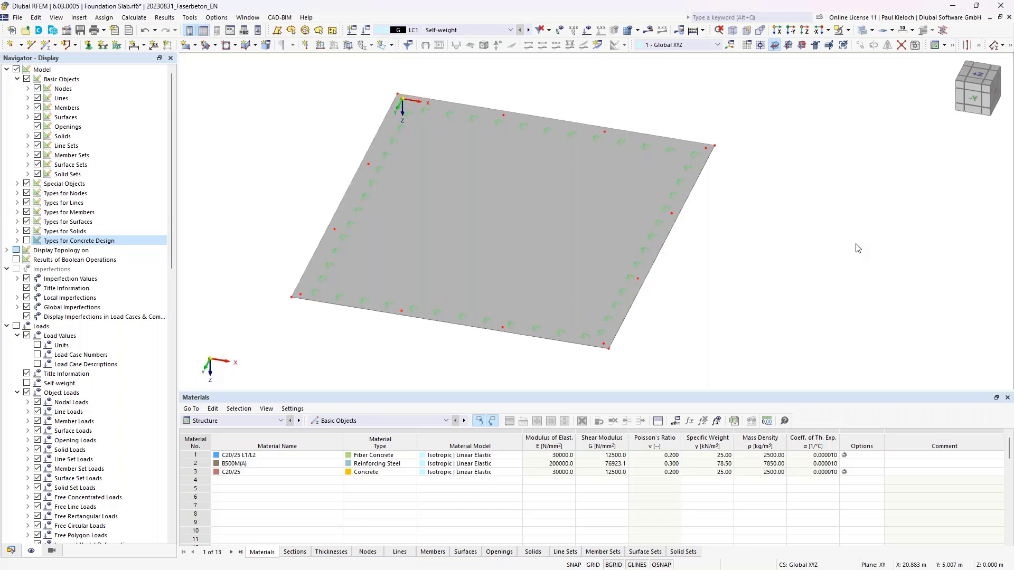
pyautogui.moveTo(771, 250)
pyautogui.keyDown('ctrl'); pyautogui.mouseDown(button='middle')
pyautogui.moveTo(811, 229)
pyautogui.moveTo(787, 241)
pyautogui.mouseUp(button='middle'); pyautogui.keyUp('ctrl')
pyautogui.click(979, 73)
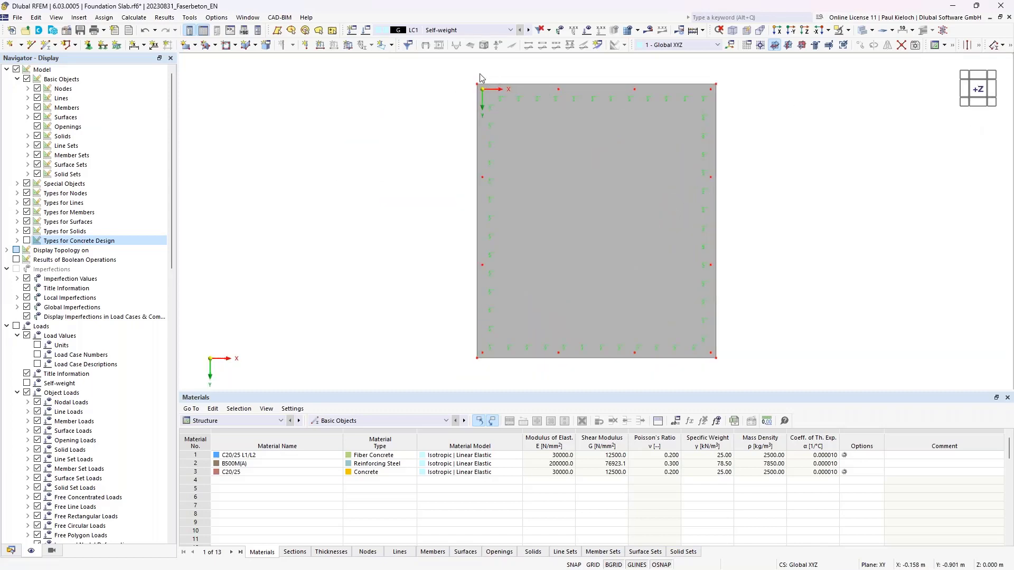
# Step: Activate mesh refinement for nodes 1-12 along the slab's perimeter
pyautogui.moveTo(479, 74); pyautogui.dragTo(721, 376)
pyautogui.keyDown('ctrl'); pyautogui.moveTo(751, 364); pyautogui.dragTo(527, 305, button='middle'); pyautogui.keyUp('ctrl')
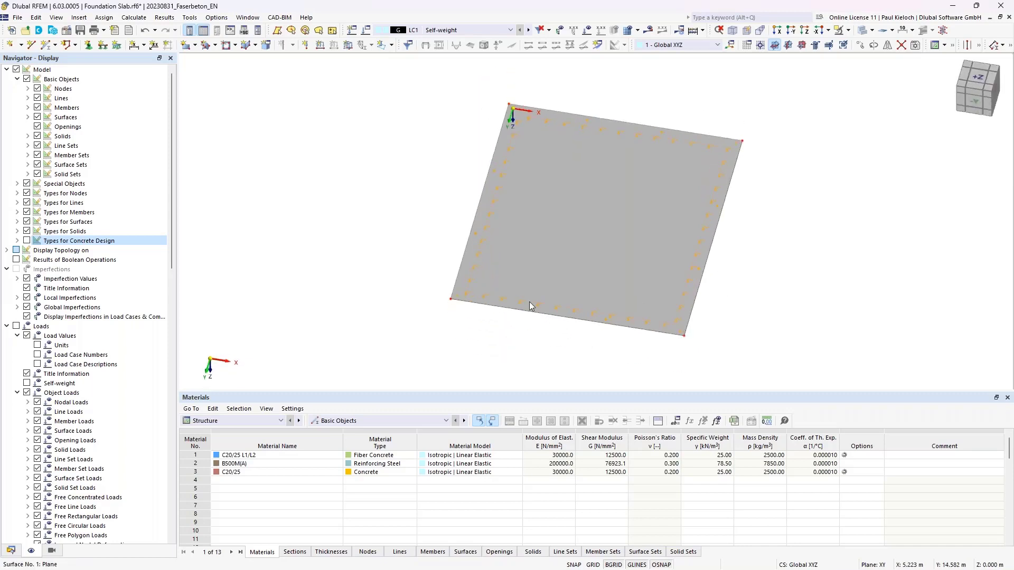
pyautogui.scroll(3, 452, 314)
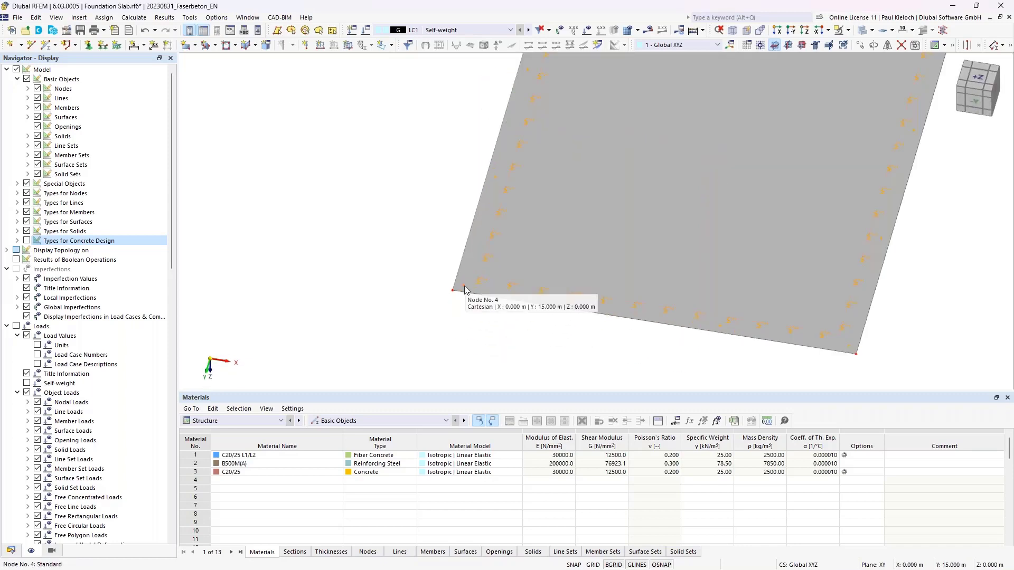
pyautogui.doubleClick(465, 290)
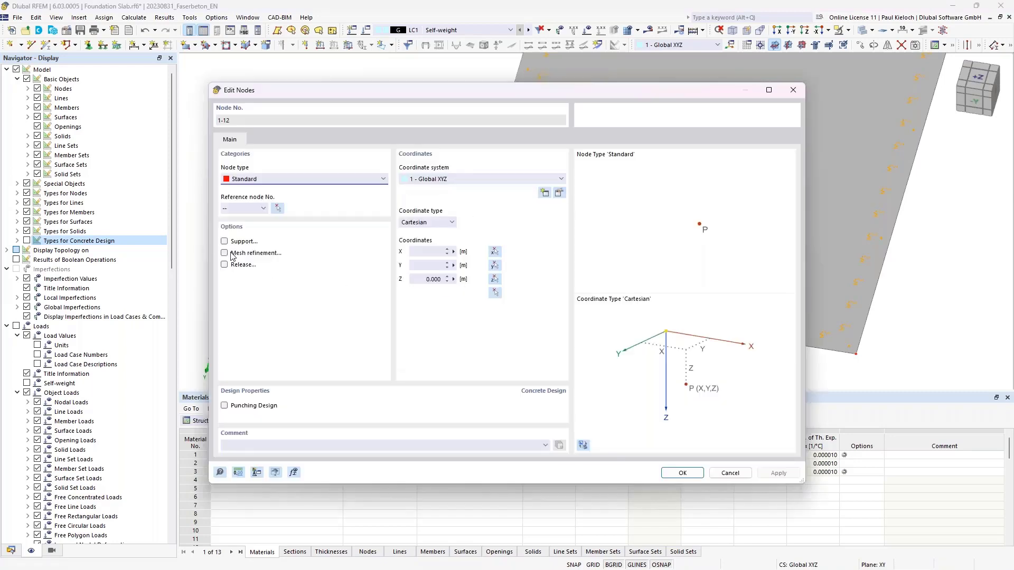
pyautogui.click(232, 253)
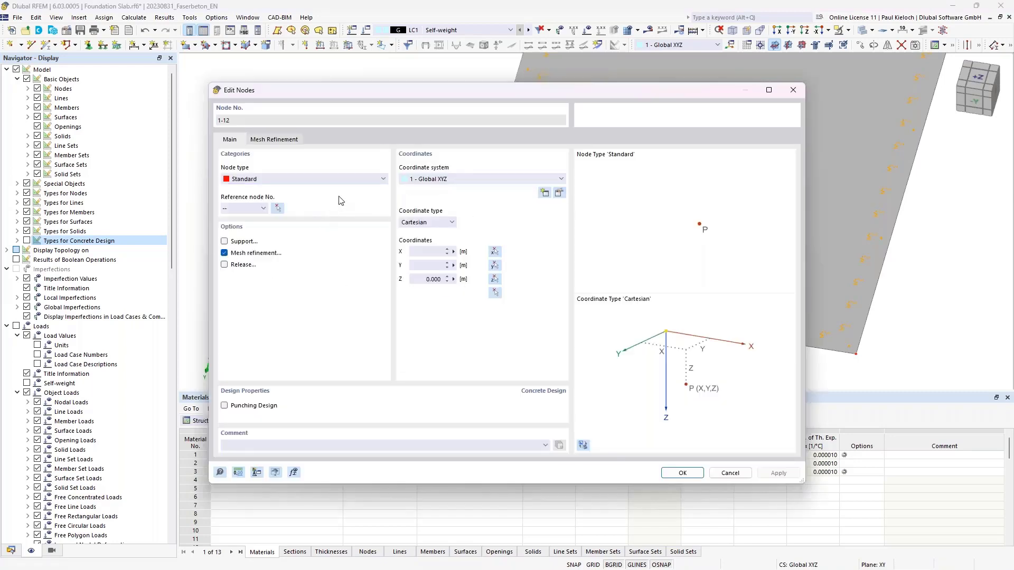
pyautogui.click(286, 140)
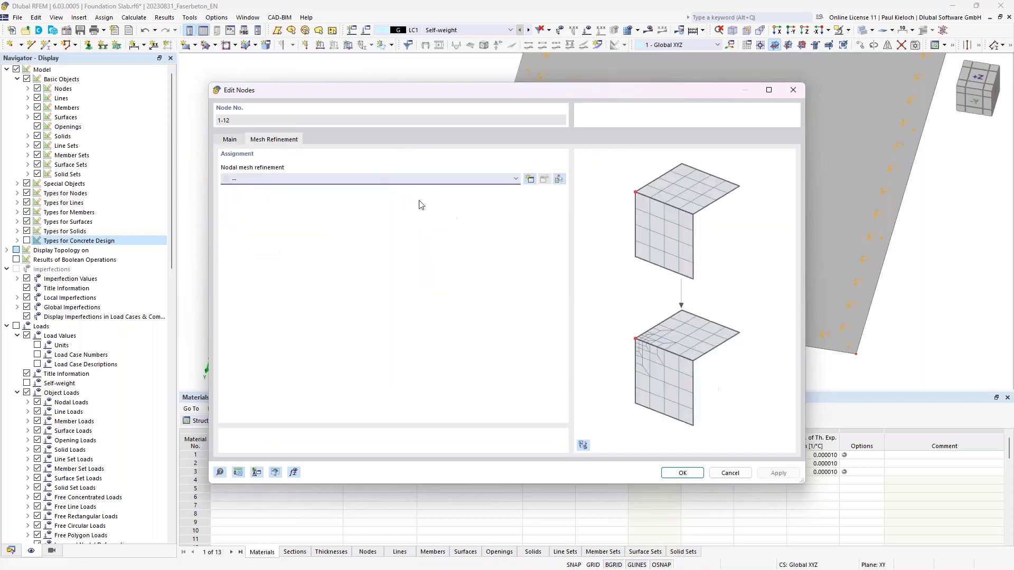
# Step: Create a rectangular nodal mesh refinement with an inner target FE length of 0.05 m and save it to the nodes
pyautogui.click(530, 180)
pyautogui.click(378, 184)
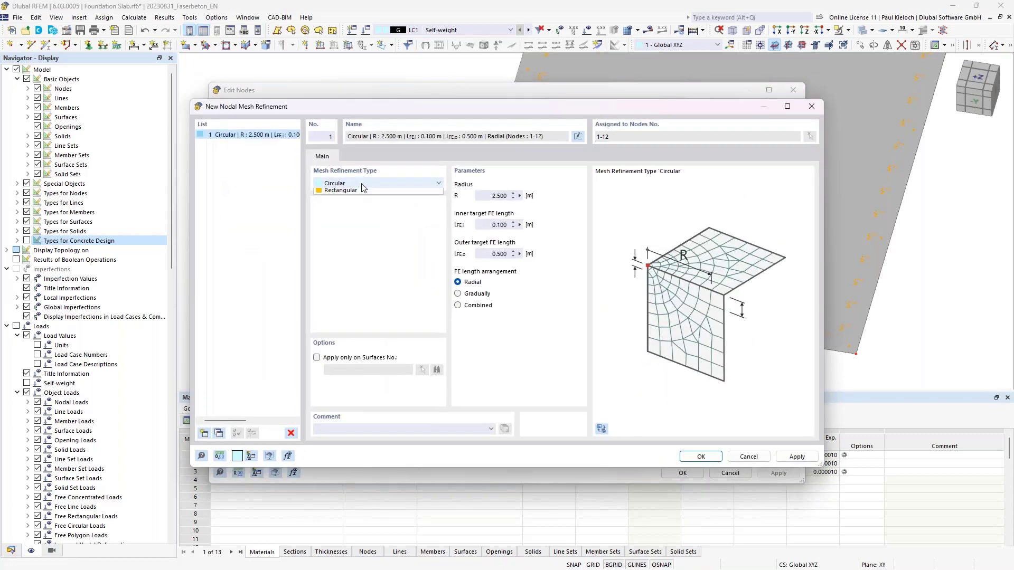
pyautogui.click(343, 209)
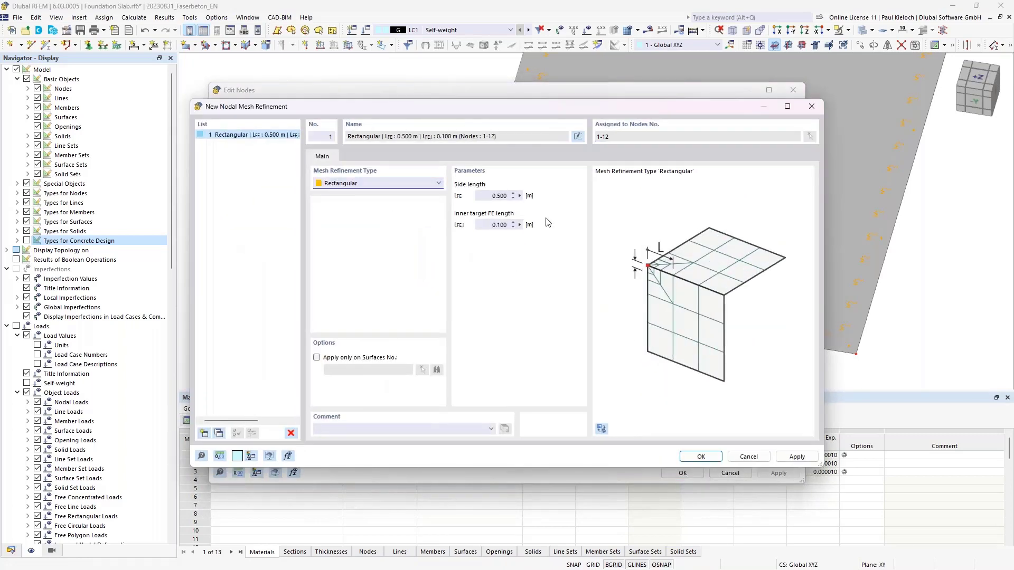
pyautogui.doubleClick(497, 225)
pyautogui.write('0.05')
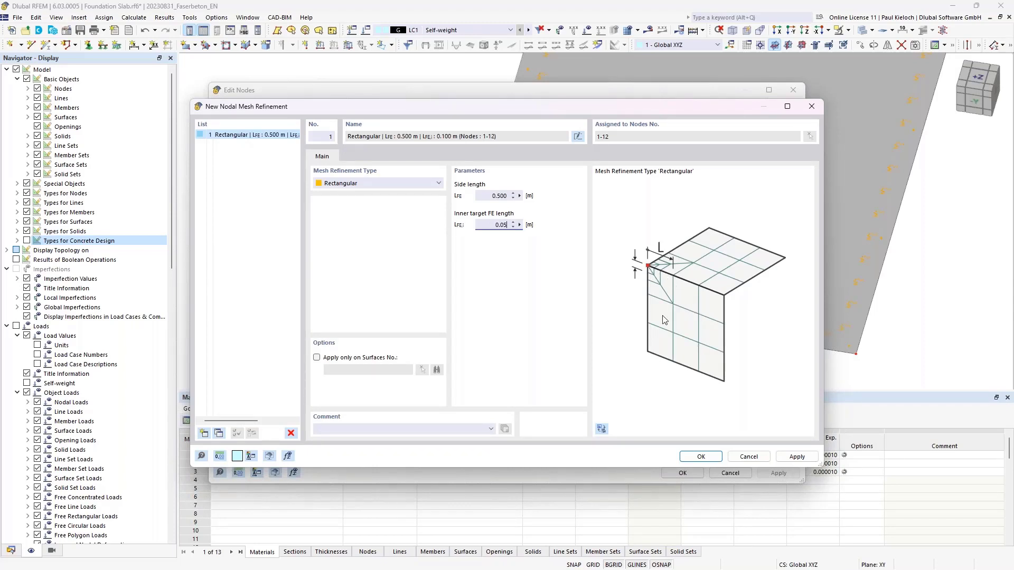
pyautogui.click(701, 457)
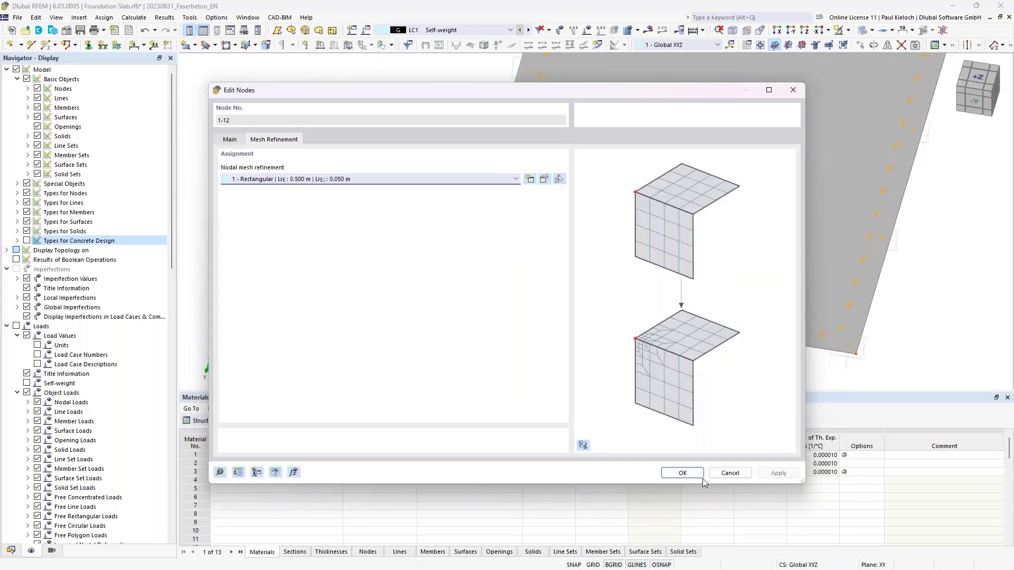
pyautogui.click(687, 474)
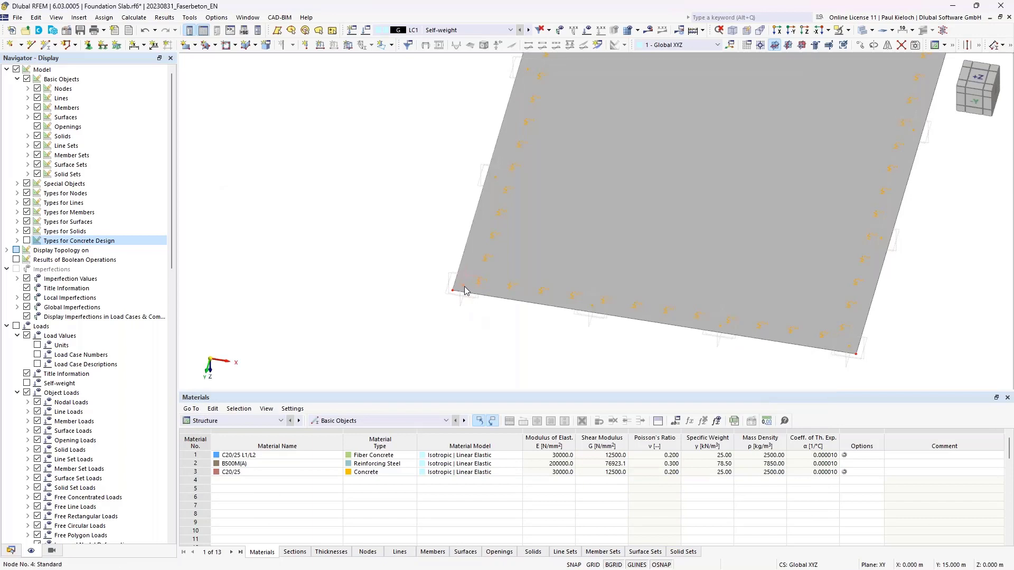
# Step: Activate punching design for nodes 1-12 and open the punching parameters of their default ultimate configuration
pyautogui.moveTo(465, 291)
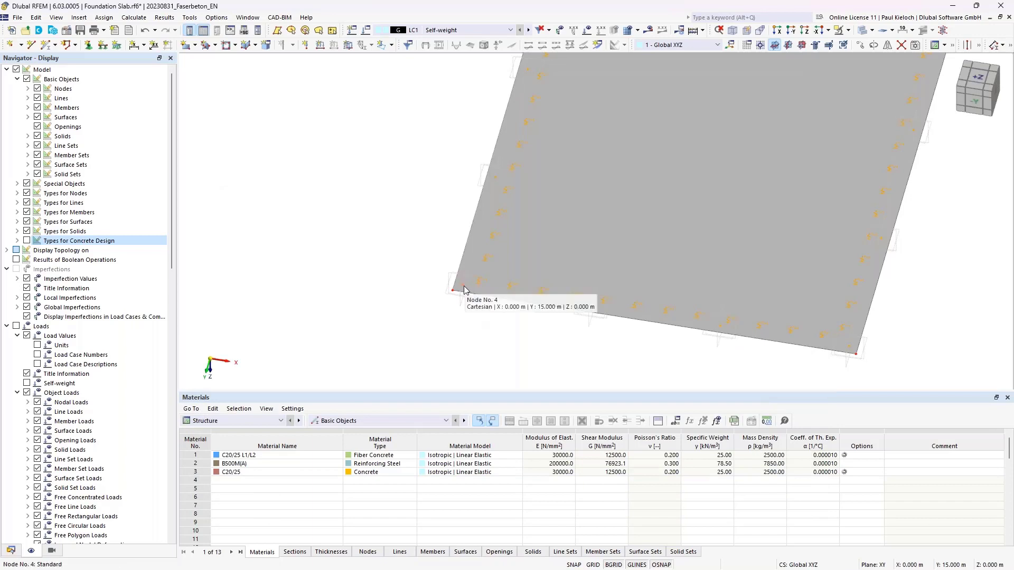
pyautogui.doubleClick(465, 290)
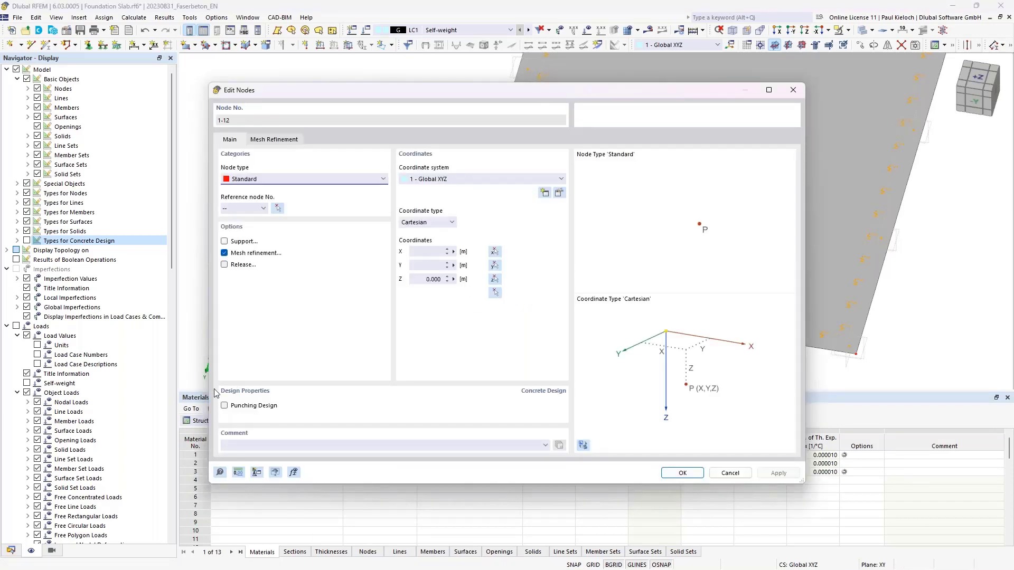
pyautogui.click(224, 406)
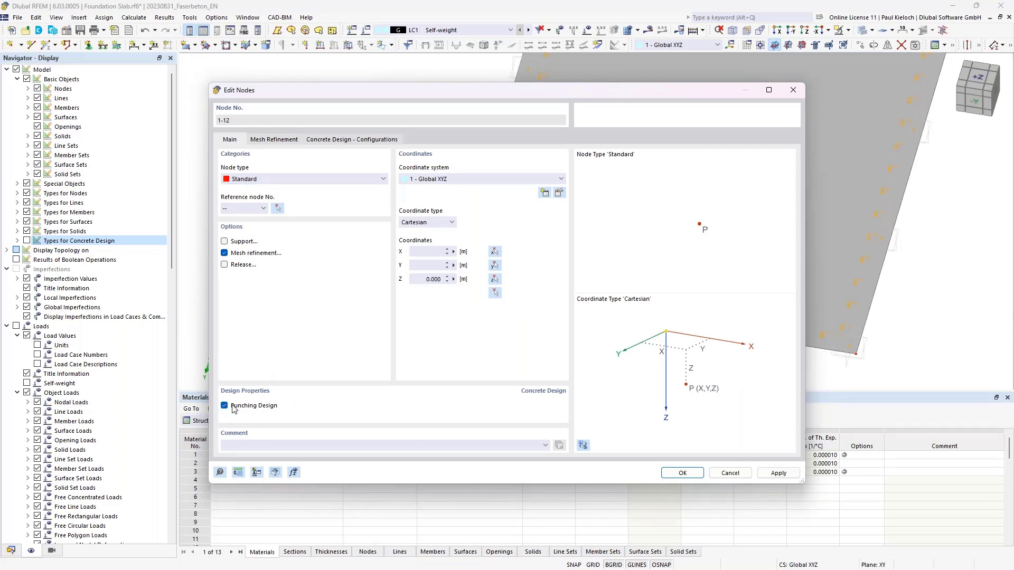
pyautogui.click(376, 141)
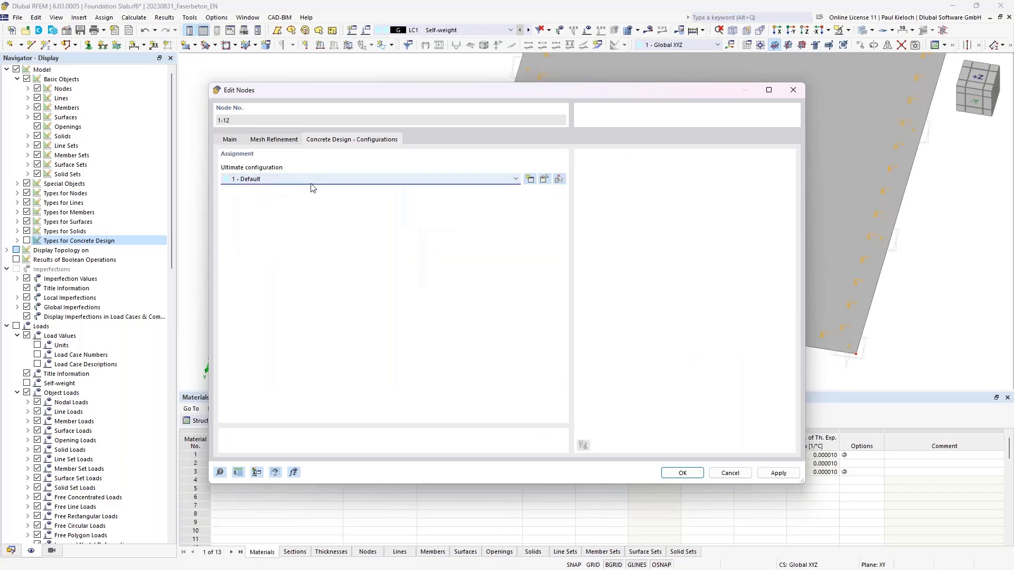
pyautogui.click(544, 179)
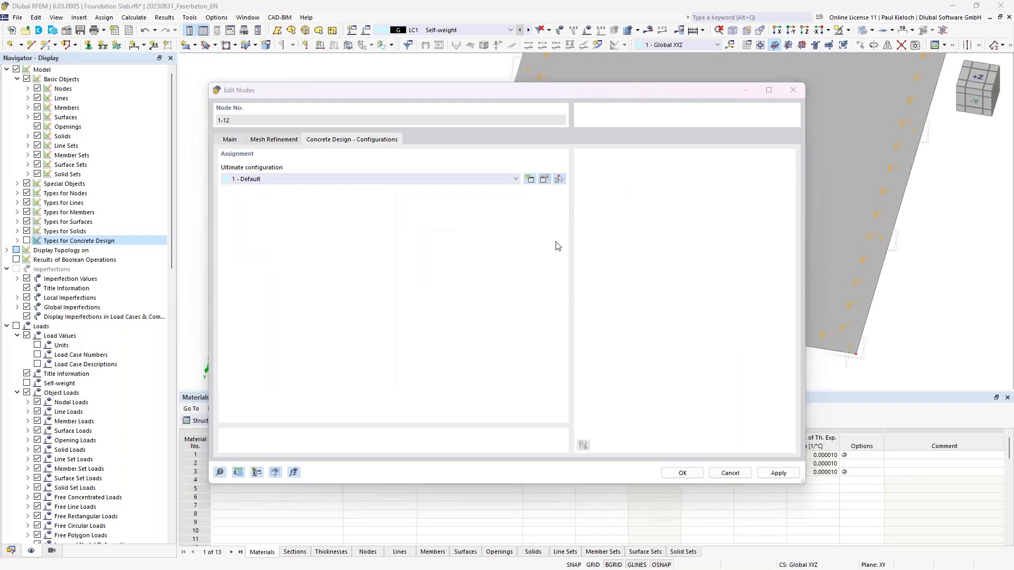
pyautogui.click(327, 83)
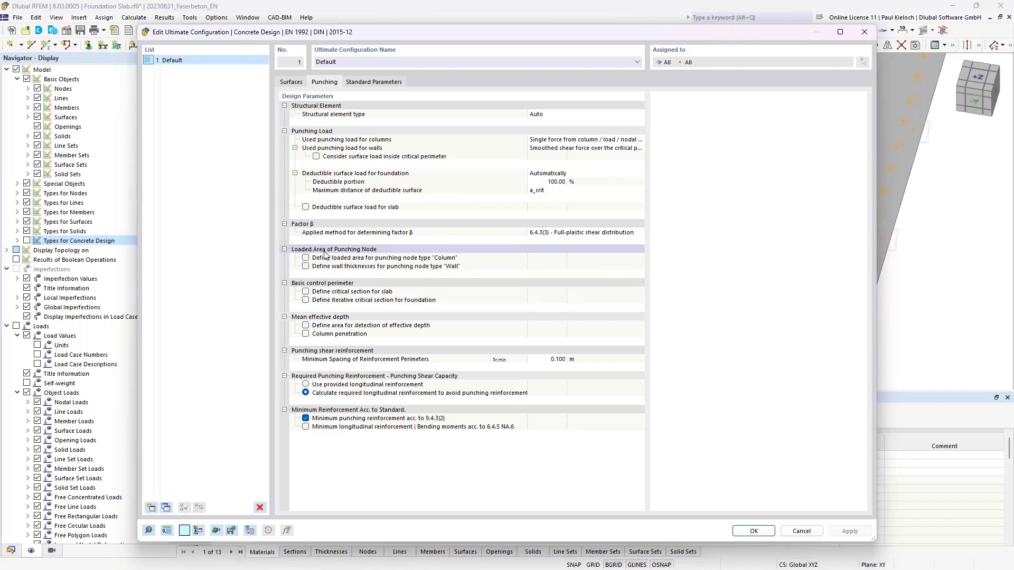
# Step: Define a loaded area for column punching nodes, 0.25 m wide in x and y, and save the configuration and nodes
pyautogui.click(306, 259)
pyautogui.click(548, 275)
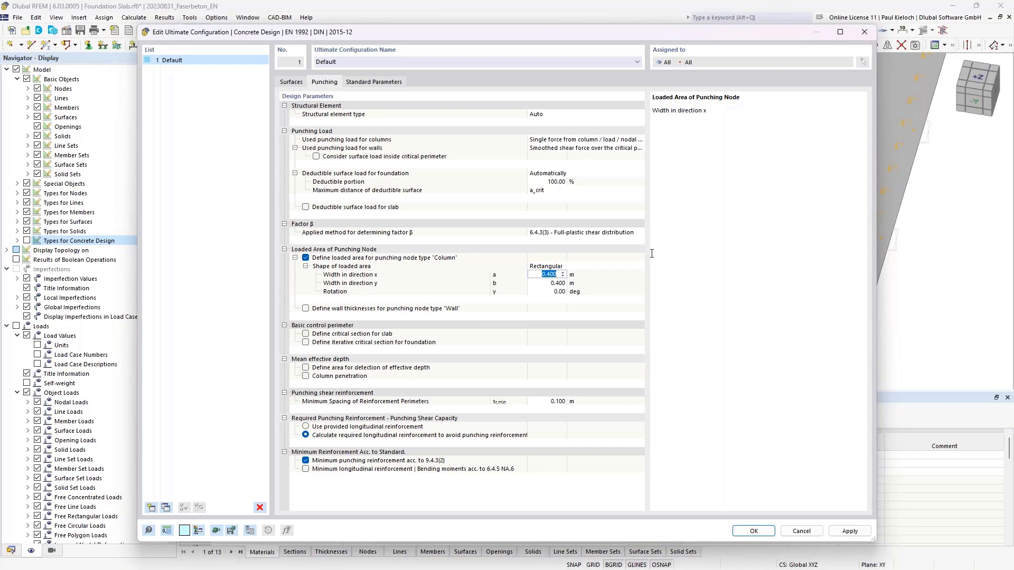
pyautogui.press('BackSpace')
pyautogui.write(',25')
pyautogui.click(556, 284)
pyautogui.press('BackSpace')
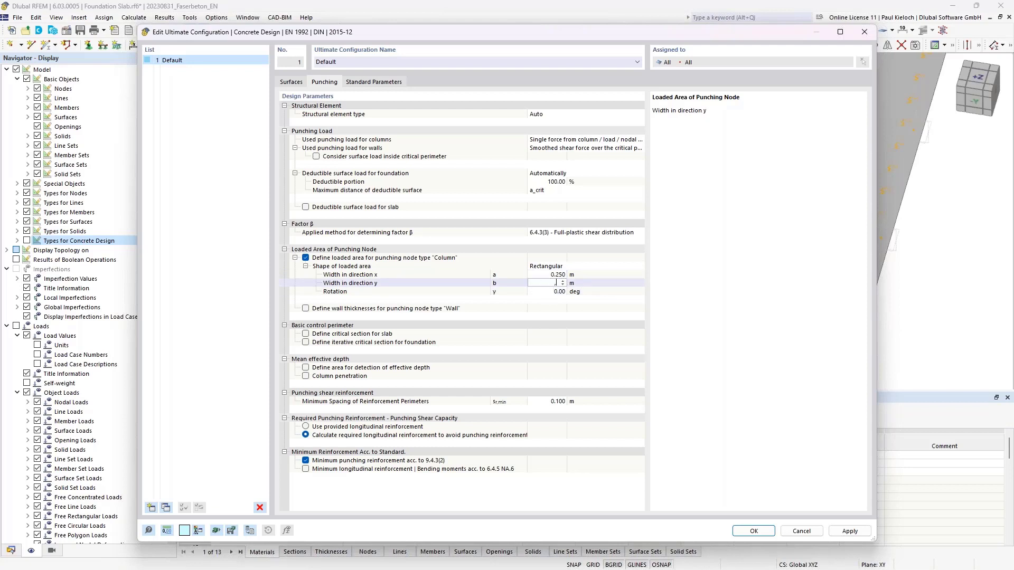
pyautogui.press('Tab')
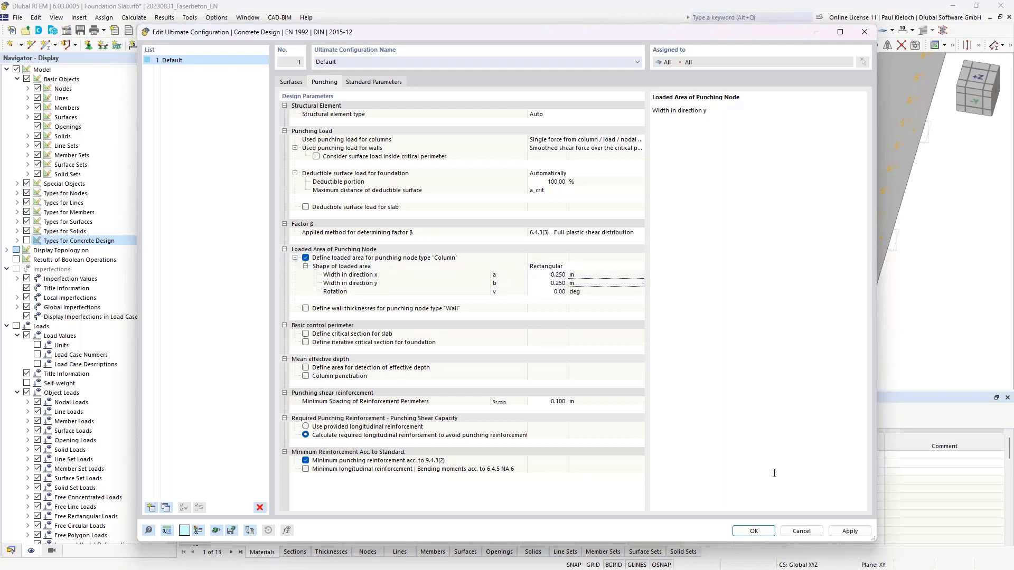
pyautogui.click(755, 531)
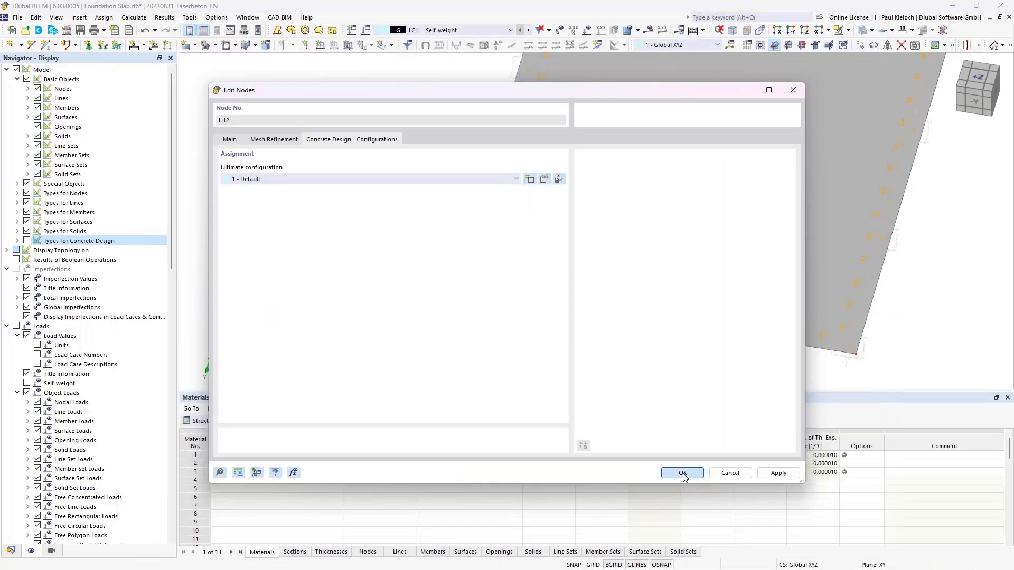
pyautogui.click(682, 473)
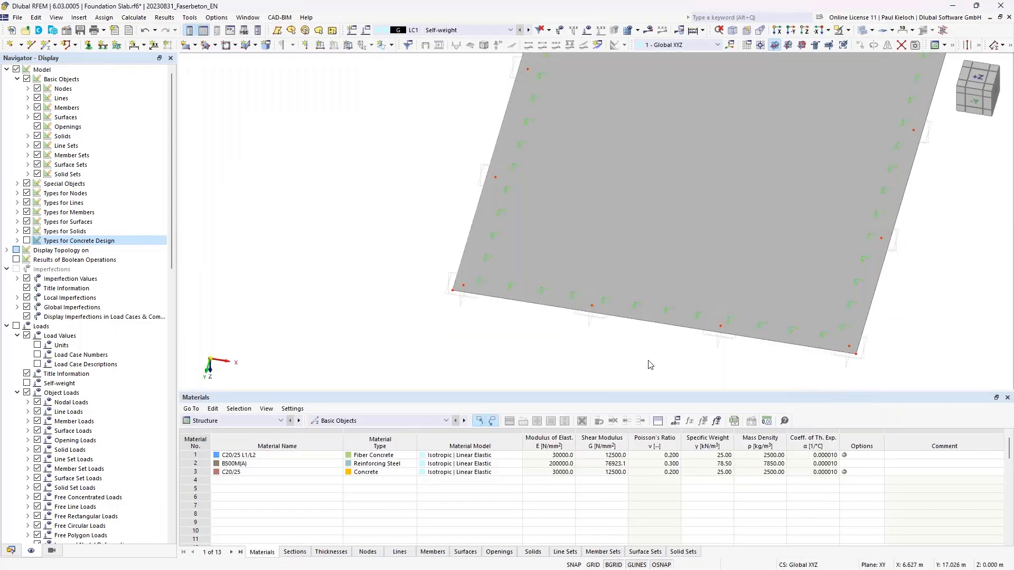
# Step: Display the slab as a wireframe and hide the nodal mesh refinement symbols
pyautogui.moveTo(546, 364); pyautogui.dragTo(378, 369, button='middle')
pyautogui.keyDown('ctrl'); pyautogui.moveTo(827, 199); pyautogui.dragTo(794, 79, button='middle'); pyautogui.keyUp('ctrl')
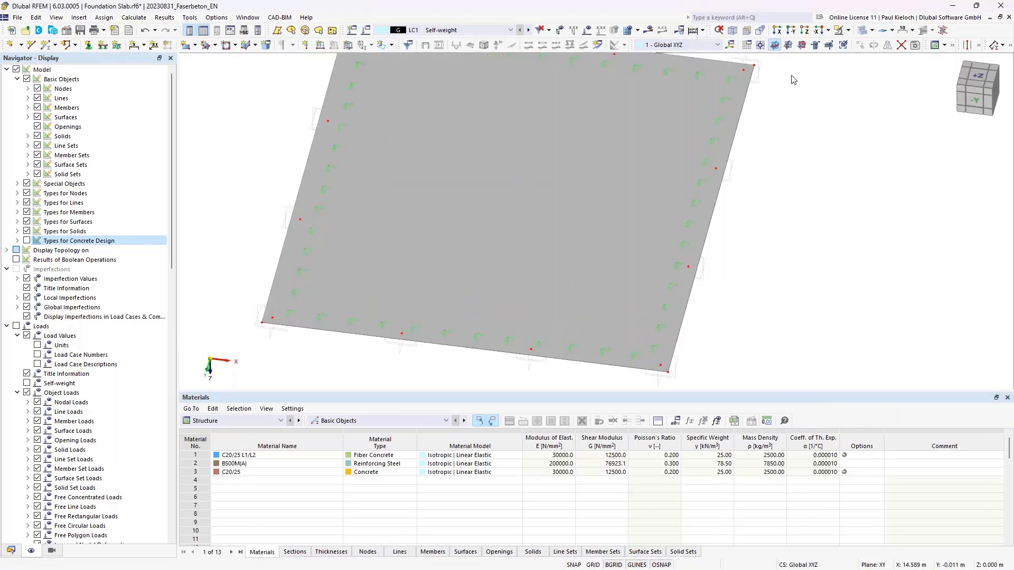
pyautogui.click(873, 32)
pyautogui.click(893, 44)
pyautogui.keyDown('ctrl'); pyautogui.moveTo(855, 188); pyautogui.dragTo(812, 135, button='middle'); pyautogui.keyUp('ctrl')
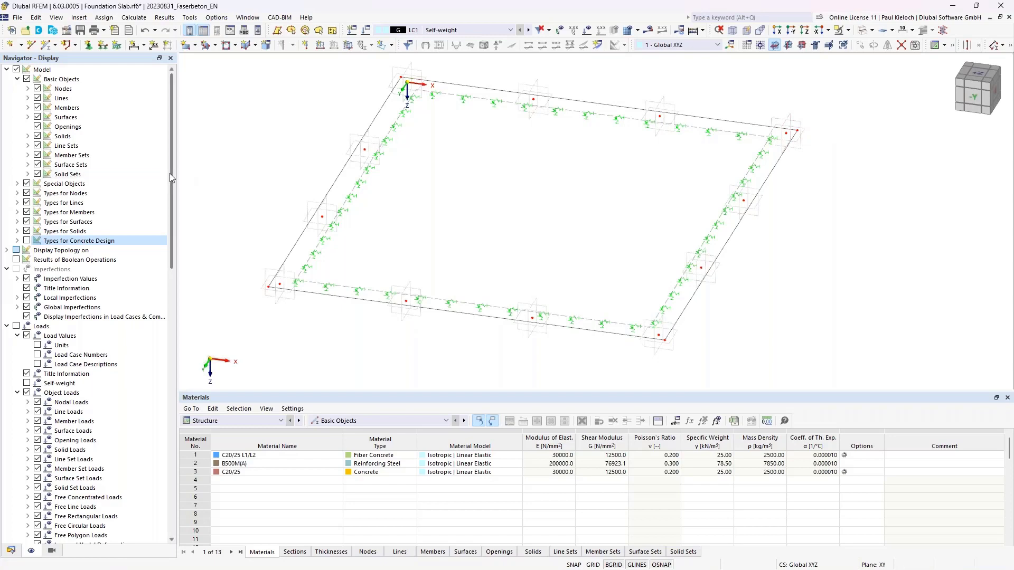
pyautogui.click(17, 193)
pyautogui.click(52, 212)
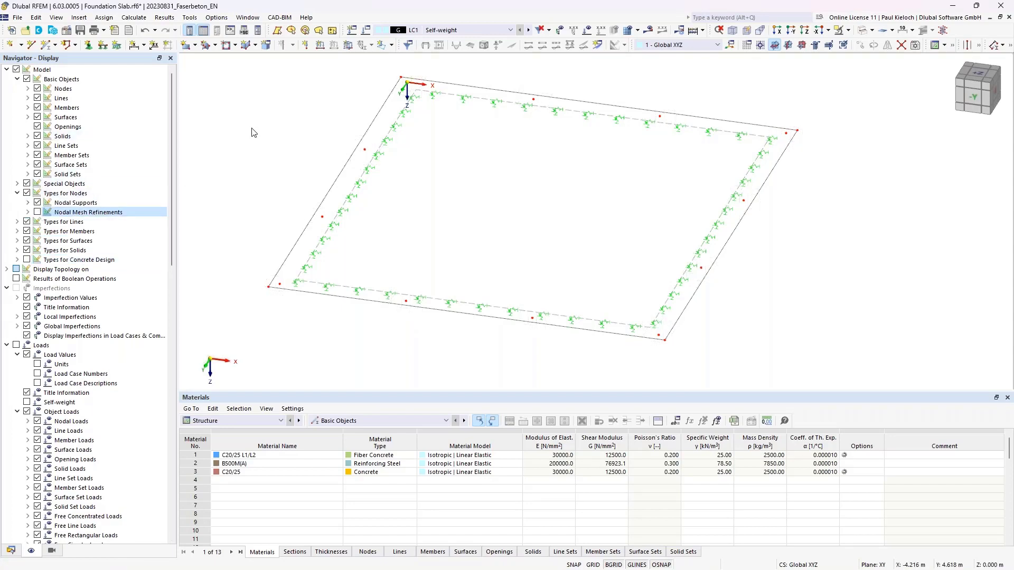
pyautogui.keyDown('ctrl'); pyautogui.moveTo(267, 131); pyautogui.dragTo(270, 151, button='middle'); pyautogui.keyUp('ctrl')
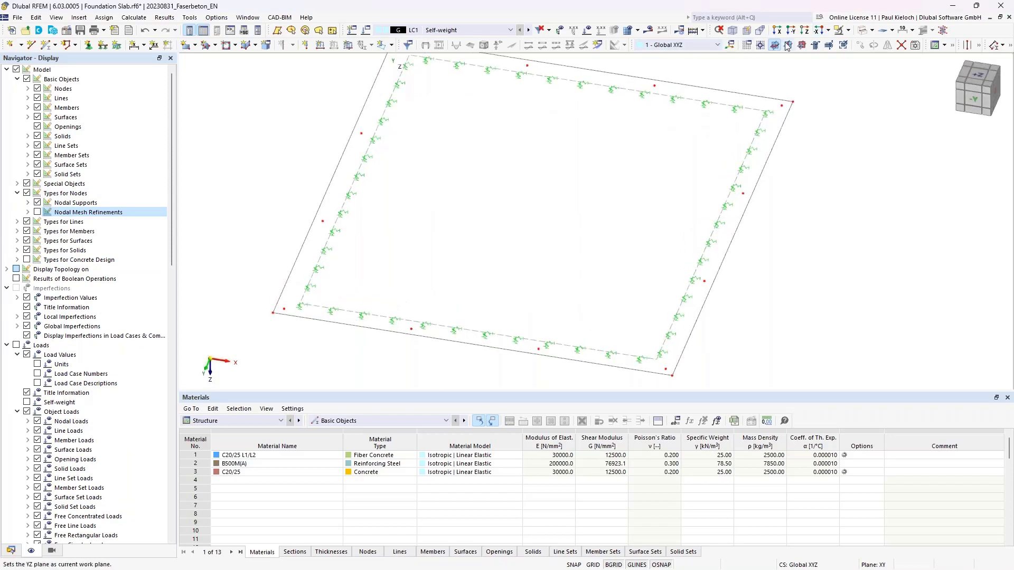
# Step: Generate the FE mesh and show it on the slab to check the refinement around the nodes
pyautogui.click(628, 30)
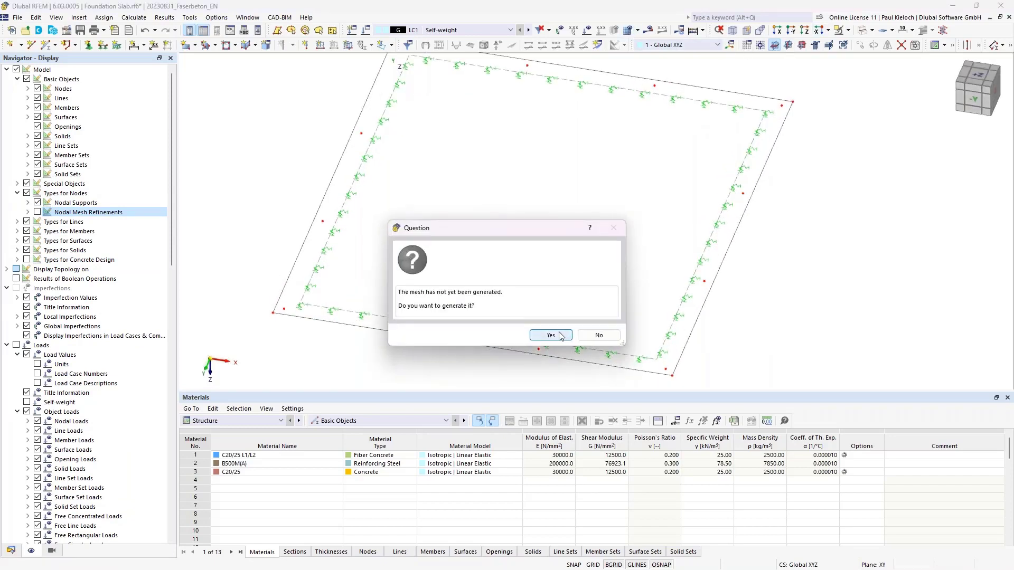
pyautogui.click(561, 336)
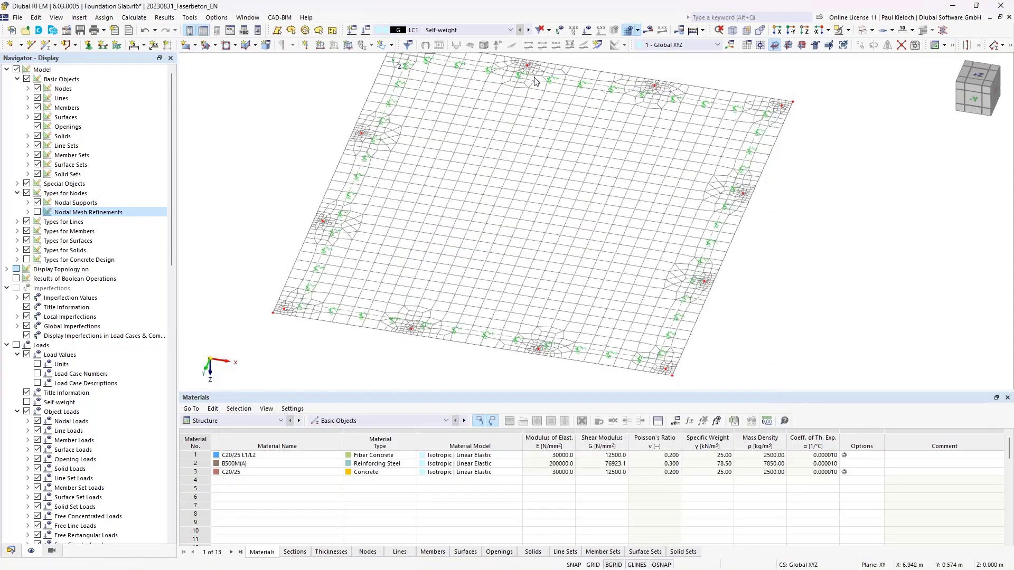
pyautogui.scroll(-3, 694, 263)
pyautogui.moveTo(694, 263)
pyautogui.keyDown('ctrl'); pyautogui.mouseDown(button='middle')
pyautogui.moveTo(697, 274)
pyautogui.moveTo(691, 249)
pyautogui.mouseUp(button='middle'); pyautogui.keyUp('ctrl')
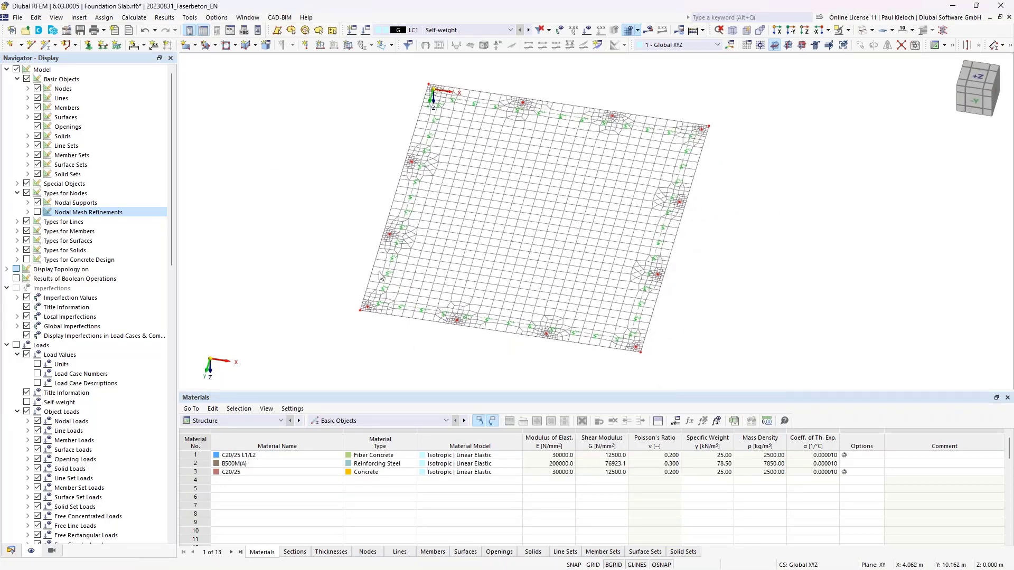
# Step: Create a new surface results adjustment among the special objects and assign it to surface 1
pyautogui.click(10, 550)
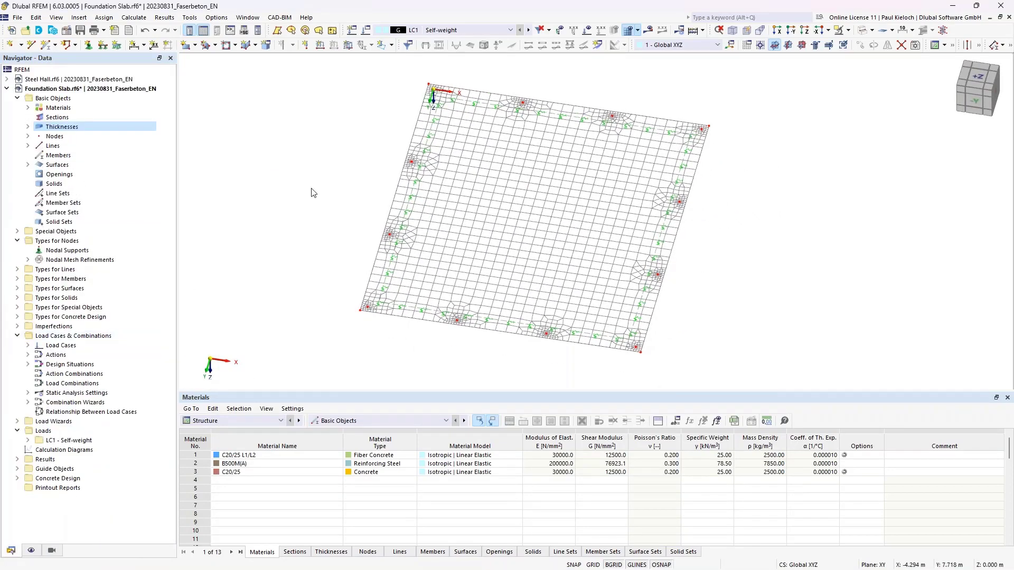
pyautogui.scroll(3, 283, 193)
pyautogui.moveTo(250, 197); pyautogui.dragTo(209, 180, button='middle')
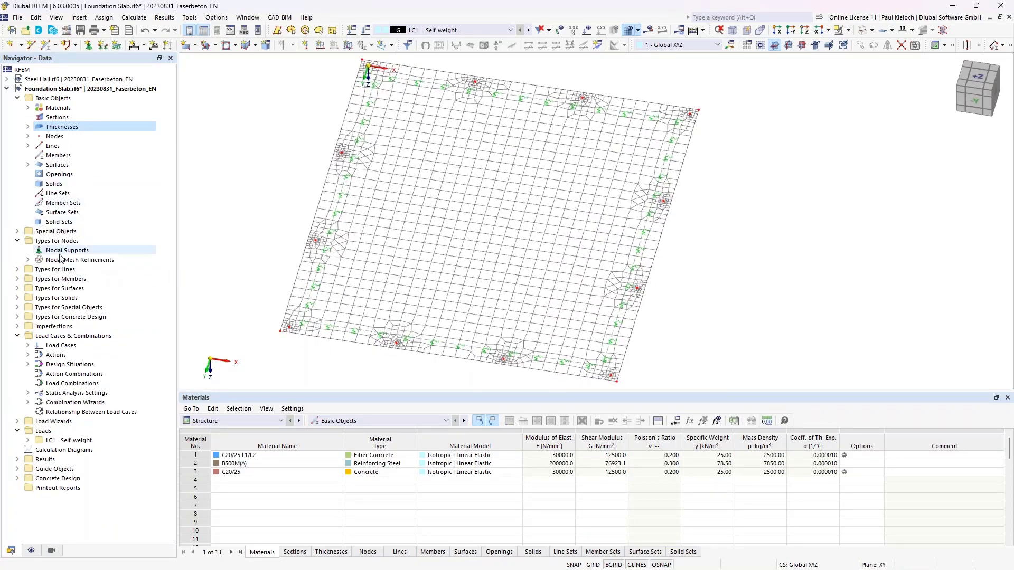
pyautogui.click(18, 233)
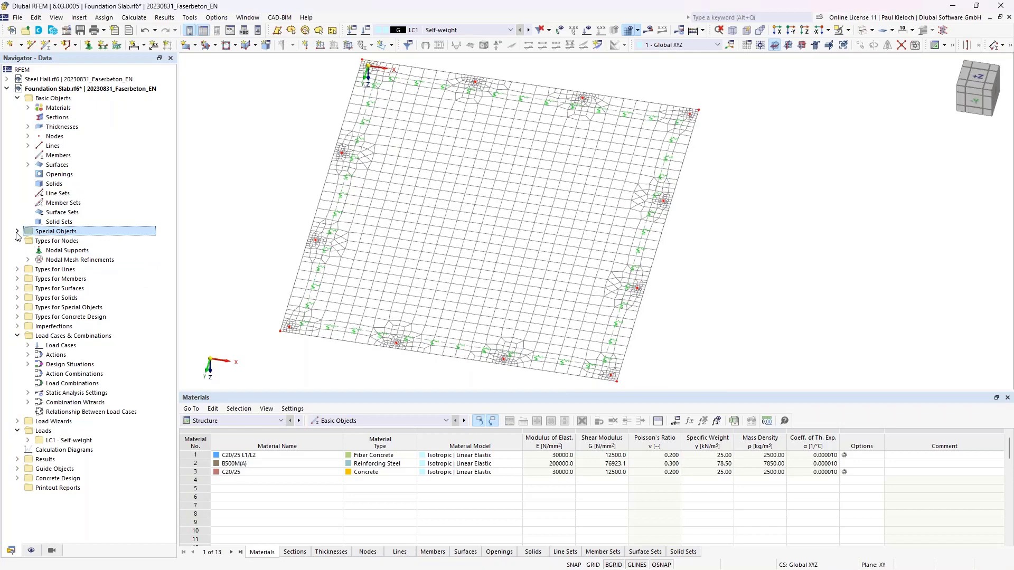
pyautogui.click(18, 232)
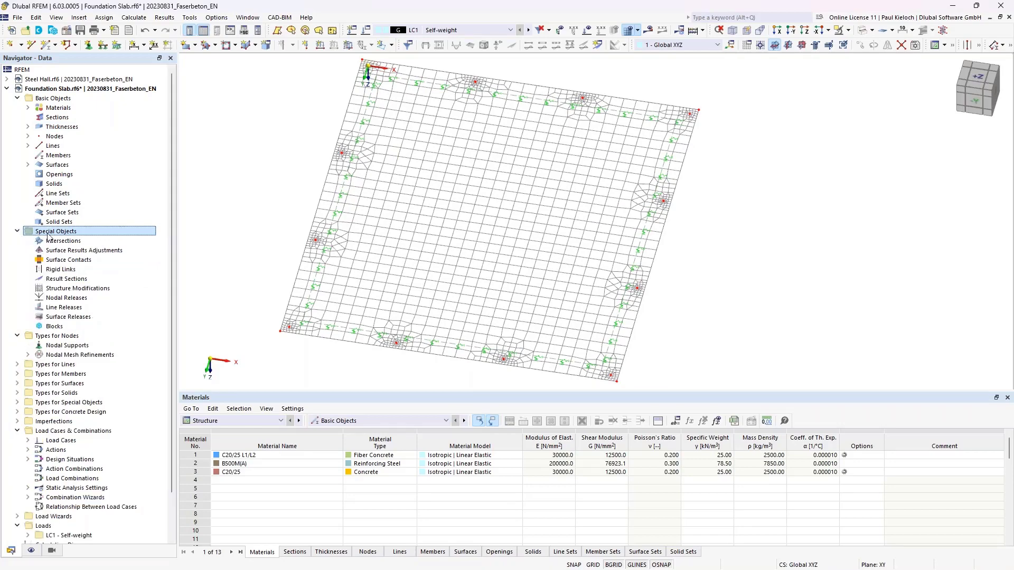
pyautogui.click(85, 251)
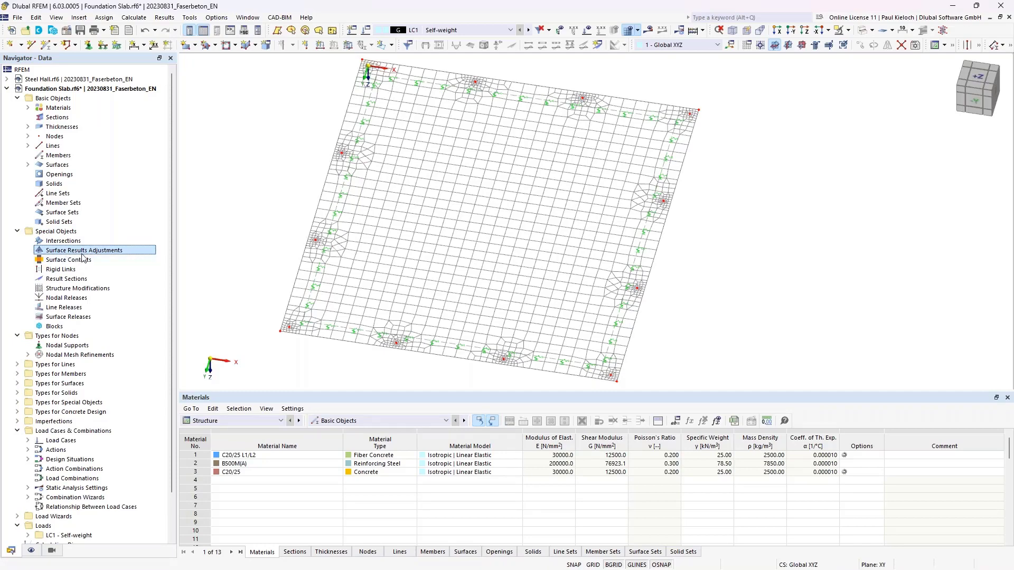
pyautogui.rightClick(94, 251)
pyautogui.click(137, 259)
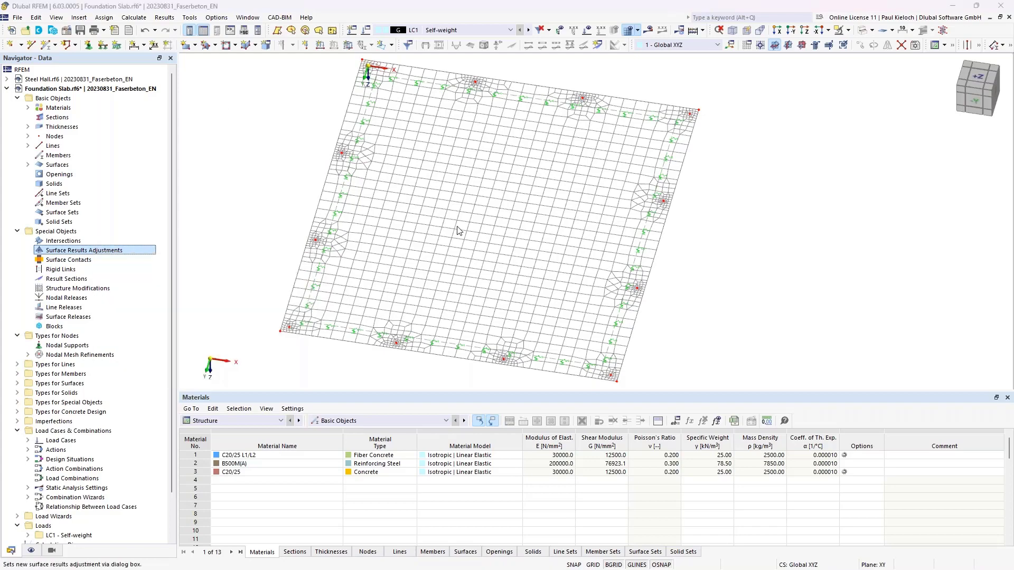
pyautogui.click(799, 139)
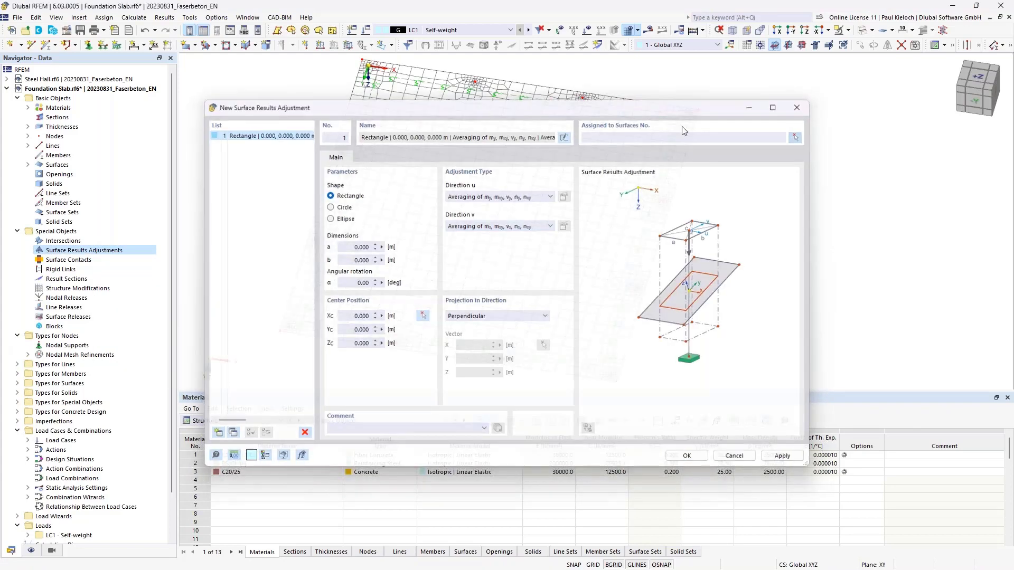
pyautogui.click(158, 166)
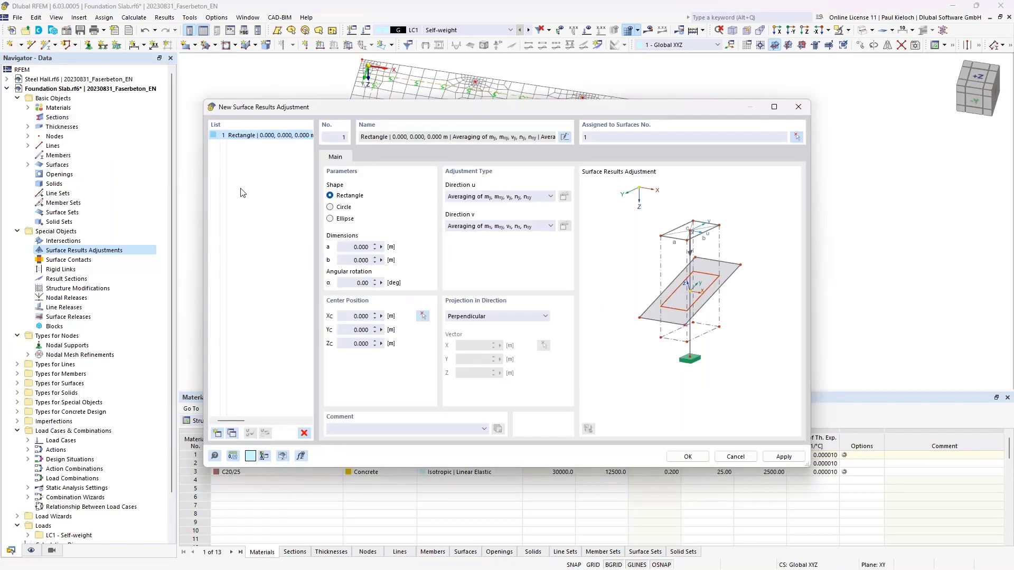
# Step: Set the adjustment rectangle to 0.5 m by 0.5 m, centre it on the corner column node at the origin, and save it
pyautogui.write('0.5')
pyautogui.press('Tab')
pyautogui.press('BackSpace')
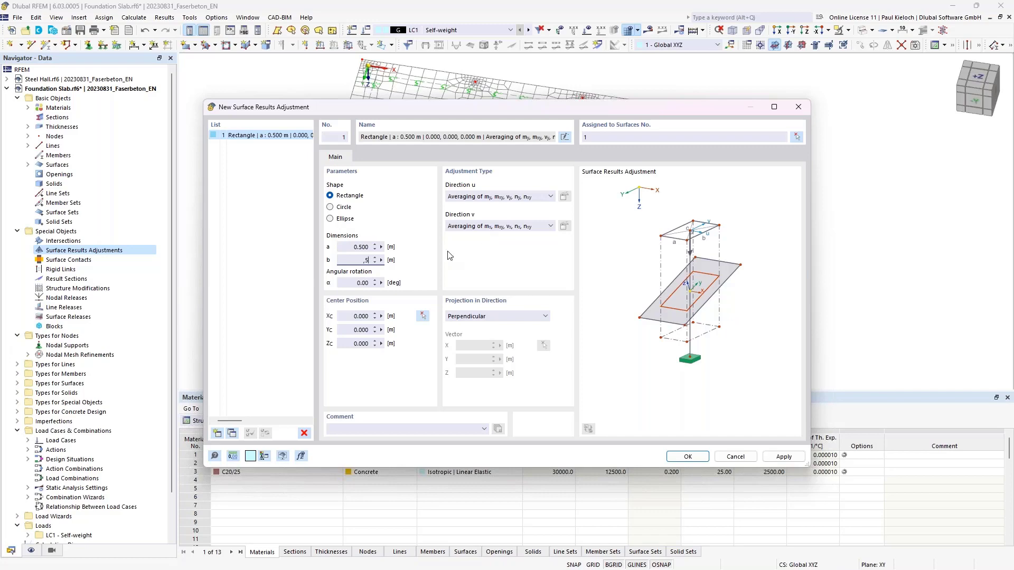
pyautogui.press('Tab')
pyautogui.click(423, 316)
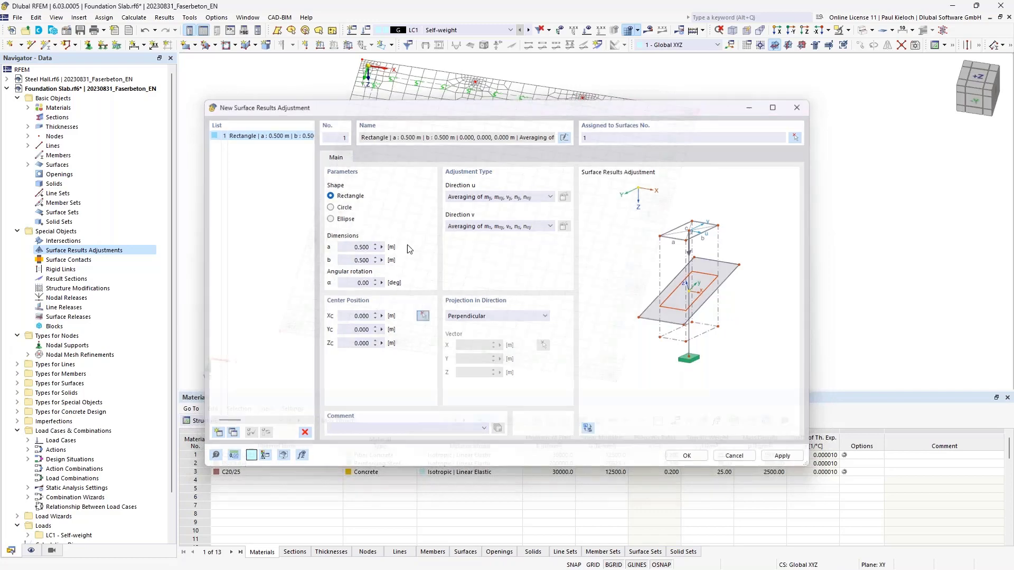
pyautogui.click(368, 67)
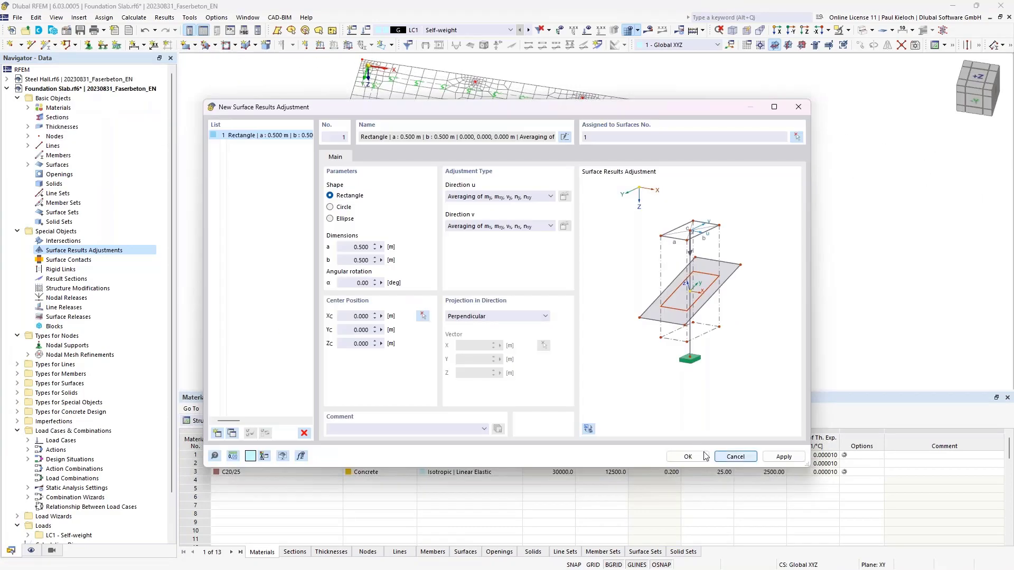
pyautogui.press('Return')
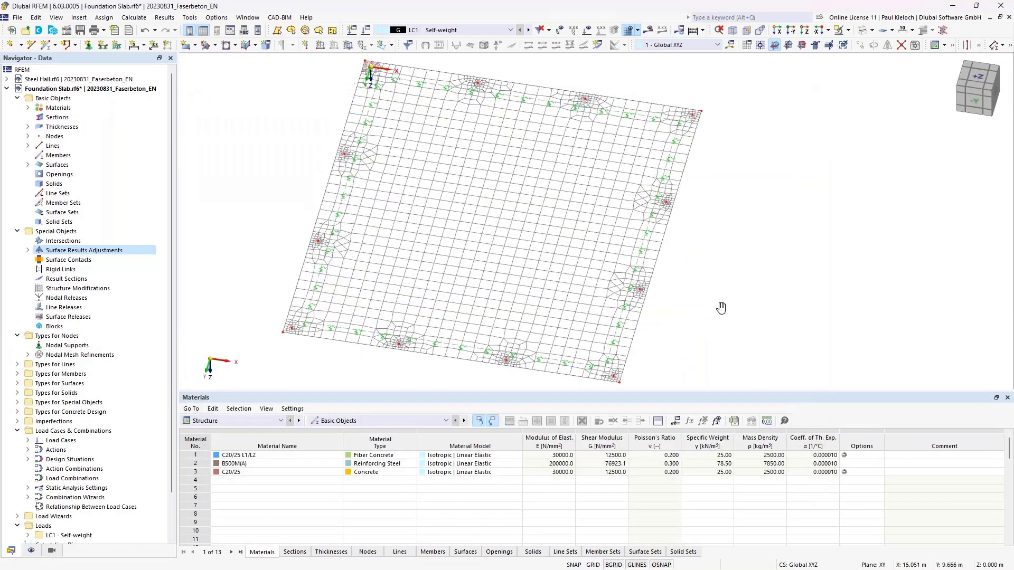
# Step: Copy the corner results adjustment three times in the Y direction at 5 m spacing
pyautogui.scroll(4, 474, 150)
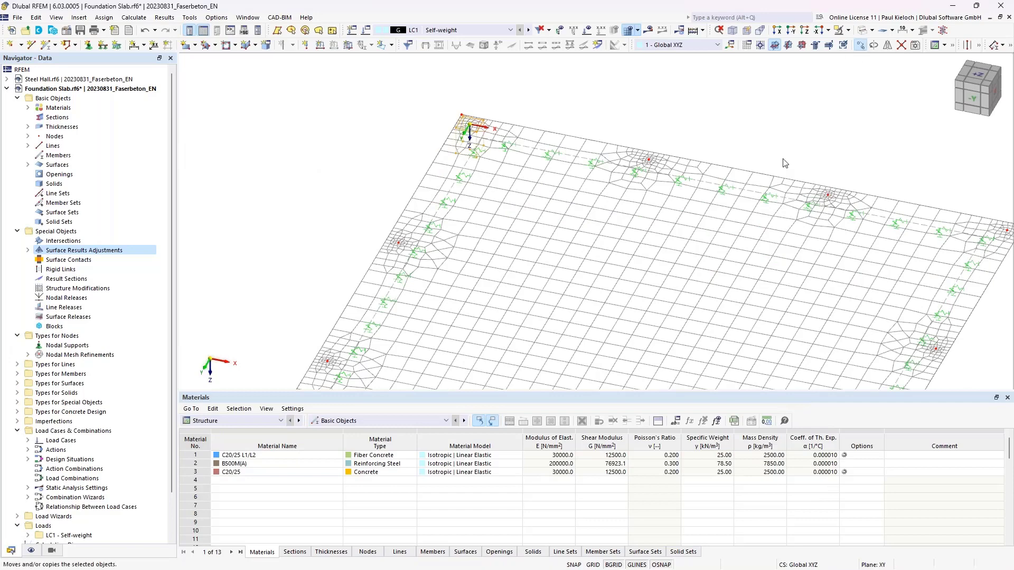
pyautogui.click(861, 45)
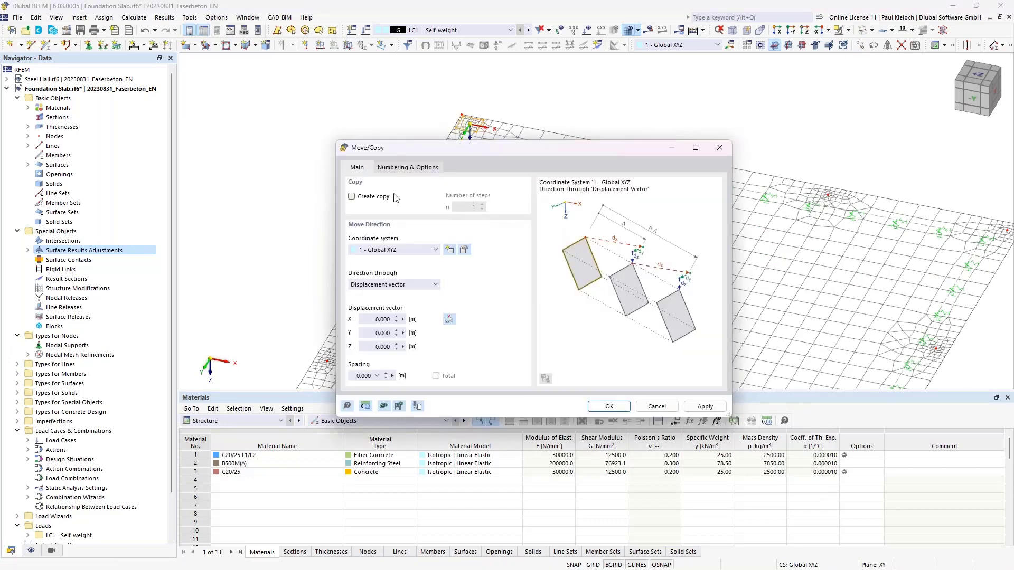
pyautogui.click(379, 198)
pyautogui.click(483, 205)
pyautogui.click(449, 319)
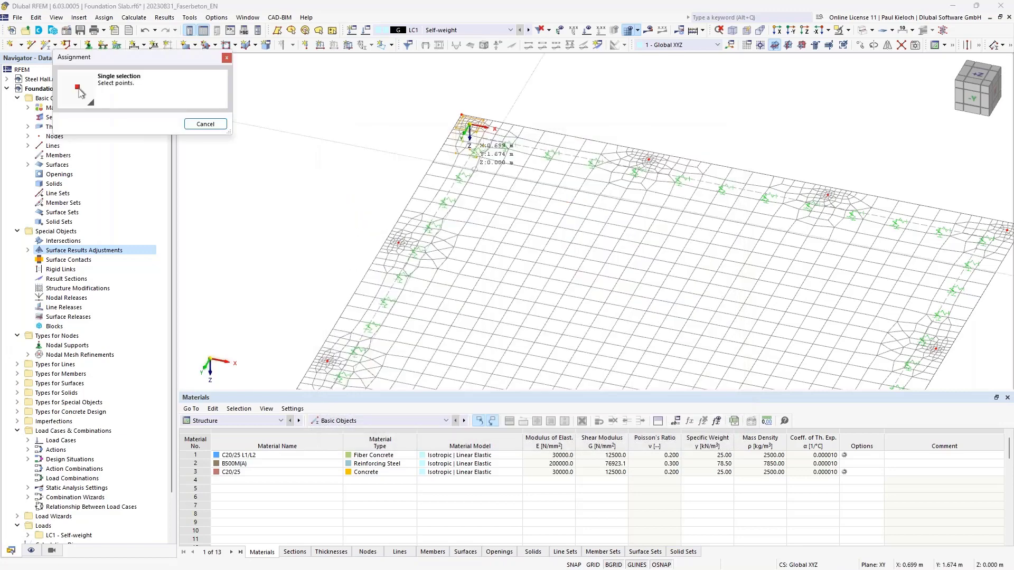
pyautogui.click(462, 115)
pyautogui.click(399, 243)
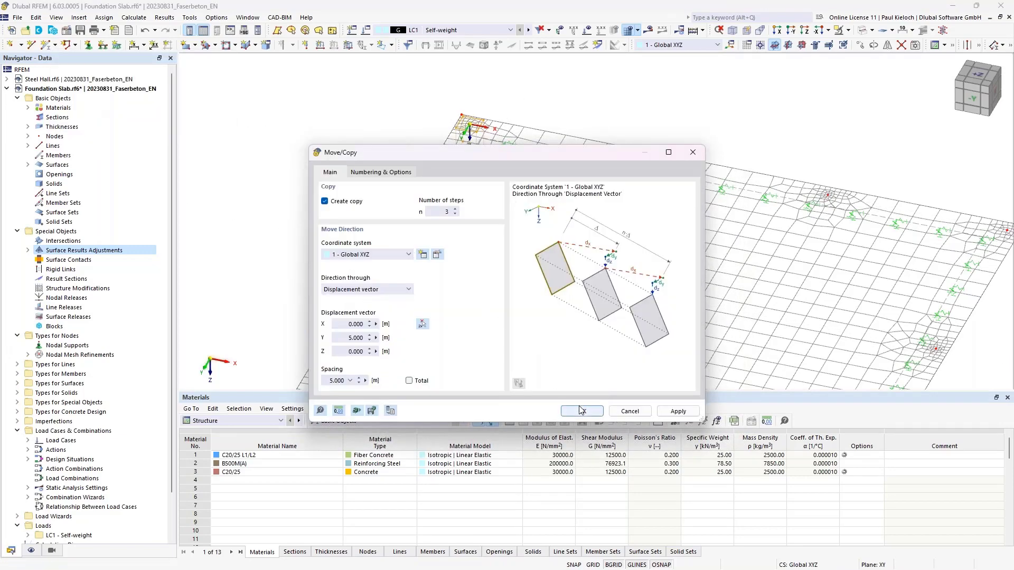
pyautogui.press('Return')
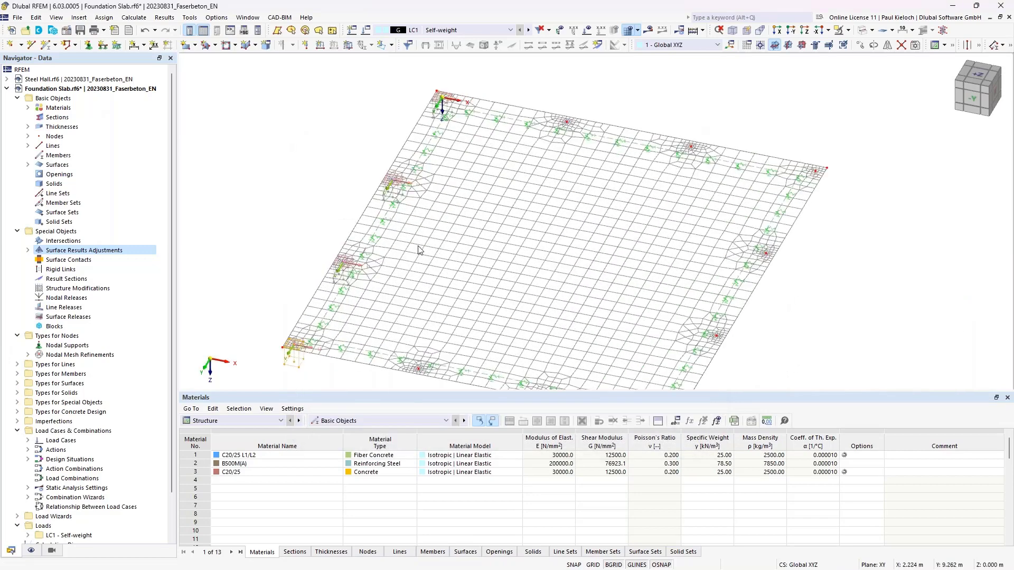
# Step: Copy the two corner results adjustments three times in the X direction at 4.333 m spacing
pyautogui.scroll(4, 432, 85)
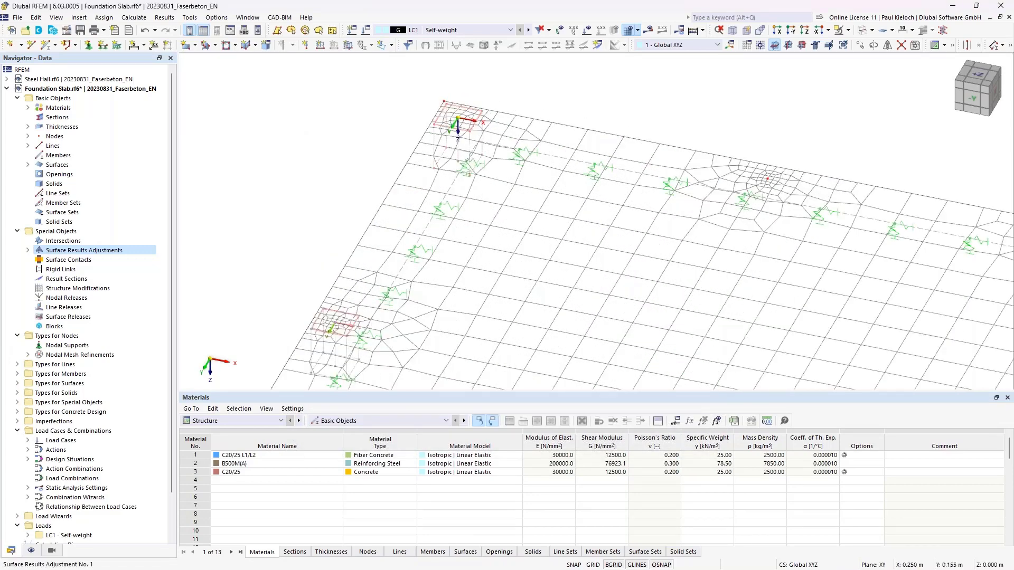
pyautogui.keyDown('ctrl'); pyautogui.click(484, 107); pyautogui.keyUp('ctrl')
pyautogui.scroll(-4, 490, 70)
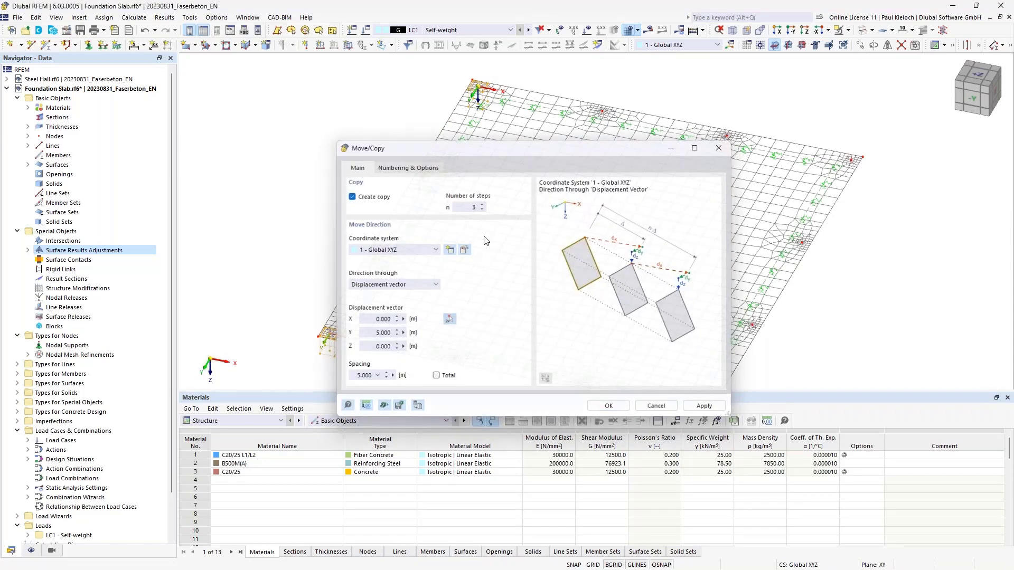
pyautogui.click(448, 320)
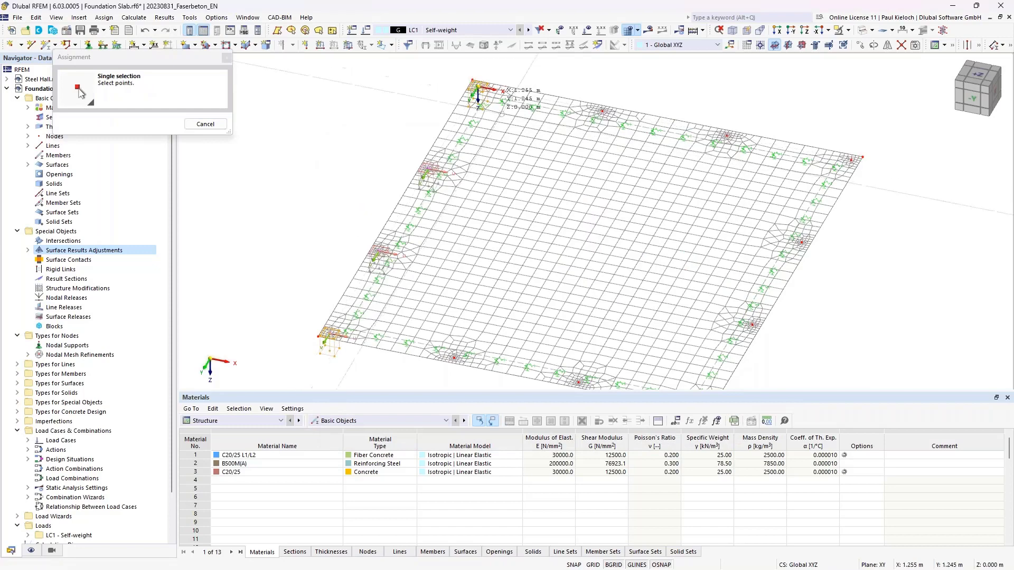
pyautogui.click(613, 128)
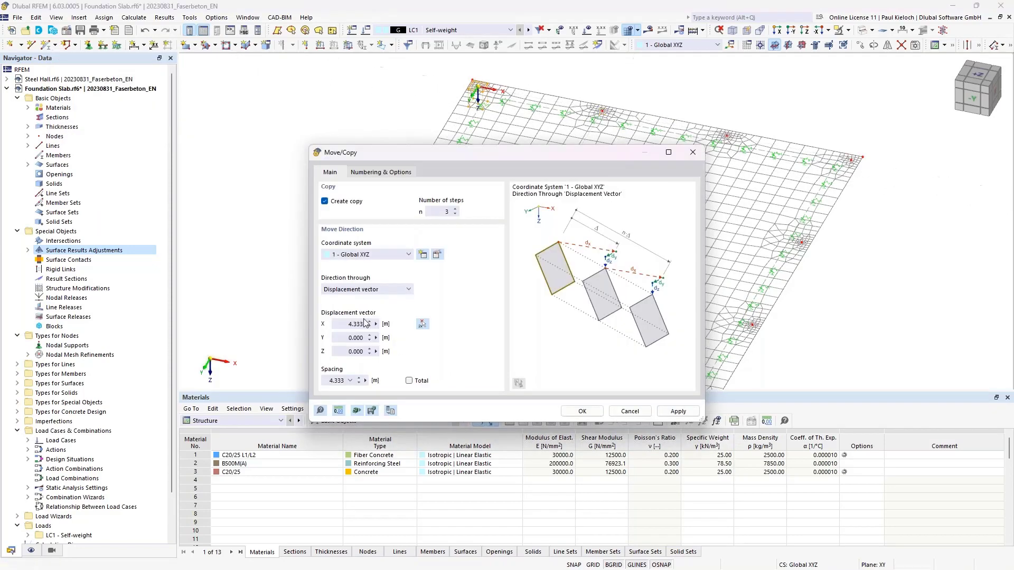
pyautogui.click(581, 411)
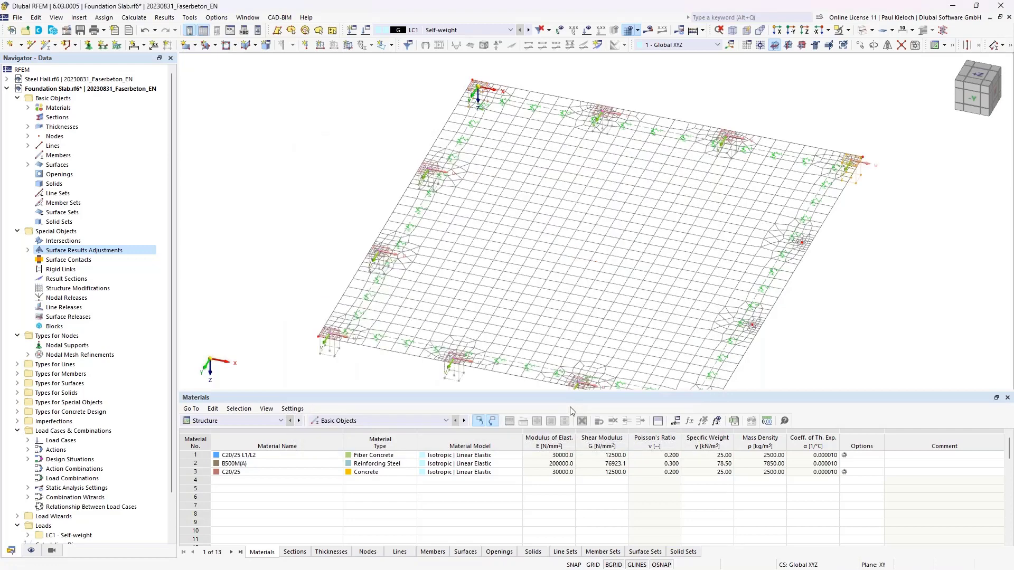
# Step: Copy the two intermediate results adjustments once by 13 m in X to the column nodes on the opposite slab edge
pyautogui.scroll(3, 441, 183)
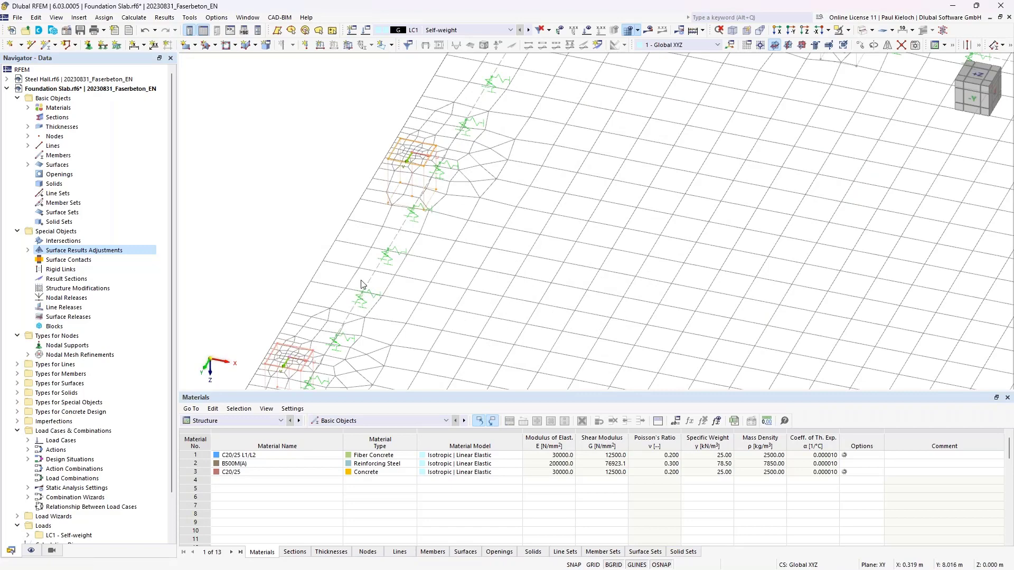
pyautogui.scroll(-5, 361, 288)
pyautogui.click(860, 45)
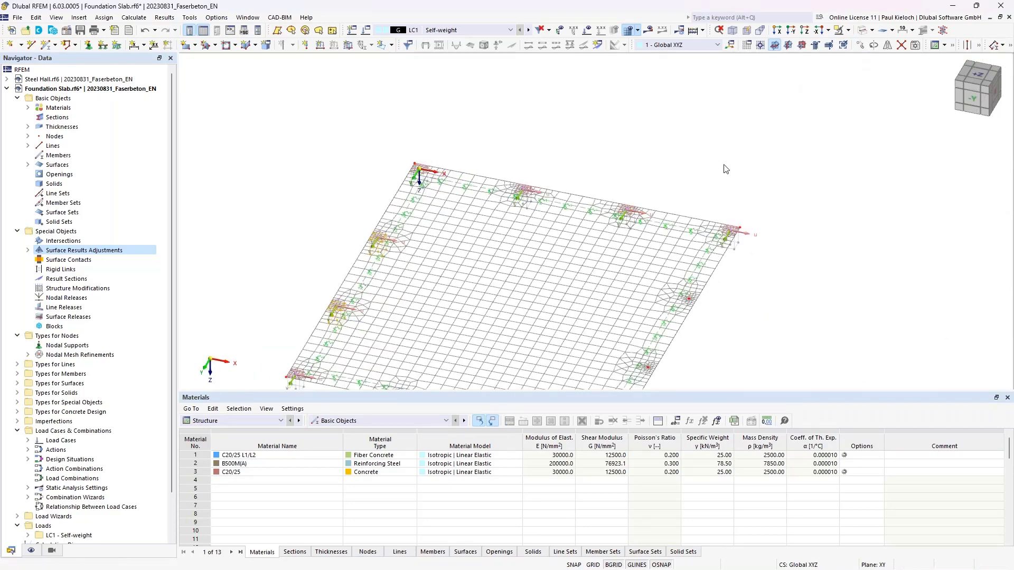
pyautogui.click(483, 209)
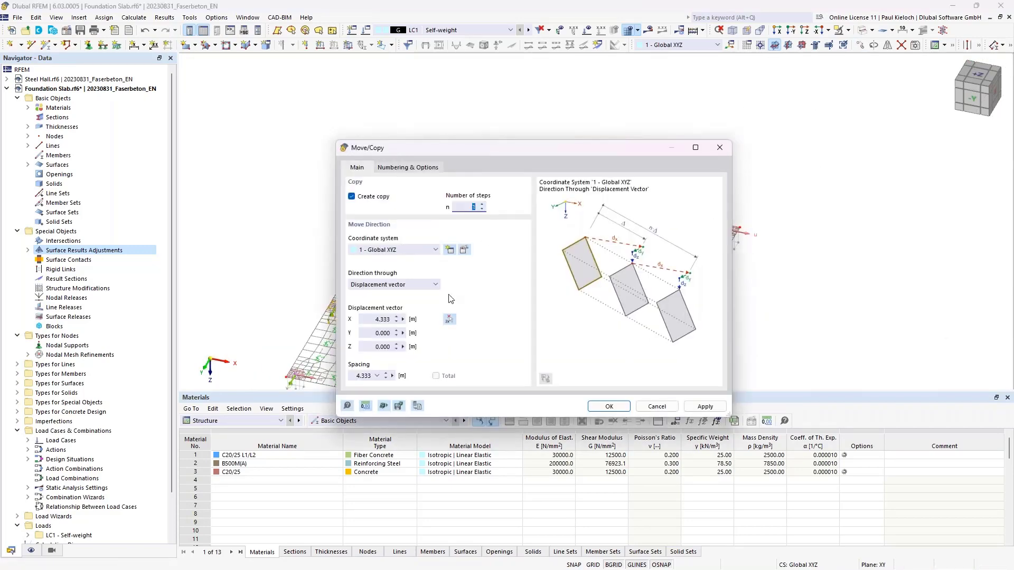
pyautogui.click(449, 319)
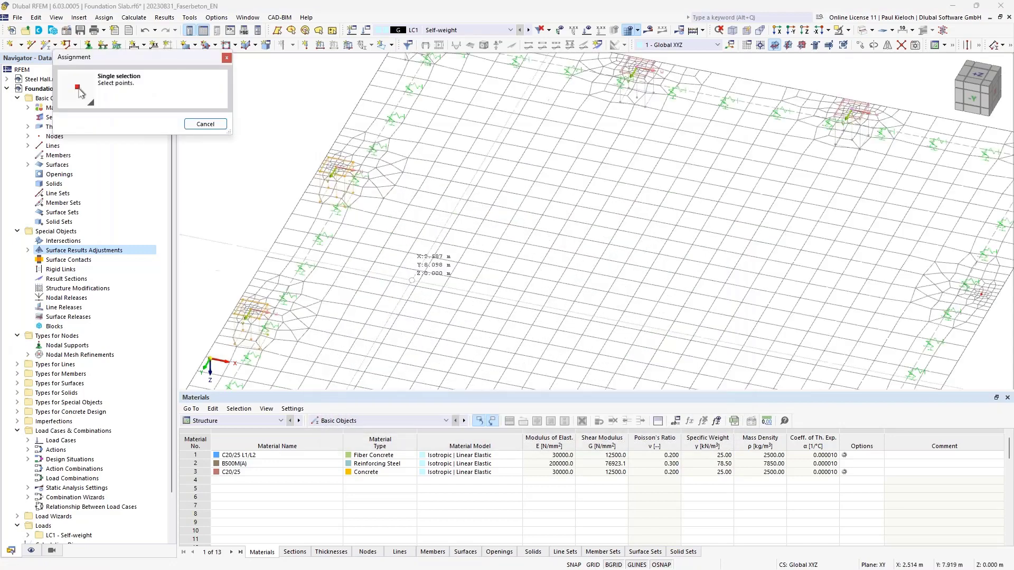
pyautogui.click(336, 168)
pyautogui.scroll(-4, 337, 169)
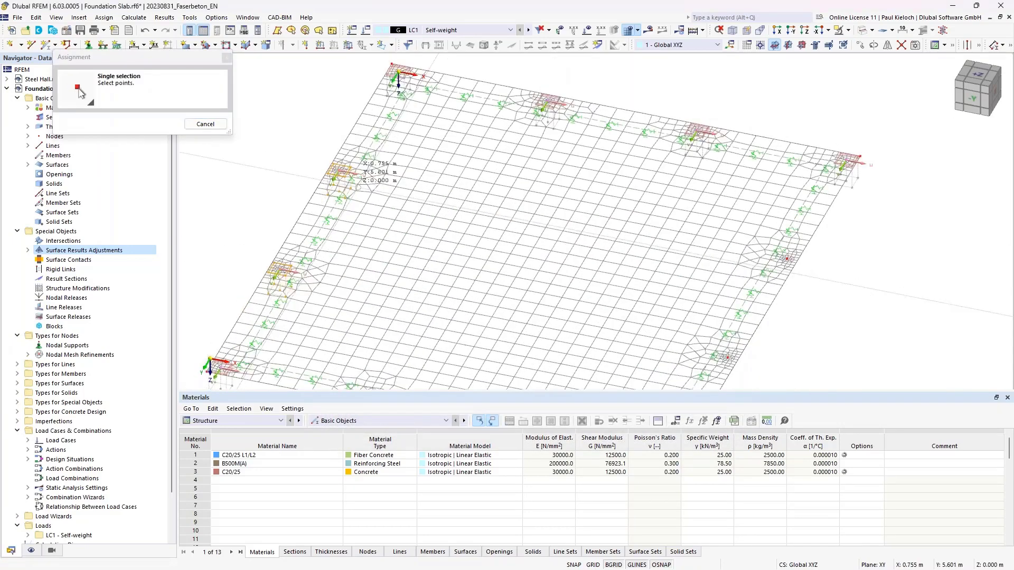
pyautogui.scroll(4, 612, 220)
pyautogui.click(662, 236)
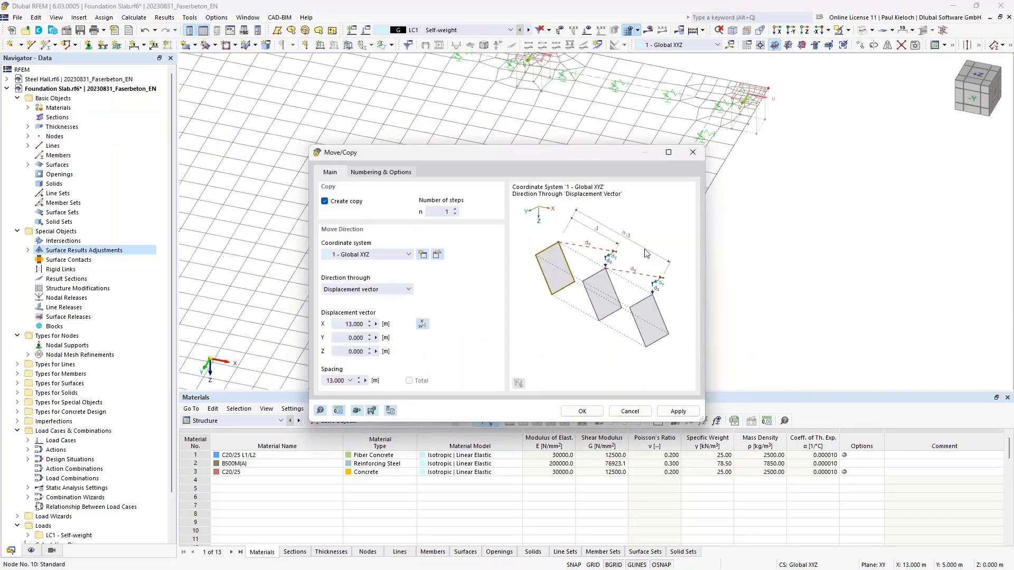
pyautogui.click(582, 411)
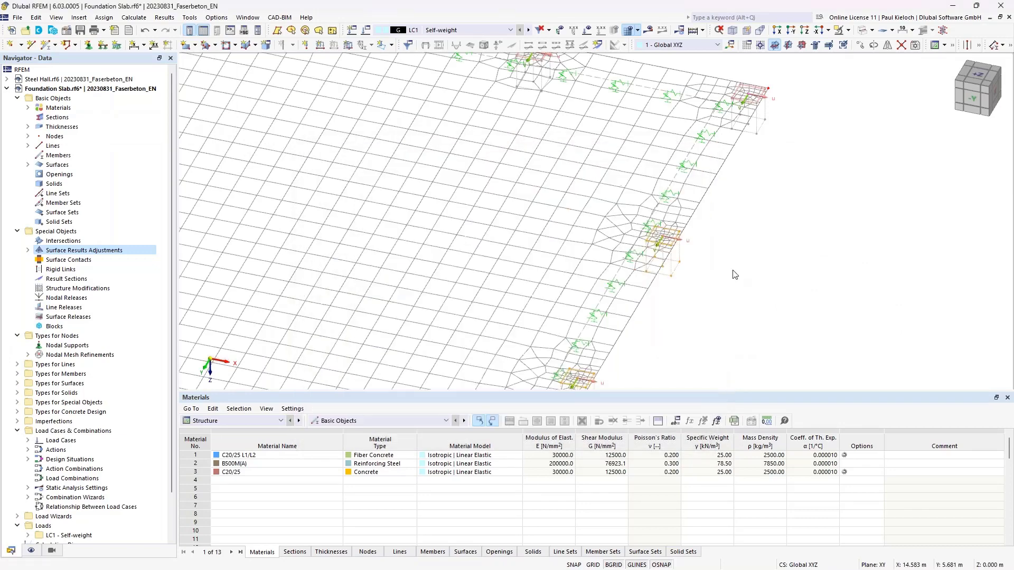
# Step: Check the list of surface results adjustments created at the slab's column nodes
pyautogui.scroll(-4, 731, 264)
pyautogui.moveTo(684, 245); pyautogui.dragTo(723, 249, button='middle')
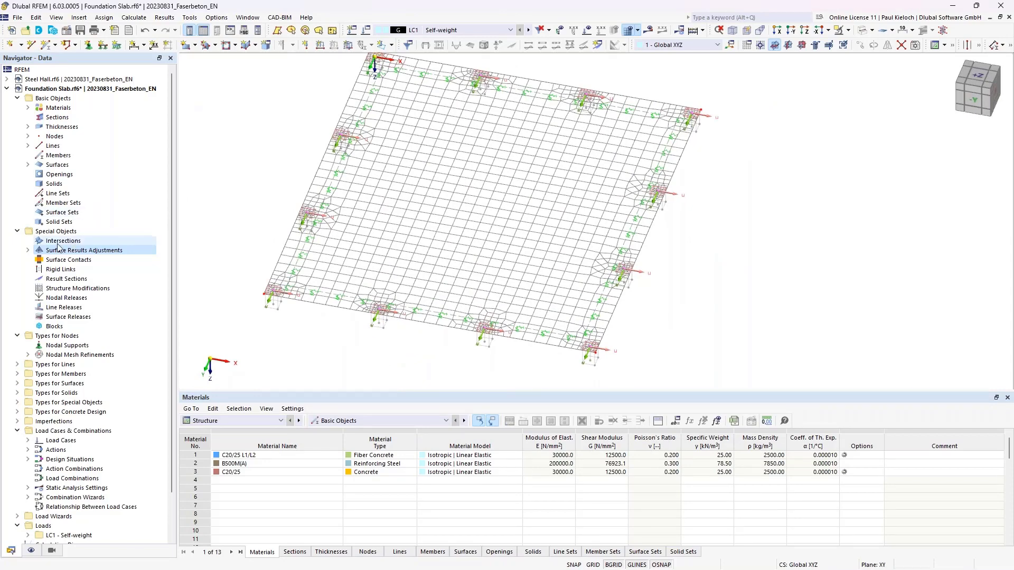
pyautogui.click(27, 250)
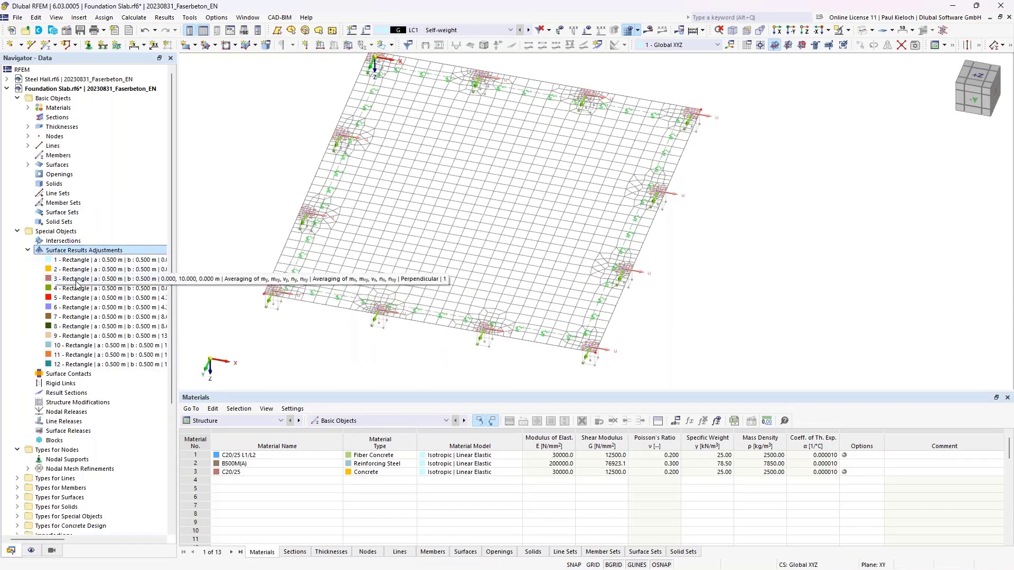
pyautogui.click(28, 250)
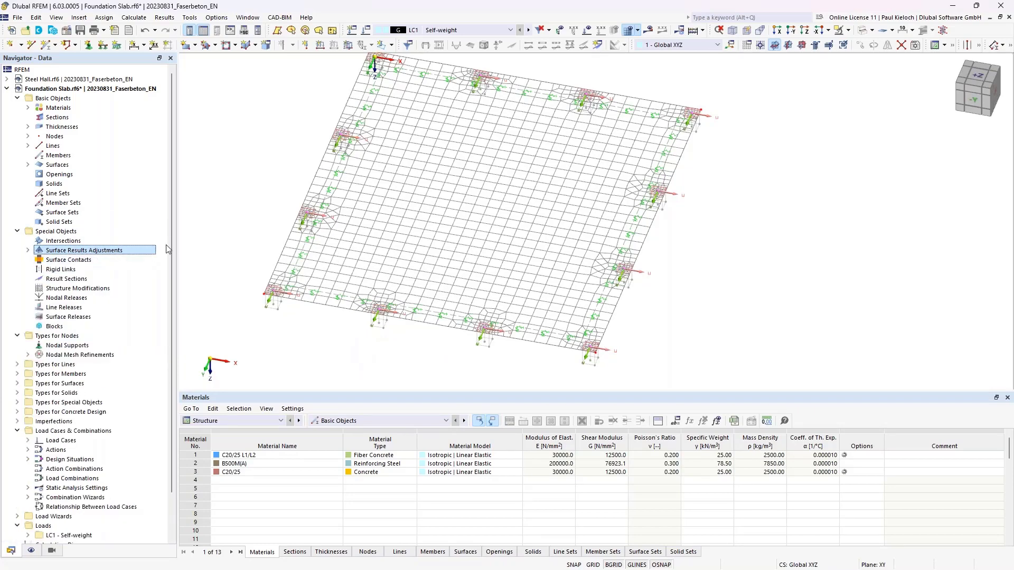
# Step: Hide the FE mesh on the slab and bring up the model's display settings
pyautogui.click(31, 551)
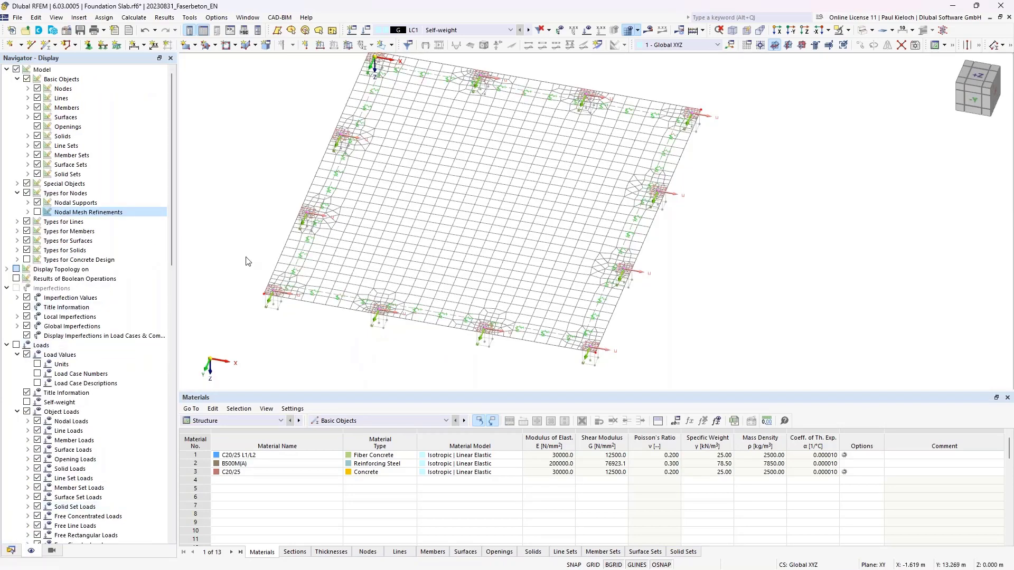
pyautogui.click(626, 31)
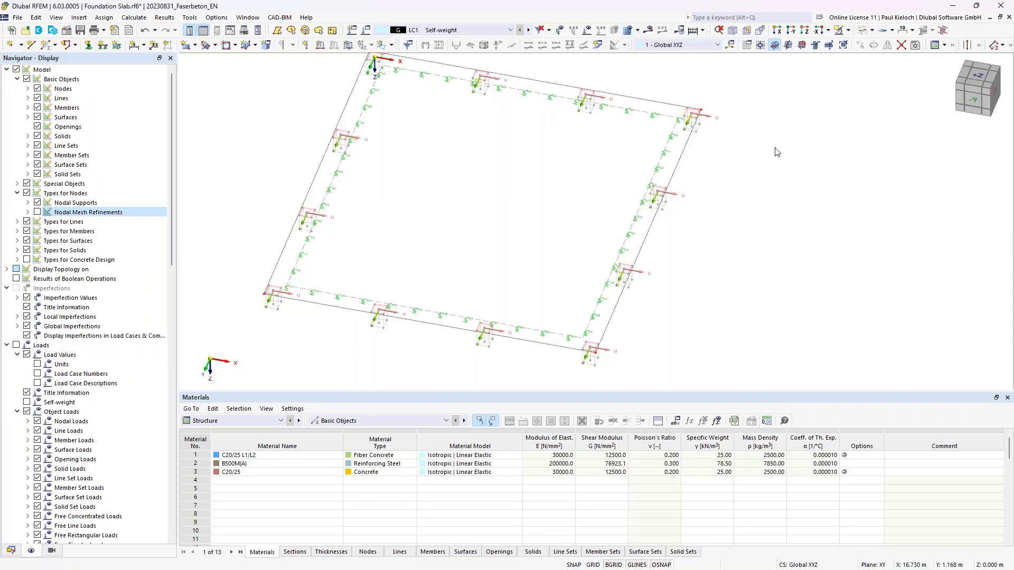
pyautogui.moveTo(776, 154); pyautogui.dragTo(837, 148, button='middle')
pyautogui.scroll(-9, 149, 357)
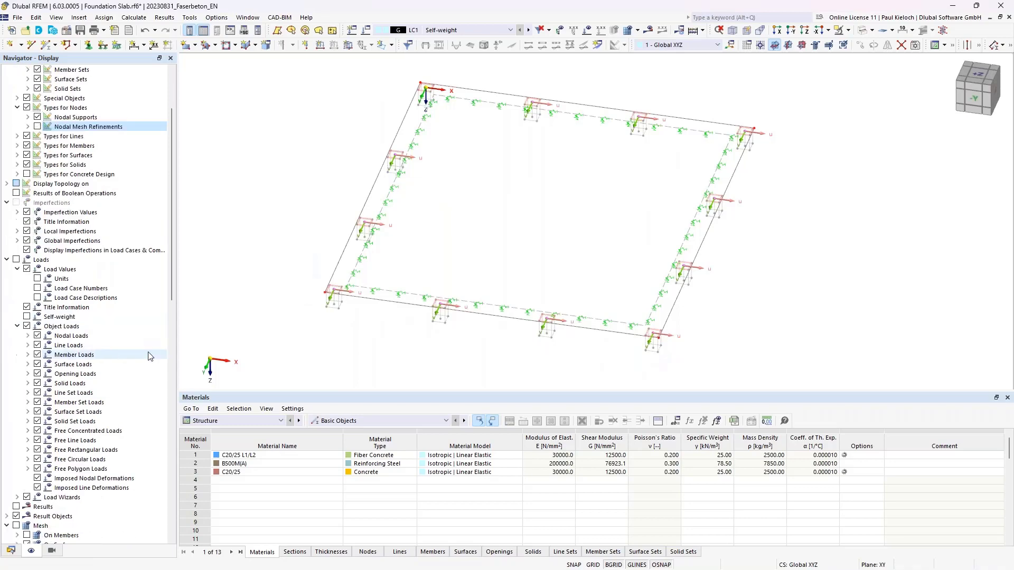
# Step: Hide the surface results adjustments in the model display and save the model
pyautogui.scroll(-2, 149, 357)
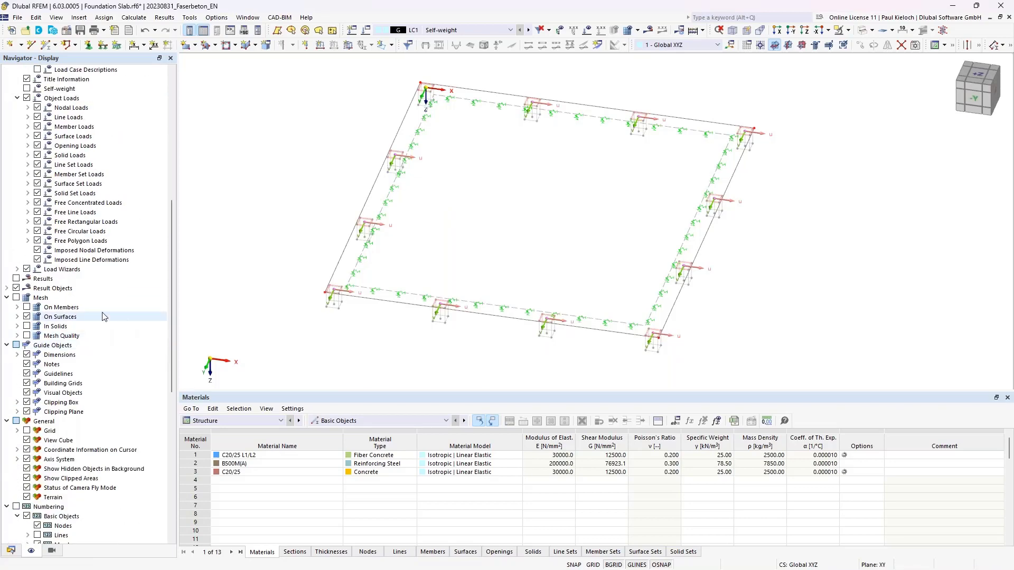
pyautogui.click(8, 288)
pyautogui.click(49, 300)
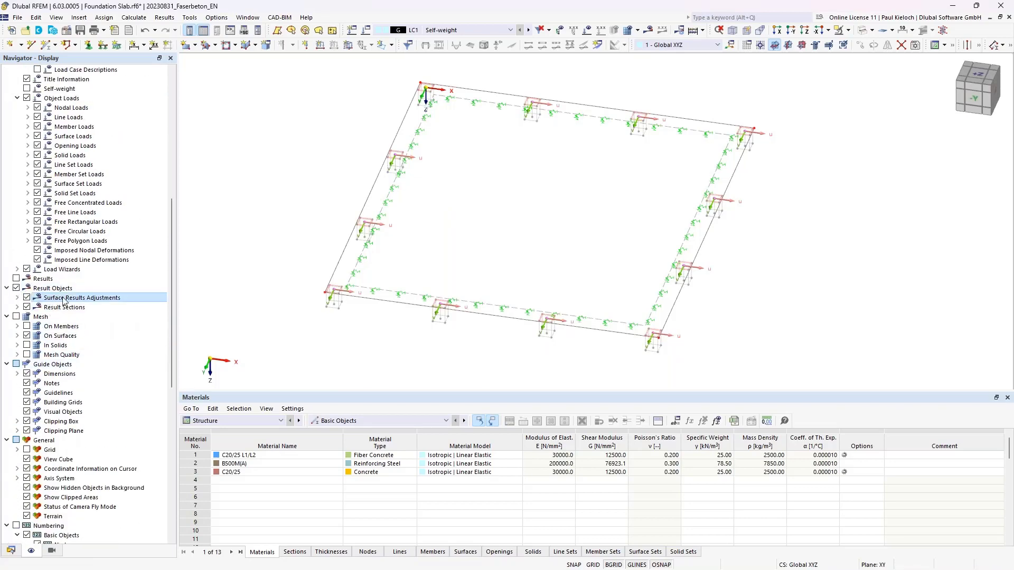
pyautogui.click(26, 298)
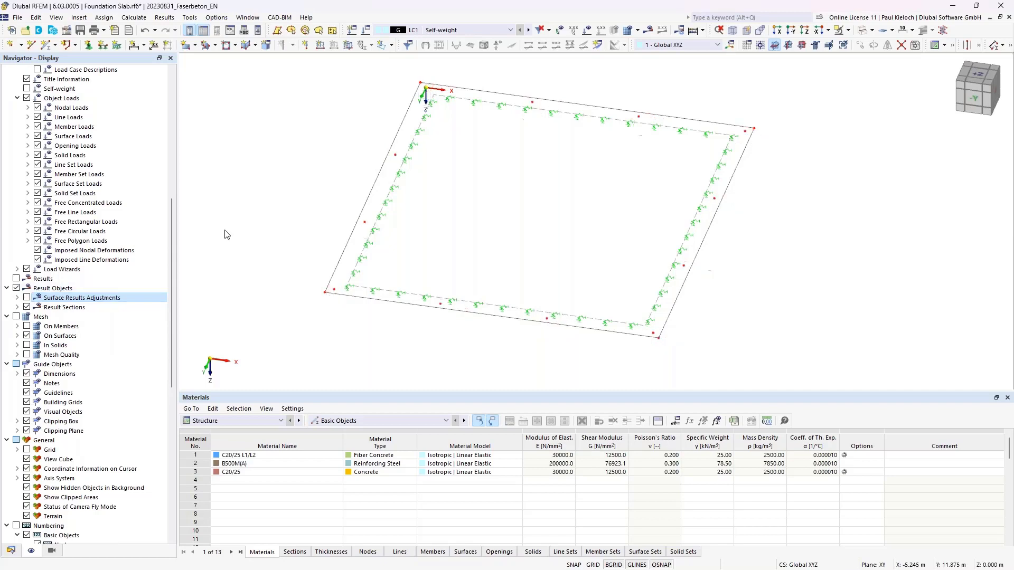
pyautogui.moveTo(830, 197); pyautogui.dragTo(829, 197, button='middle')
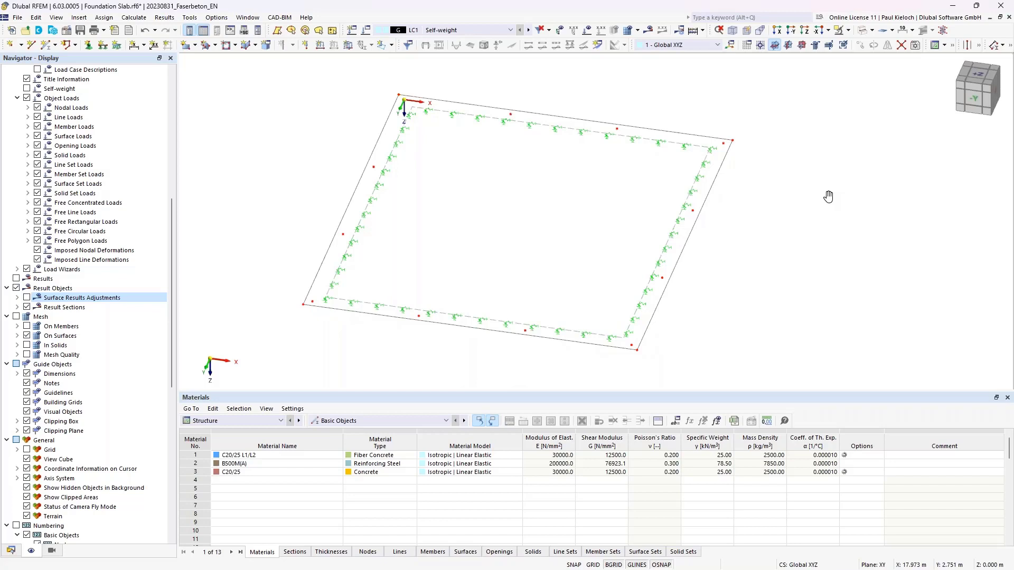
pyautogui.hotkey('ctrl', 's')
# Step: Create load case LC2 named Snow with the action category Snow/Ice loads - H <= 1000 m
pyautogui.click(474, 31)
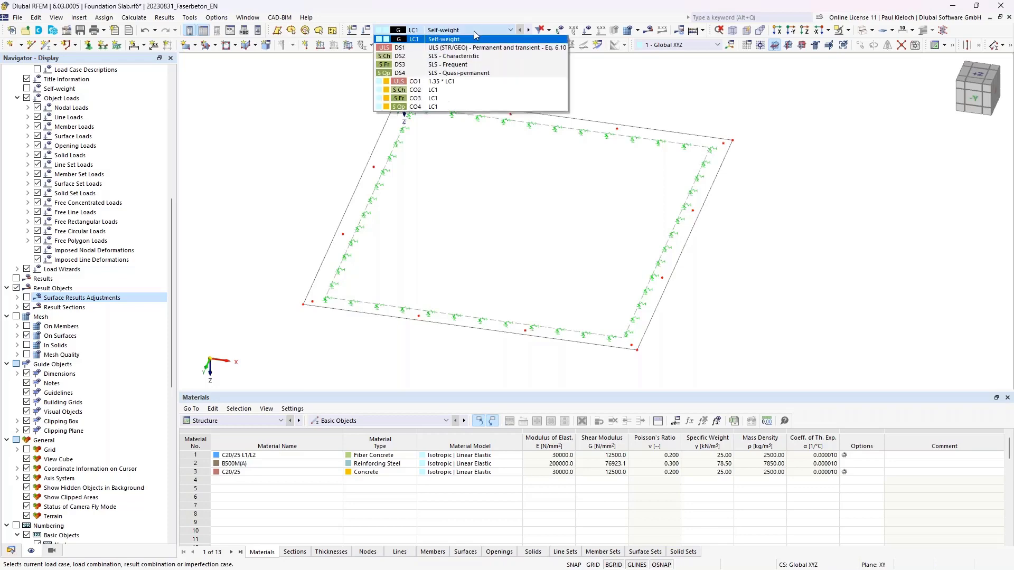
pyautogui.click(475, 35)
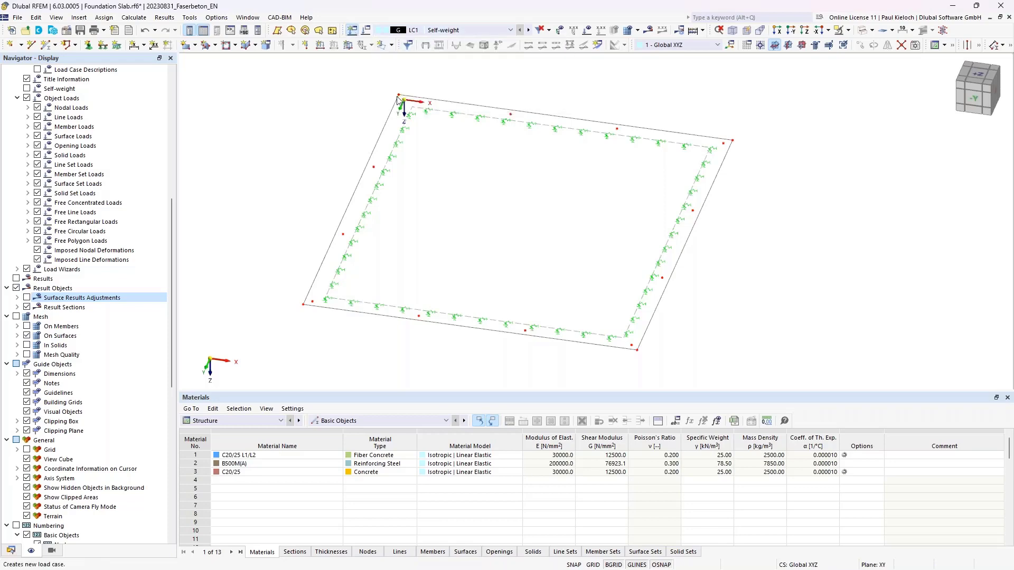
pyautogui.click(352, 30)
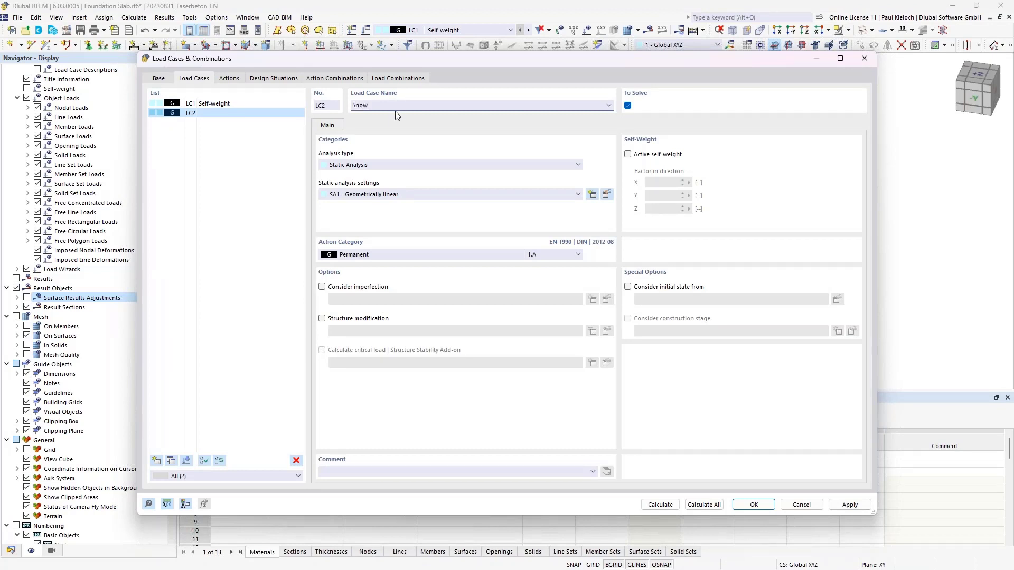
pyautogui.click(467, 255)
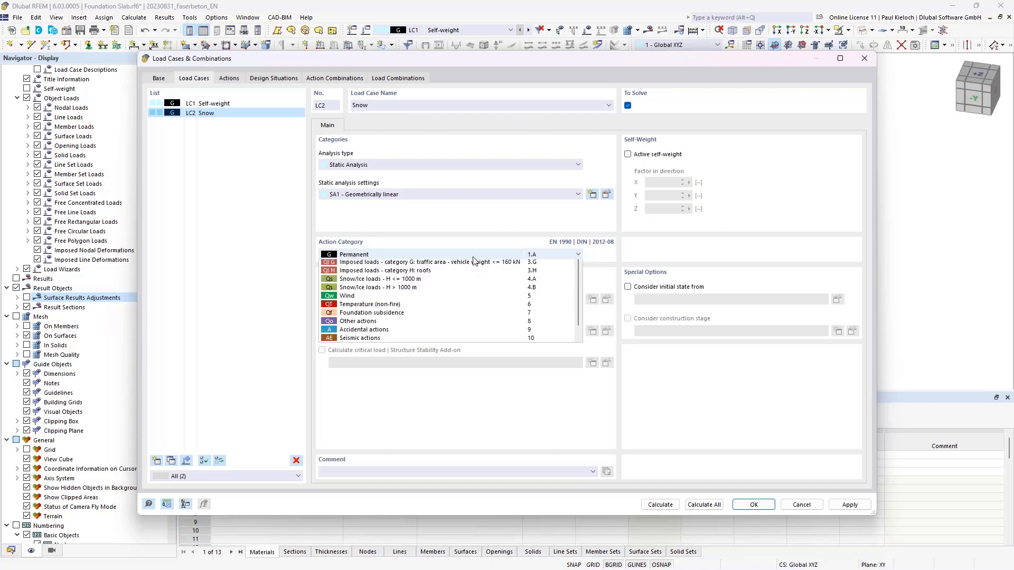
pyautogui.click(394, 365)
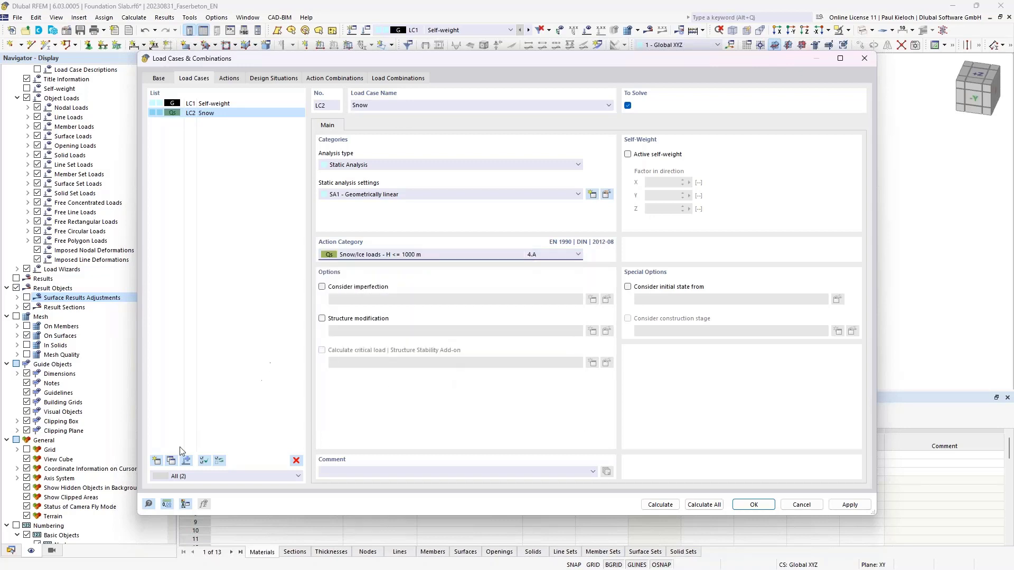
# Step: Add load case LC3 named Wind +X with the action category Wind
pyautogui.click(156, 460)
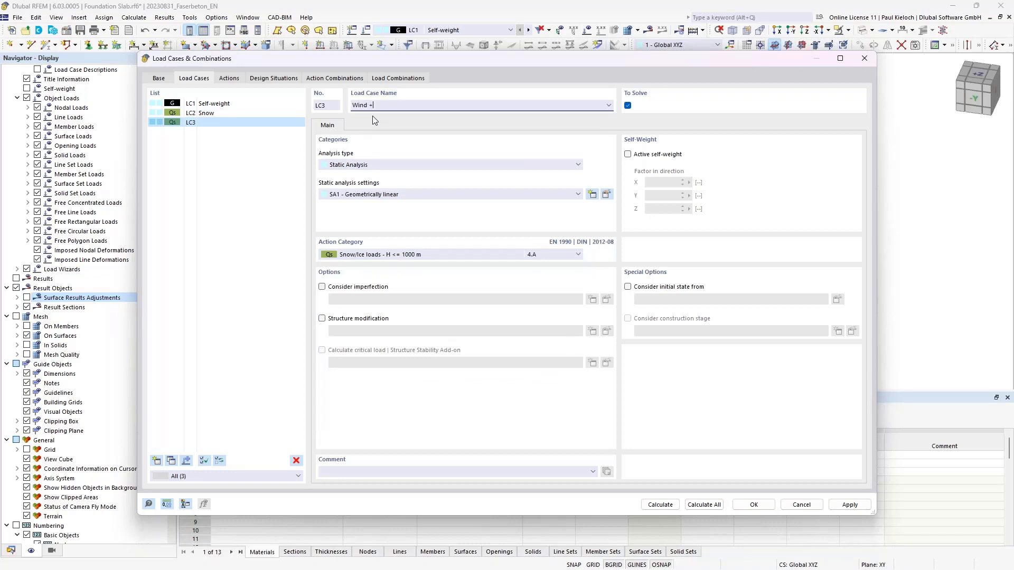
pyautogui.click(417, 256)
pyautogui.click(416, 382)
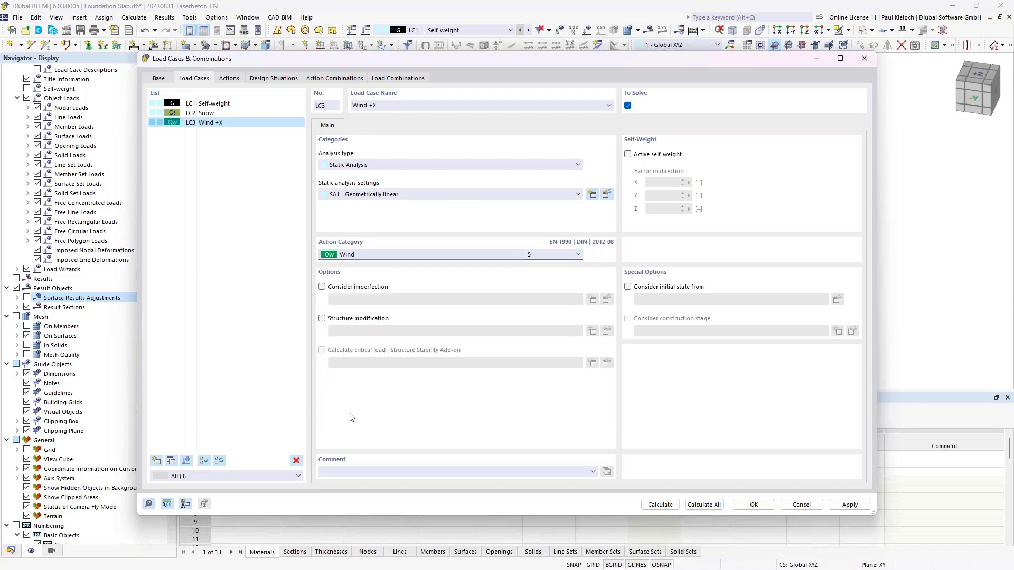
# Step: Copy the wind load case to create LC4 Wind +Y, LC5 Wind -X and LC6 Wind -Y
pyautogui.click(187, 459)
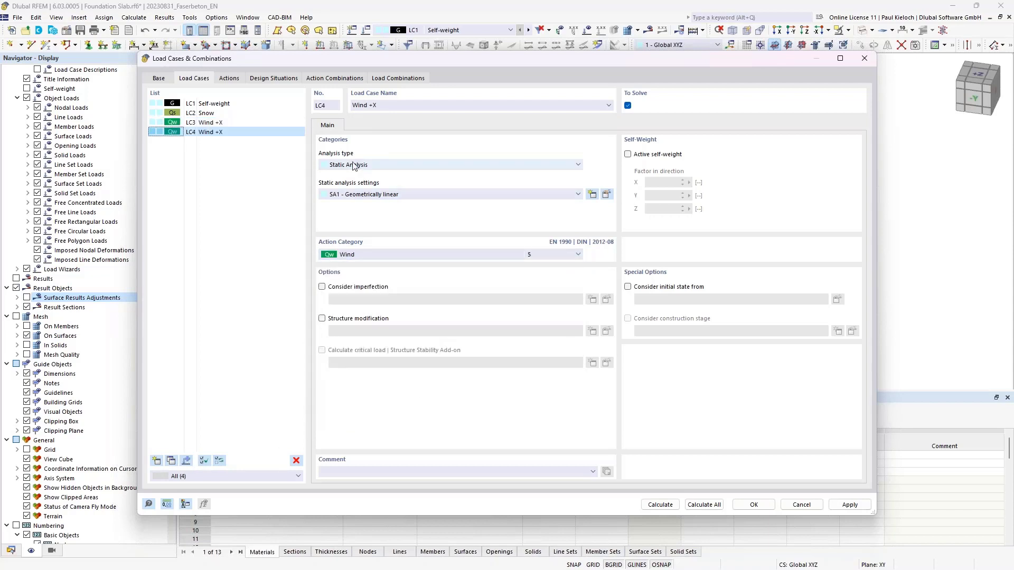
pyautogui.moveTo(374, 107); pyautogui.dragTo(413, 111)
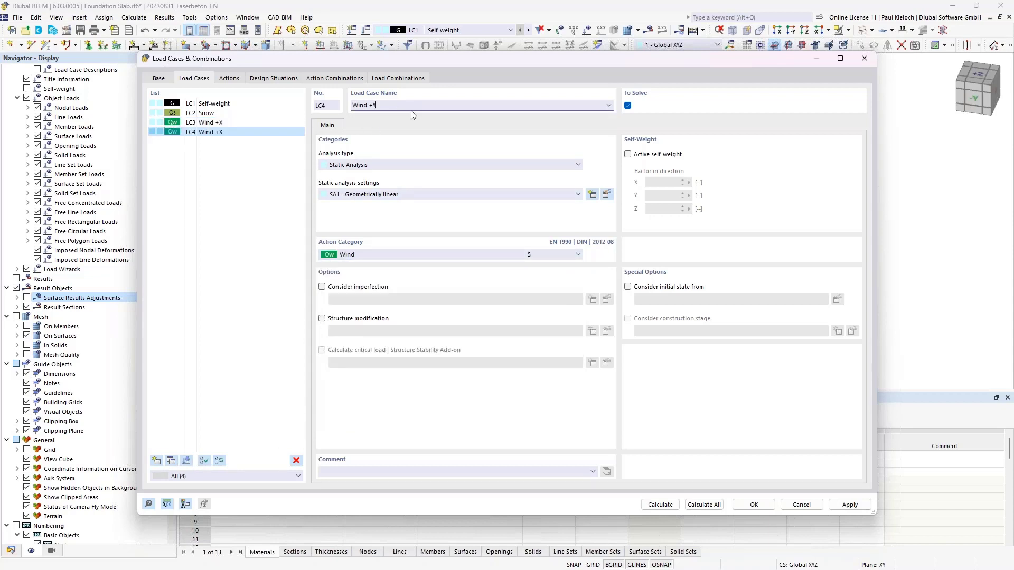
pyautogui.write('Y')
pyautogui.click(175, 461)
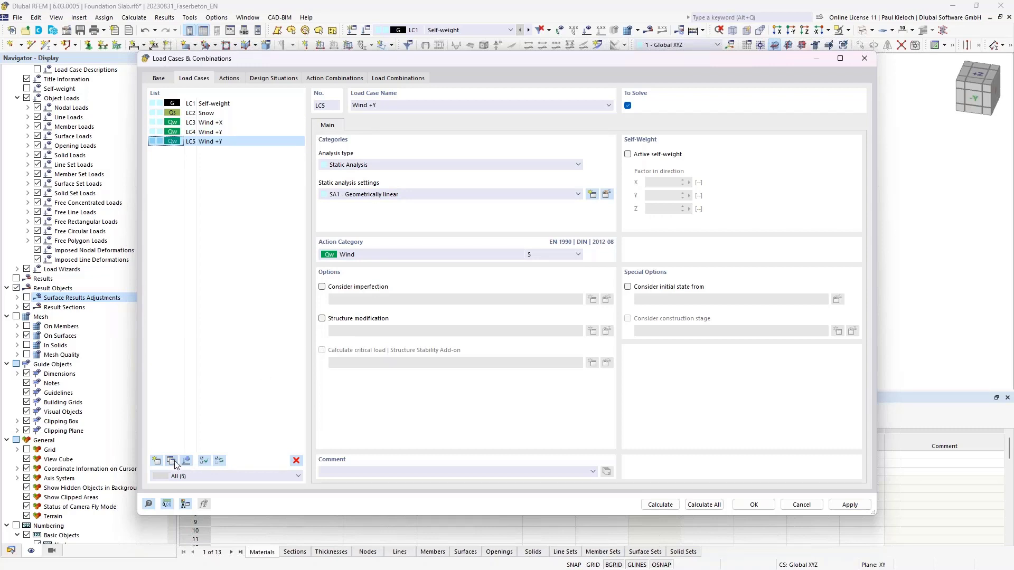
pyautogui.moveTo(371, 105); pyautogui.dragTo(397, 107)
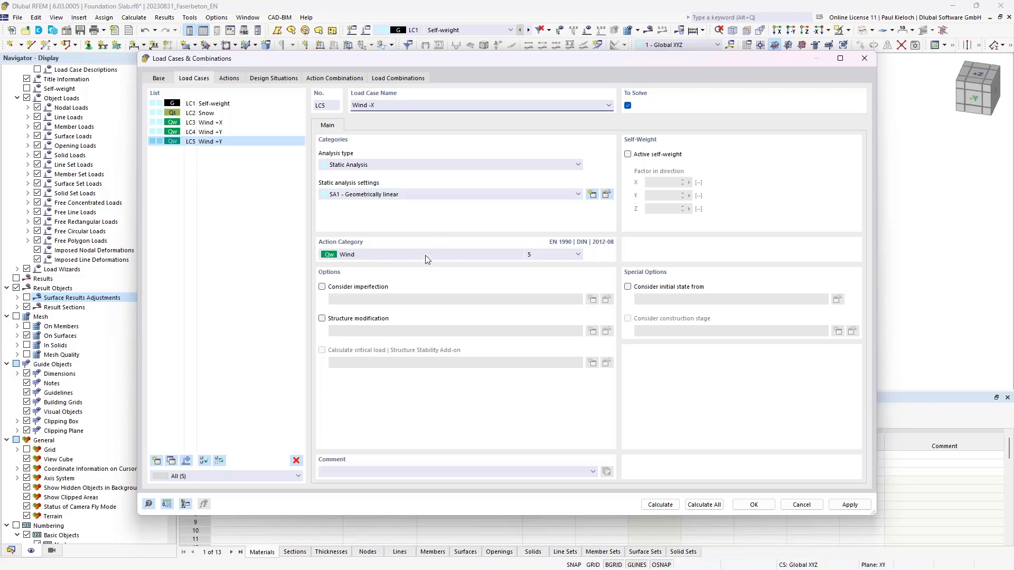
pyautogui.click(175, 461)
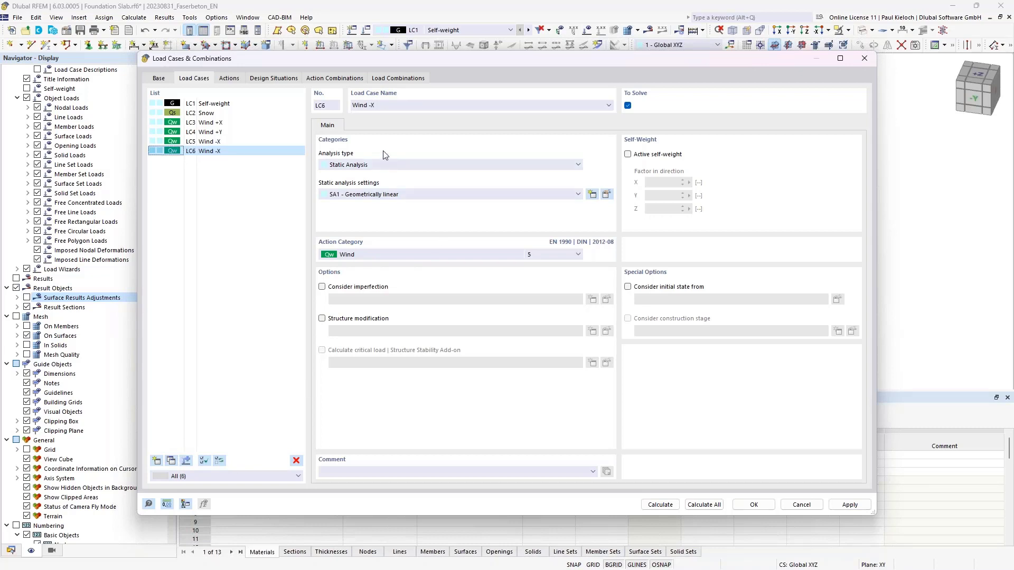
pyautogui.moveTo(370, 105); pyautogui.dragTo(395, 106)
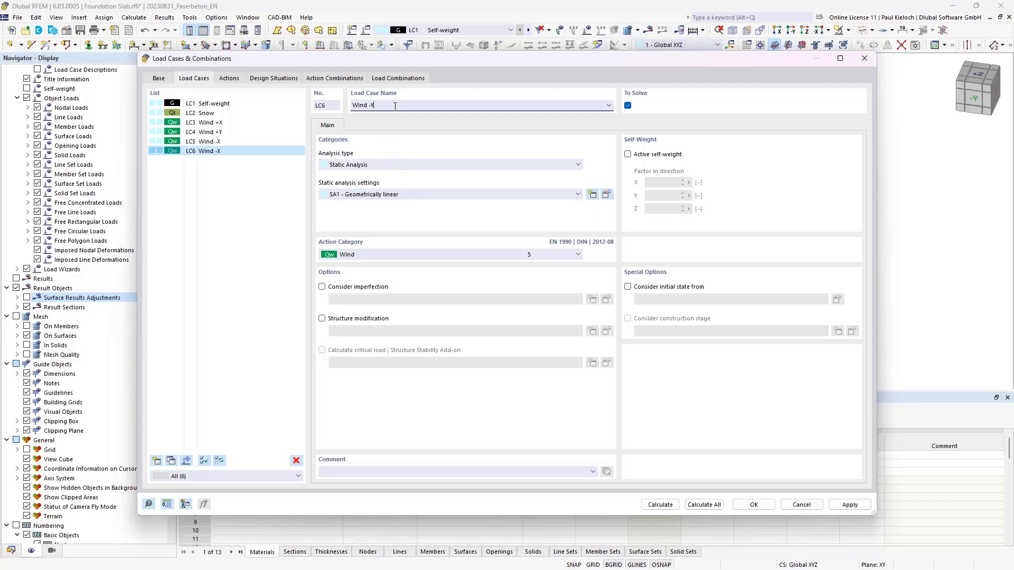
pyautogui.click(254, 142)
pyautogui.click(251, 151)
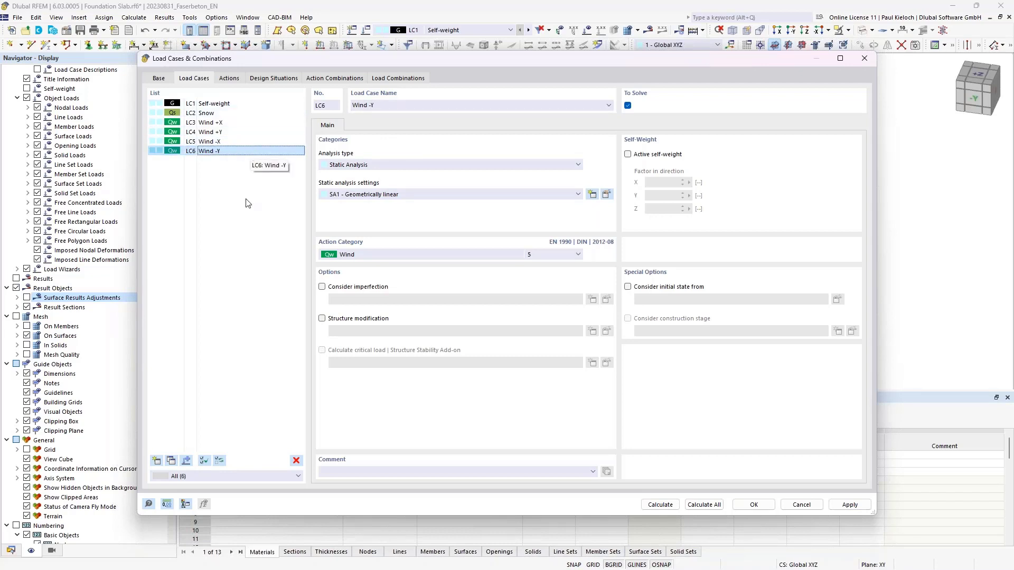
# Step: Add load case LC7 named Live Load with the action category Imposed loads - category E: storage areas, and apply the load cases
pyautogui.click(157, 461)
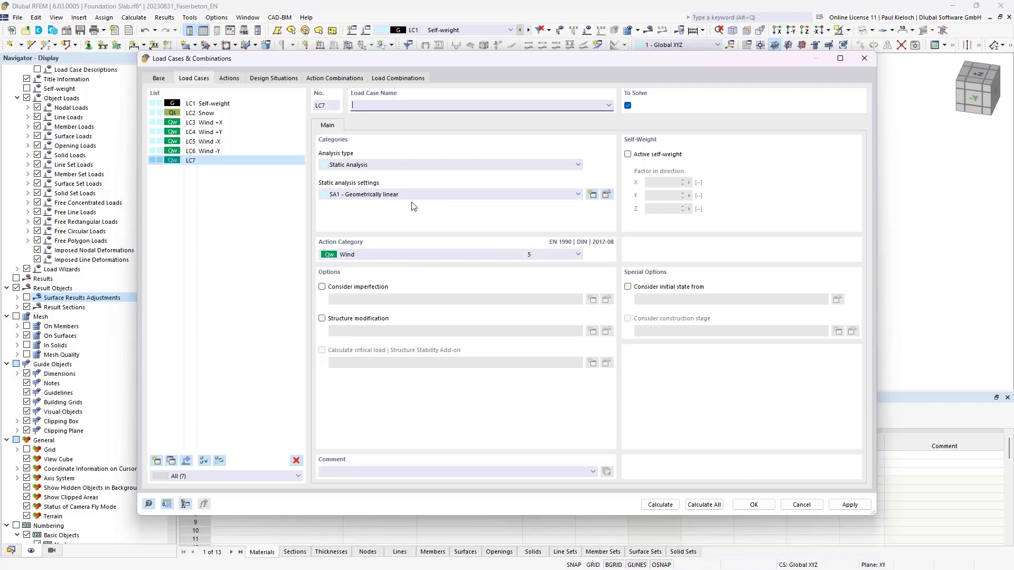
pyautogui.write('oad')
pyautogui.click(414, 255)
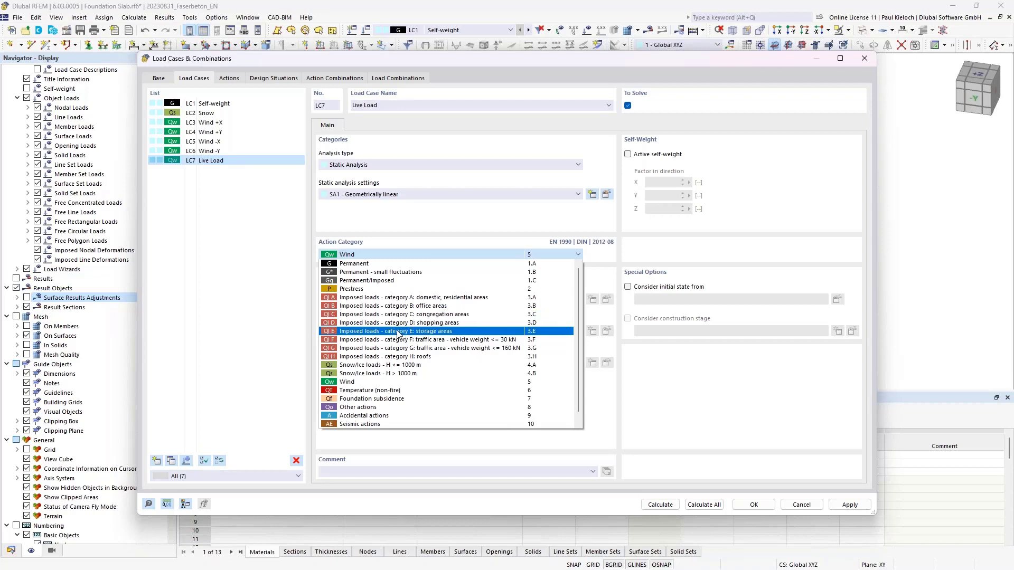
pyautogui.click(397, 331)
pyautogui.click(849, 505)
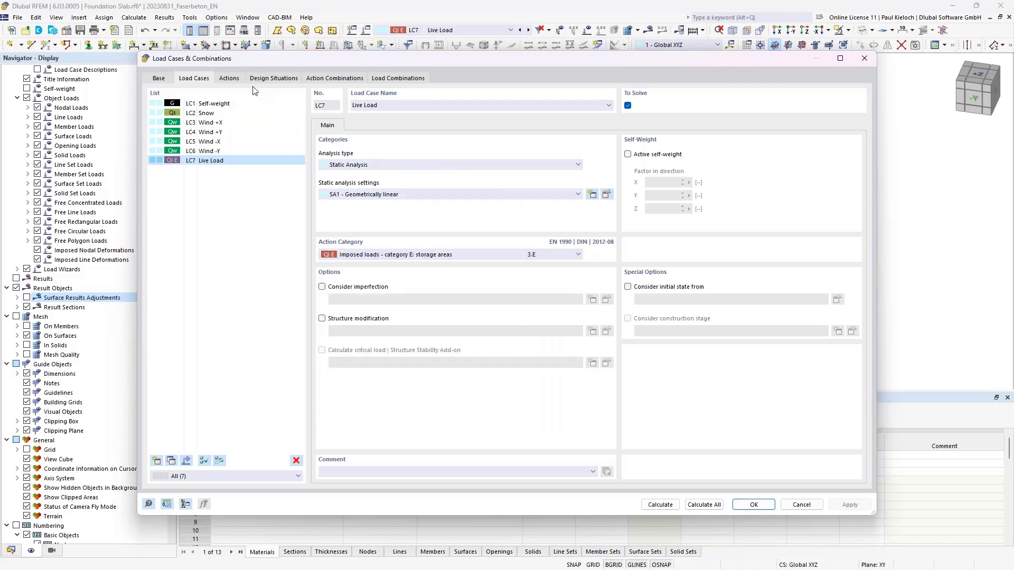
# Step: Review the actions and delete the design situation DS3 SLS - Frequent
pyautogui.click(236, 80)
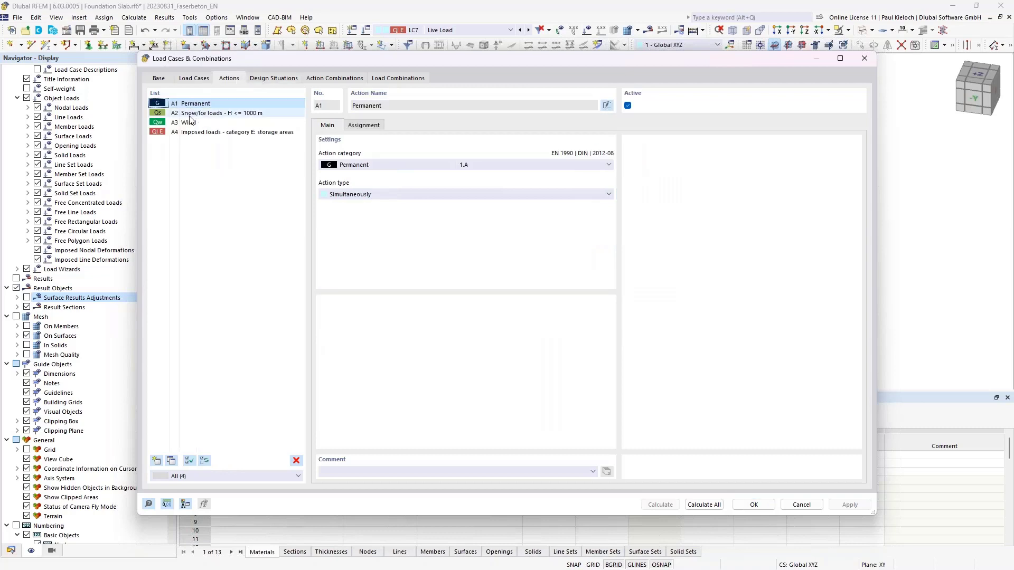
pyautogui.click(287, 79)
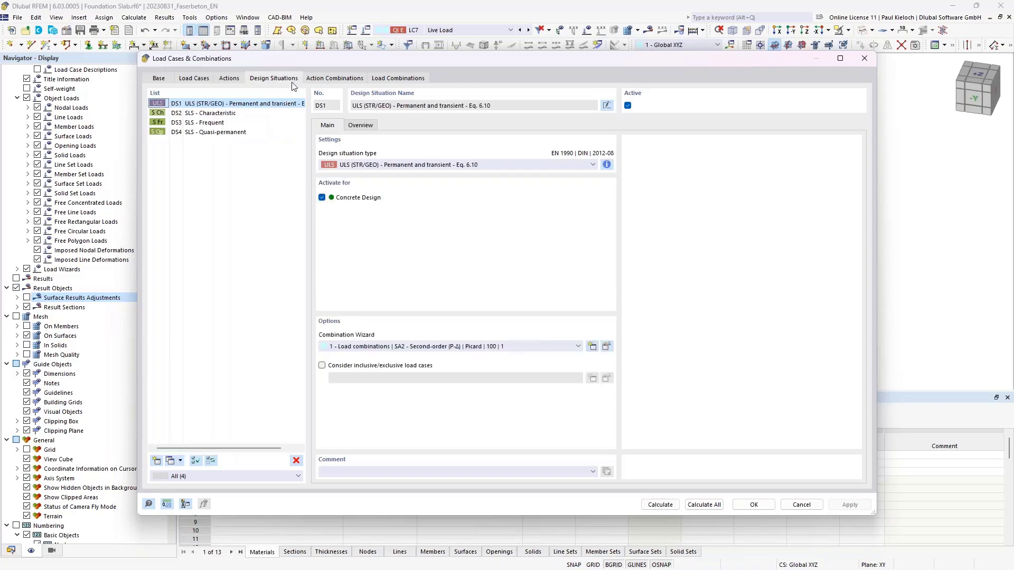
pyautogui.click(225, 125)
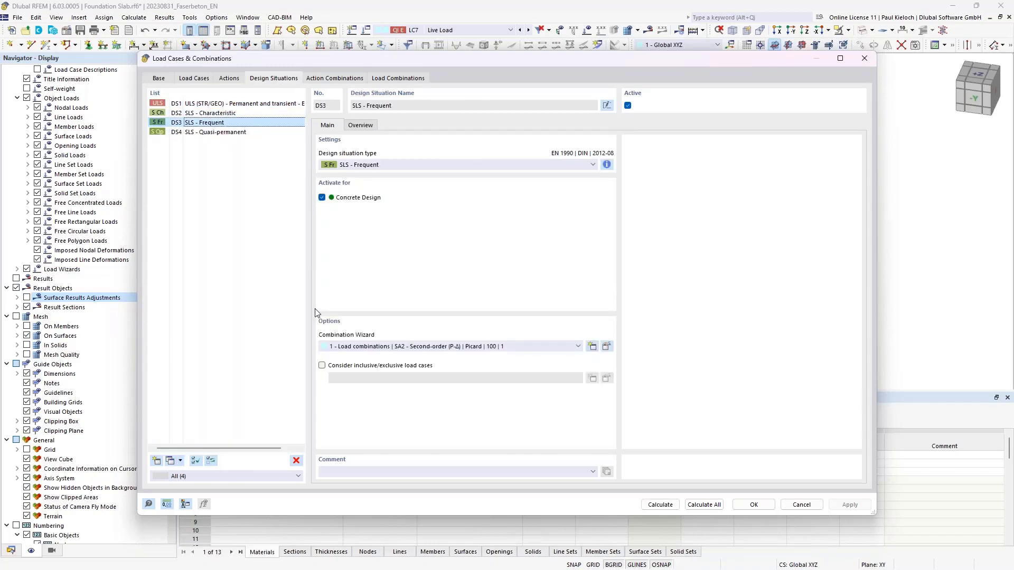
pyautogui.click(297, 461)
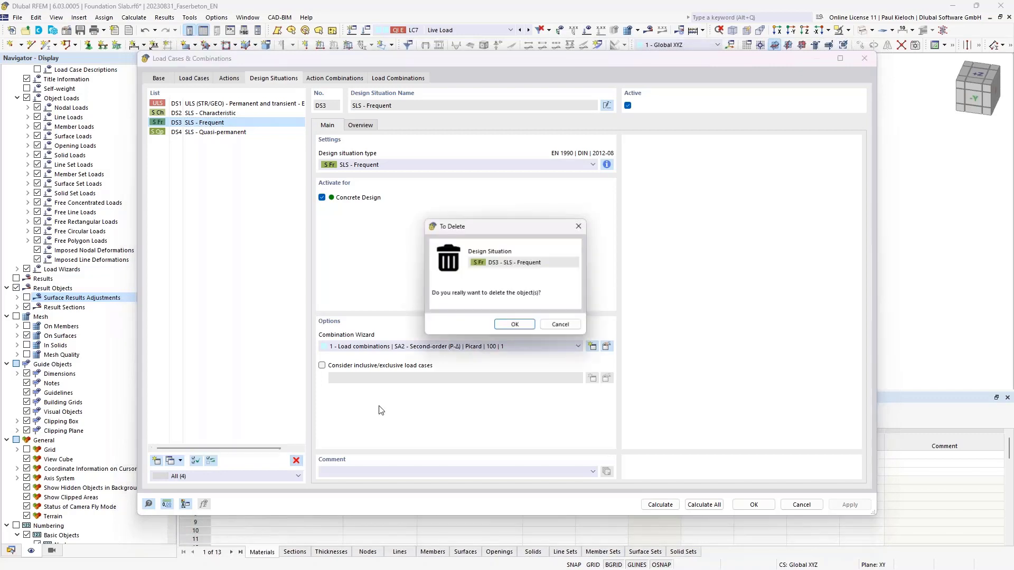
pyautogui.click(517, 330)
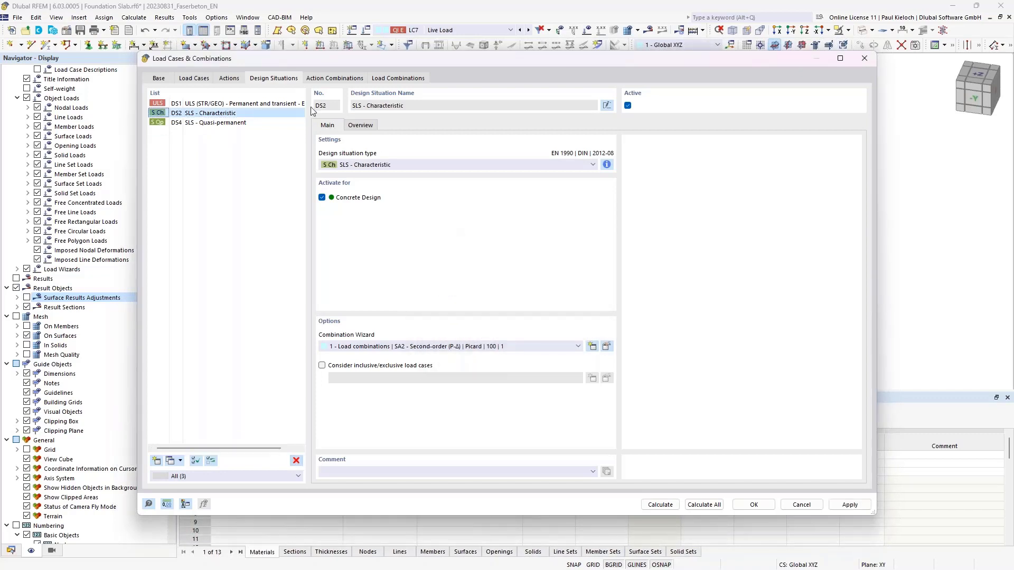
# Step: Deactivate action combinations AC1 to AC27 except AC4, AC8, AC12, AC17, AC21 and AC25, and accept the generated load combinations
pyautogui.click(330, 79)
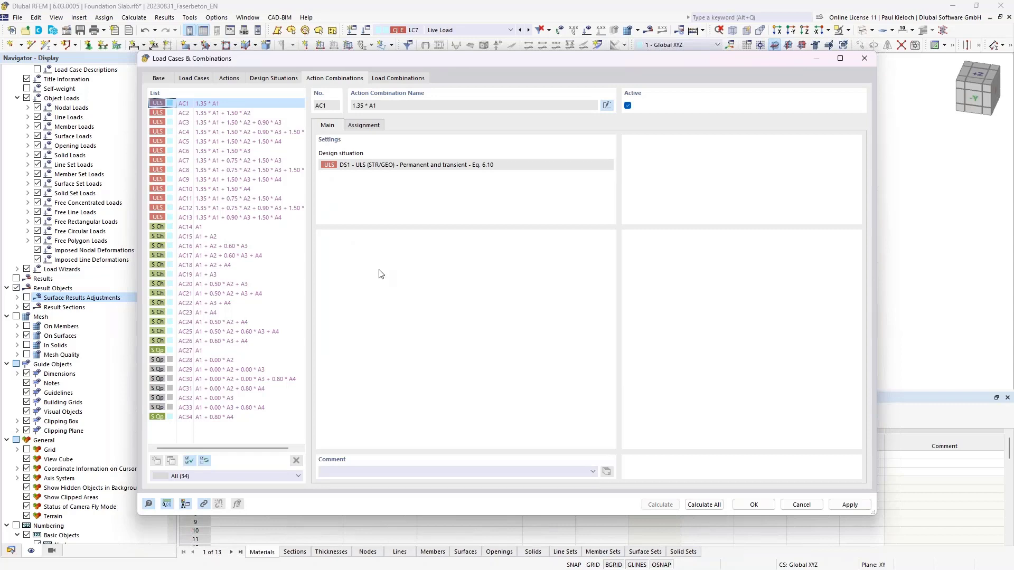
pyautogui.keyDown('shift'); pyautogui.click(258, 351); pyautogui.keyUp('shift')
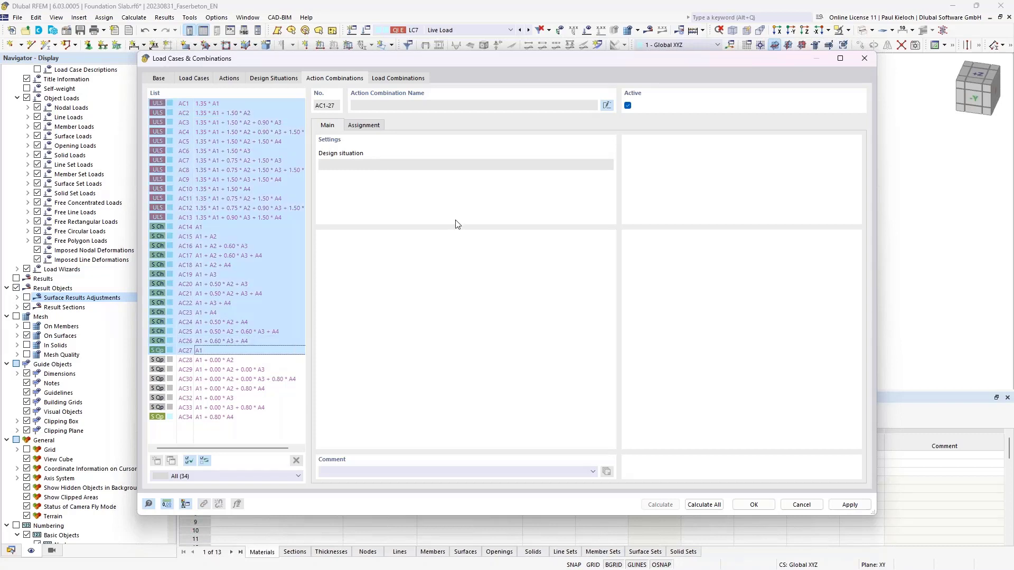
pyautogui.keyDown('ctrl'); pyautogui.click(296, 132); pyautogui.keyUp('ctrl')
pyautogui.keyDown('ctrl'); pyautogui.click(297, 170); pyautogui.keyUp('ctrl')
pyautogui.keyDown('ctrl'); pyautogui.click(305, 208); pyautogui.keyUp('ctrl')
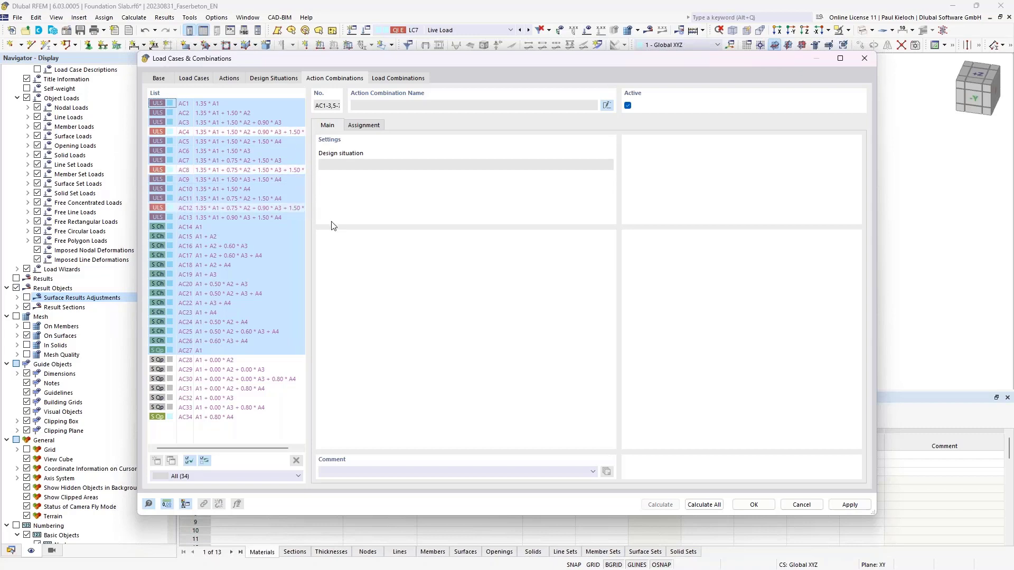
pyautogui.keyDown('ctrl'); pyautogui.click(286, 256); pyautogui.keyUp('ctrl')
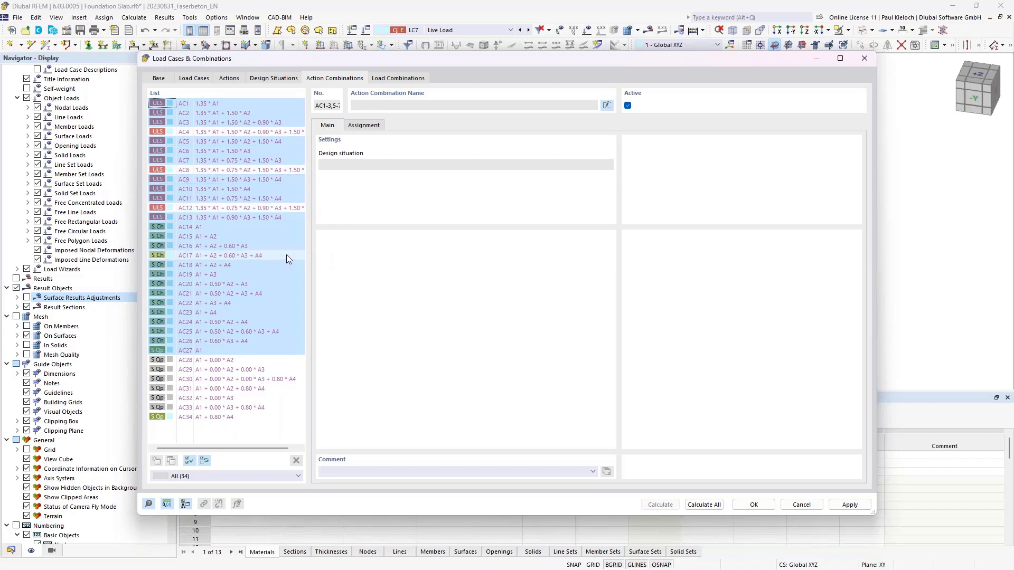
pyautogui.keyDown('ctrl'); pyautogui.click(289, 292); pyautogui.keyUp('ctrl')
pyautogui.keyDown('ctrl'); pyautogui.click(290, 331); pyautogui.keyUp('ctrl')
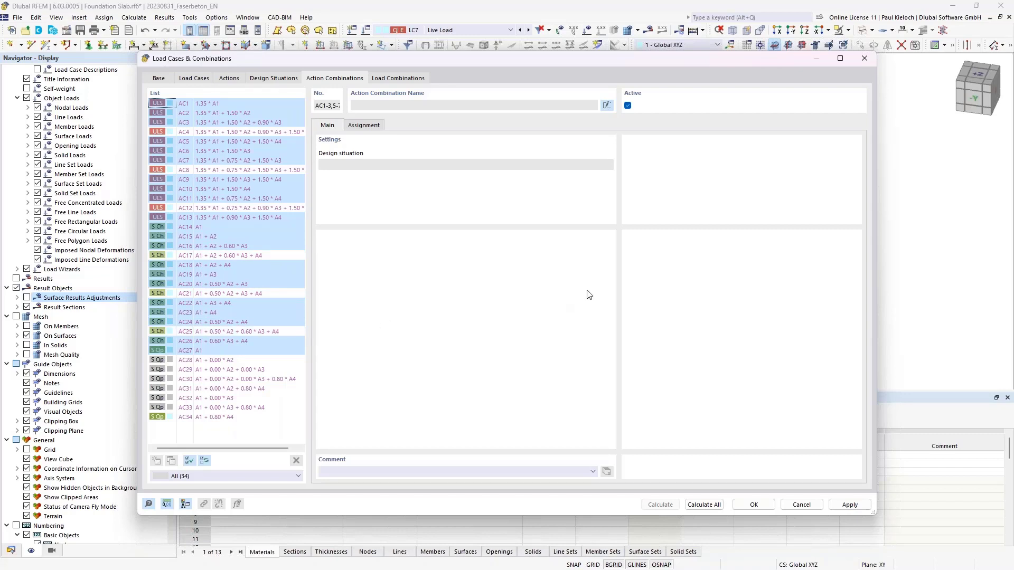
pyautogui.click(628, 106)
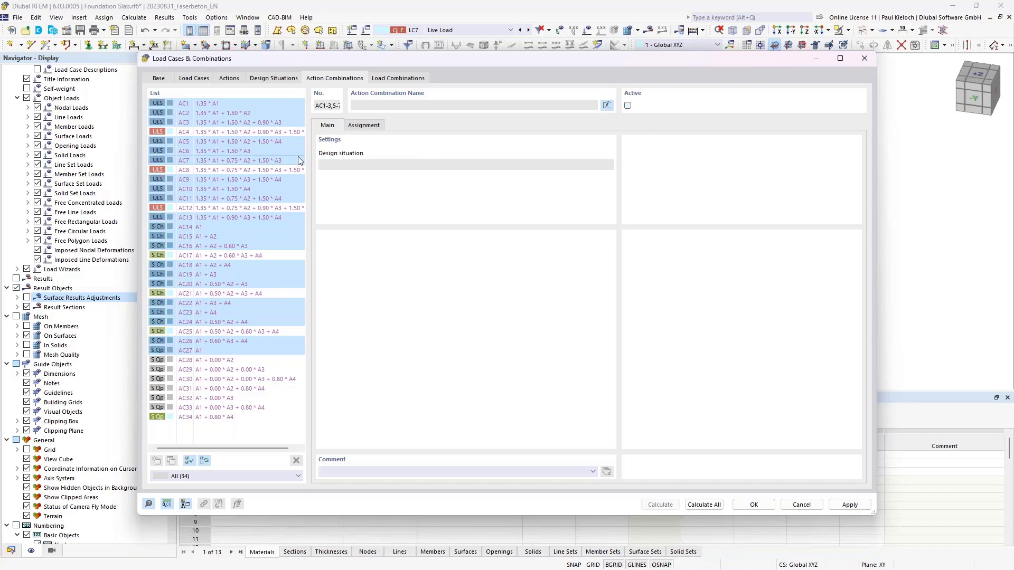
pyautogui.click(270, 151)
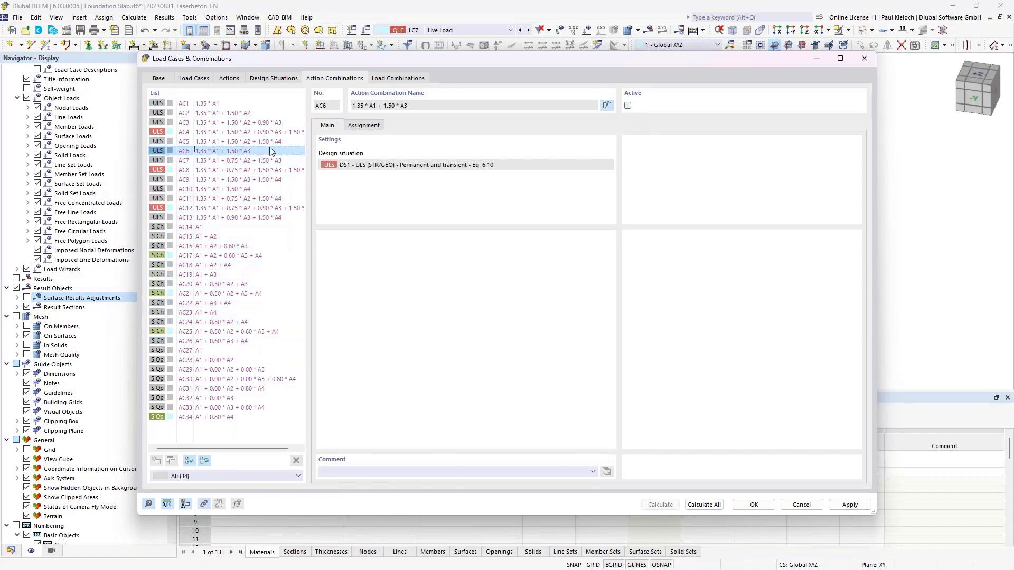
pyautogui.click(403, 78)
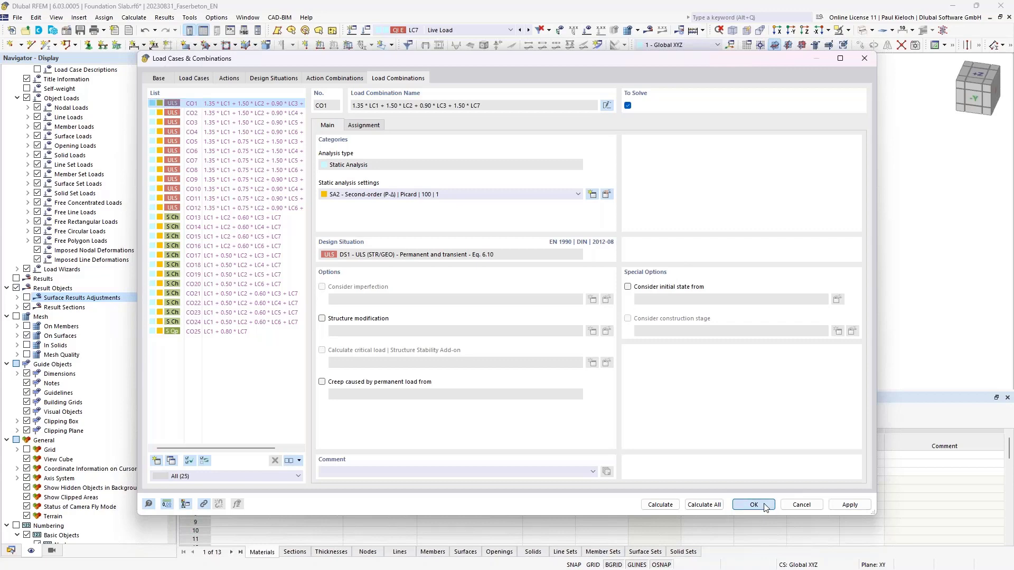
pyautogui.press('Return')
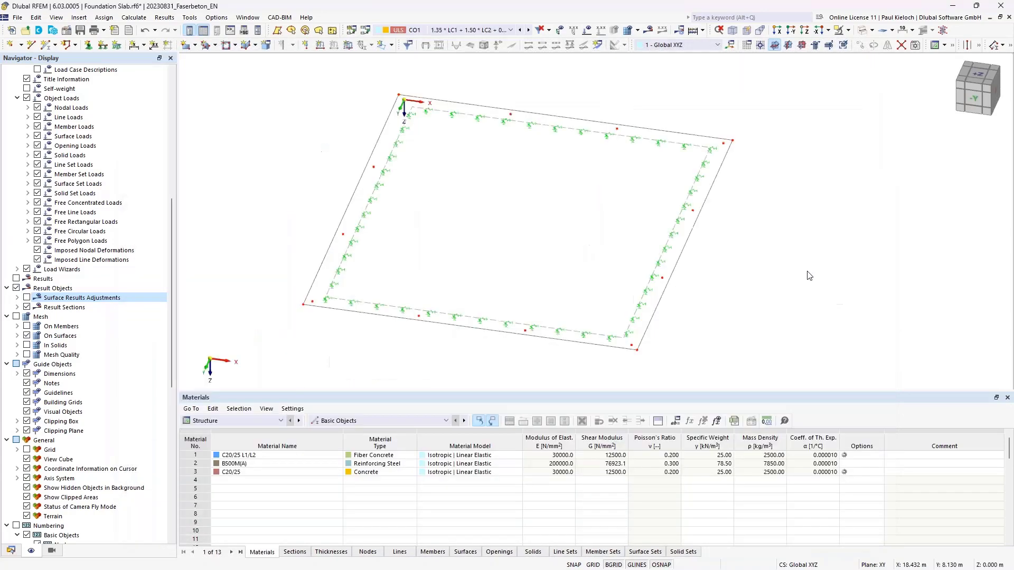
# Step: Return to the model data tree and collapse its Loads, Load Cases & Combinations, Special Objects and Types for Nodes branches
pyautogui.moveTo(809, 274); pyautogui.dragTo(738, 263, button='middle')
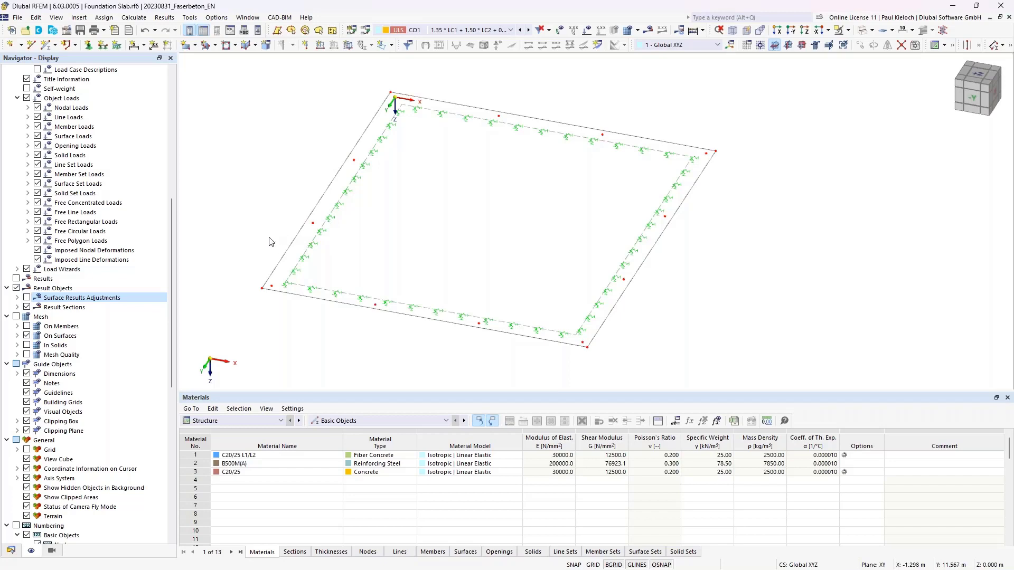
pyautogui.click(11, 551)
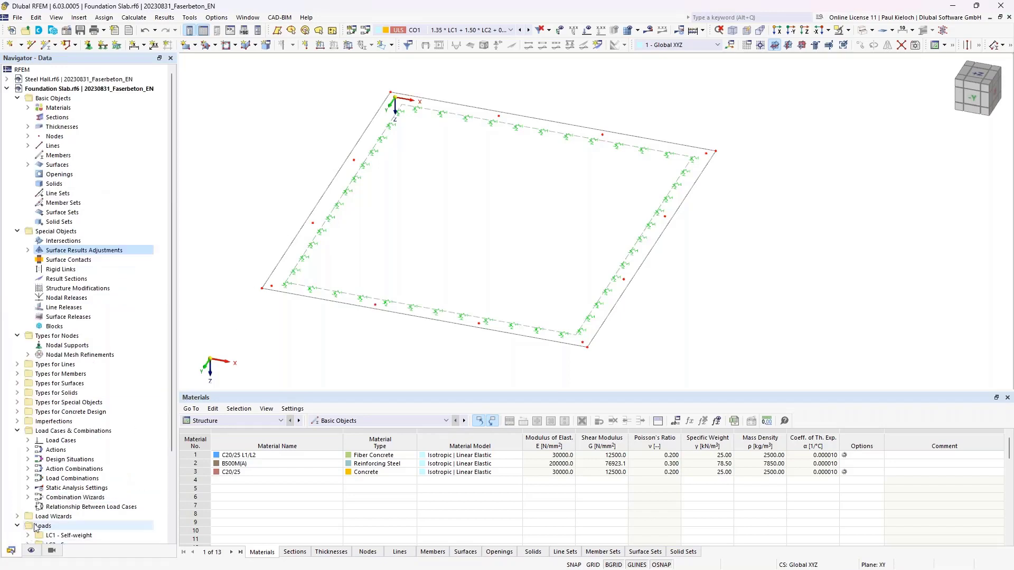
pyautogui.scroll(-4, 117, 385)
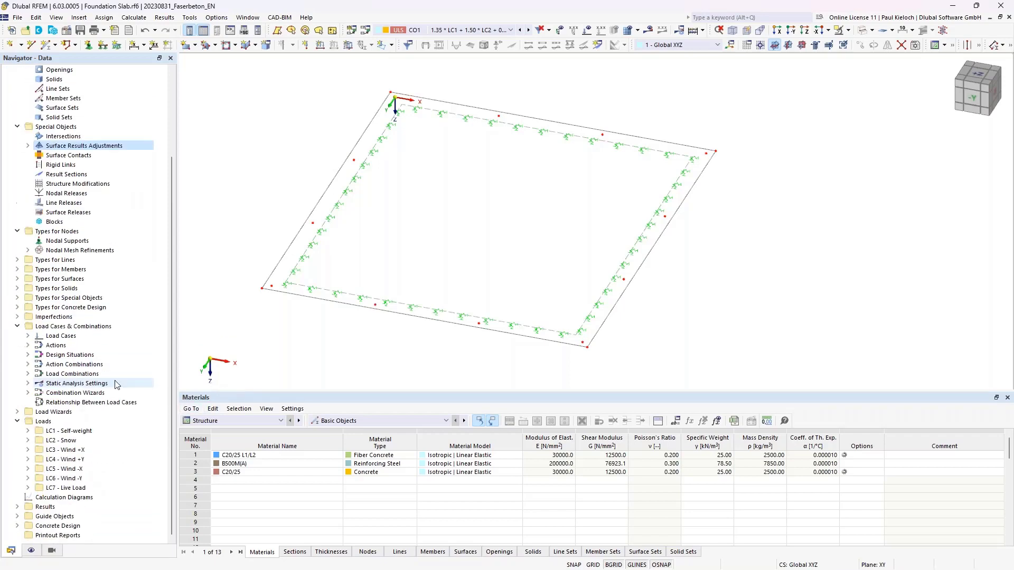
pyautogui.click(68, 413)
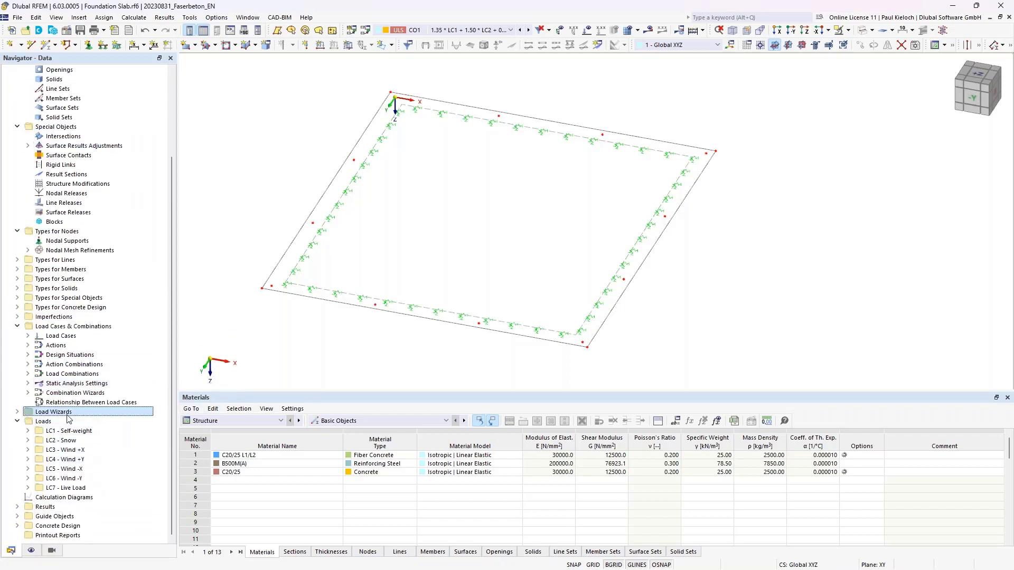
pyautogui.click(17, 421)
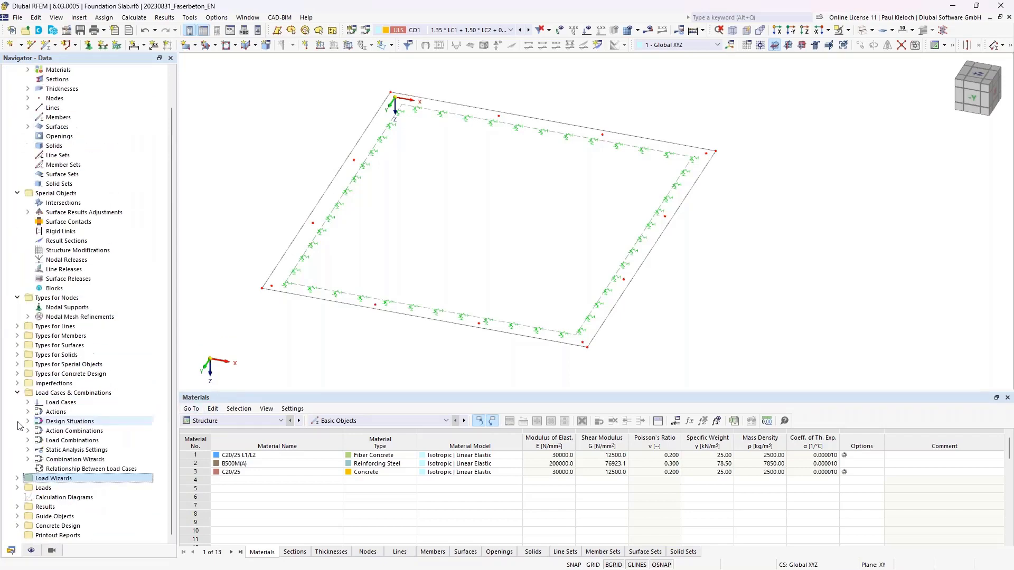
pyautogui.click(17, 393)
pyautogui.click(17, 231)
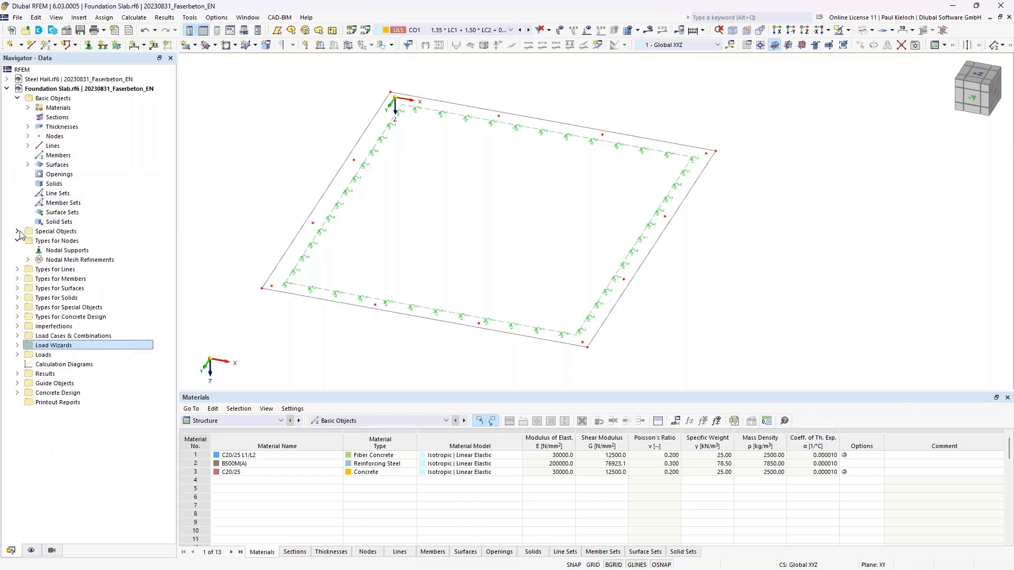
pyautogui.click(16, 241)
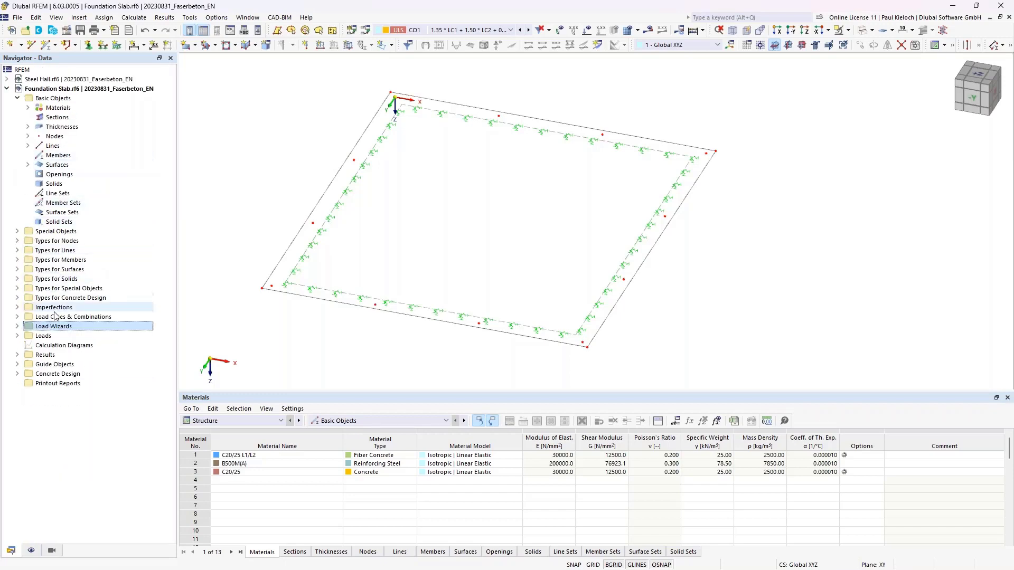
# Step: Create a new Import Support Reactions load wizard with Steel Hall as the connected model
pyautogui.click(17, 327)
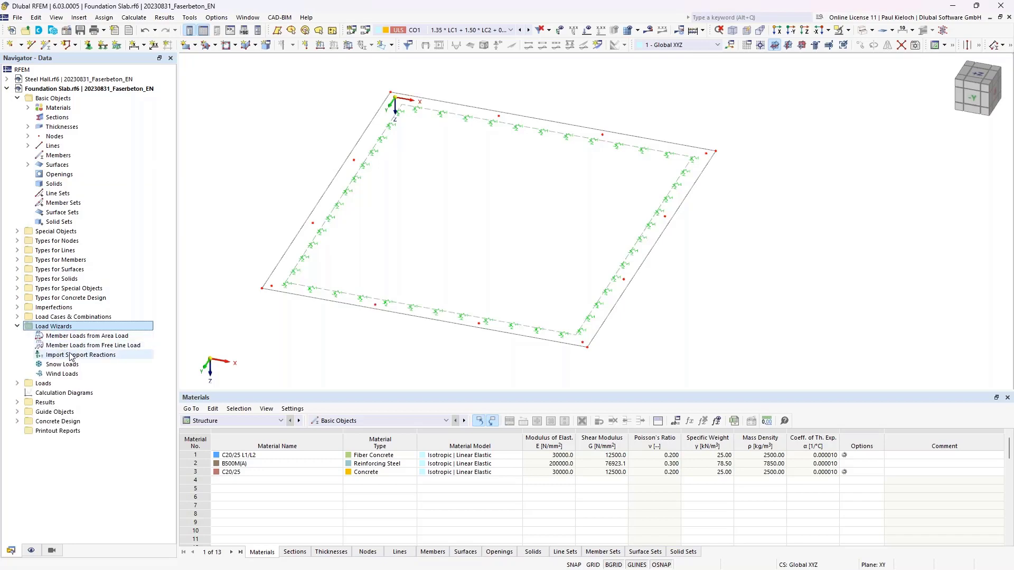
pyautogui.click(128, 358)
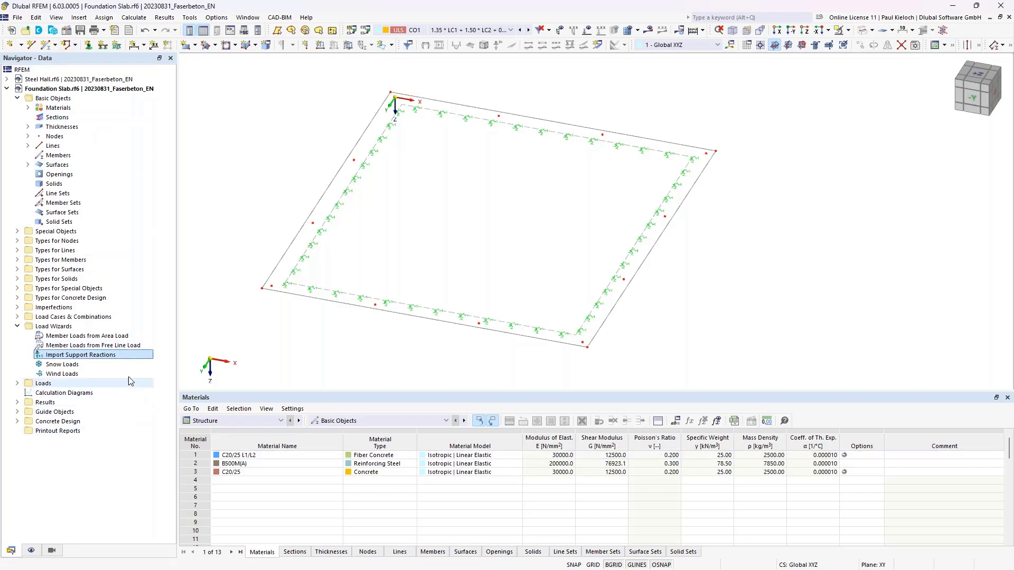
pyautogui.rightClick(123, 359)
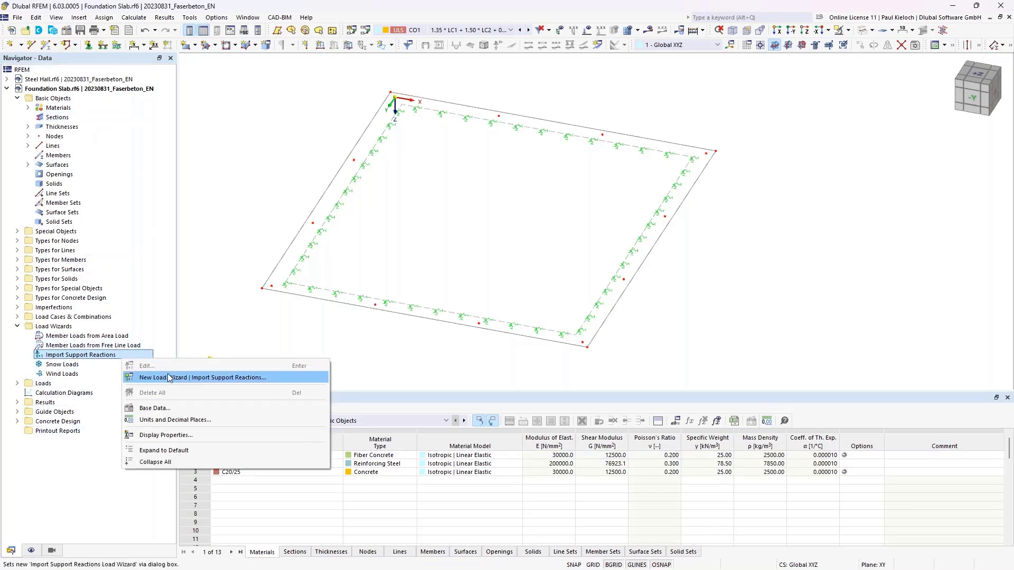
pyautogui.click(193, 378)
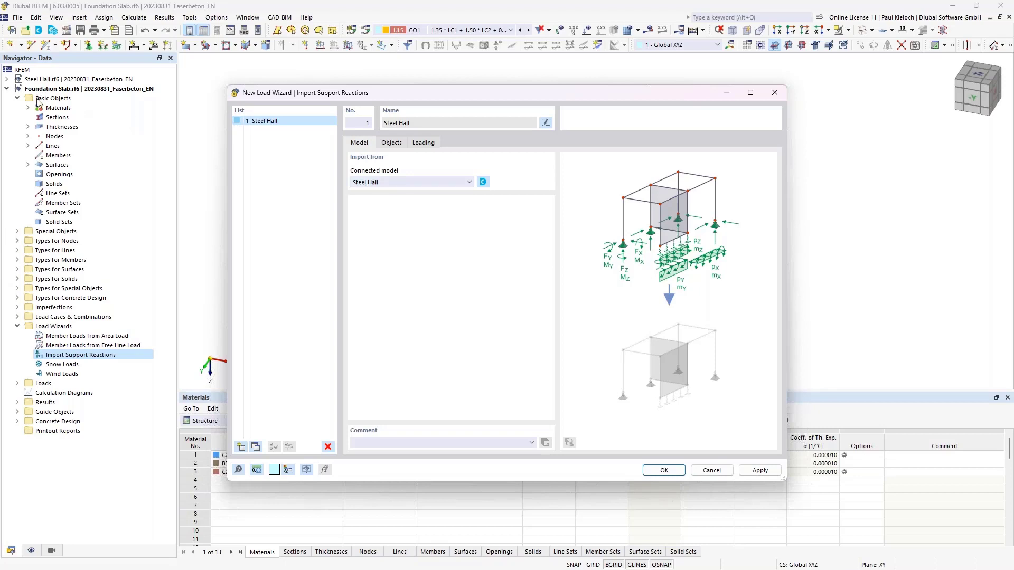
pyautogui.click(389, 182)
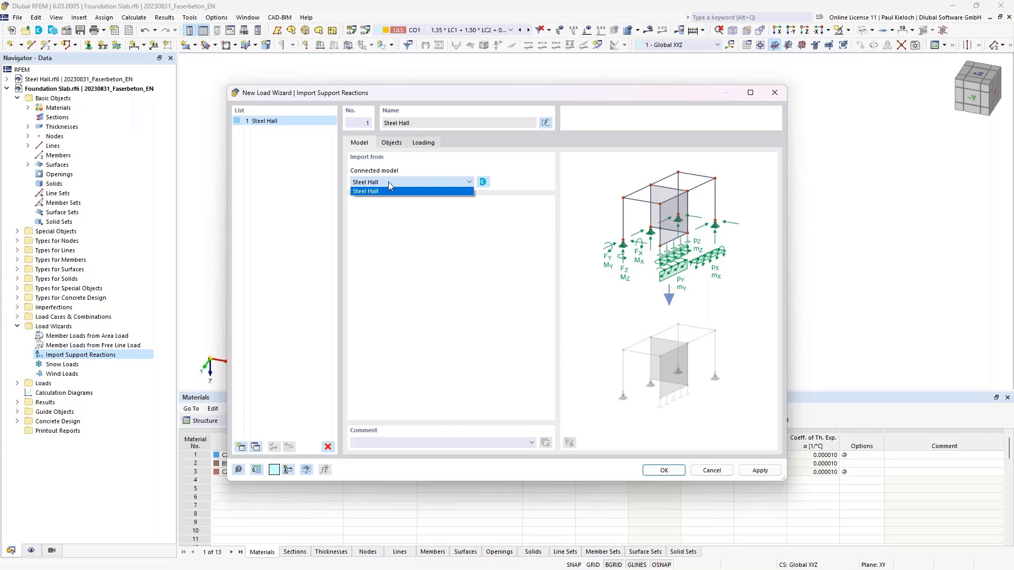
pyautogui.click(388, 182)
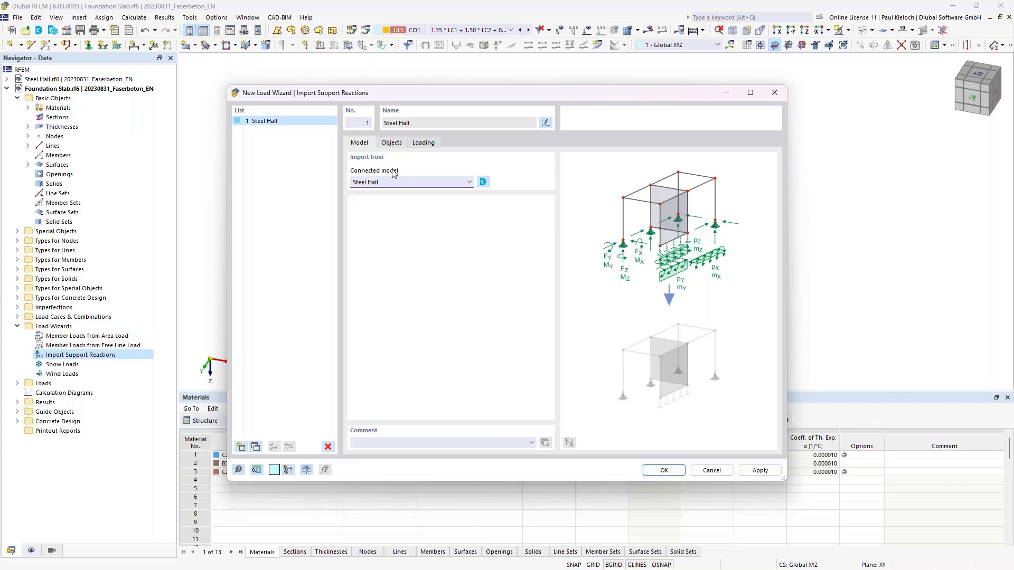
# Step: Assign the reactions to nodes 1 to 12 of the current model and set the loading connection type to Automatically
pyautogui.click(392, 143)
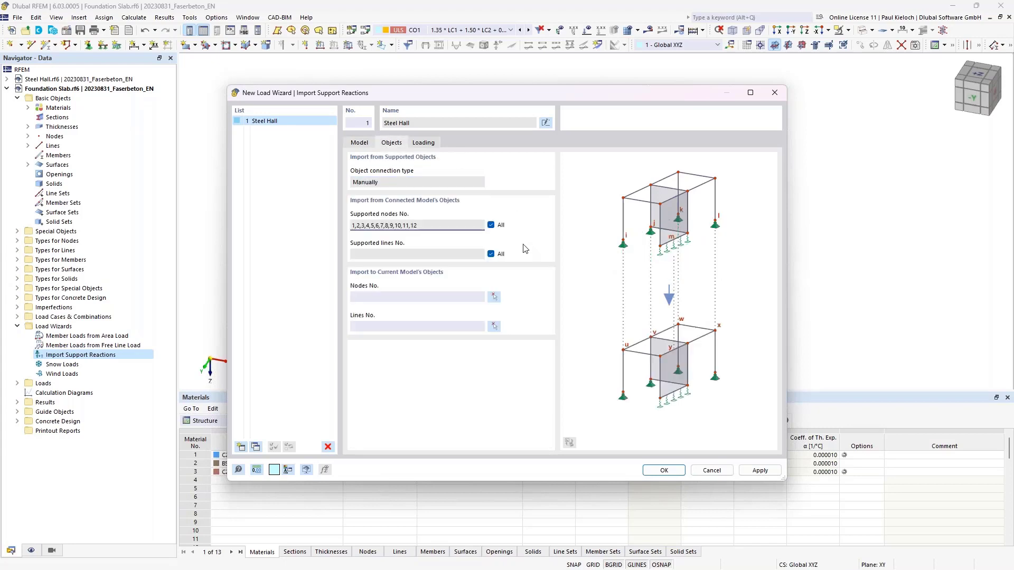
pyautogui.click(438, 296)
pyautogui.click(415, 330)
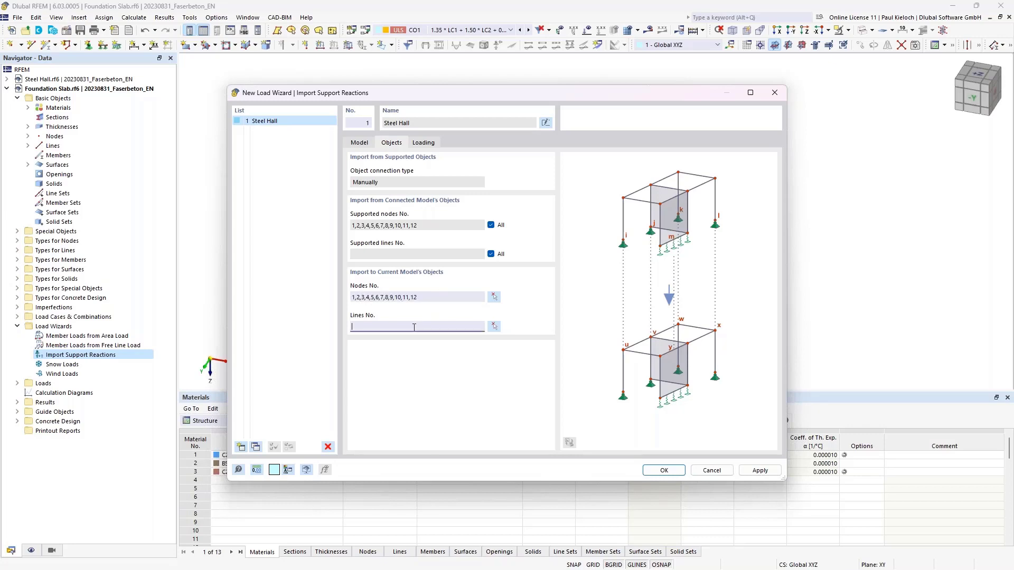
pyautogui.click(426, 141)
pyautogui.click(446, 213)
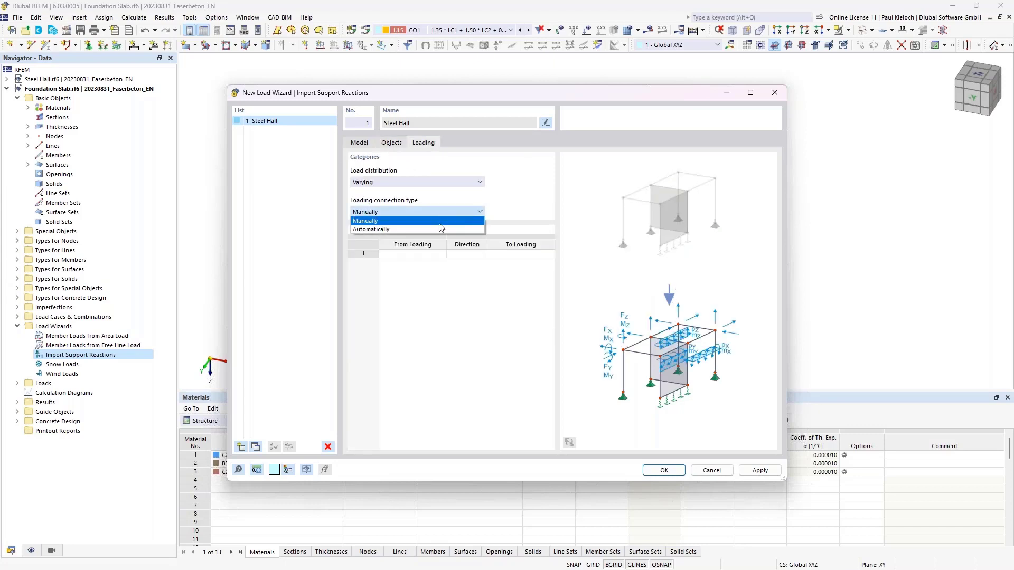
pyautogui.click(435, 229)
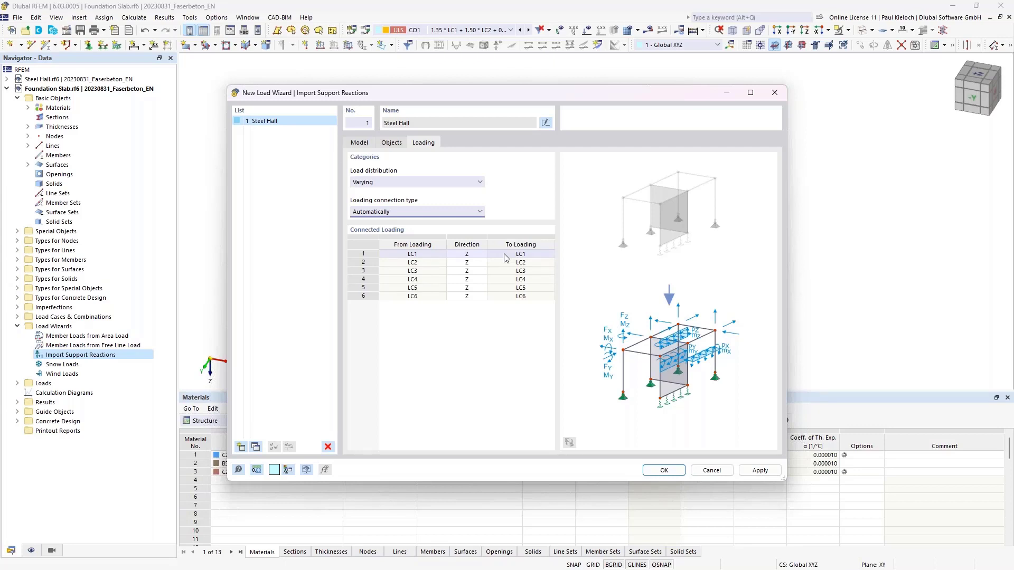
# Step: Set the connected loading of LC1 and LC2 to import reactions in directions X, Y and Z
pyautogui.click(479, 258)
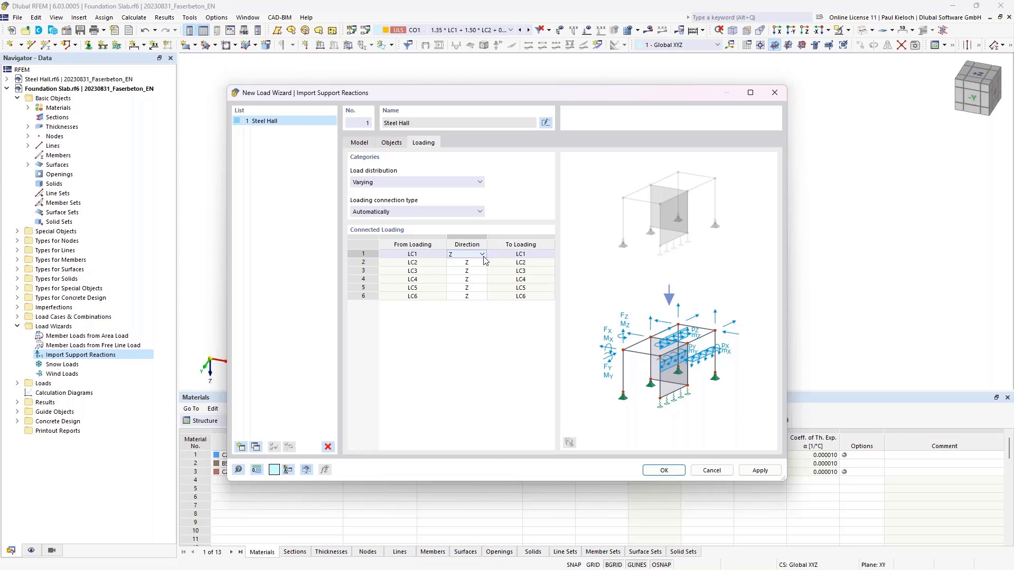
pyautogui.click(481, 255)
pyautogui.click(454, 271)
pyautogui.click(454, 262)
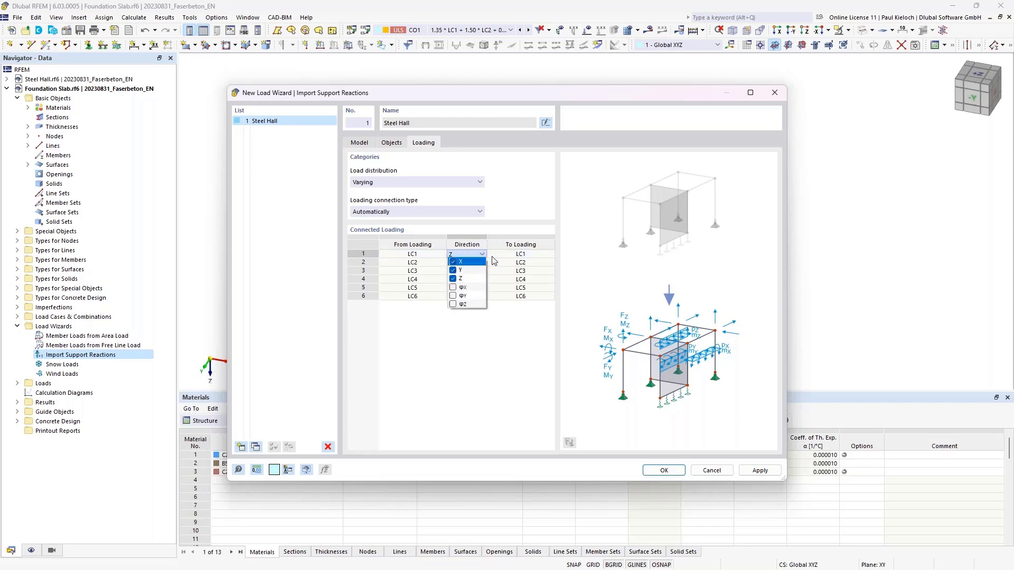
pyautogui.click(493, 256)
pyautogui.click(478, 265)
pyautogui.click(481, 262)
pyautogui.click(453, 279)
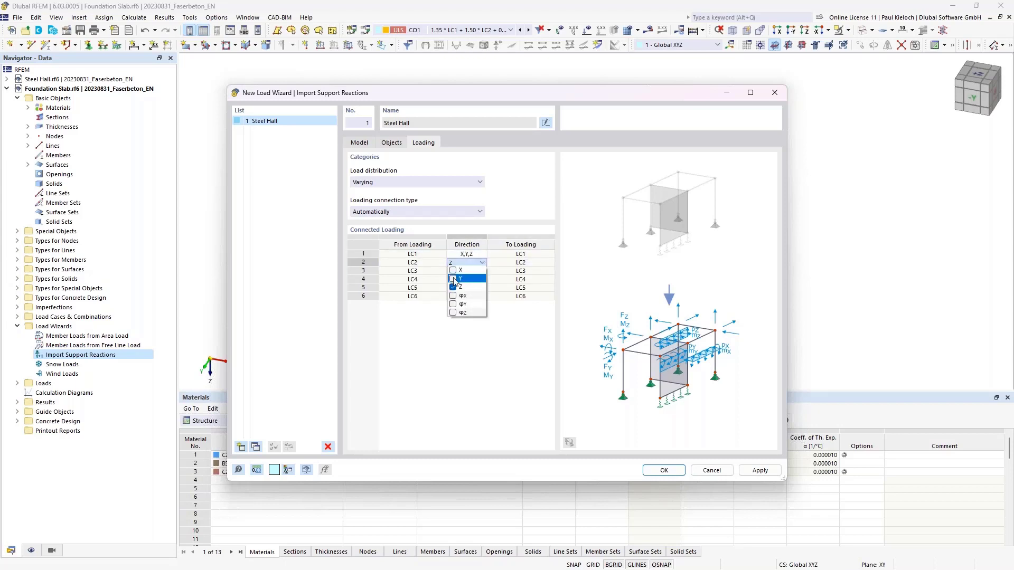
pyautogui.click(453, 271)
pyautogui.click(494, 263)
# Step: Set the import directions of the LC3 and LC4 connected loading to X, Y and Z
pyautogui.click(478, 271)
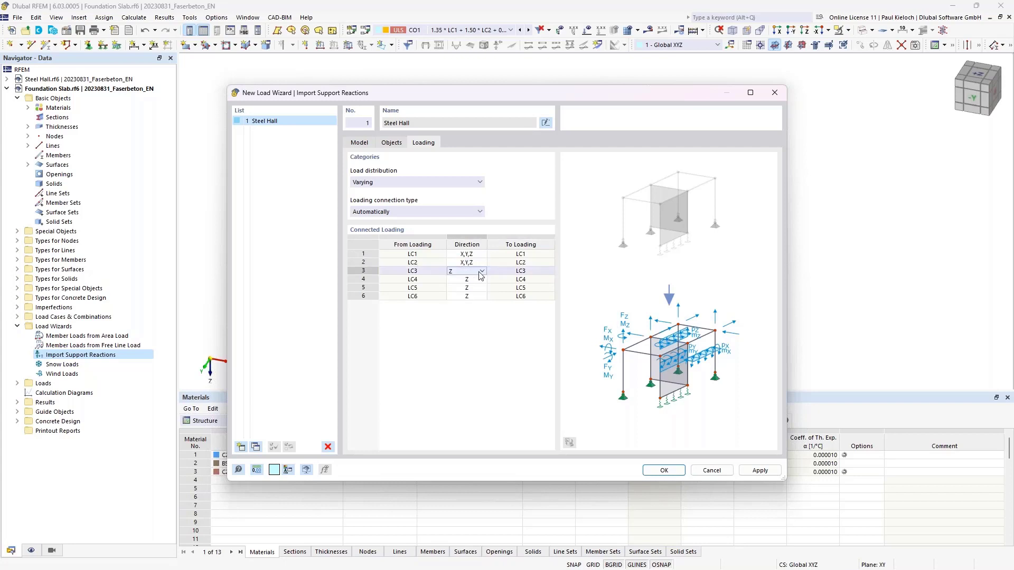
pyautogui.click(482, 271)
pyautogui.click(453, 279)
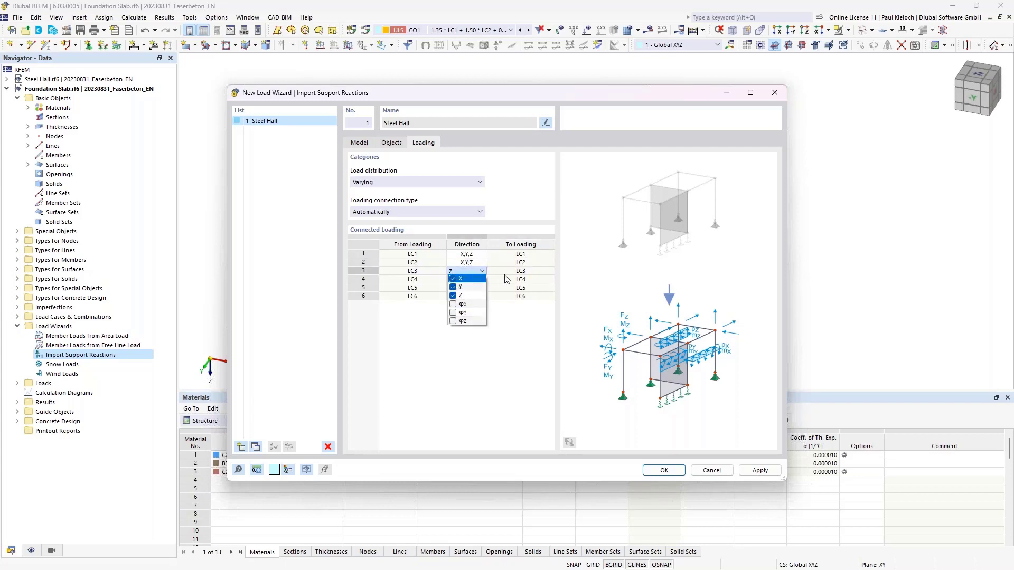
pyautogui.click(467, 279)
pyautogui.click(467, 279)
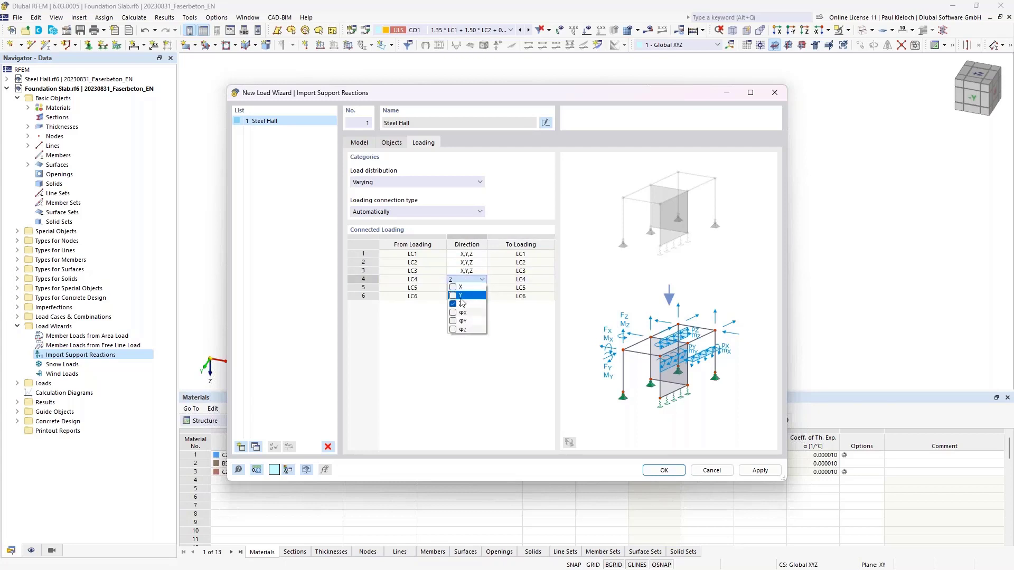
pyautogui.click(457, 296)
pyautogui.click(455, 288)
pyautogui.click(509, 288)
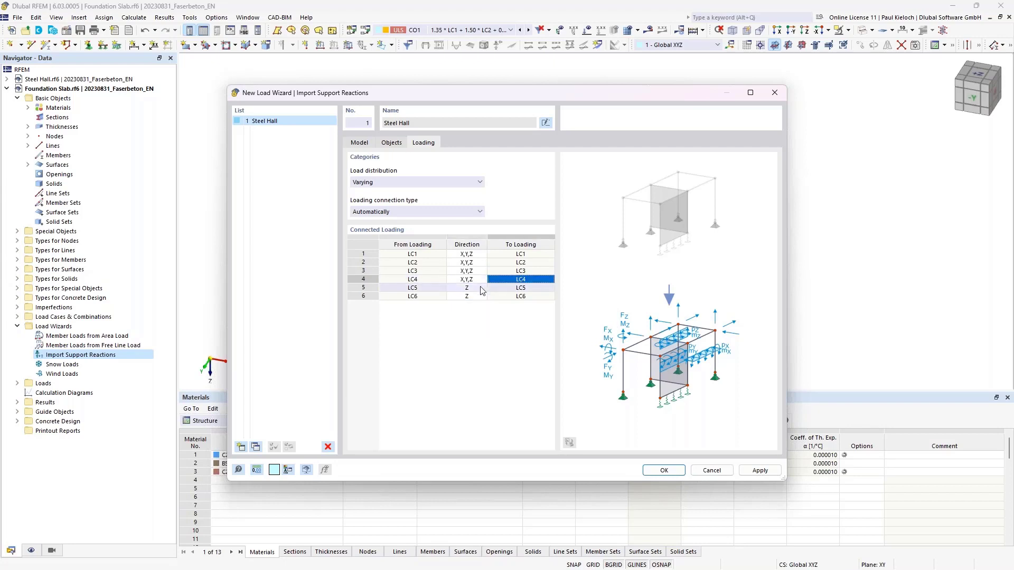
# Step: Set the import directions of LC5 and LC6 to X, Y and Z and accept the support reaction import
pyautogui.click(477, 289)
pyautogui.click(478, 289)
pyautogui.click(455, 304)
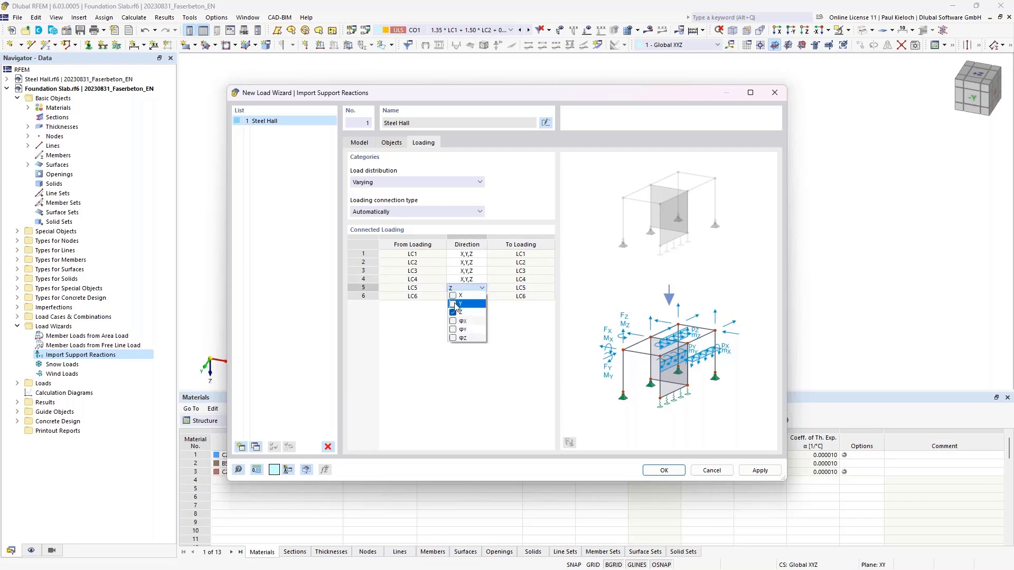
pyautogui.click(455, 296)
pyautogui.click(500, 290)
pyautogui.click(475, 297)
pyautogui.click(478, 297)
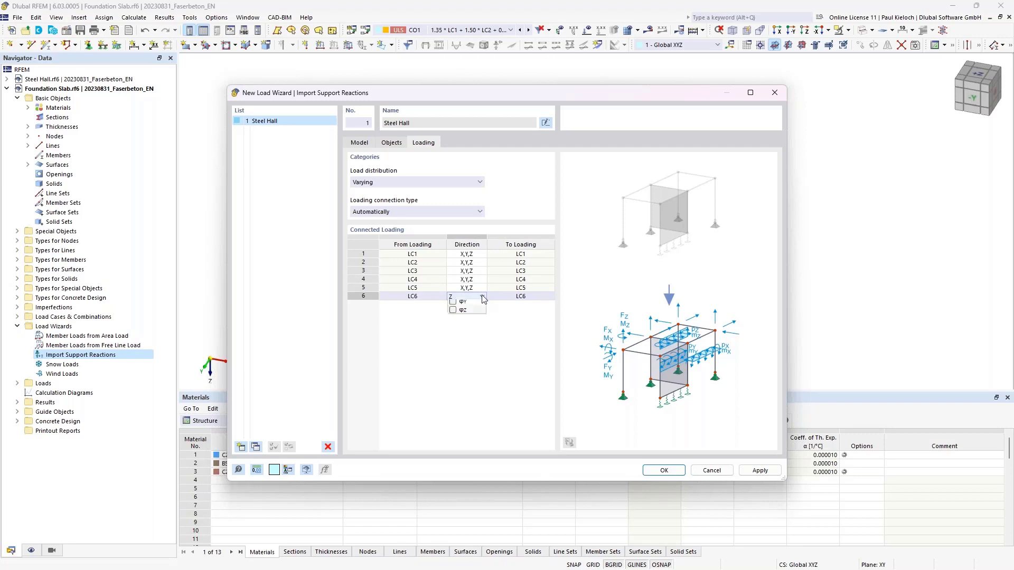
pyautogui.click(453, 313)
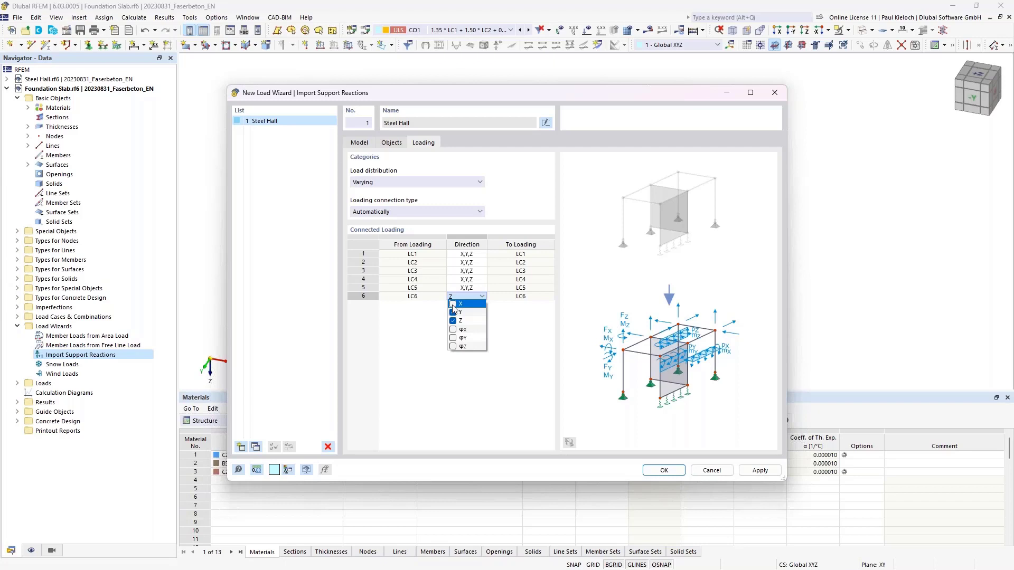
pyautogui.click(453, 305)
pyautogui.click(502, 298)
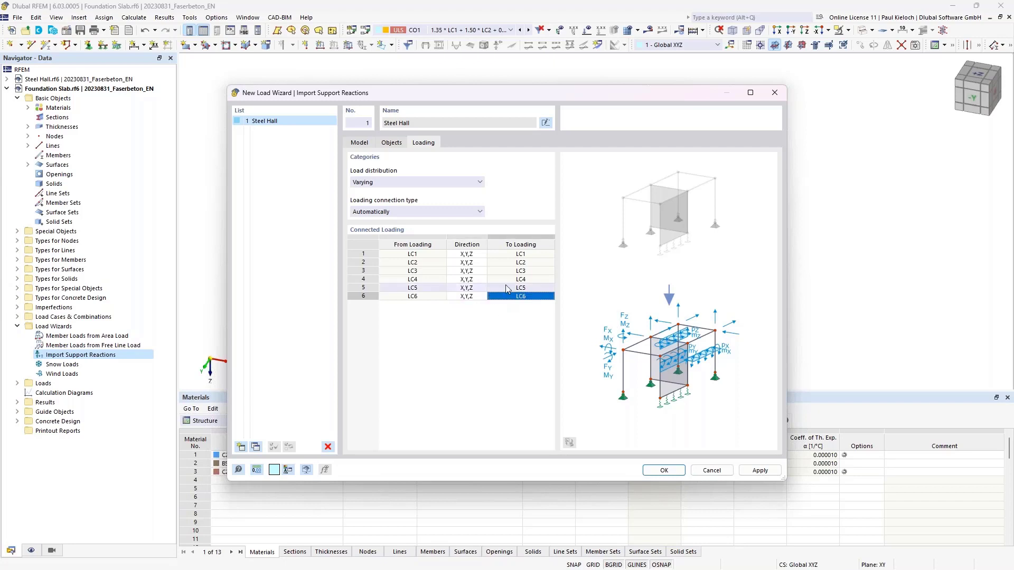
pyautogui.click(664, 471)
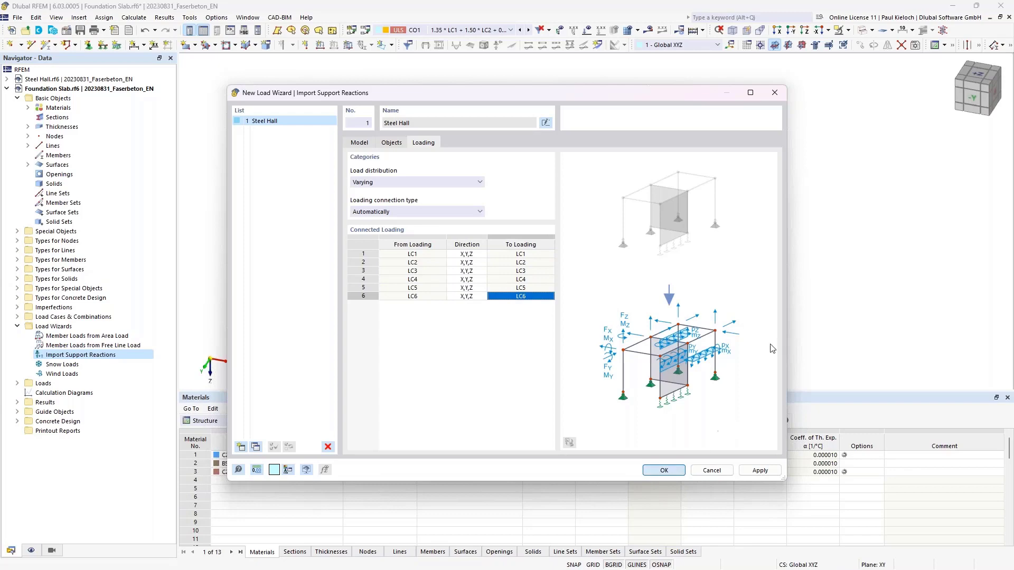
# Step: Switch to load case LC1 Self-weight and calculate its results with the imported support reactions
pyautogui.click(470, 30)
pyautogui.click(454, 40)
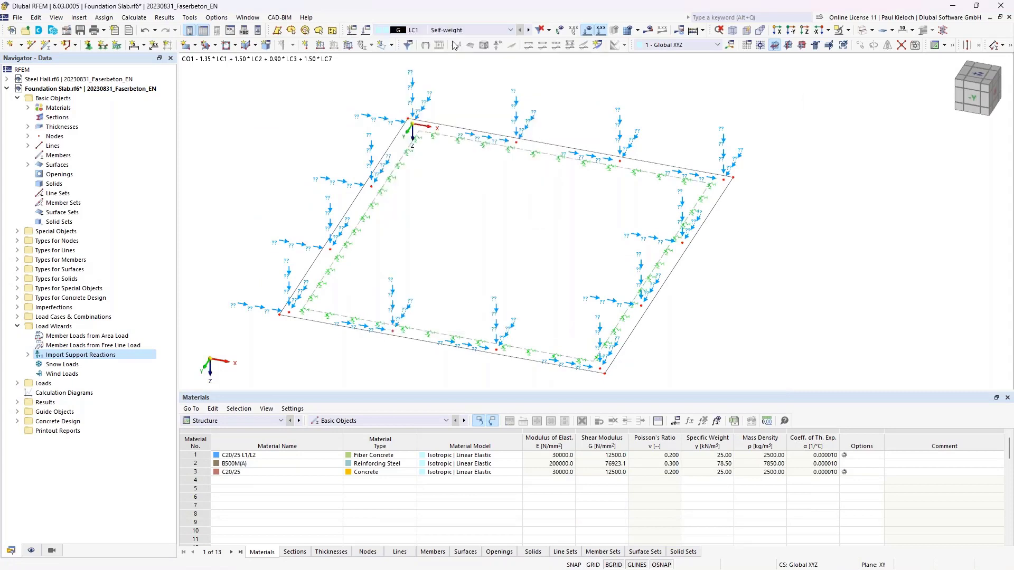
pyautogui.keyDown('ctrl'); pyautogui.moveTo(672, 125); pyautogui.dragTo(665, 115, button='middle'); pyautogui.keyUp('ctrl')
pyautogui.moveTo(665, 115); pyautogui.dragTo(669, 96, button='middle')
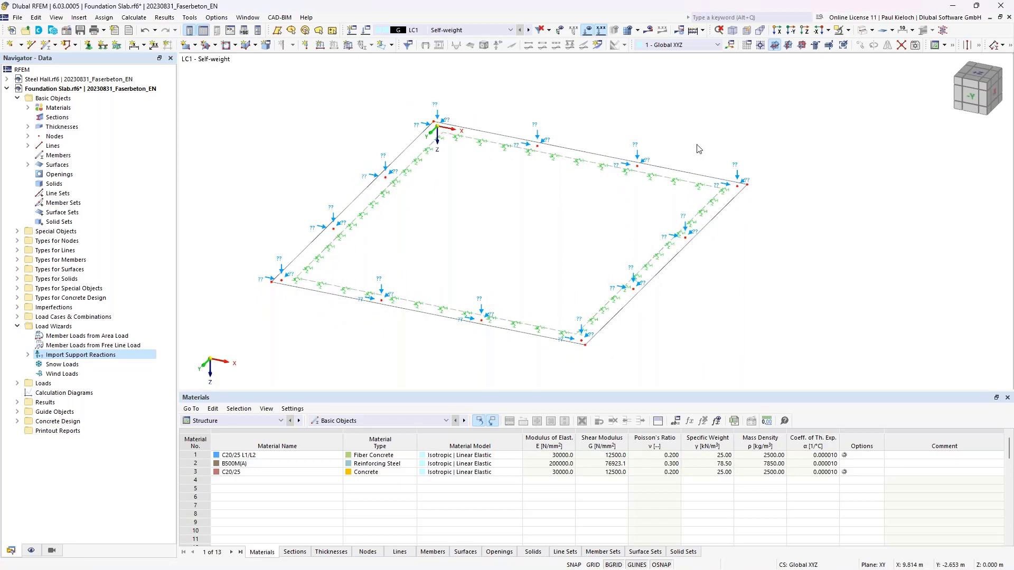
pyautogui.moveTo(699, 147); pyautogui.dragTo(707, 146, button='middle')
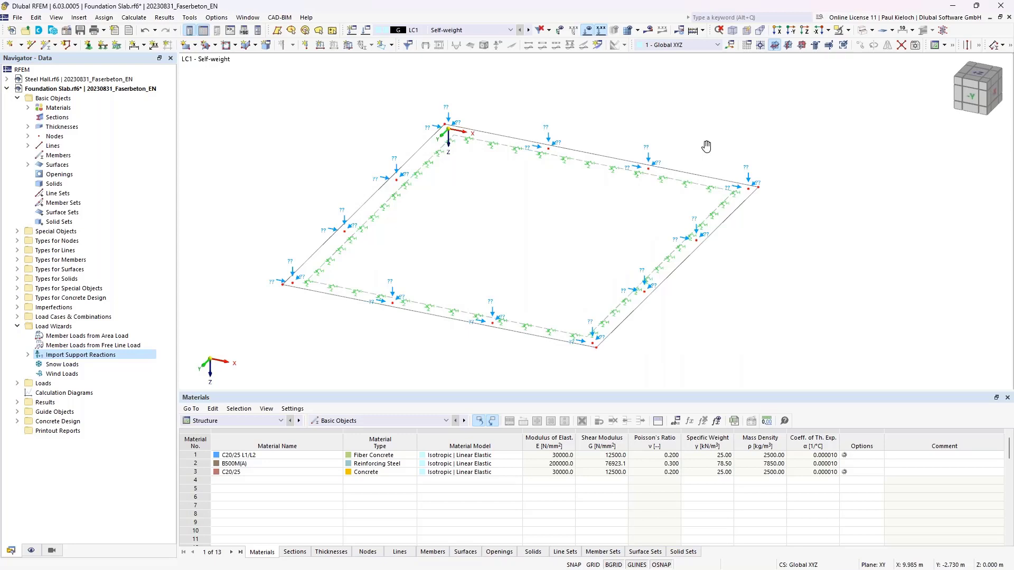
pyautogui.moveTo(707, 146); pyautogui.dragTo(706, 146, button='middle')
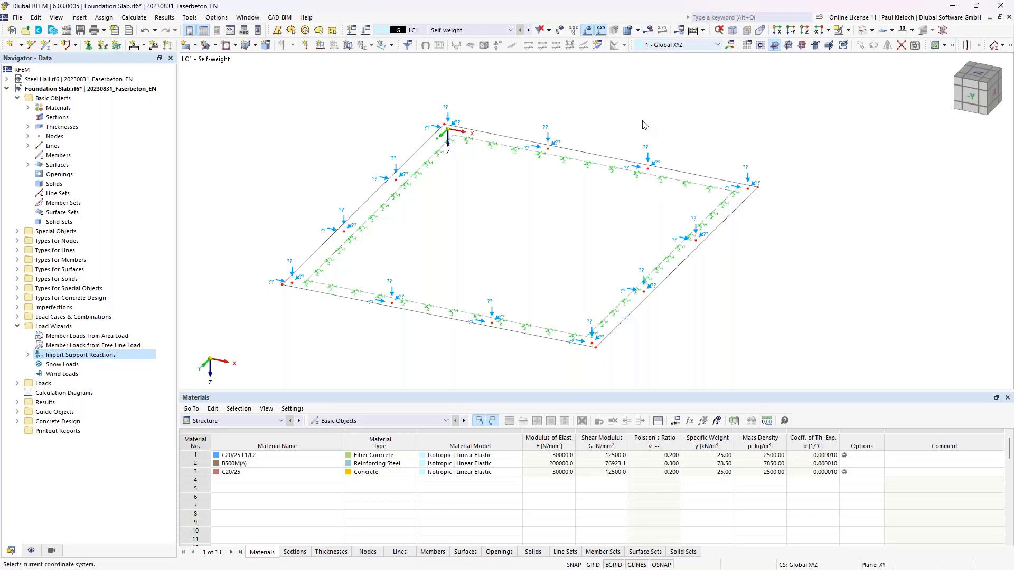
pyautogui.click(649, 30)
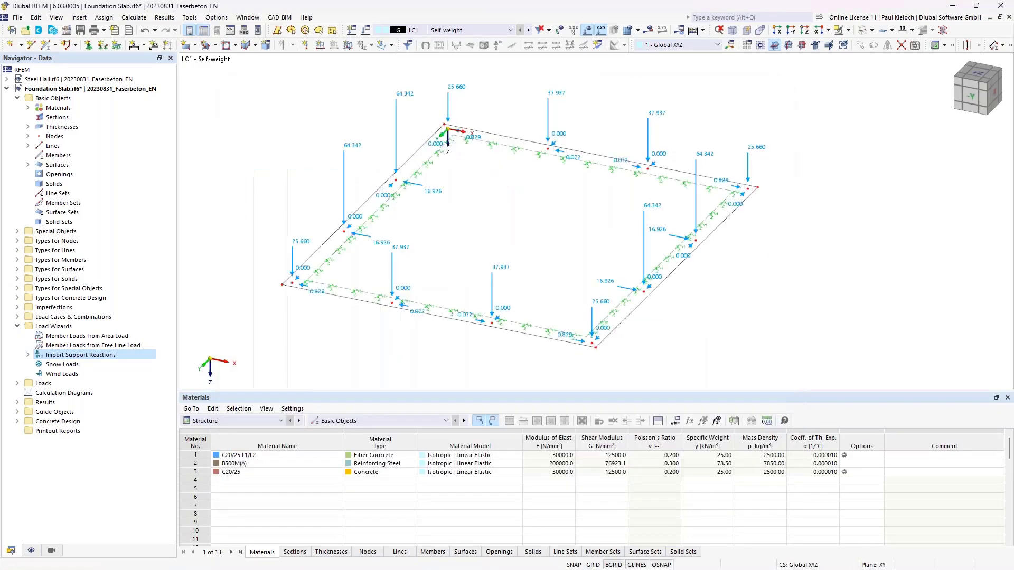
pyautogui.moveTo(699, 251); pyautogui.dragTo(737, 248, button='middle')
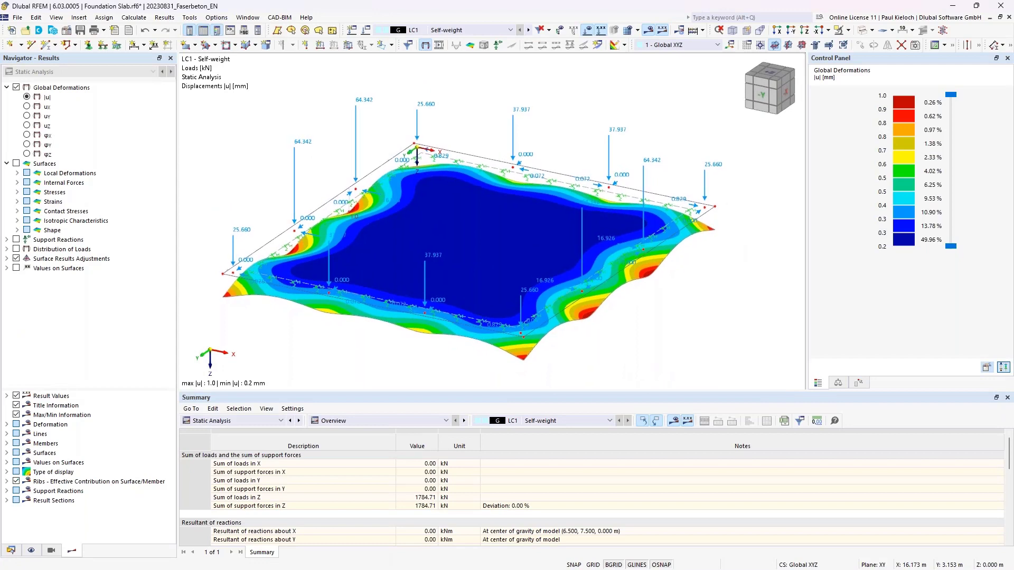
# Step: Examine the LC1 slab deformation with the imported support forces and review the list of load cases and combinations
pyautogui.scroll(-1, 735, 249)
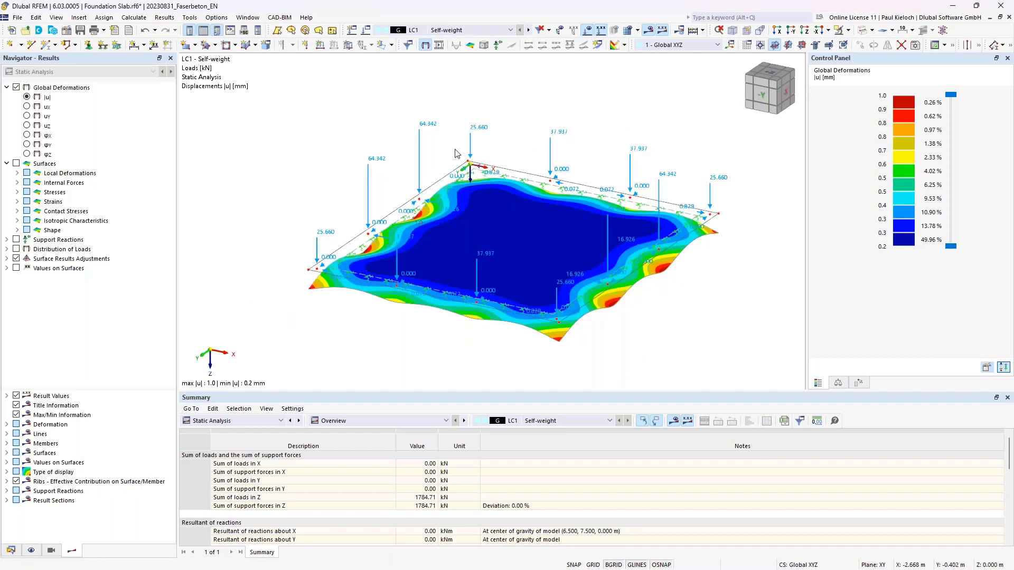
pyautogui.moveTo(617, 122); pyautogui.dragTo(576, 119, button='middle')
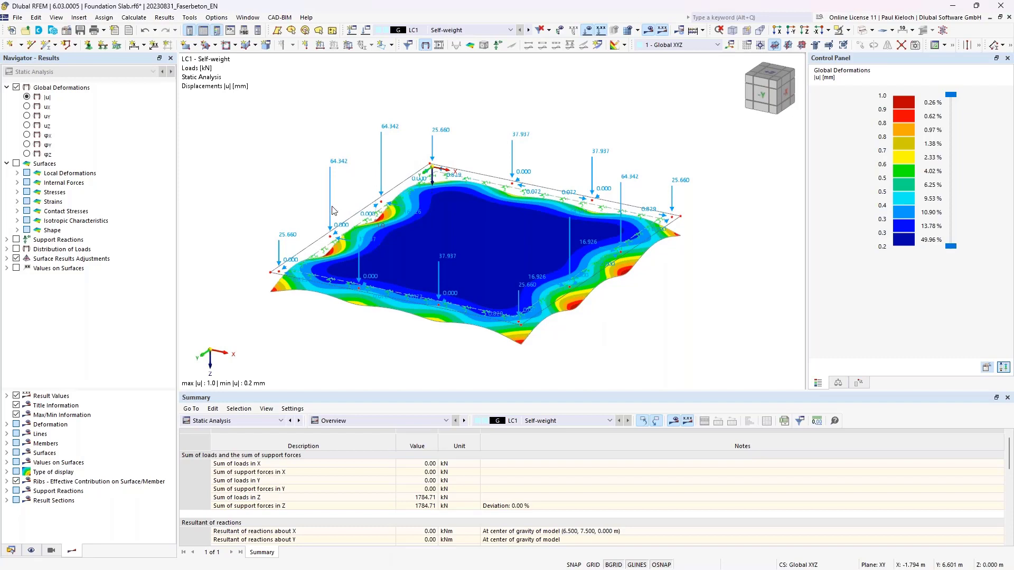
pyautogui.moveTo(331, 210)
pyautogui.keyDown('ctrl'); pyautogui.moveTo(281, 169); pyautogui.dragTo(295, 187, button='middle'); pyautogui.keyUp('ctrl')
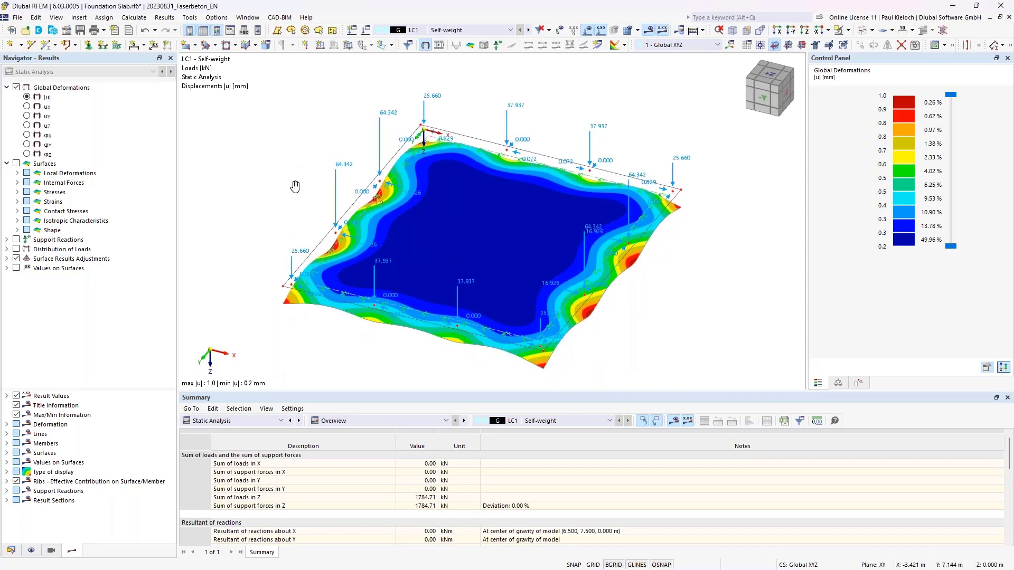
pyautogui.click(479, 30)
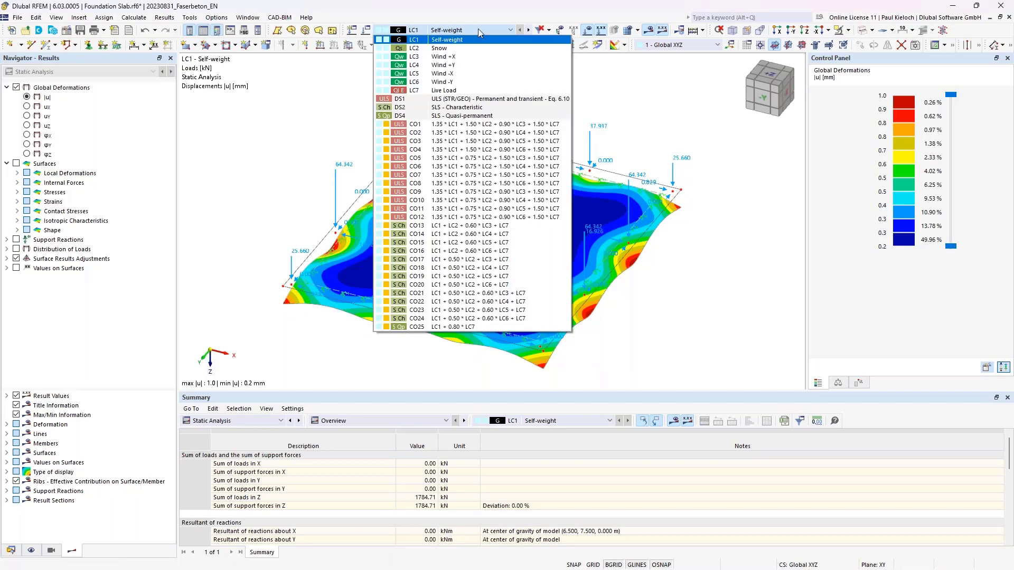
pyautogui.click(479, 30)
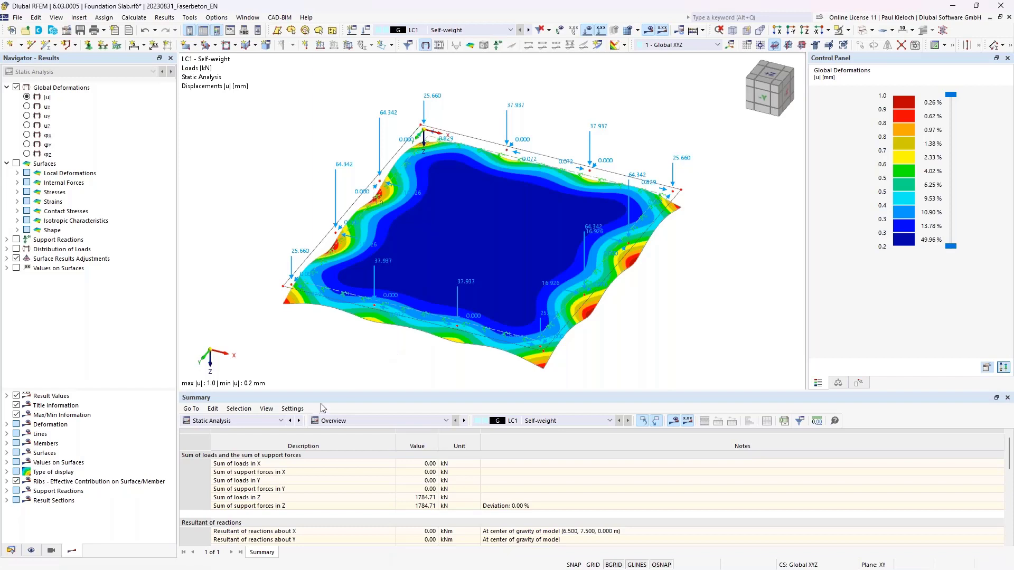
# Step: Review the Concrete Design input data for design situations and objects to design, and run the concrete design calculation
pyautogui.click(280, 421)
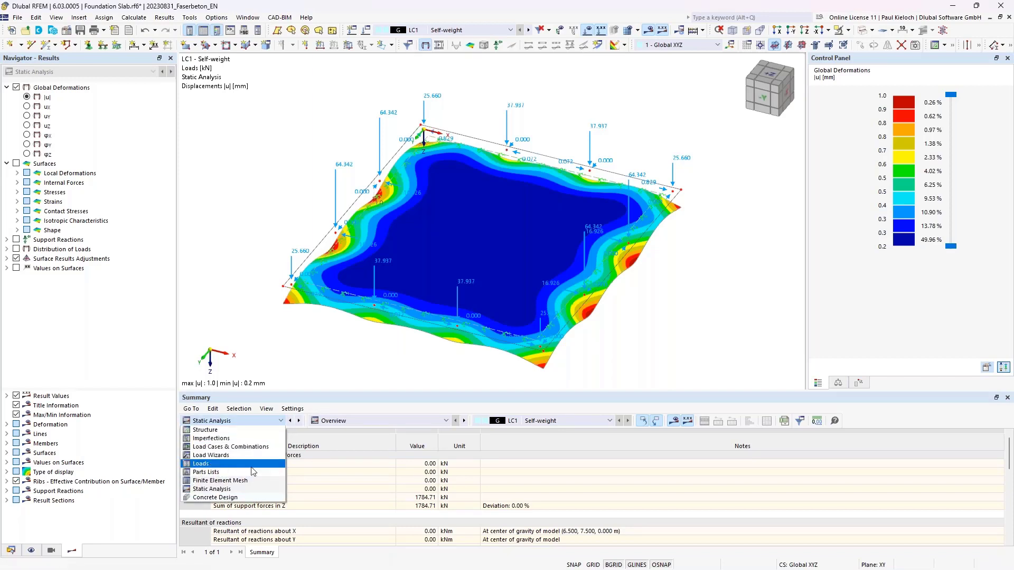
pyautogui.click(233, 498)
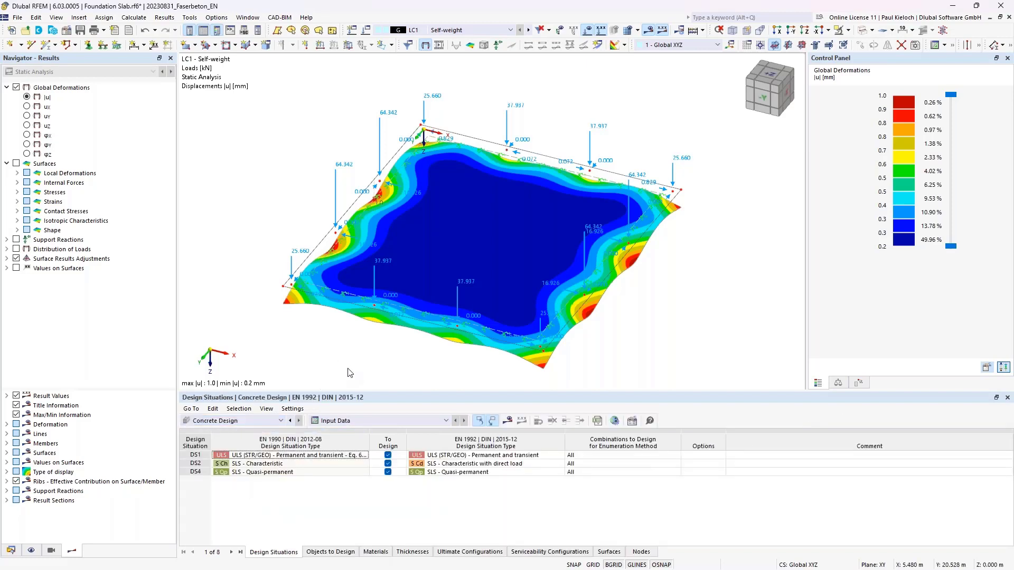
pyautogui.click(335, 553)
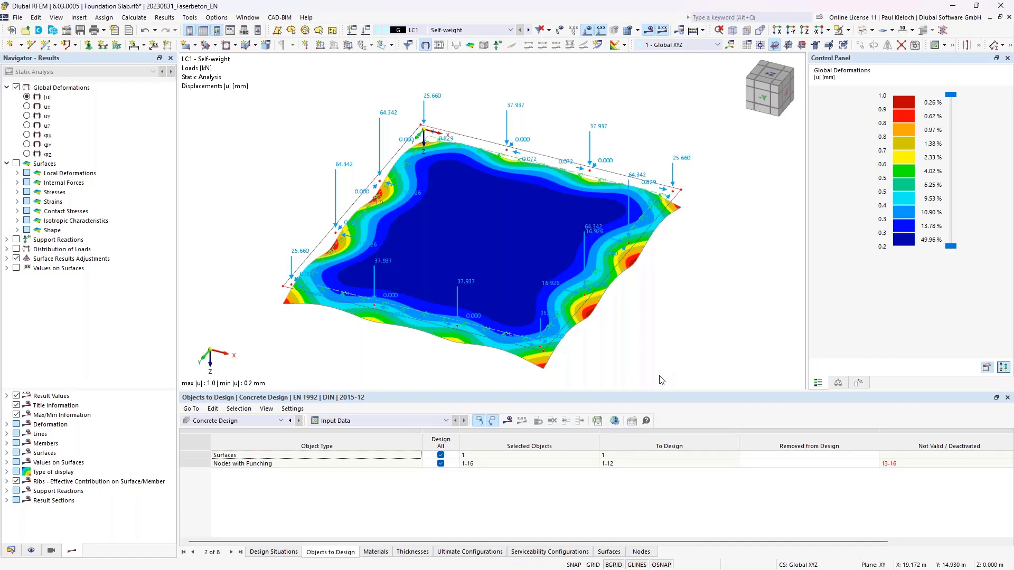
pyautogui.moveTo(684, 338); pyautogui.dragTo(692, 325, button='middle')
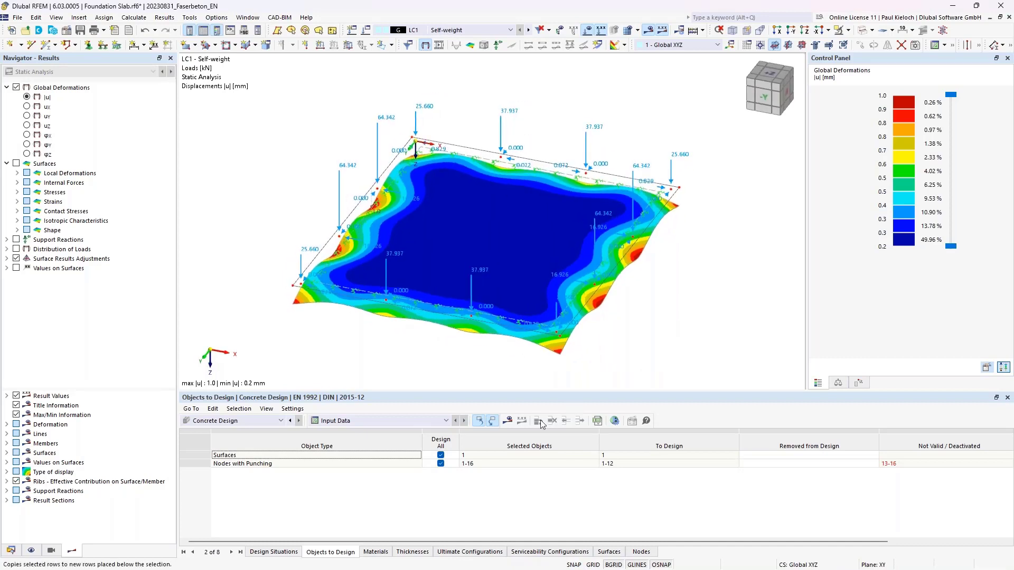
pyautogui.click(507, 421)
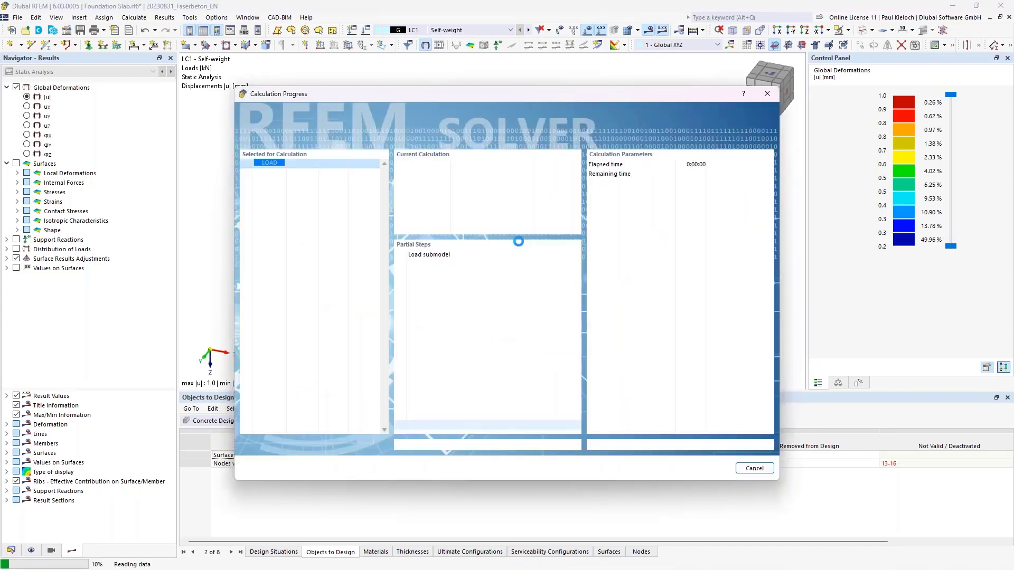
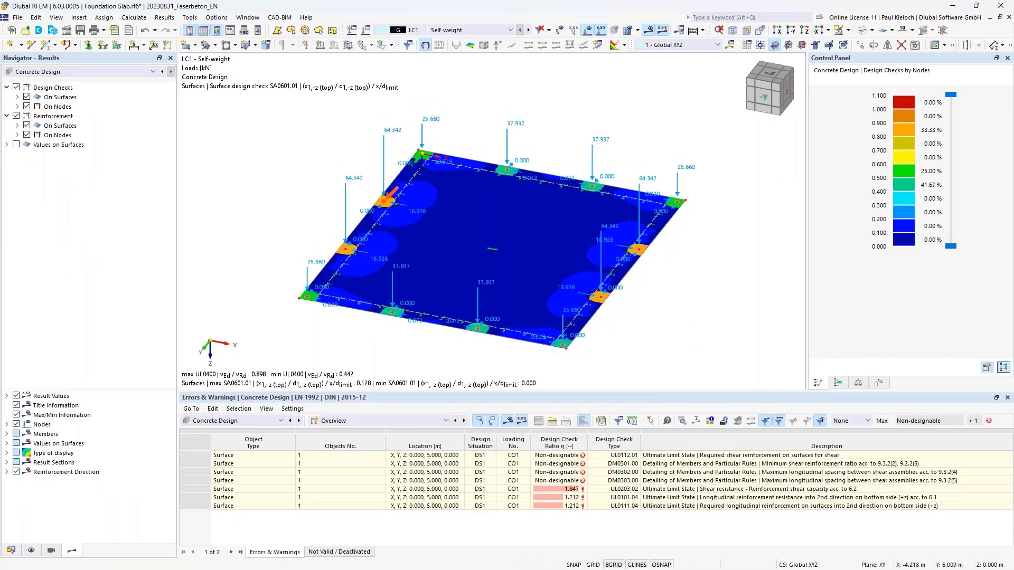
# Step: Hide the reinforcement results, the design checks on nodes and the loads so that only the surface design checks are displayed
pyautogui.keyDown('ctrl'); pyautogui.moveTo(304, 198); pyautogui.dragTo(284, 206, button='middle'); pyautogui.keyUp('ctrl')
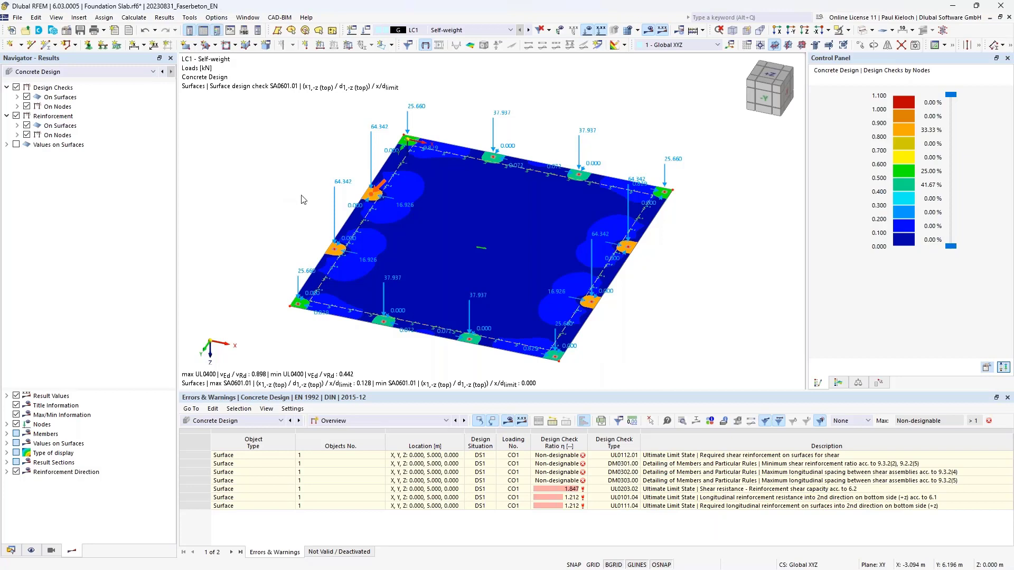
pyautogui.click(17, 117)
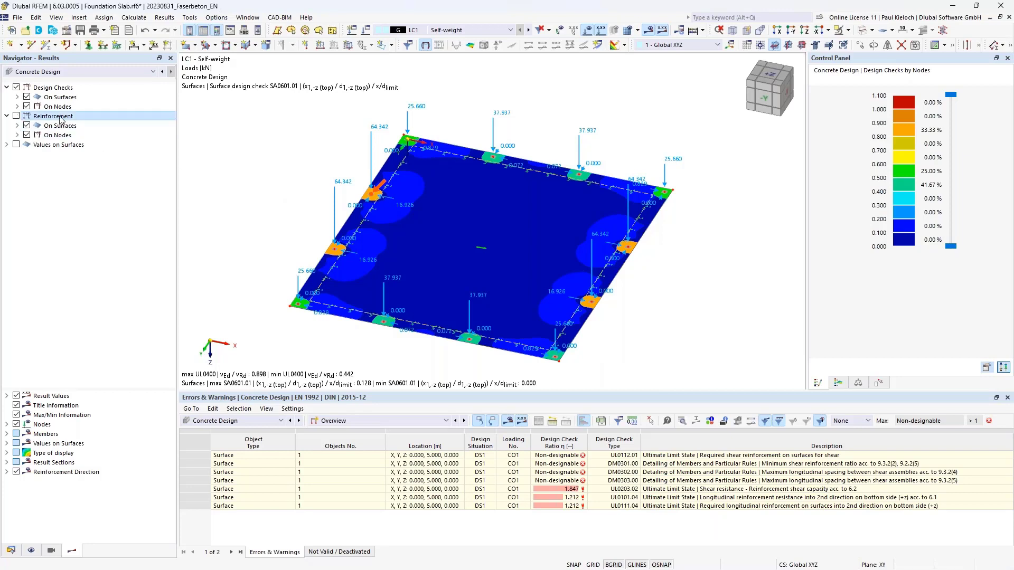
pyautogui.click(26, 107)
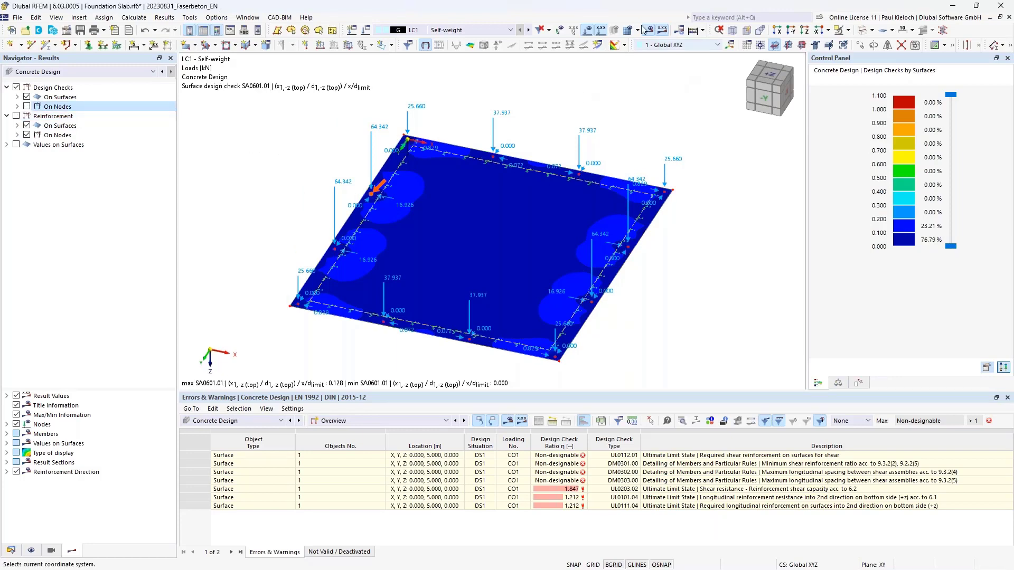
pyautogui.click(587, 30)
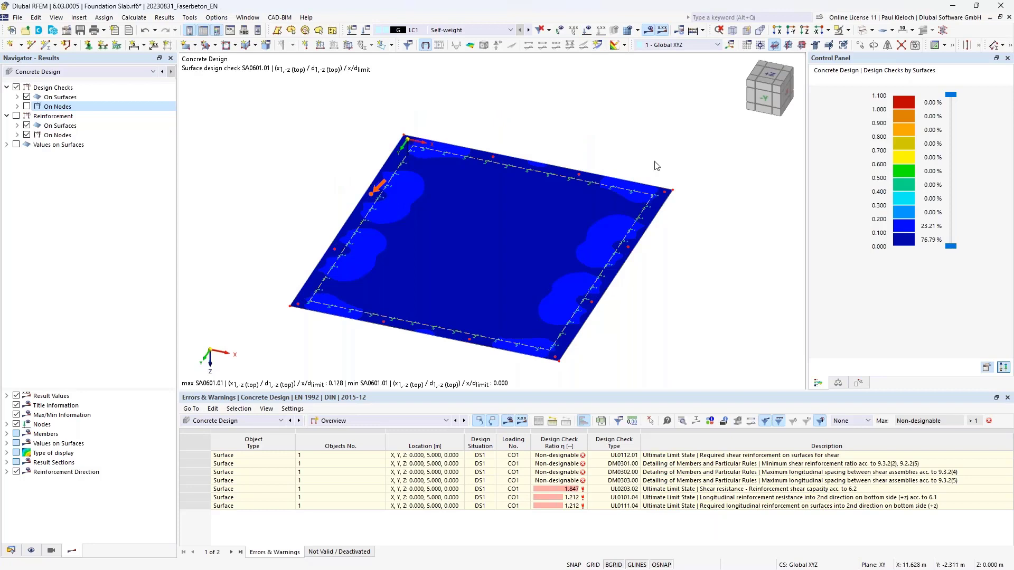
pyautogui.keyDown('ctrl'); pyautogui.moveTo(649, 148); pyautogui.dragTo(655, 133, button='middle'); pyautogui.keyUp('ctrl')
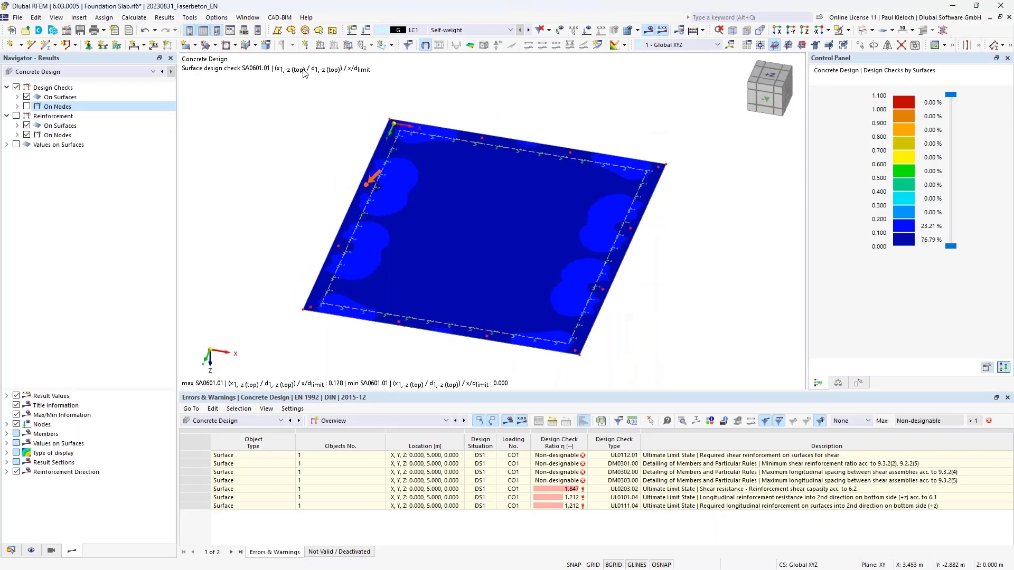
# Step: Expand the surface design checks for the ultimate and serviceability limit states and widen the results navigator to read their full names
pyautogui.click(17, 97)
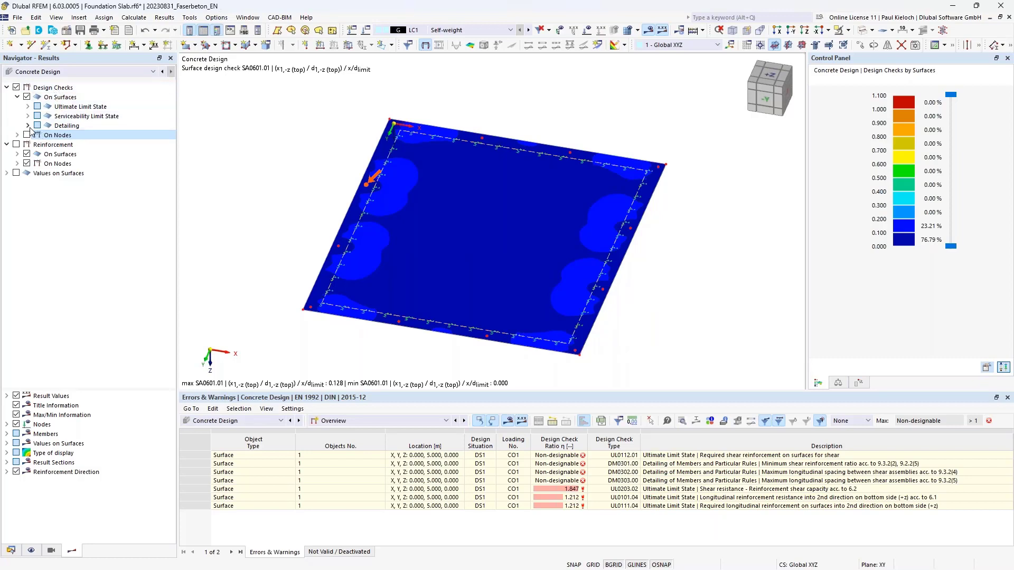
pyautogui.click(28, 107)
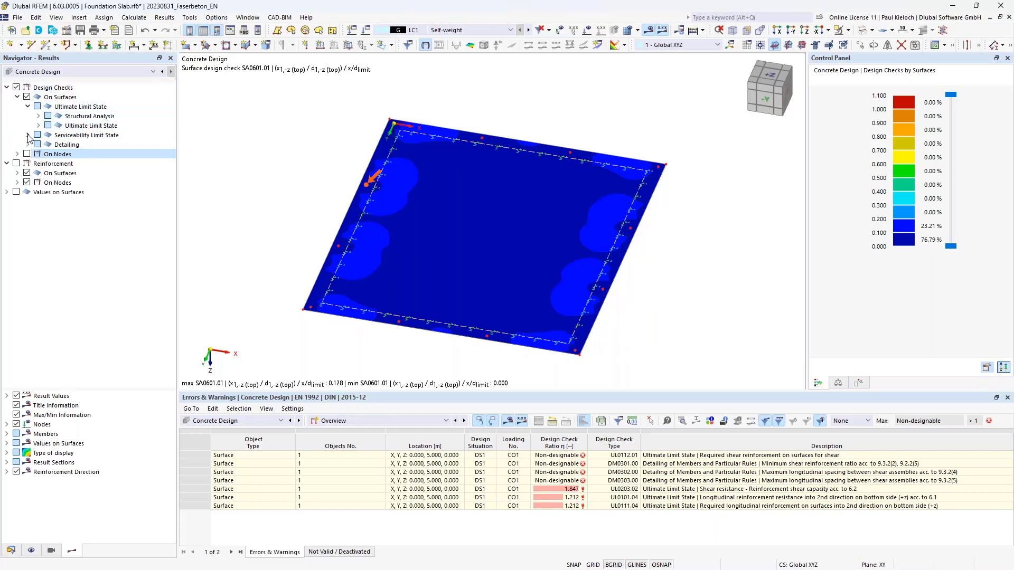
pyautogui.click(28, 136)
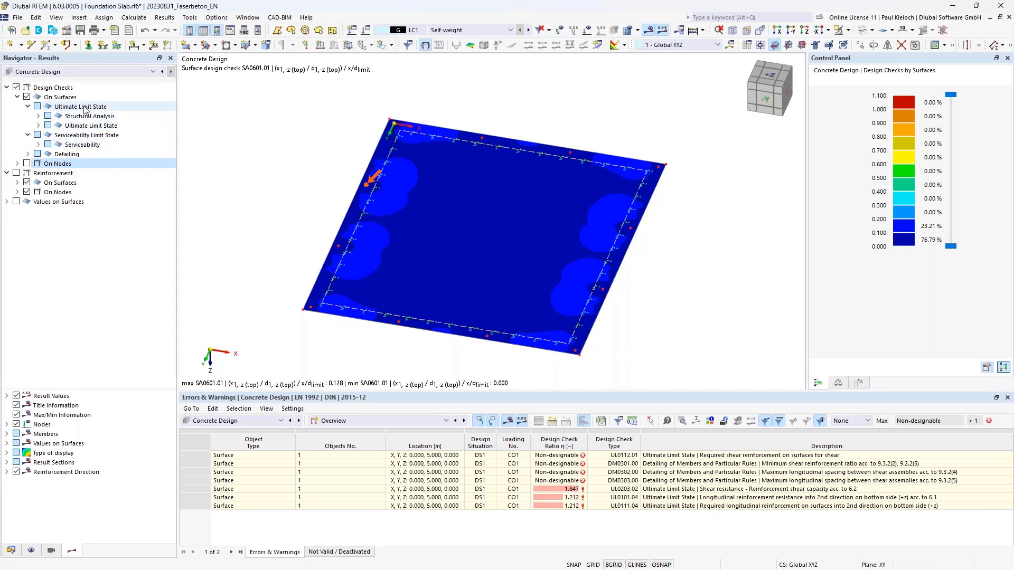
pyautogui.click(38, 126)
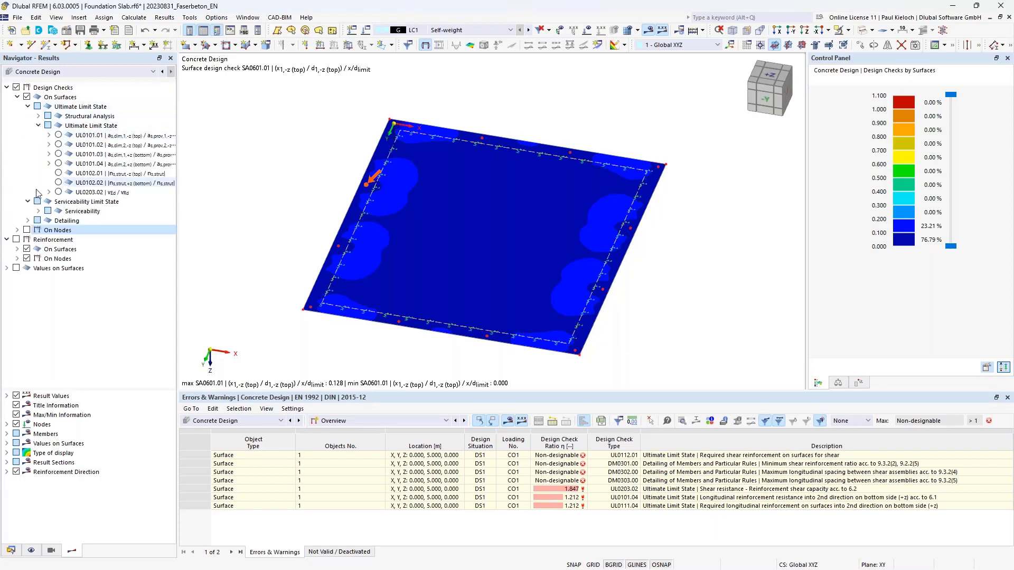
pyautogui.click(37, 211)
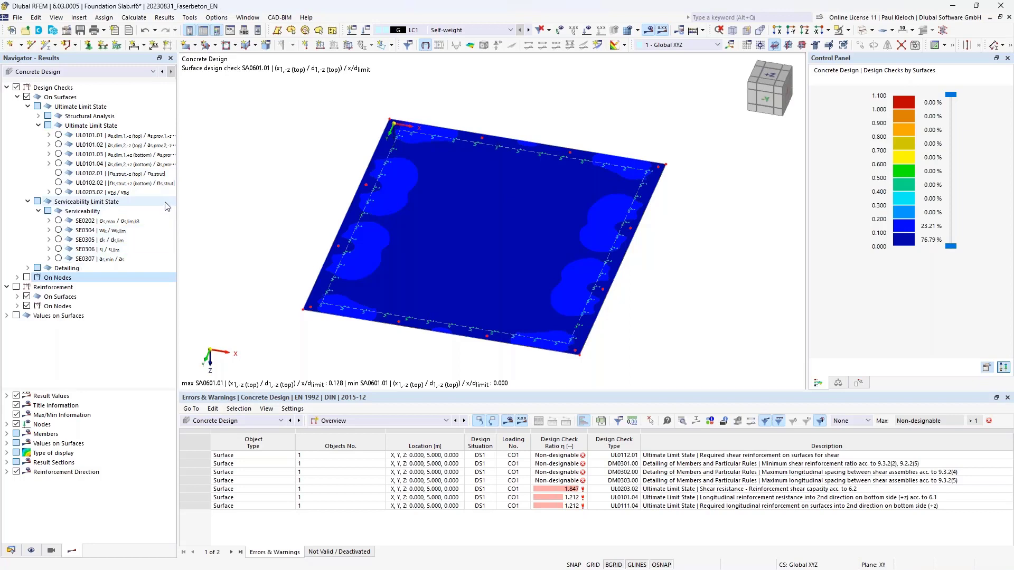
pyautogui.moveTo(176, 198); pyautogui.dragTo(203, 196)
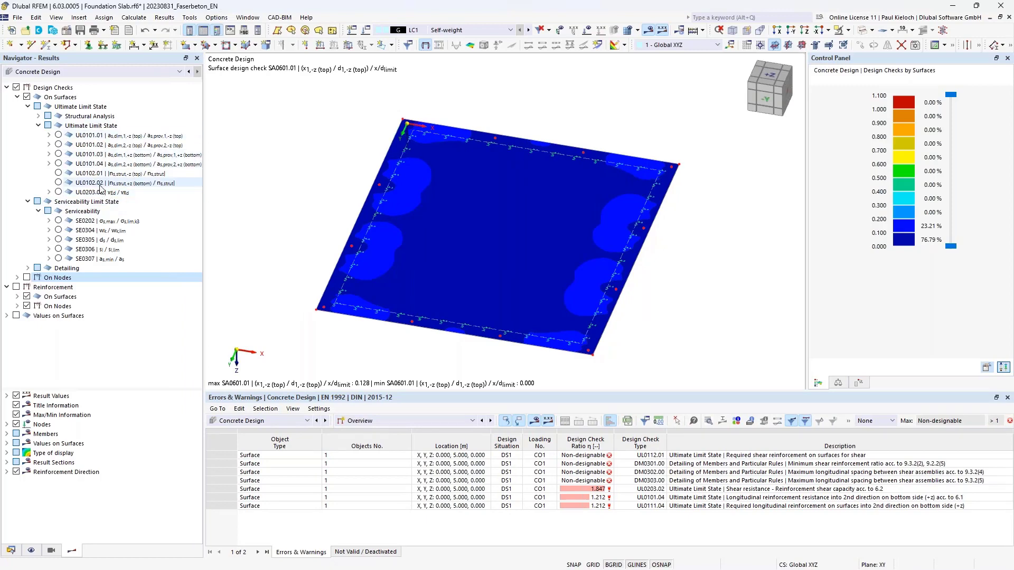
# Step: Examine the surface shear check UL0203.02, comparing the shear resistances vRd,c without fibers and vfRd,c with fibers
pyautogui.click(59, 193)
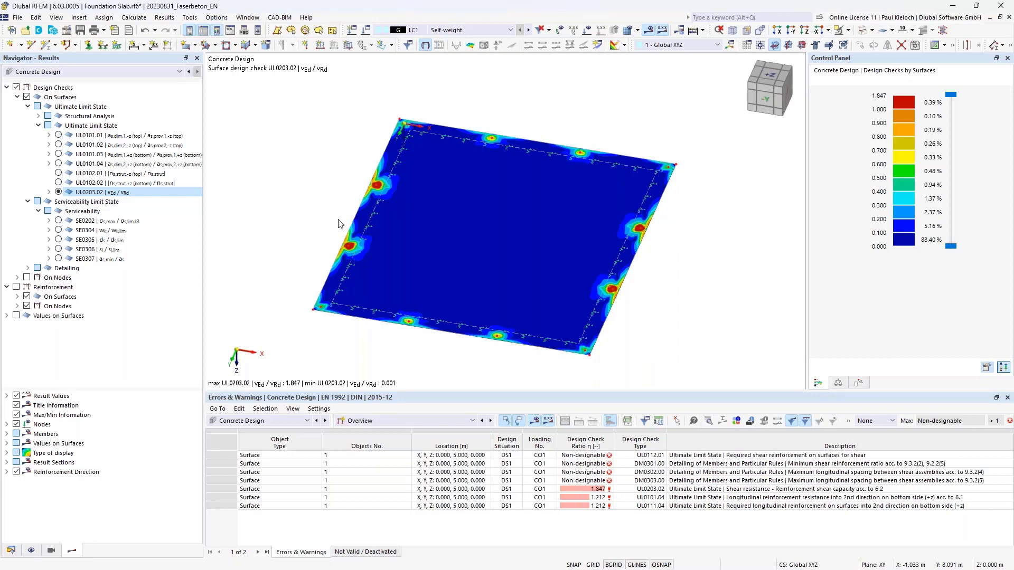
pyautogui.click(49, 193)
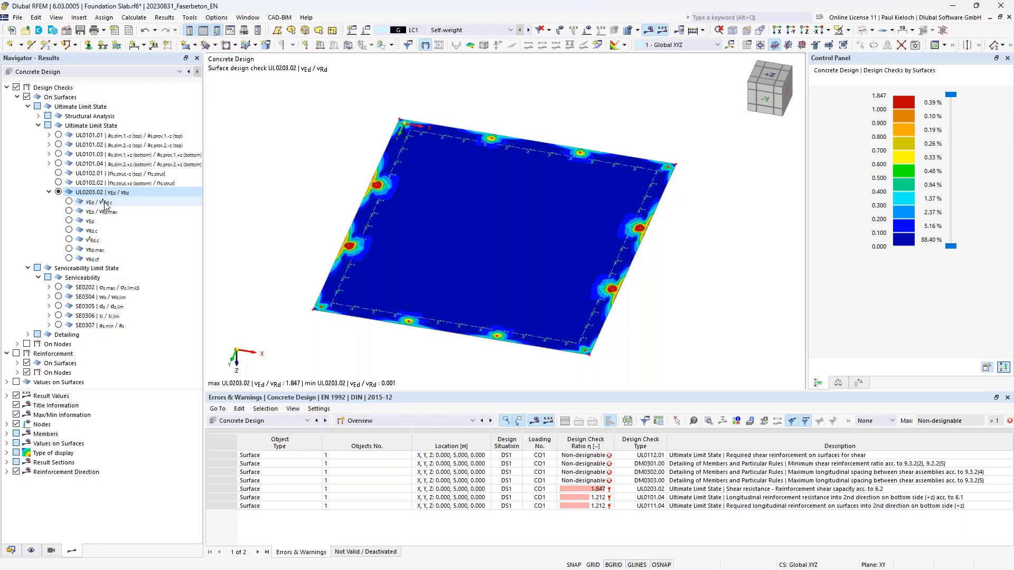
pyautogui.click(69, 240)
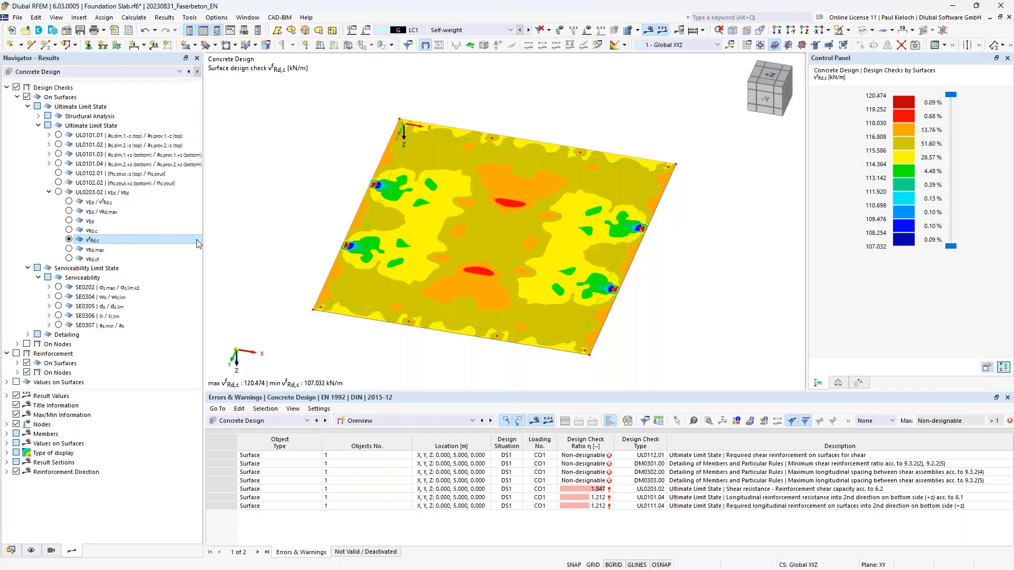
pyautogui.click(70, 231)
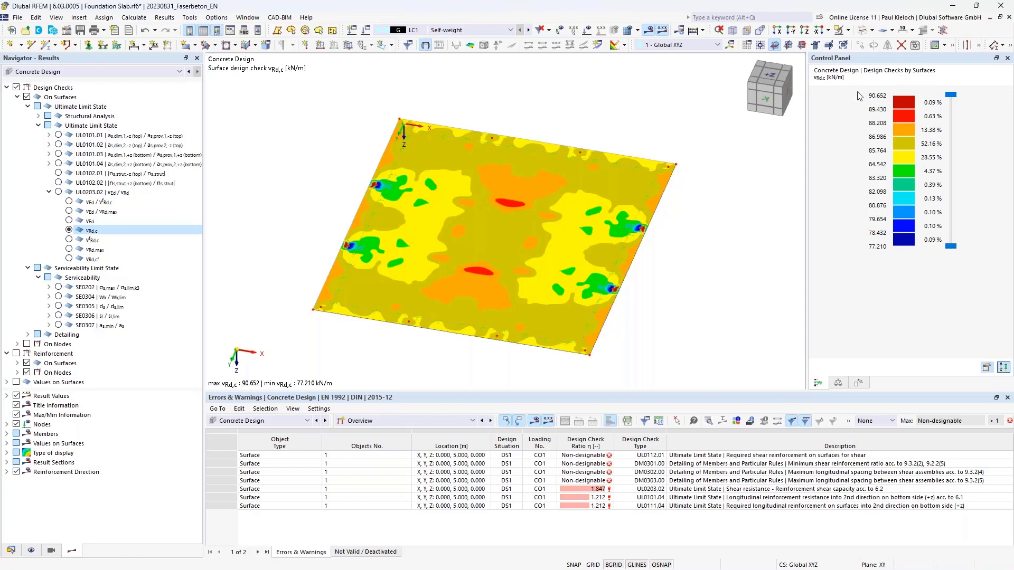
pyautogui.click(69, 240)
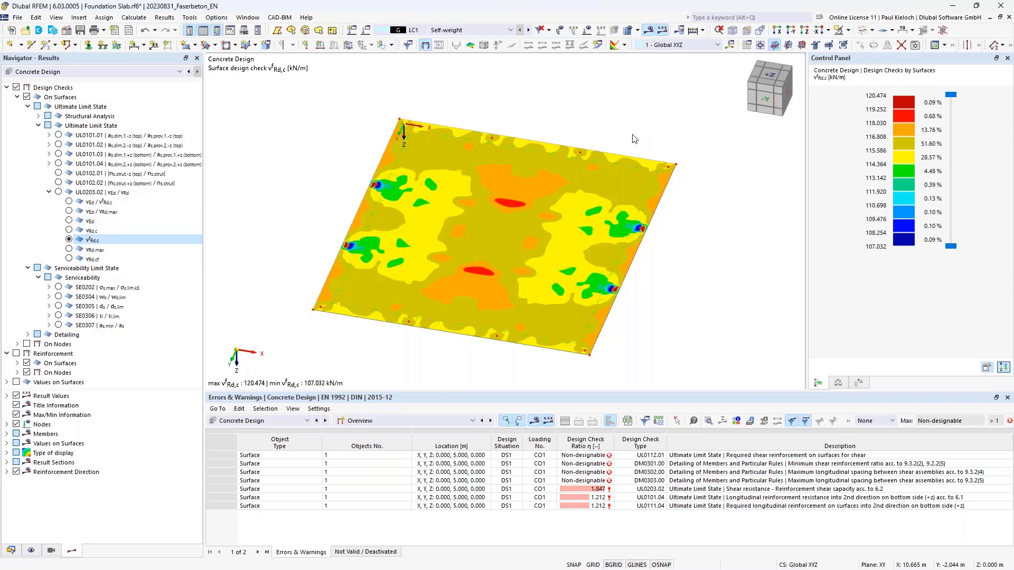
pyautogui.click(58, 193)
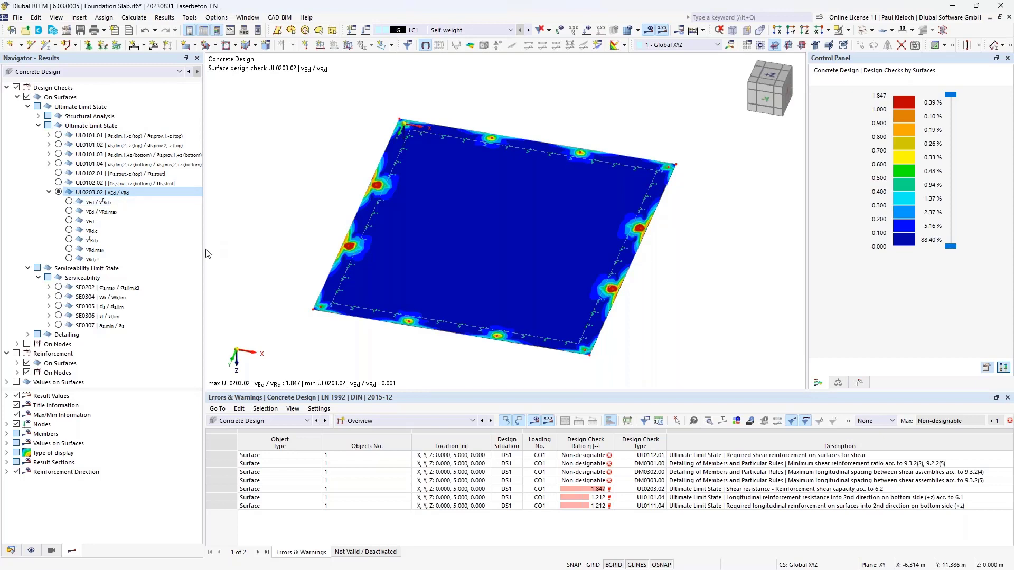
pyautogui.click(49, 192)
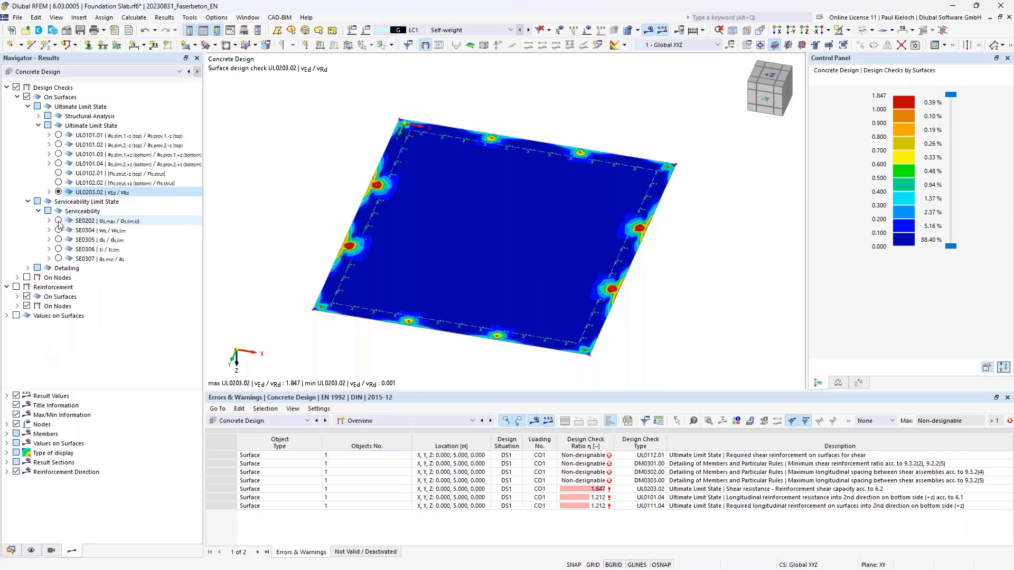
# Step: Examine the serviceability checks on the slab surface from SE0202 through SE0305 and SE0306 to SE0307 minimum reinforcement
pyautogui.click(58, 221)
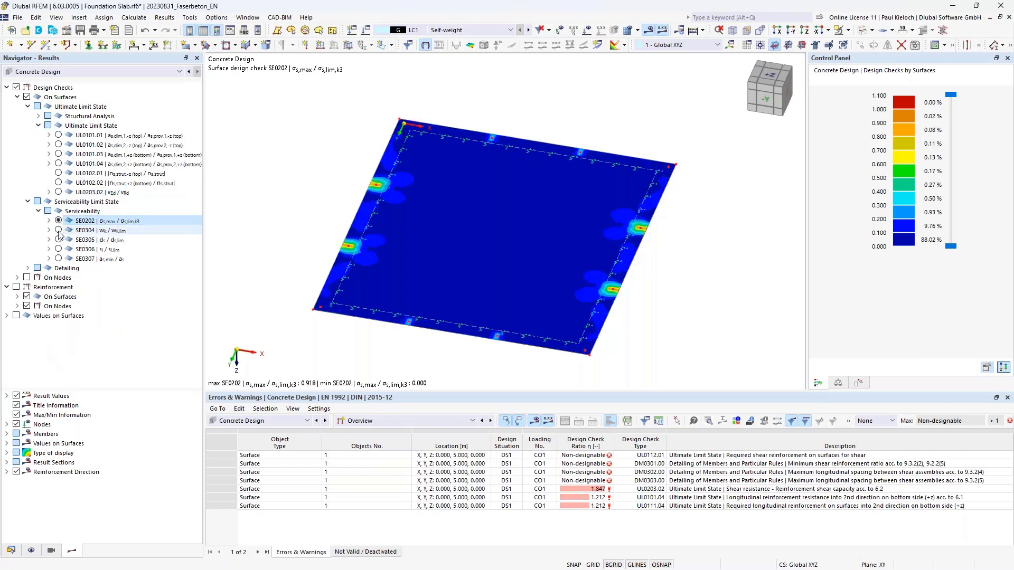
pyautogui.click(60, 232)
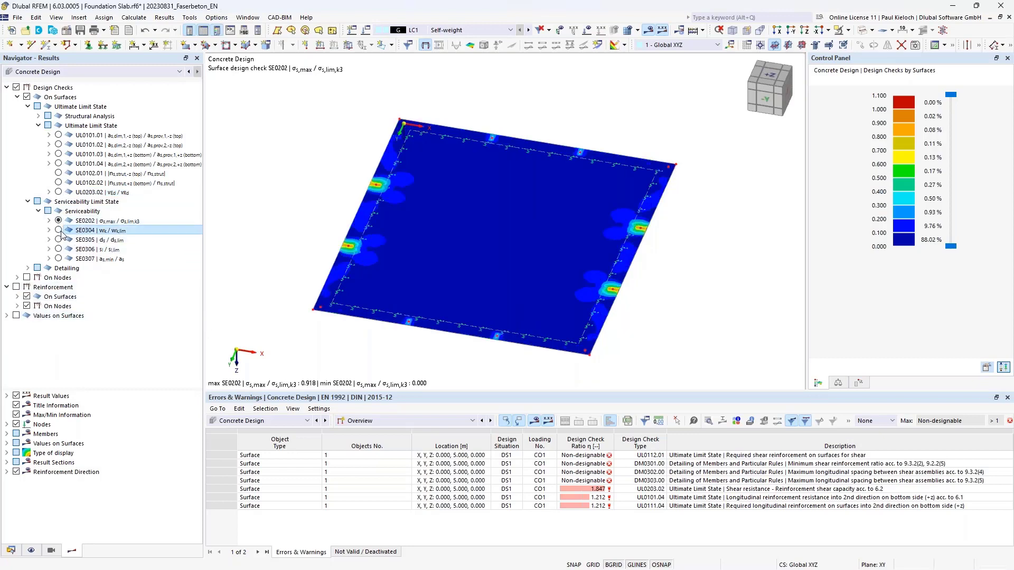
pyautogui.click(59, 240)
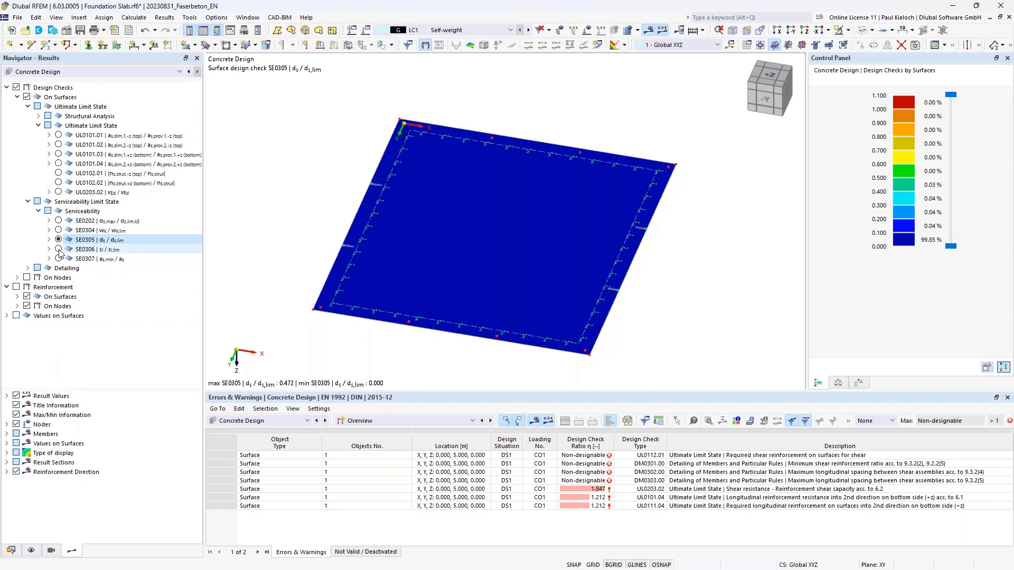
pyautogui.click(59, 249)
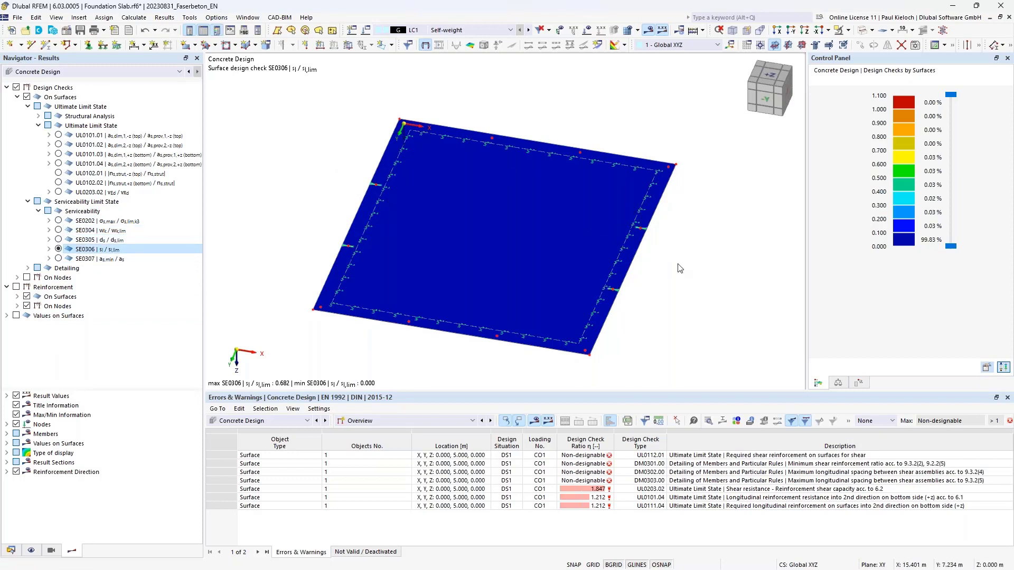
pyautogui.moveTo(655, 252); pyautogui.dragTo(700, 248, button='middle')
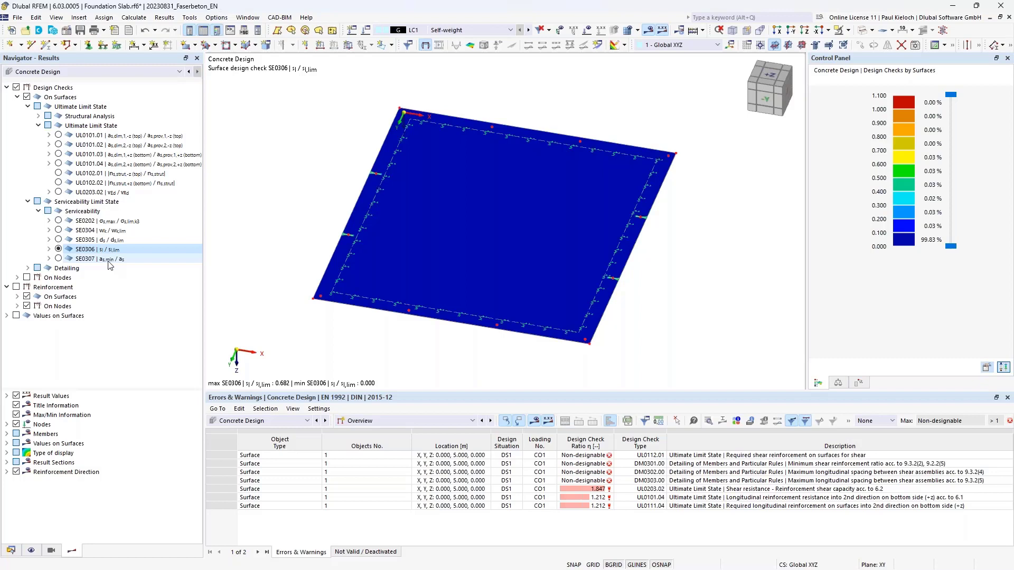
pyautogui.click(59, 258)
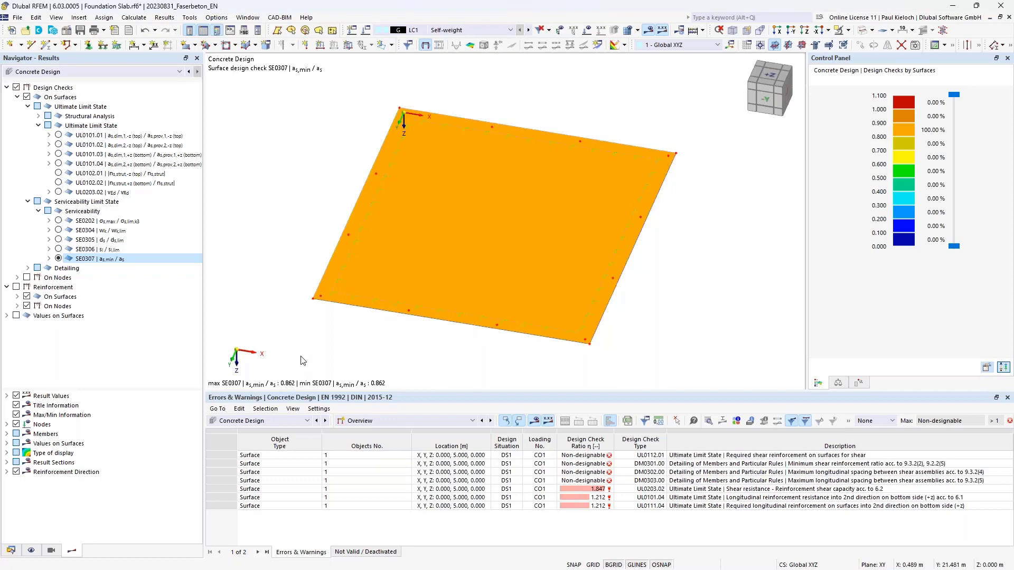
# Step: Examine the required minimum reinforcement on the top side in the first direction within the SE0307 surface check
pyautogui.click(49, 259)
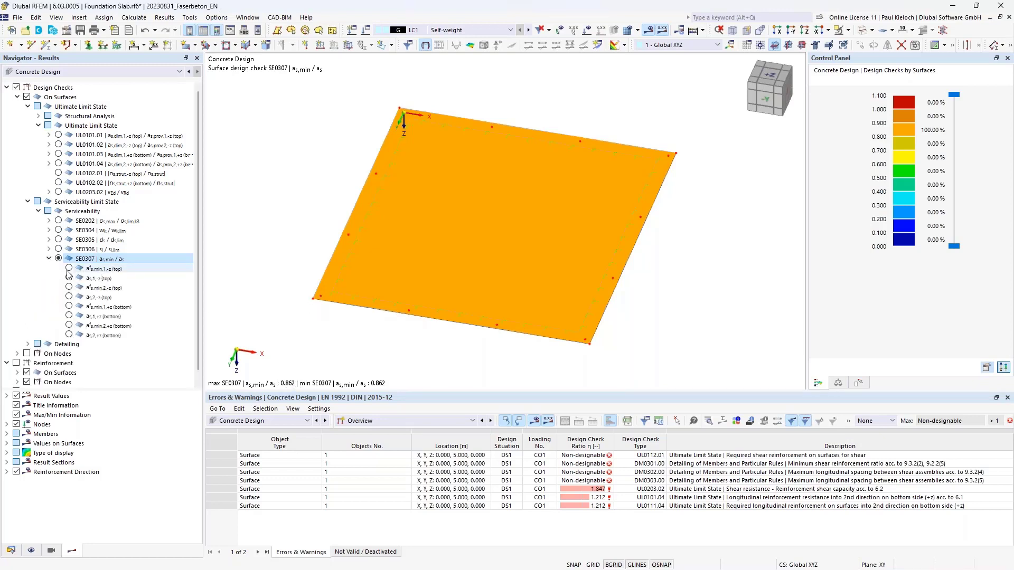
pyautogui.click(69, 269)
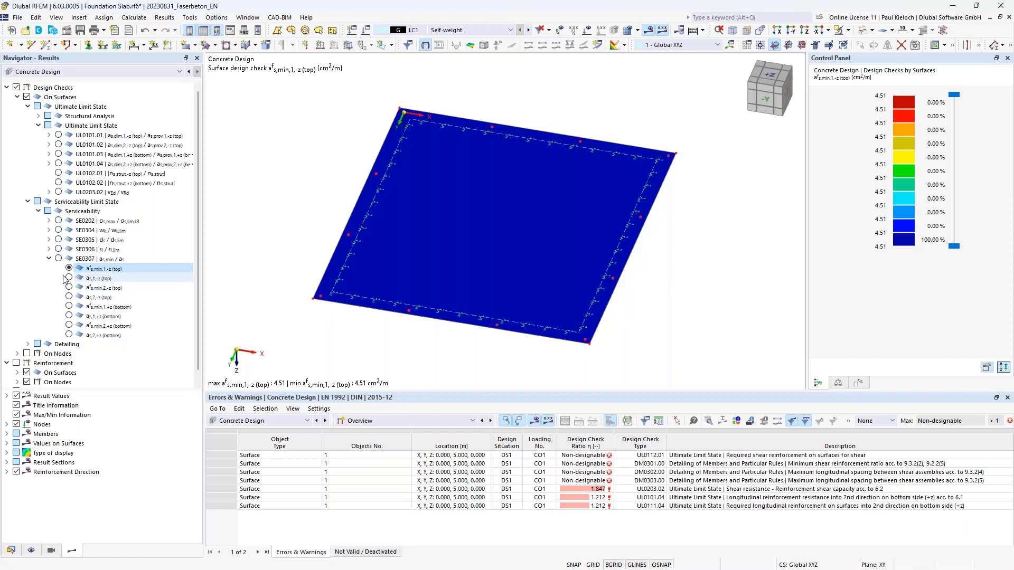
pyautogui.click(49, 259)
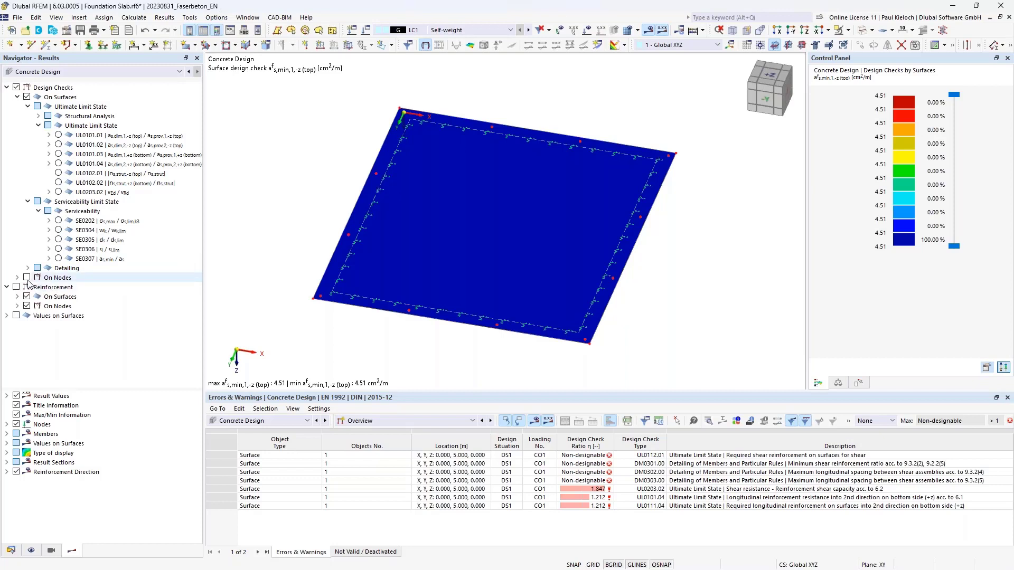
# Step: Hide the surface design checks, display the checks on nodes and examine the components of the UL0400 punching check
pyautogui.click(27, 96)
pyautogui.click(26, 278)
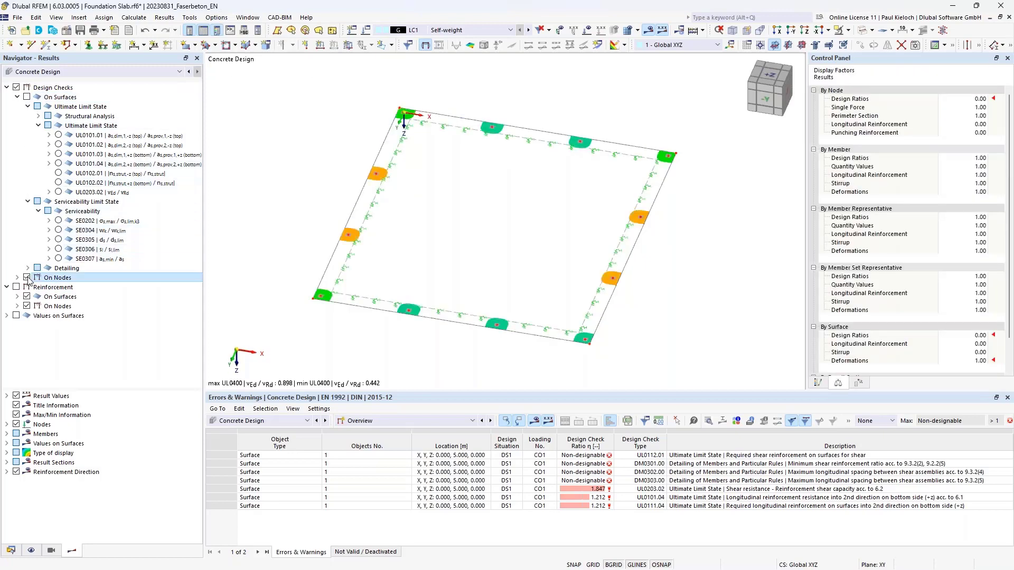
pyautogui.click(17, 277)
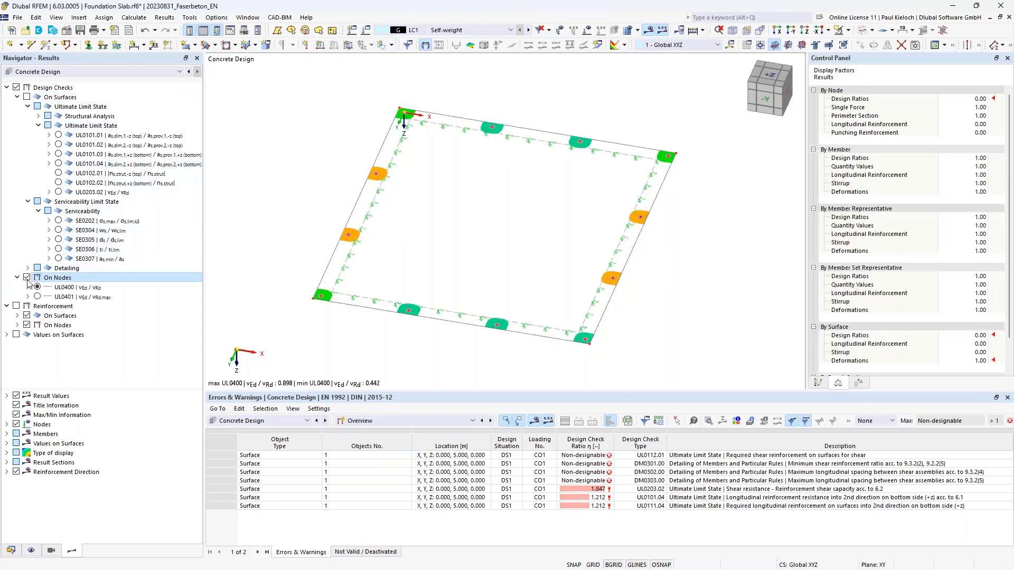
pyautogui.click(27, 288)
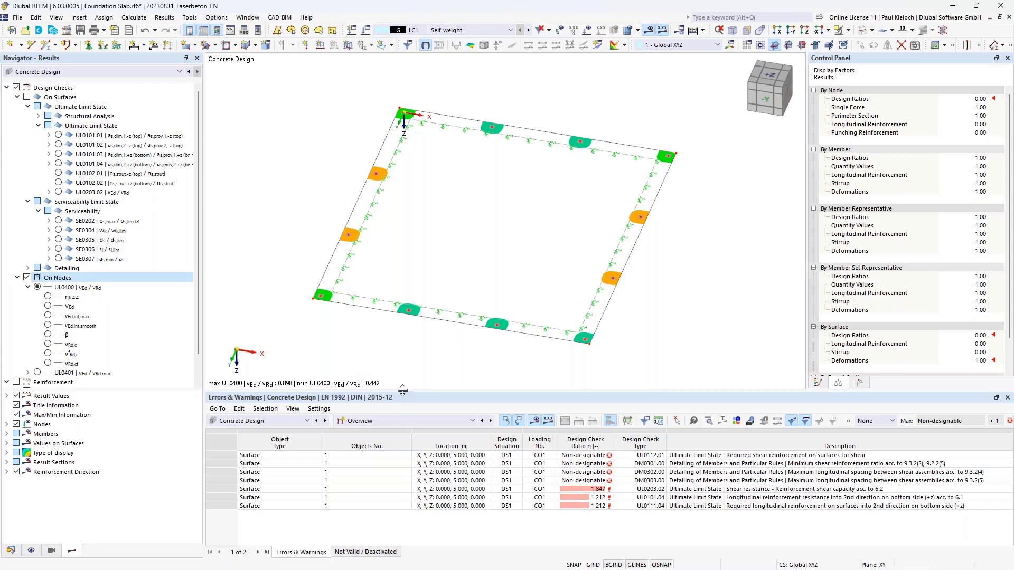
# Step: List the design ratios on surfaces in an enlarged table and review the UL0203.02 shear check details down to its final ratio
pyautogui.moveTo(403, 390); pyautogui.dragTo(404, 354)
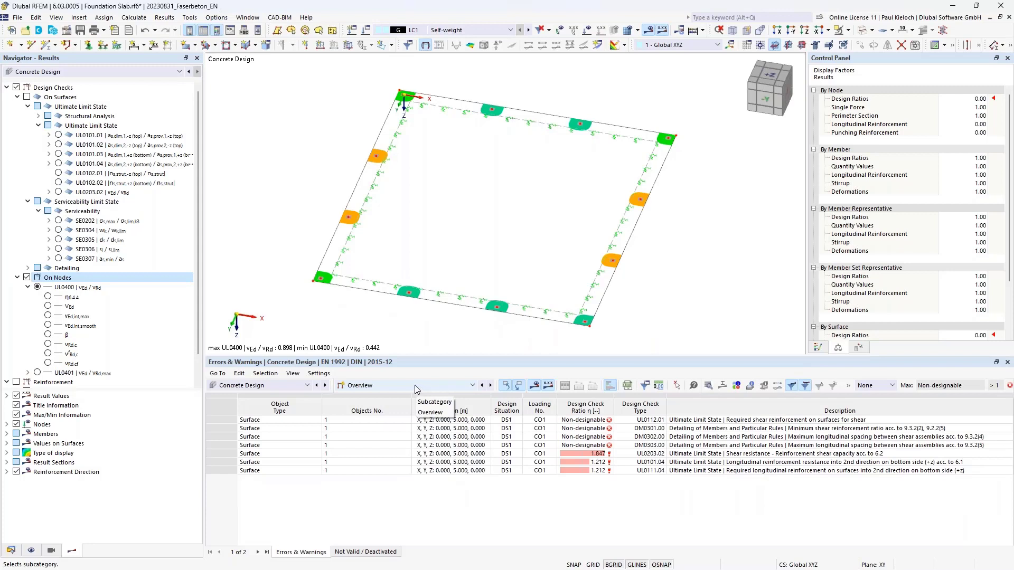
pyautogui.click(415, 387)
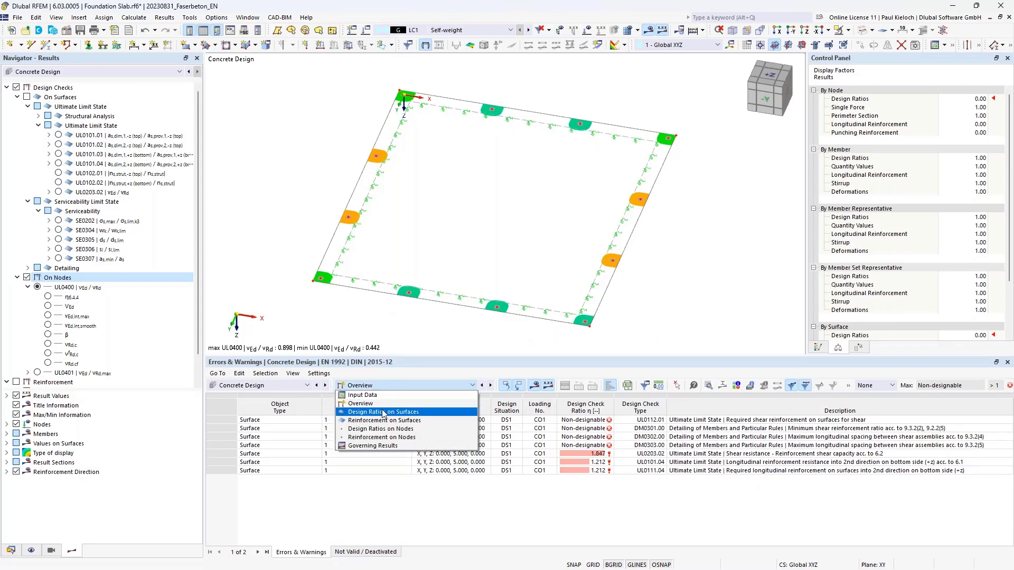
pyautogui.click(404, 415)
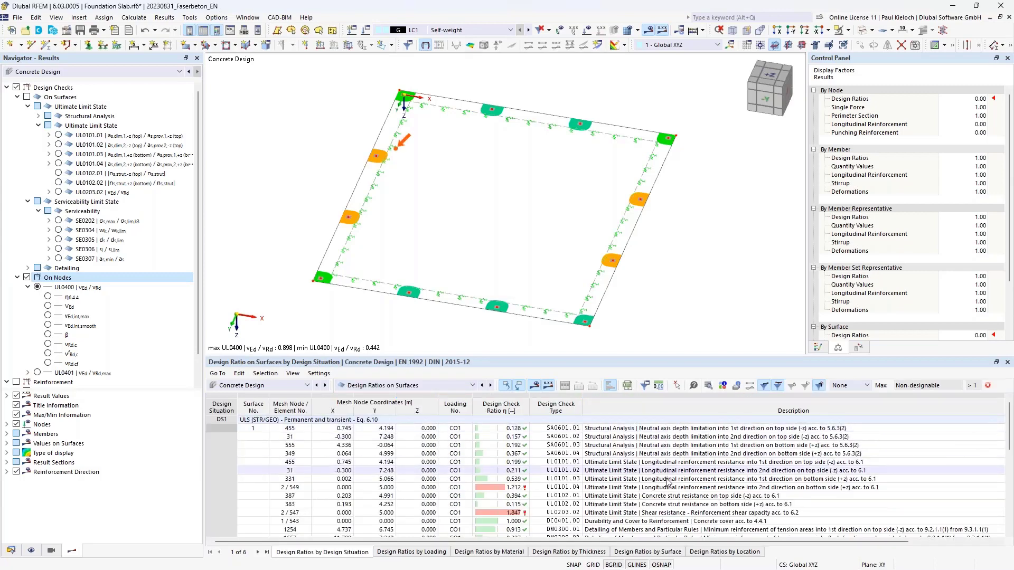
pyautogui.click(661, 518)
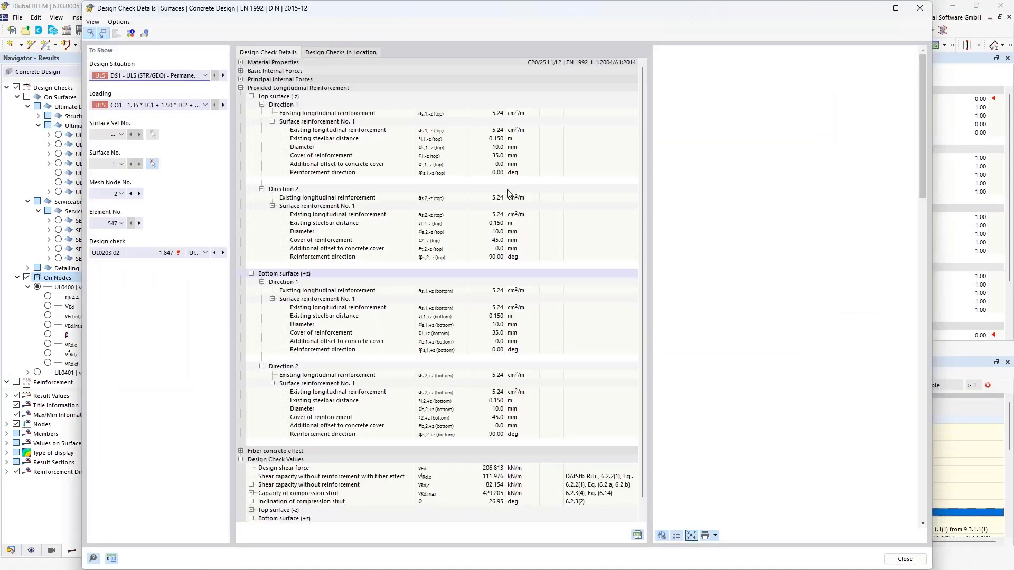
pyautogui.click(241, 88)
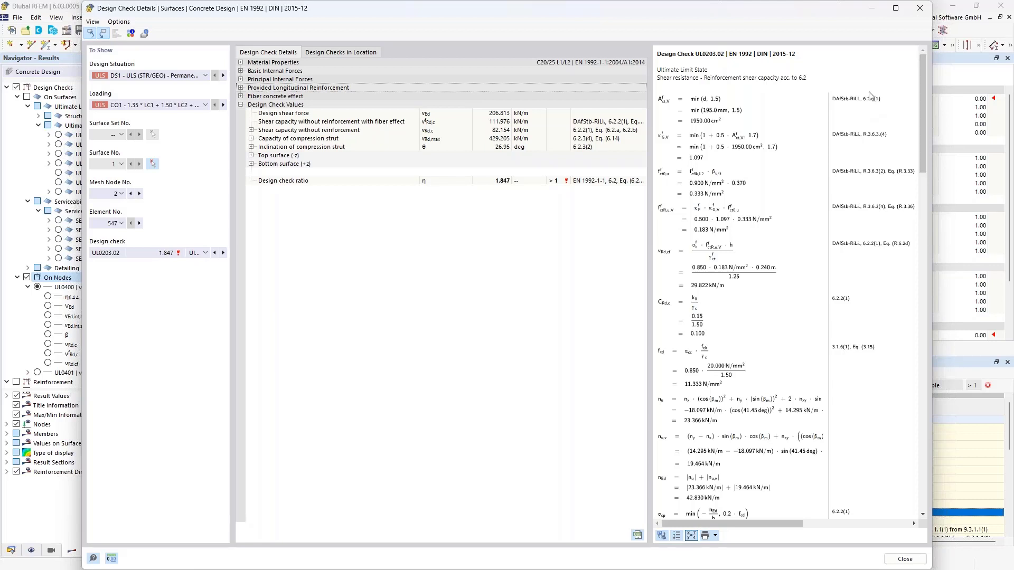
pyautogui.moveTo(921, 96); pyautogui.dragTo(904, 314)
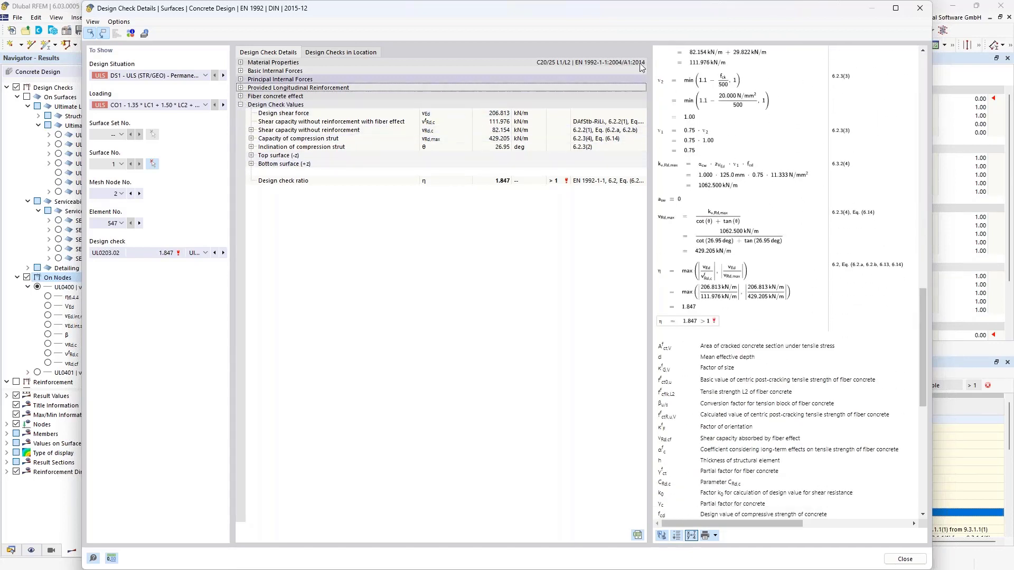
pyautogui.click(925, 15)
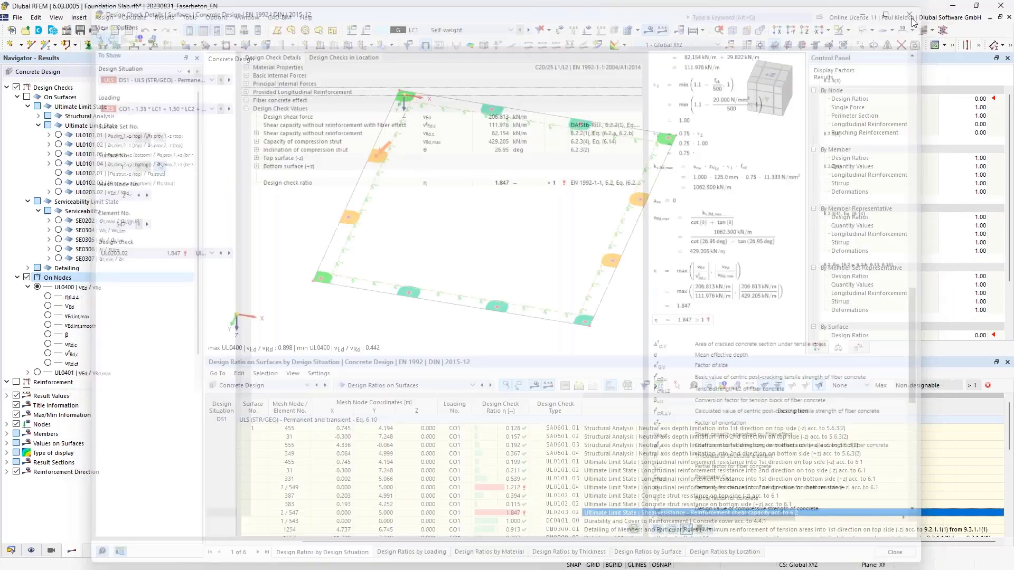
# Step: List the design ratios by surface and review the SE0307 minimum reinforcement check details down to its final ratio
pyautogui.scroll(-5, 674, 455)
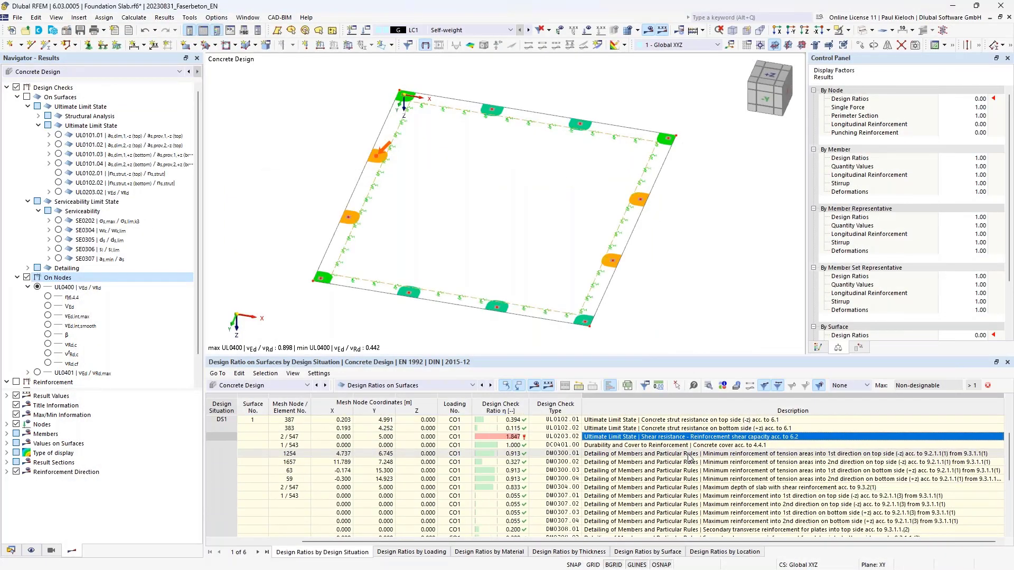
pyautogui.scroll(2, 738, 466)
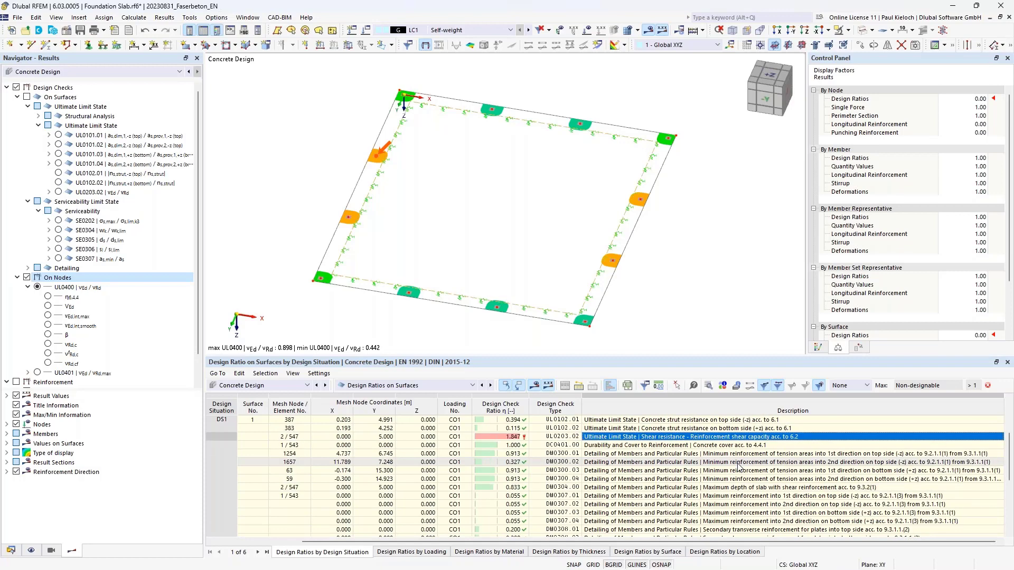
pyautogui.click(648, 552)
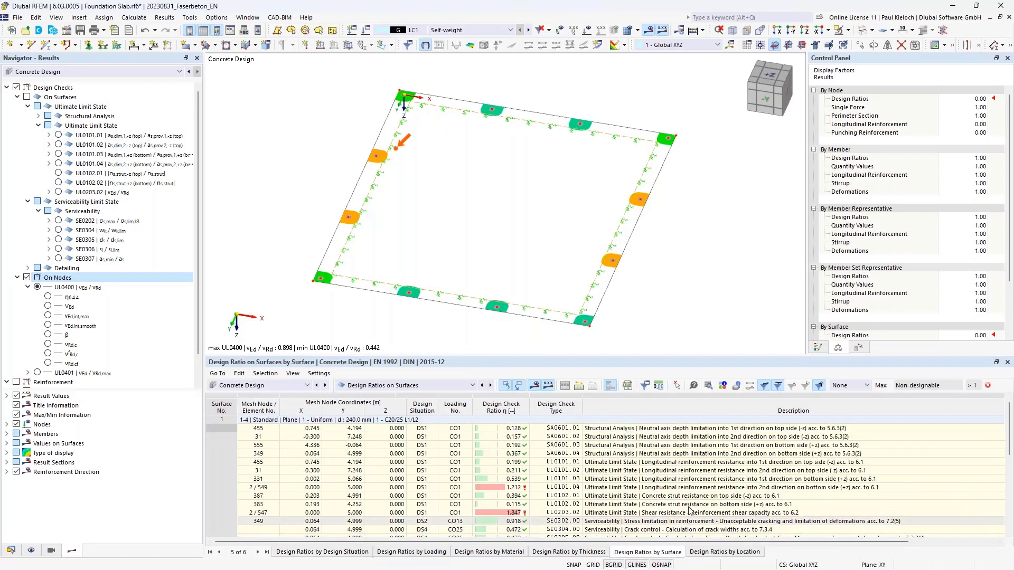
pyautogui.scroll(-2, 708, 483)
pyautogui.scroll(-2, 723, 475)
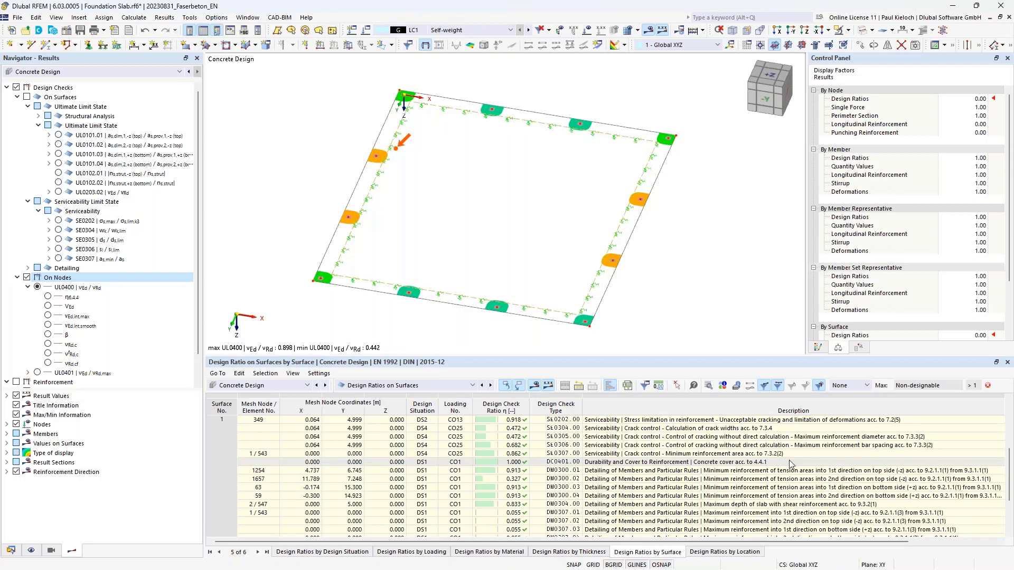
pyautogui.click(796, 456)
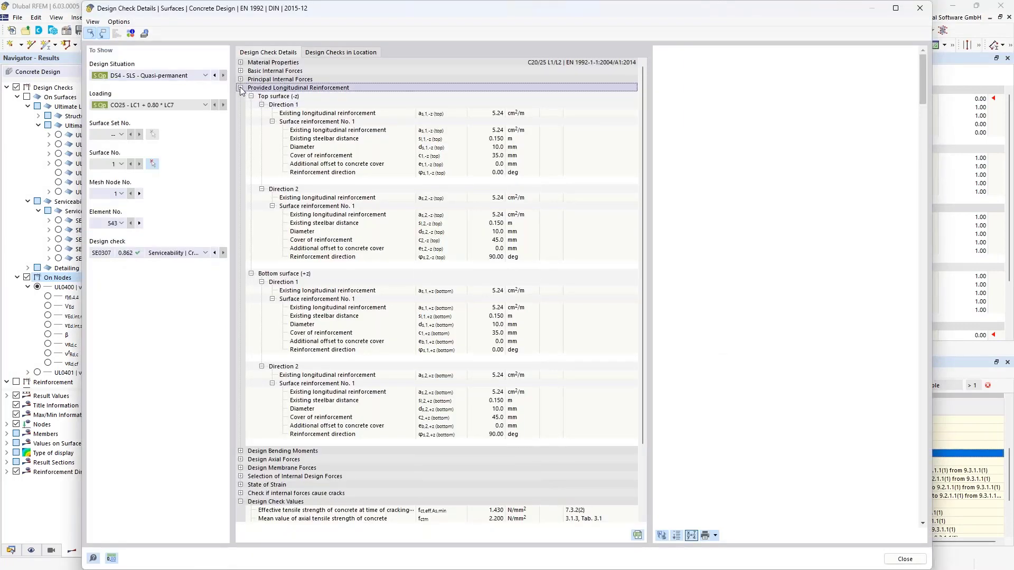
pyautogui.click(240, 88)
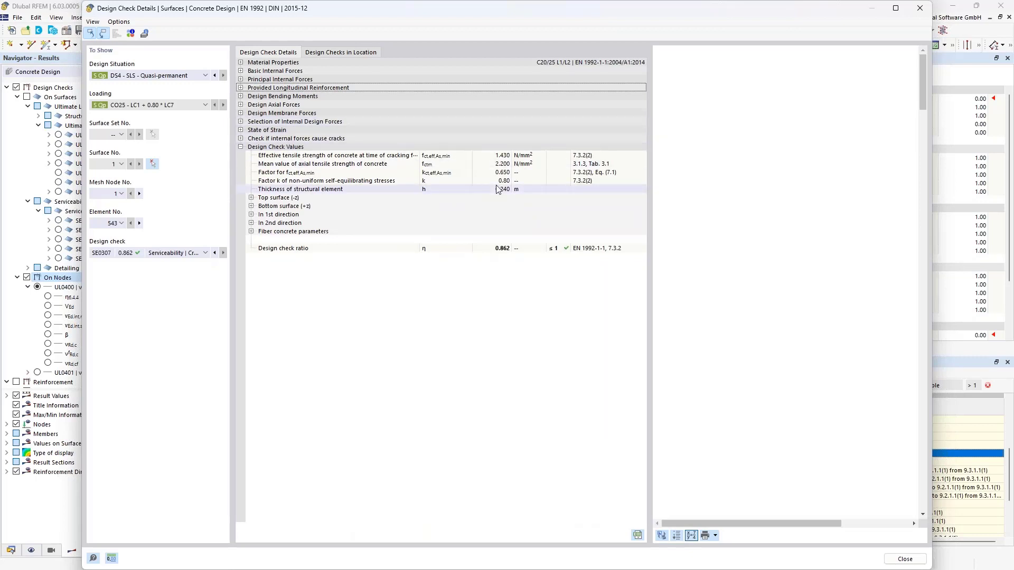
pyautogui.click(502, 248)
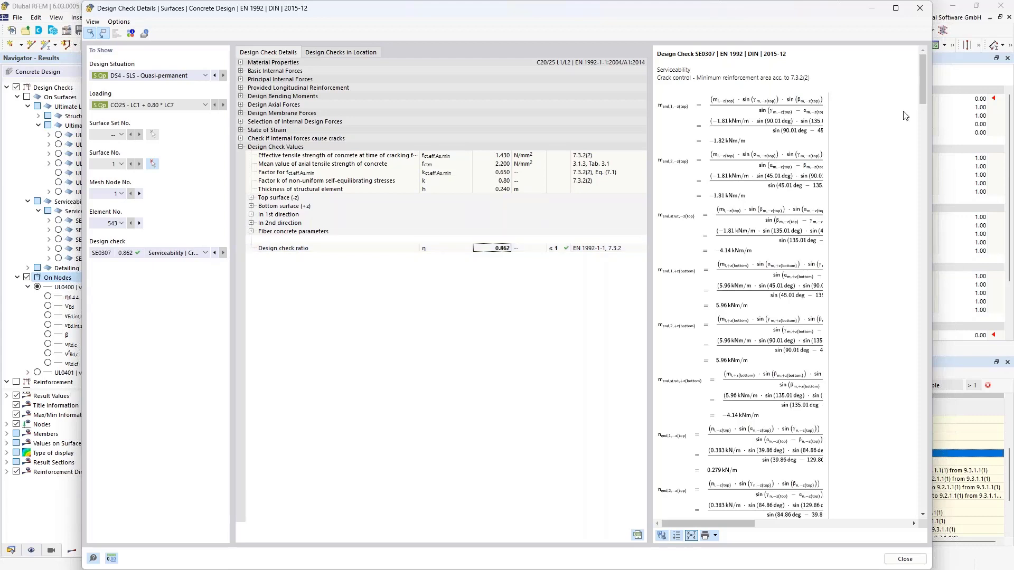
pyautogui.moveTo(923, 78); pyautogui.dragTo(931, 325)
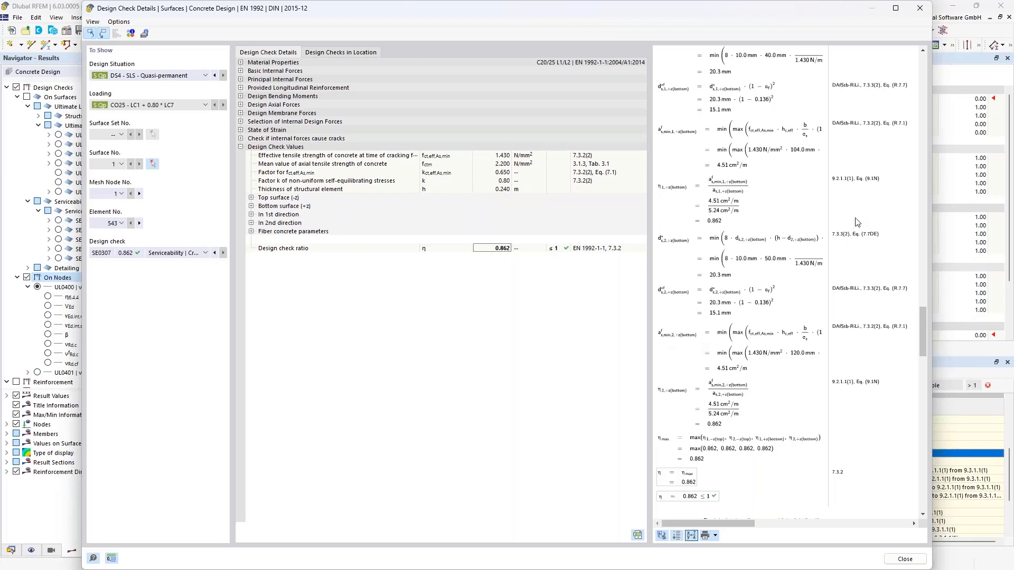
pyautogui.click(926, 13)
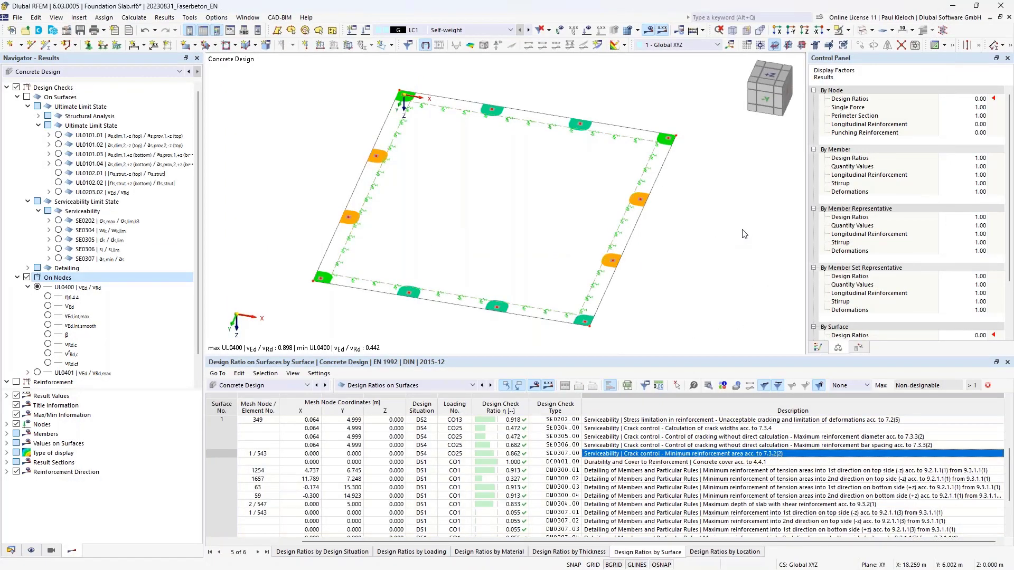
# Step: Draw a single line across the slab at X 6.500 m between its opposite edges, 15.600 m long and ending at Y -0.300 m
pyautogui.moveTo(720, 277)
pyautogui.keyDown('ctrl'); pyautogui.mouseDown(button='middle')
pyautogui.moveTo(713, 257)
pyautogui.moveTo(719, 262)
pyautogui.mouseUp(button='middle'); pyautogui.keyUp('ctrl')
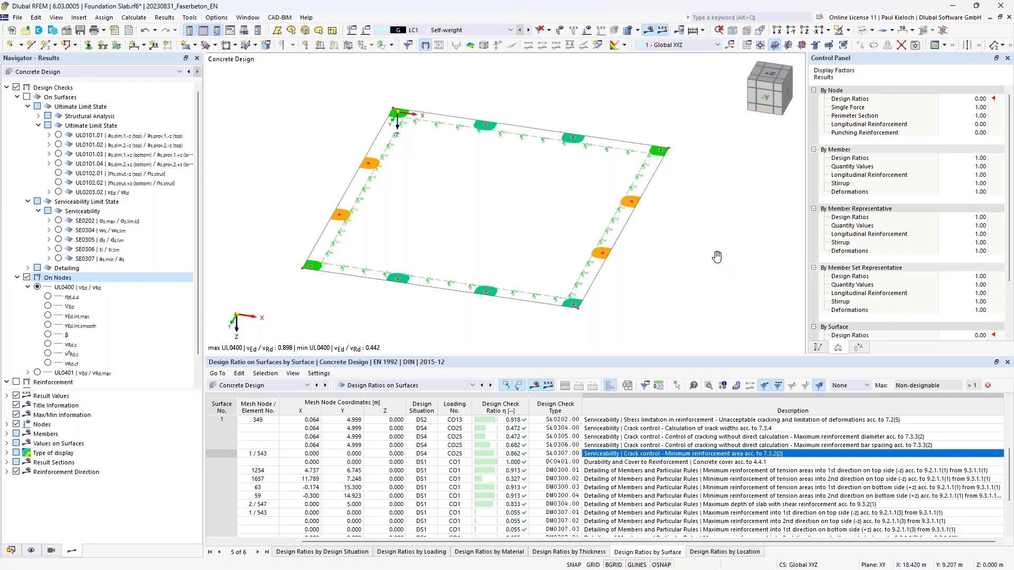
pyautogui.moveTo(719, 263); pyautogui.dragTo(718, 251, button='middle')
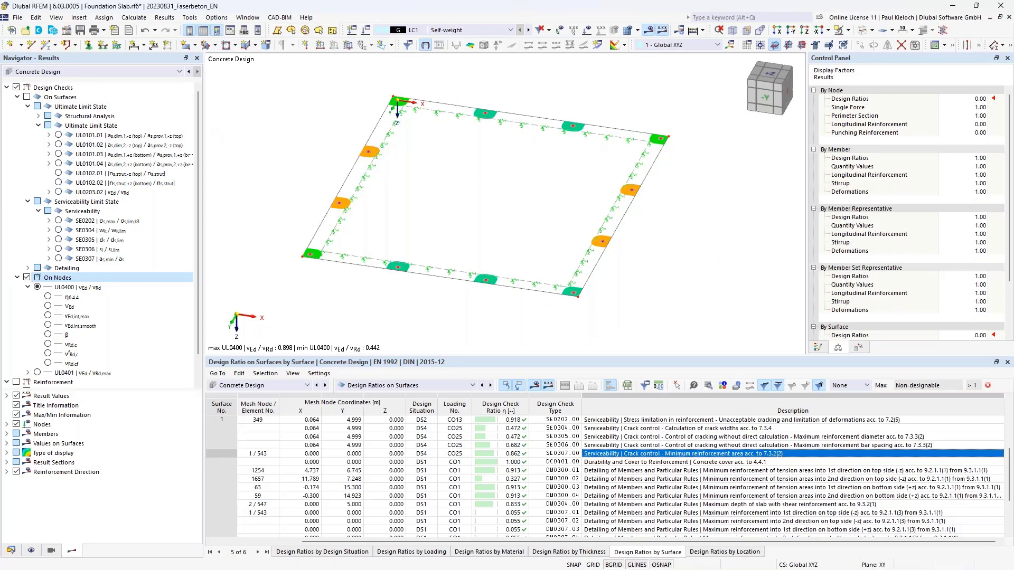
pyautogui.moveTo(204, 128); pyautogui.dragTo(225, 125)
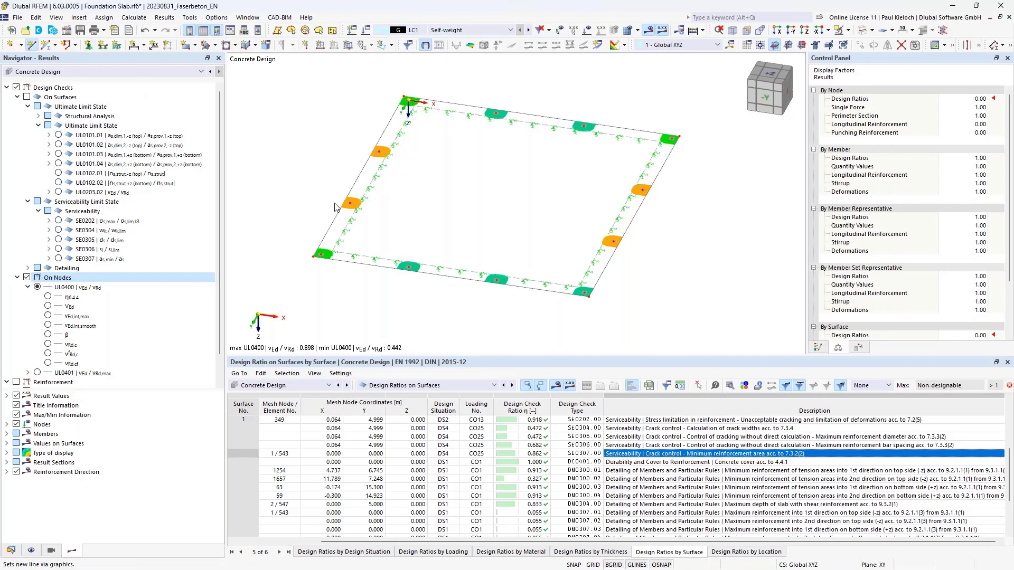
pyautogui.click(31, 44)
pyautogui.click(421, 262)
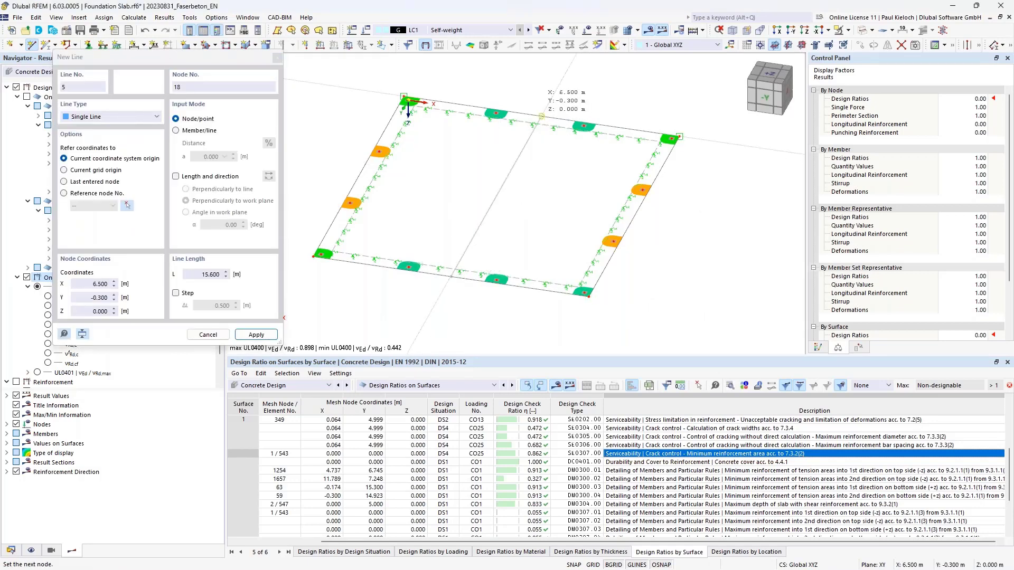
pyautogui.click(541, 116)
pyautogui.click(551, 335)
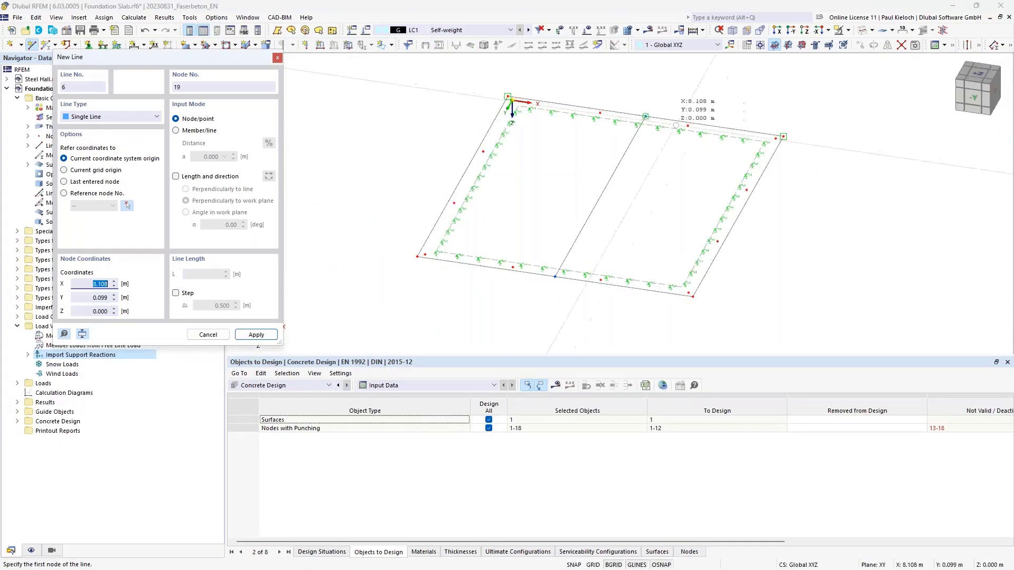
pyautogui.press('Escape')
# Step: Divide the slab surface with its intersecting line and show the object numbering in the model
pyautogui.rightClick(629, 127)
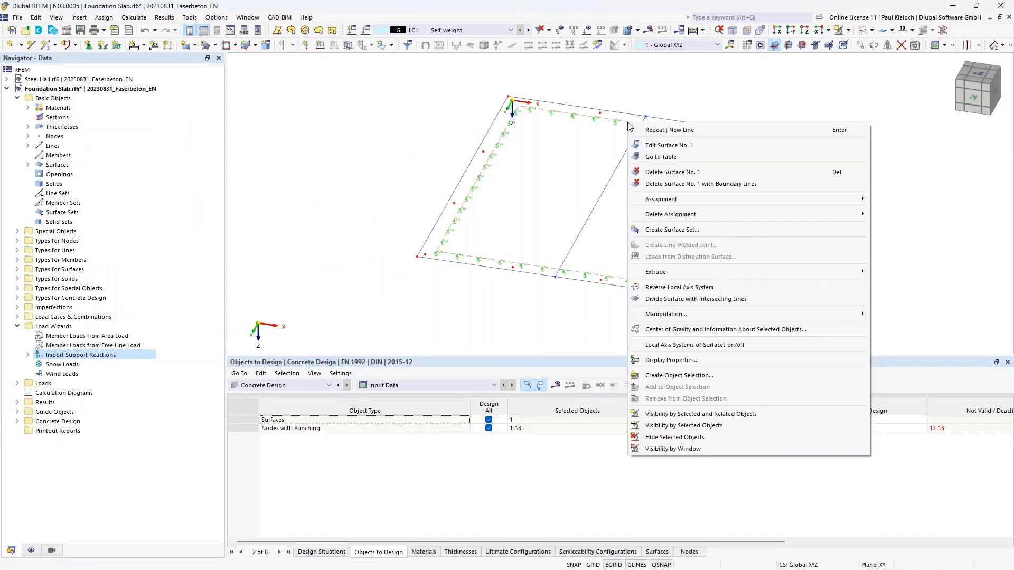
pyautogui.click(681, 299)
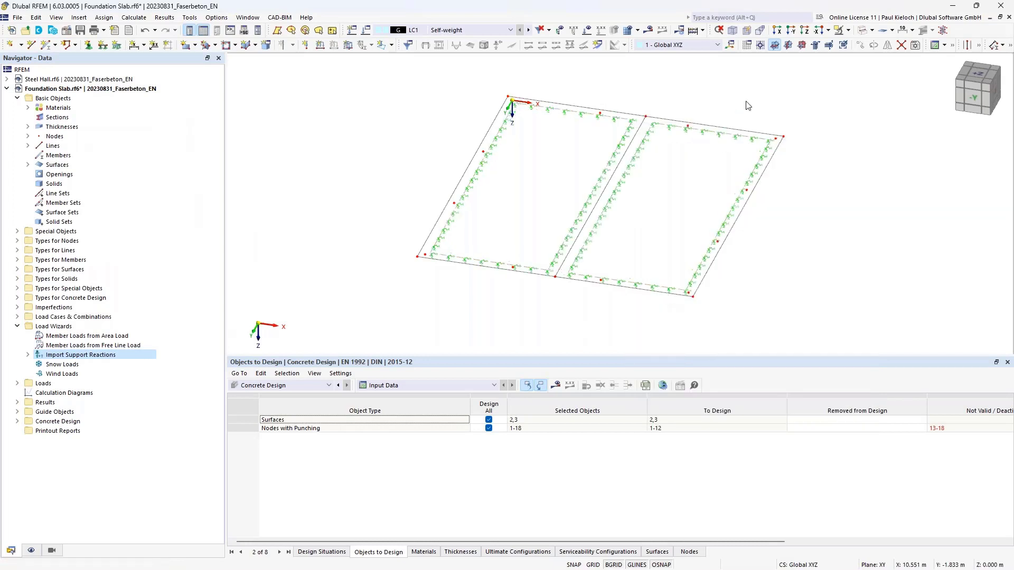
pyautogui.moveTo(756, 100); pyautogui.dragTo(666, 90, button='middle')
pyautogui.rightClick(755, 111)
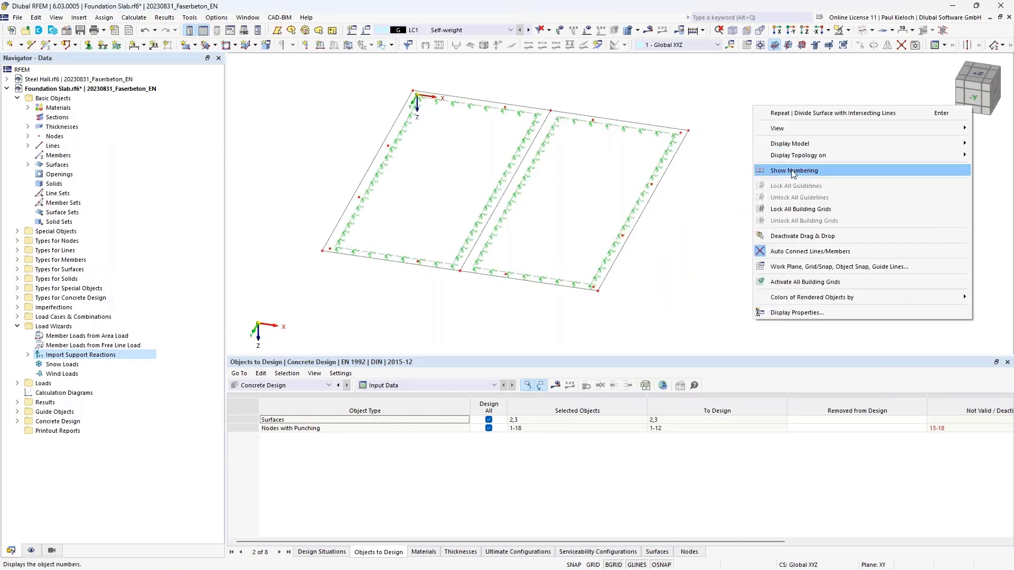
pyautogui.click(793, 174)
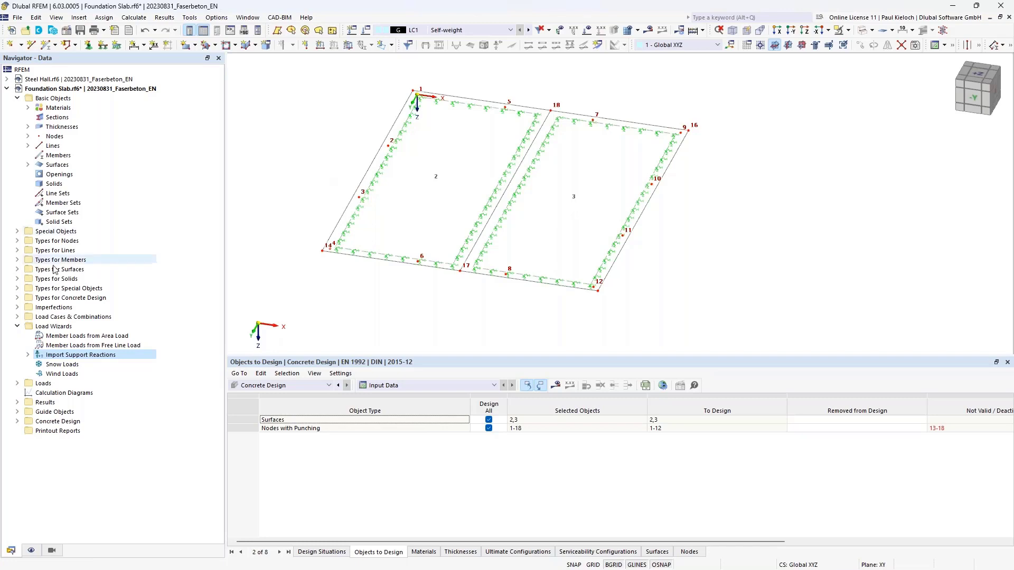
# Step: Expand the surface results adjustments under the special objects and widen the data navigator to read their full names
pyautogui.click(18, 231)
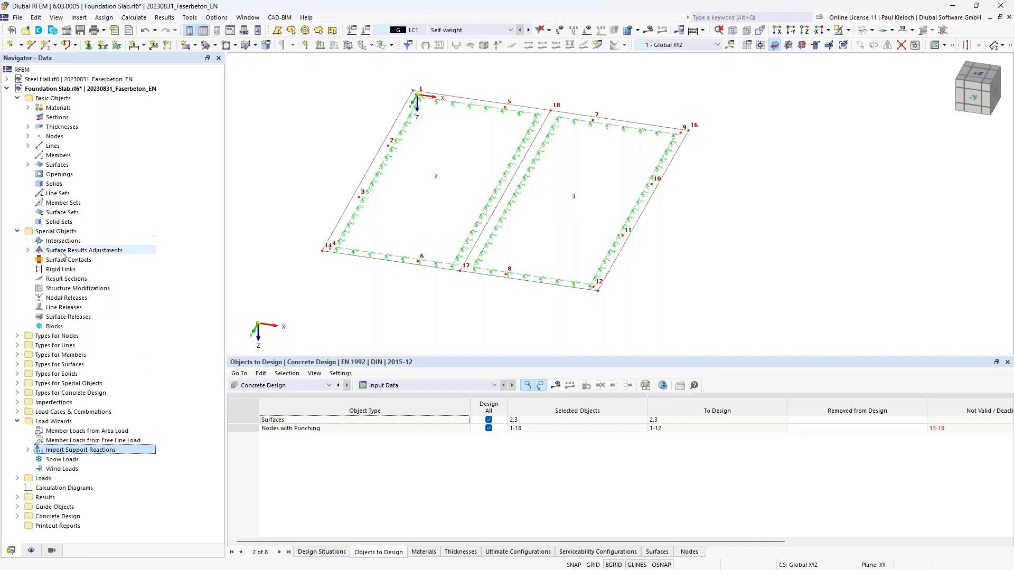
pyautogui.click(63, 251)
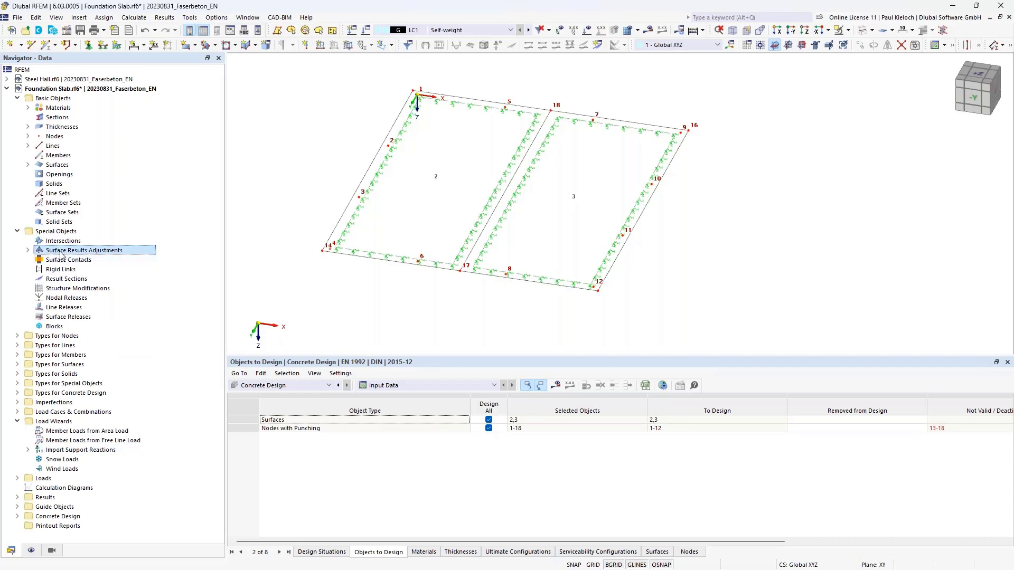
pyautogui.click(29, 252)
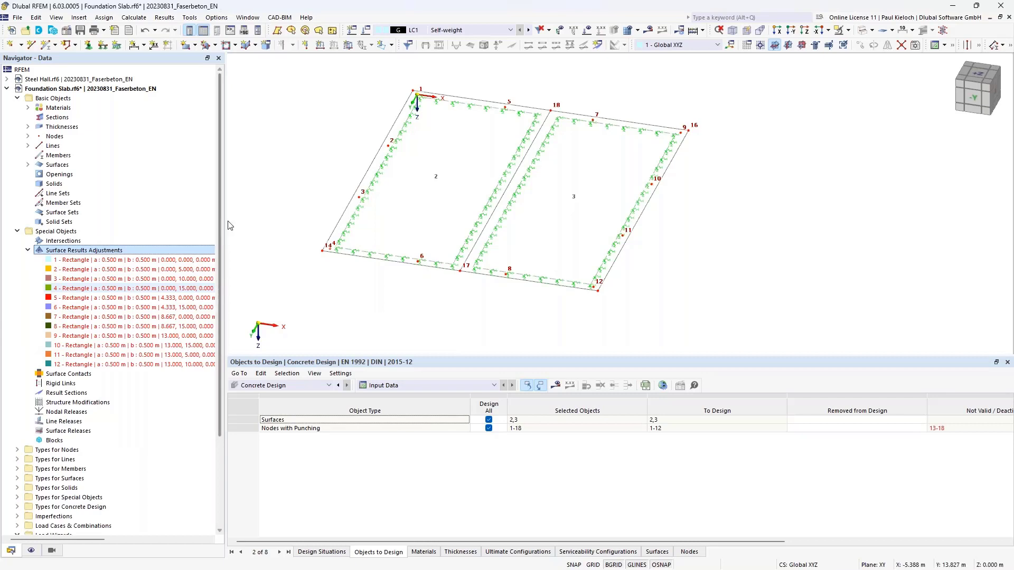
pyautogui.moveTo(222, 217); pyautogui.dragTo(289, 212)
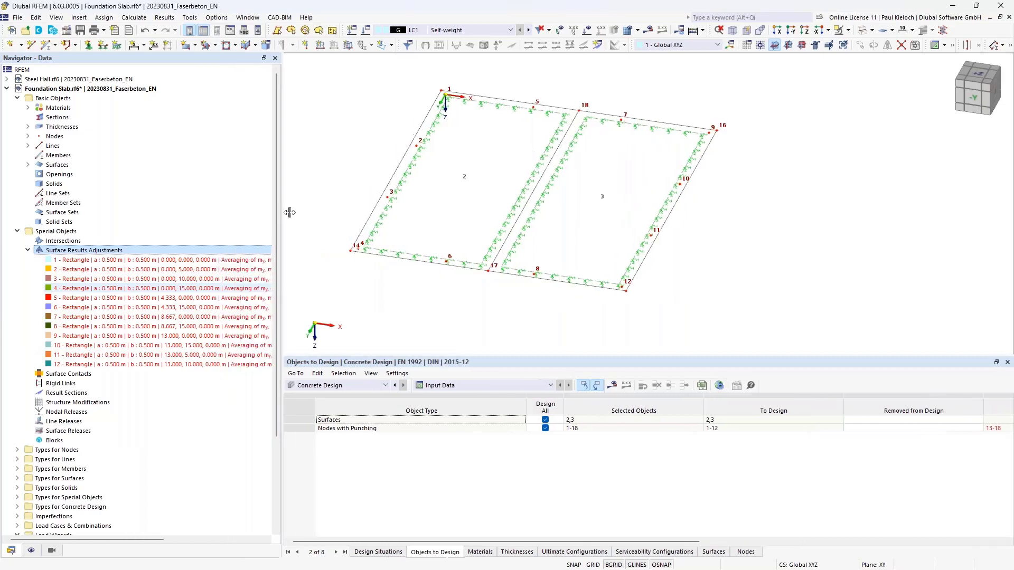
# Step: Assign surface results adjustments 1 to 6 together to surface No. 2
pyautogui.click(199, 262)
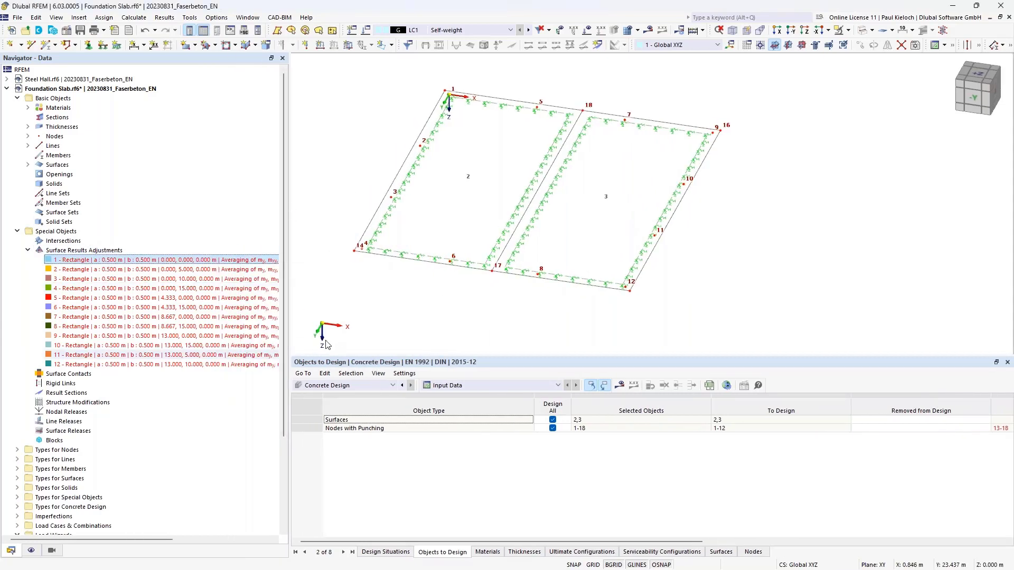
pyautogui.keyDown('shift'); pyautogui.click(93, 309); pyautogui.keyUp('shift')
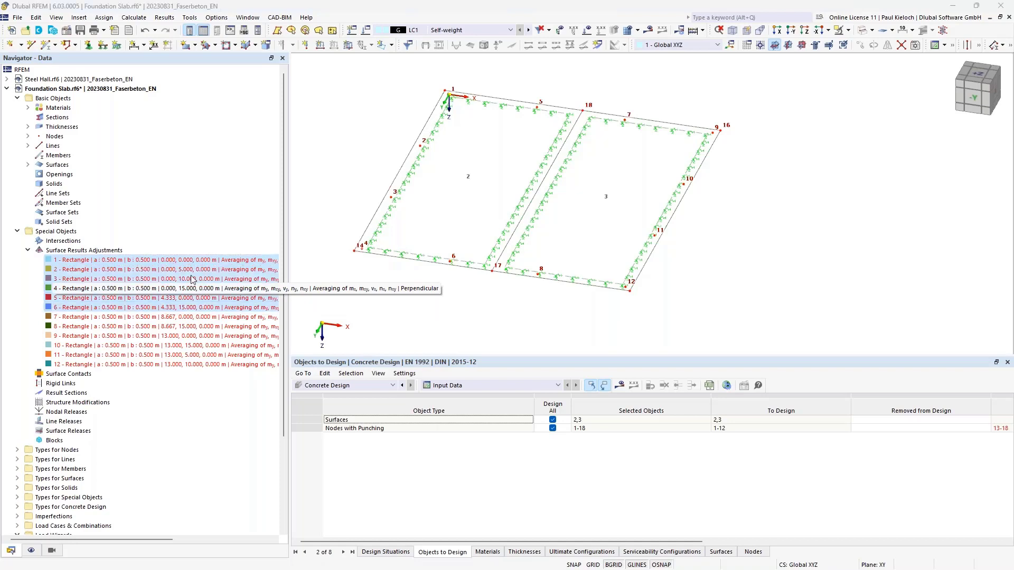
pyautogui.rightClick(161, 261)
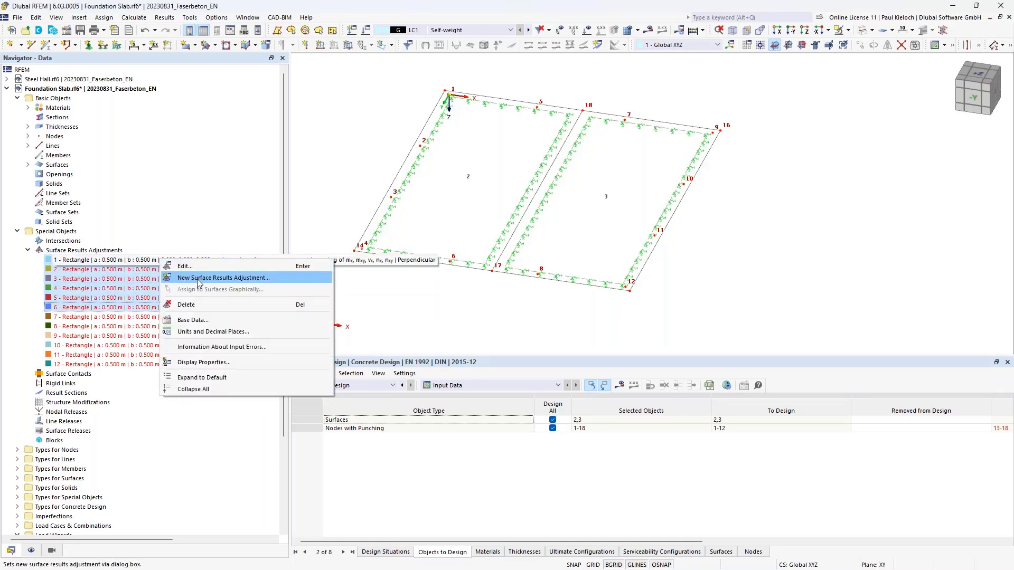
pyautogui.click(195, 266)
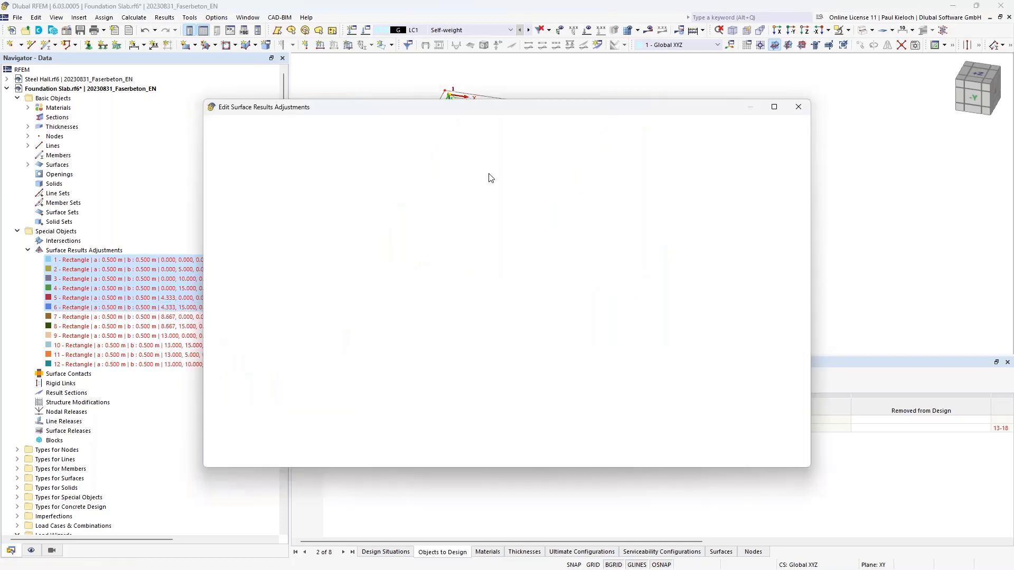
pyautogui.click(622, 140)
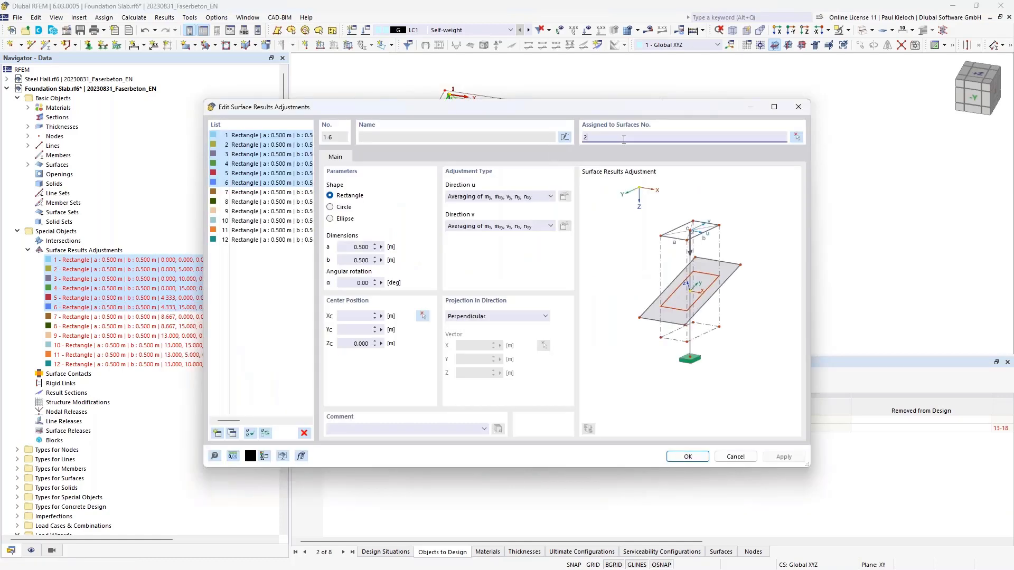
# Step: Assign surface results adjustments 7 to 12 to surface No. 3 and apply the assignments
pyautogui.click(250, 193)
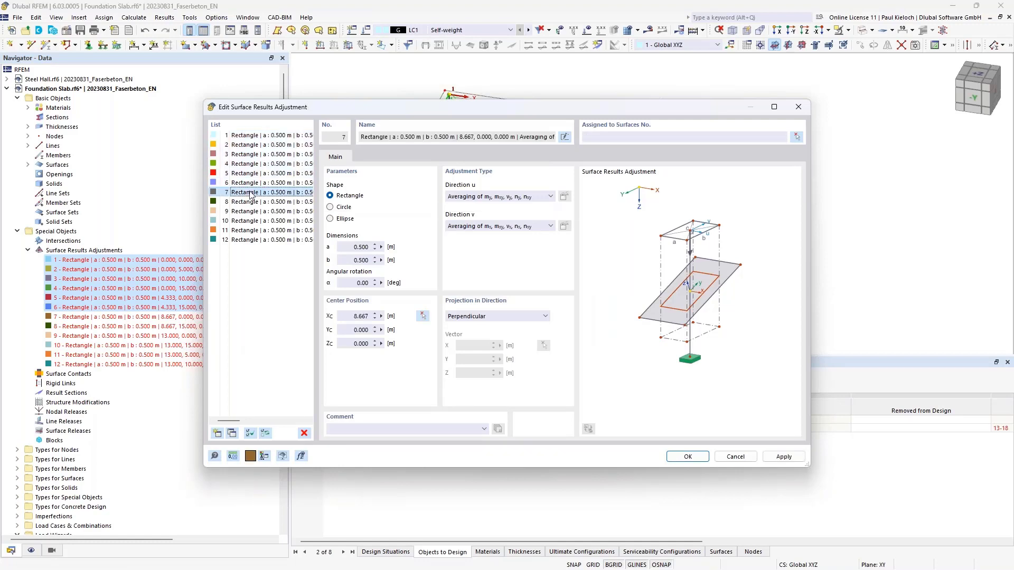
pyautogui.keyDown('shift'); pyautogui.click(254, 241); pyautogui.keyUp('shift')
pyautogui.click(611, 138)
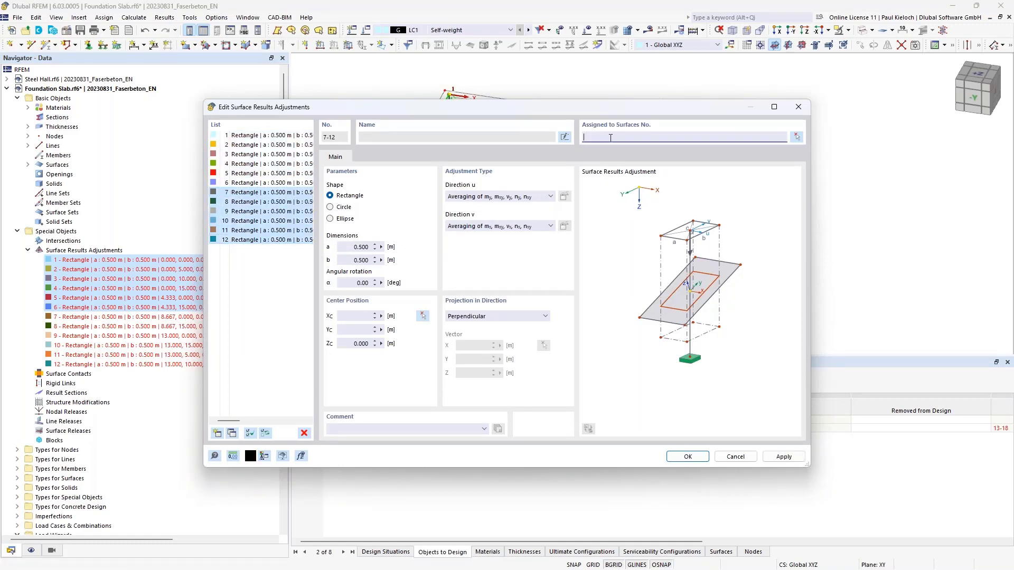
pyautogui.write('3')
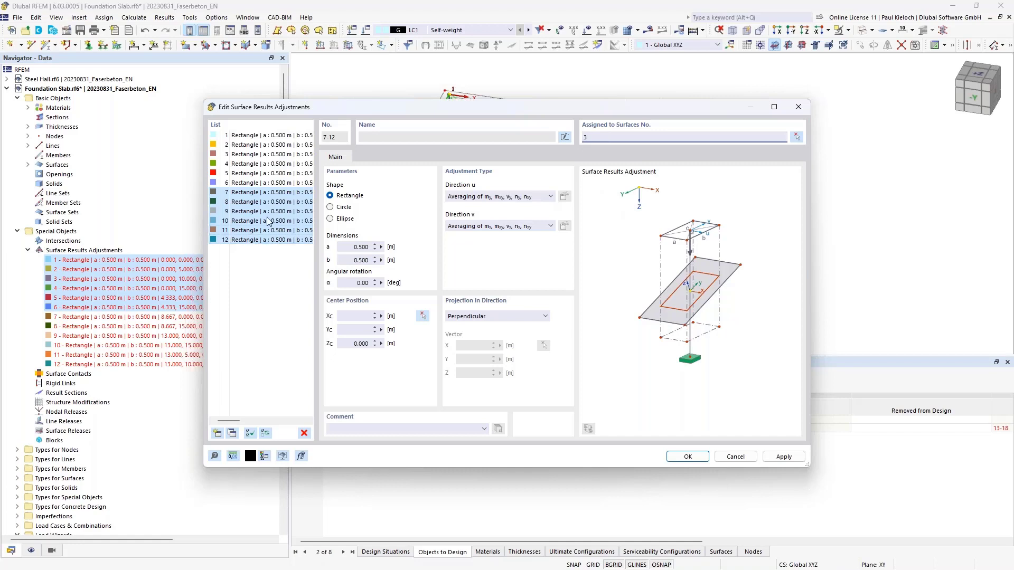
pyautogui.click(279, 194)
pyautogui.click(783, 457)
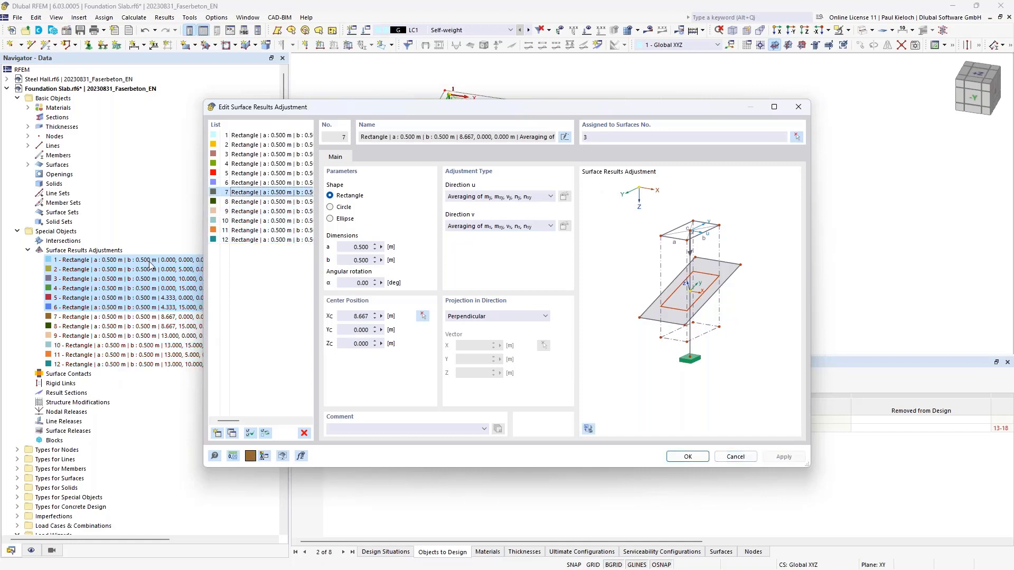
pyautogui.click(735, 457)
# Step: Give surface No. 3 the thickness 2 - Uniform, d: 240.0 mm, with material 3 - C20/25
pyautogui.moveTo(761, 276); pyautogui.dragTo(801, 253, button='middle')
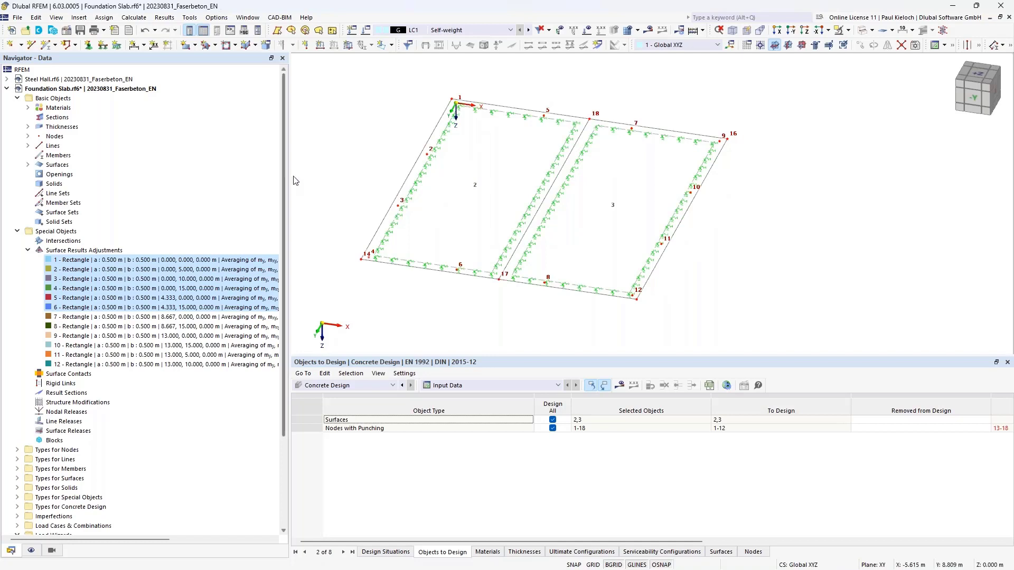
pyautogui.moveTo(286, 174); pyautogui.dragTo(243, 174)
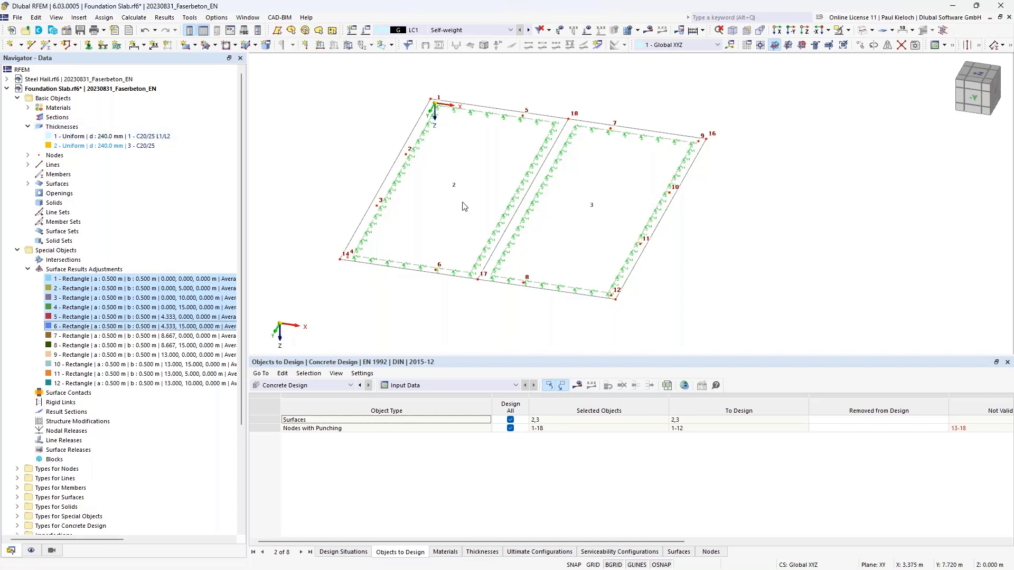
pyautogui.doubleClick(605, 133)
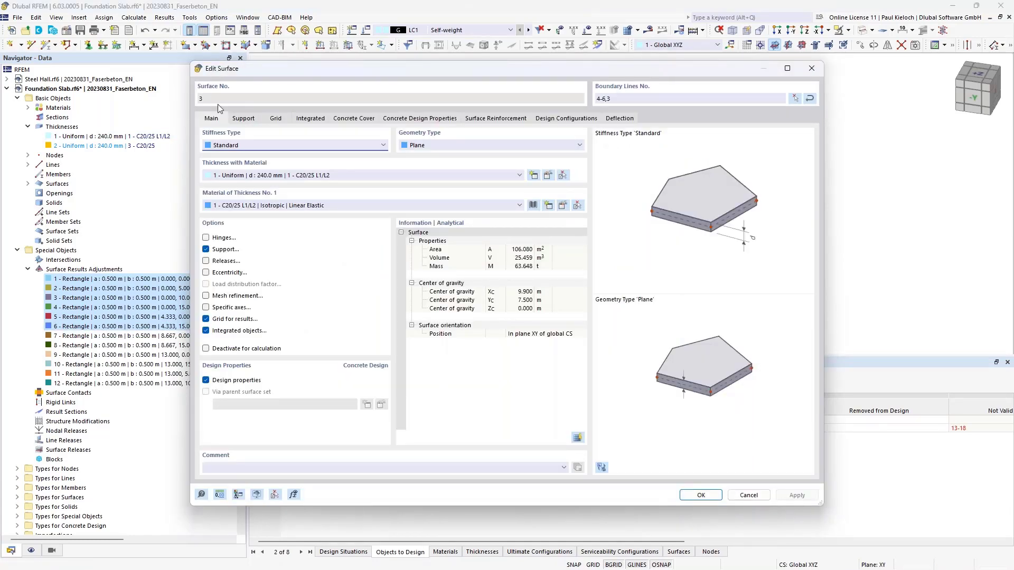
pyautogui.click(272, 176)
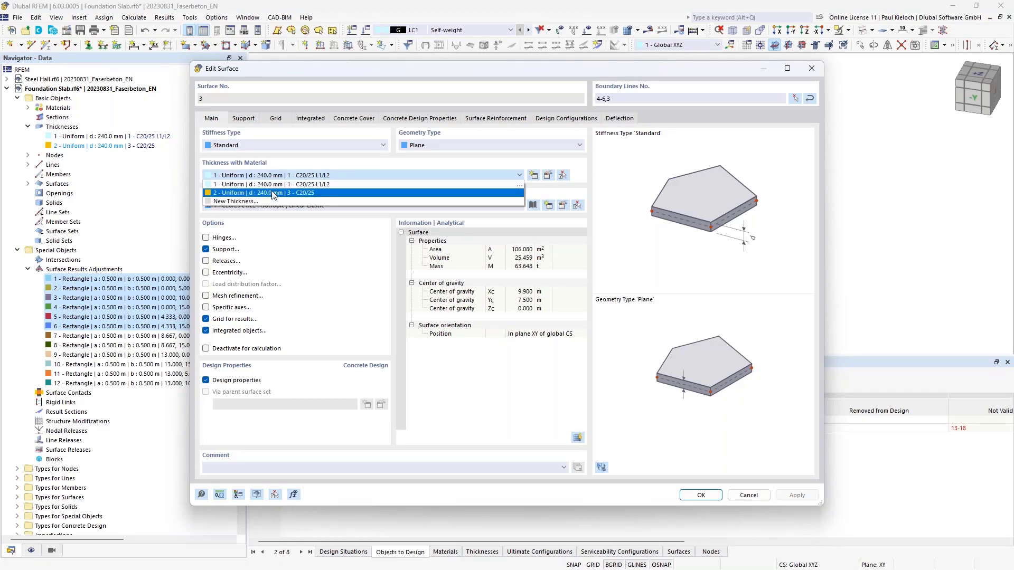
pyautogui.click(272, 193)
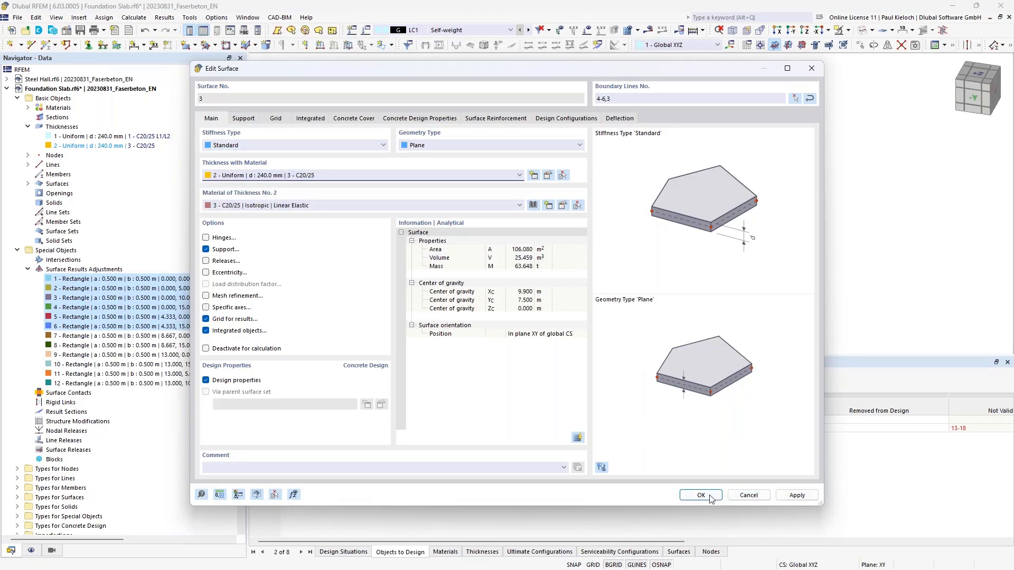
pyautogui.press('Return')
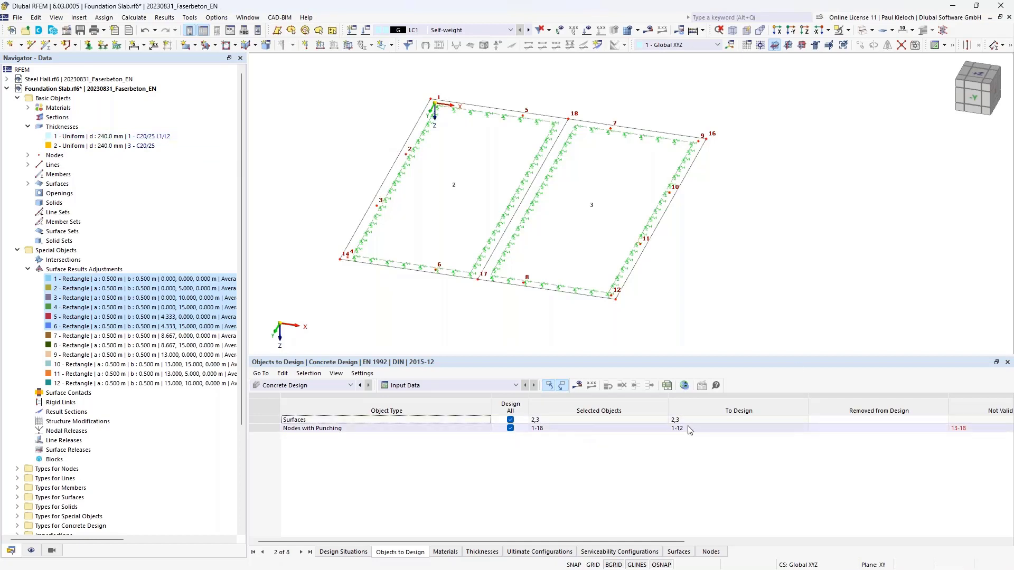
# Step: Calculate the concrete design for the slab divided into surfaces 2 and 3
pyautogui.click(266, 385)
pyautogui.moveTo(742, 267); pyautogui.dragTo(777, 264, button='middle')
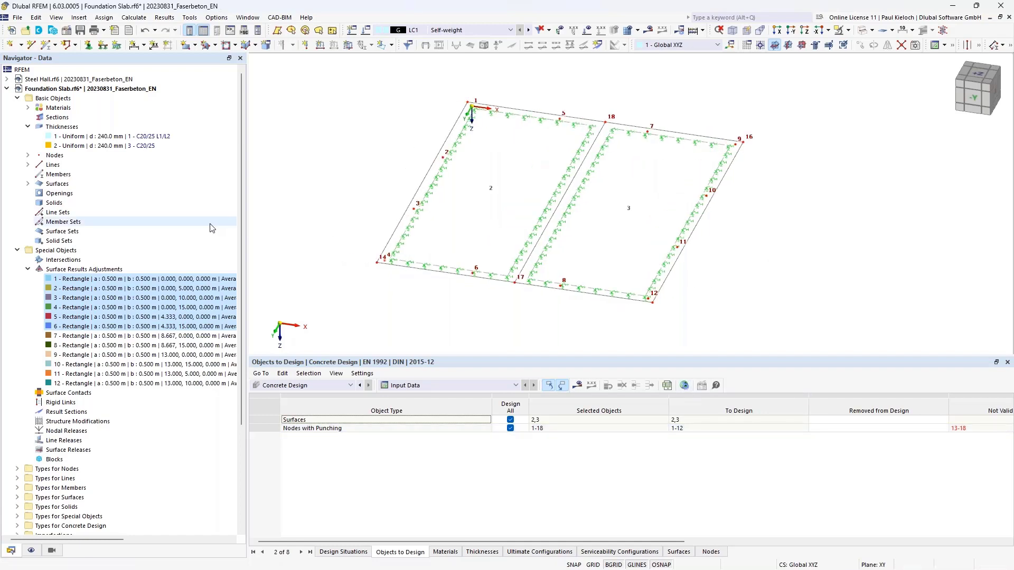
pyautogui.moveTo(247, 212); pyautogui.dragTo(217, 211)
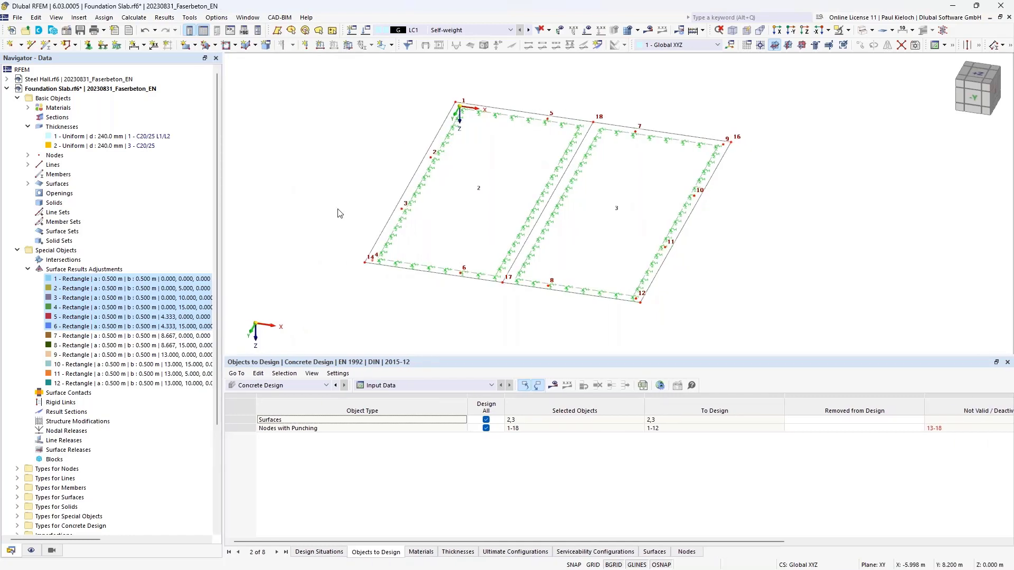
pyautogui.click(553, 385)
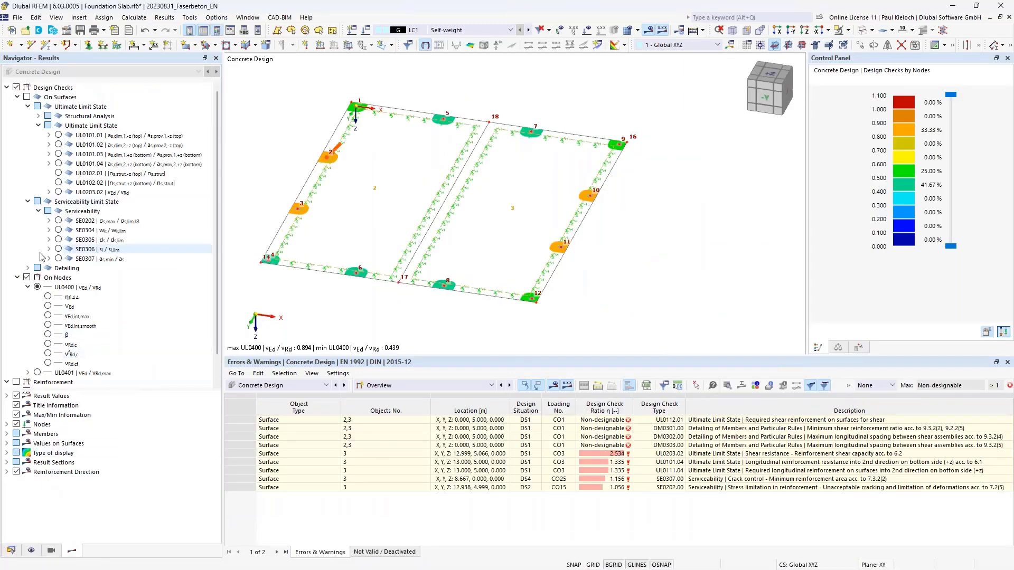
# Step: Hide the design checks on nodes and display the design checks on surfaces instead
pyautogui.click(27, 279)
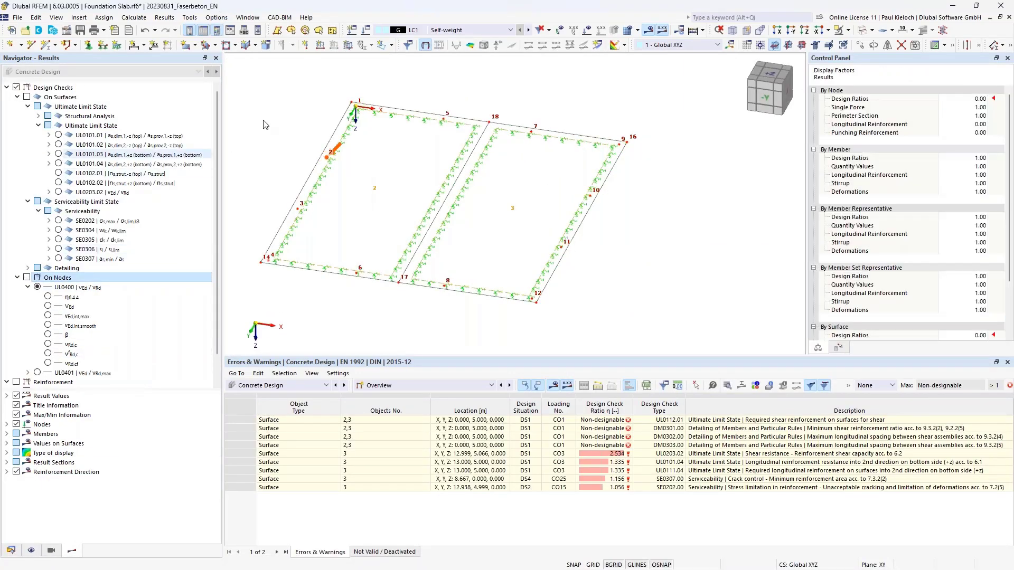
pyautogui.moveTo(279, 115); pyautogui.dragTo(326, 142, button='middle')
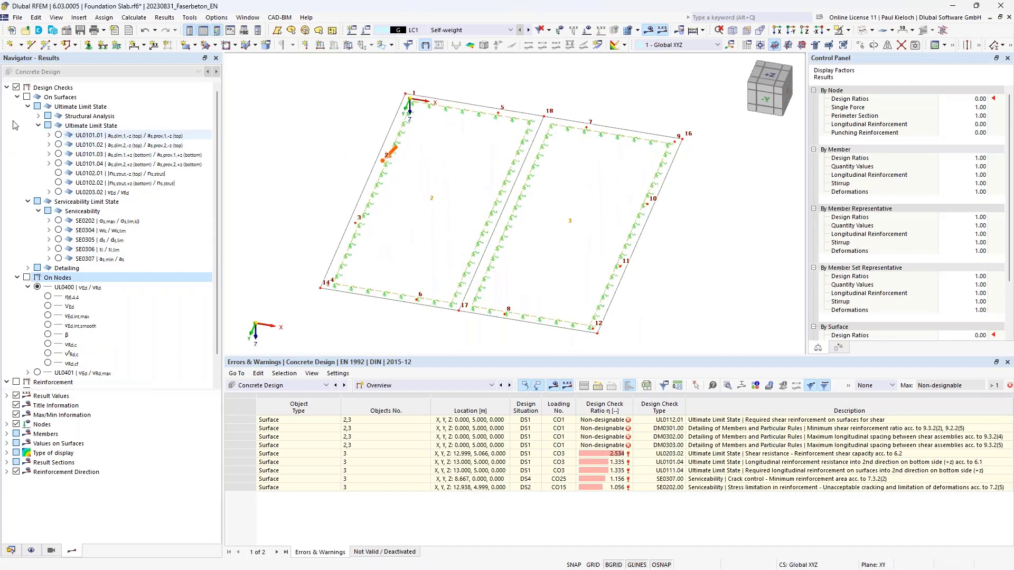
pyautogui.click(28, 97)
pyautogui.click(27, 97)
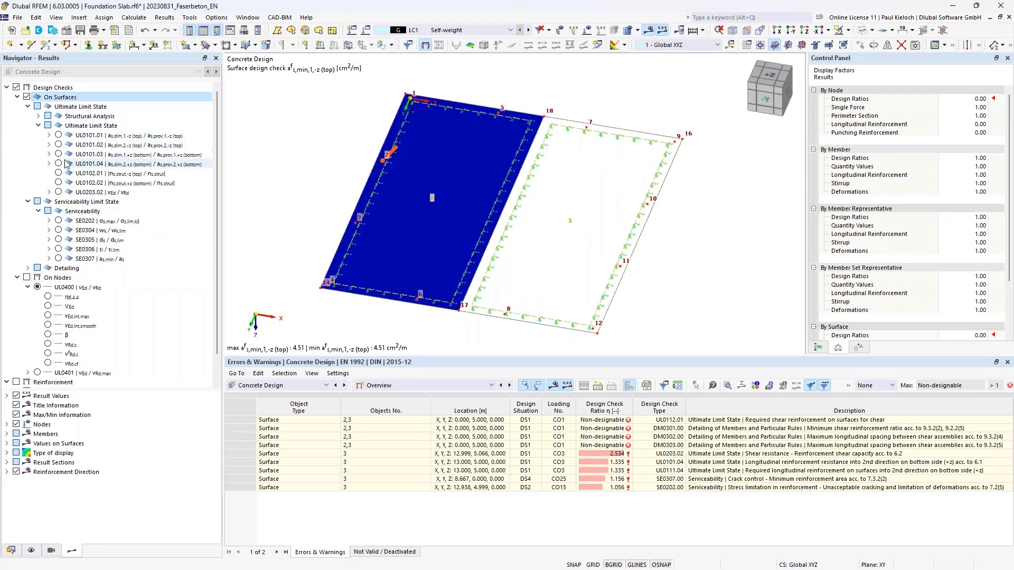
# Step: Display the UL0101.01 required top reinforcement as,dim,1,-z on both surfaces together with its color scale
pyautogui.click(49, 136)
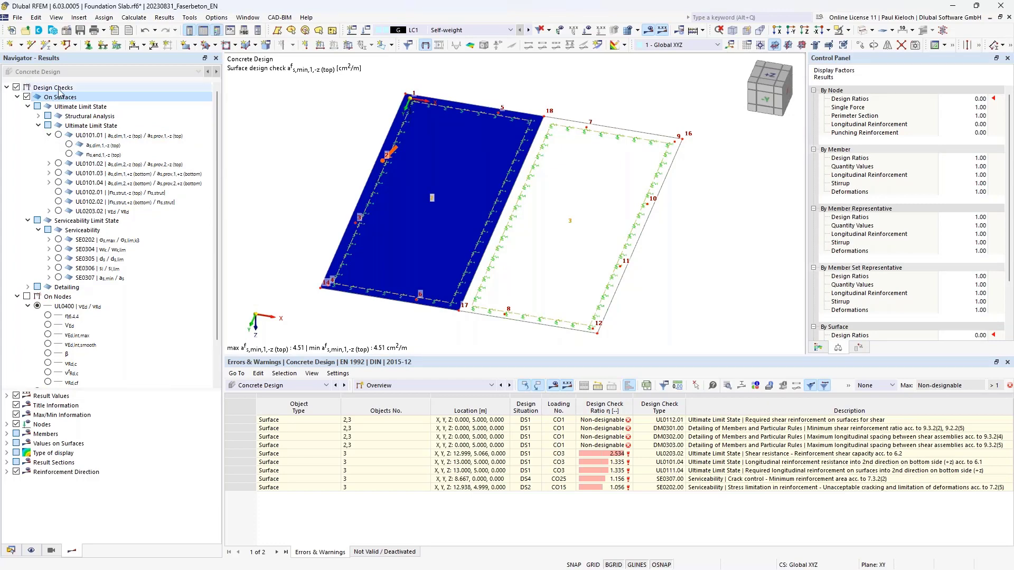
pyautogui.click(69, 144)
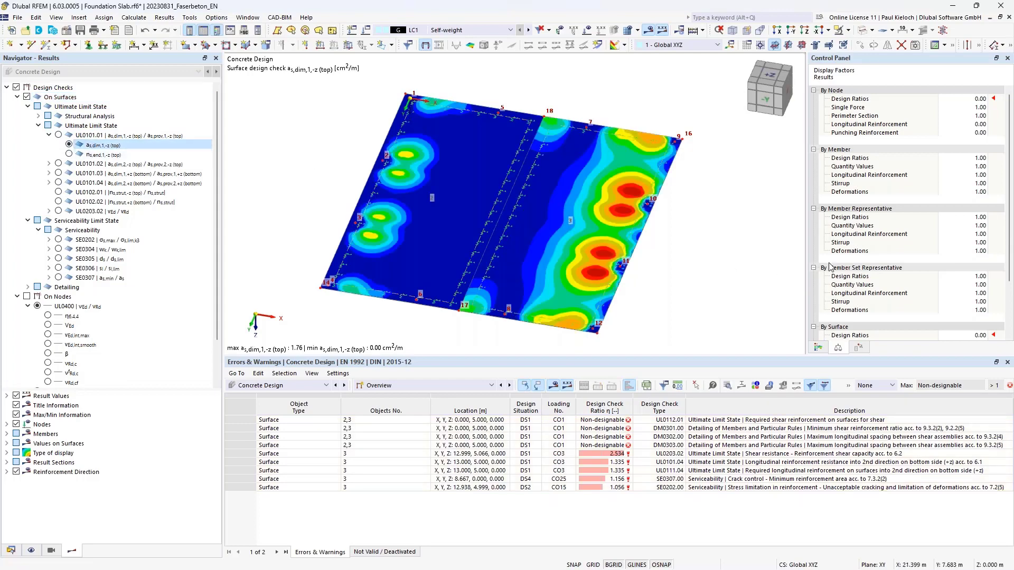
pyautogui.click(818, 347)
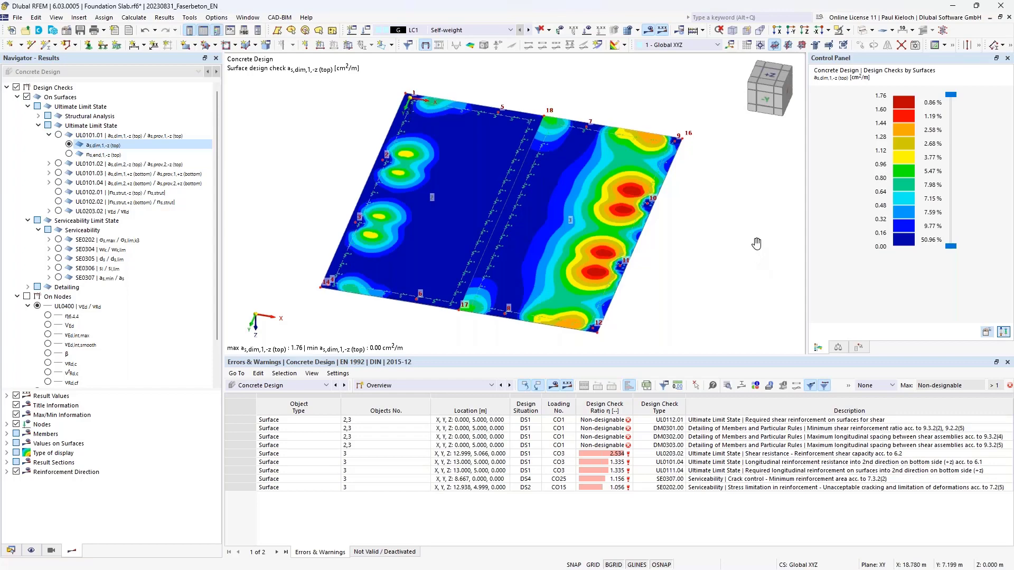
pyautogui.moveTo(758, 243)
pyautogui.mouseDown(button='middle')
pyautogui.moveTo(774, 234)
pyautogui.moveTo(766, 253)
pyautogui.mouseUp(button='middle')
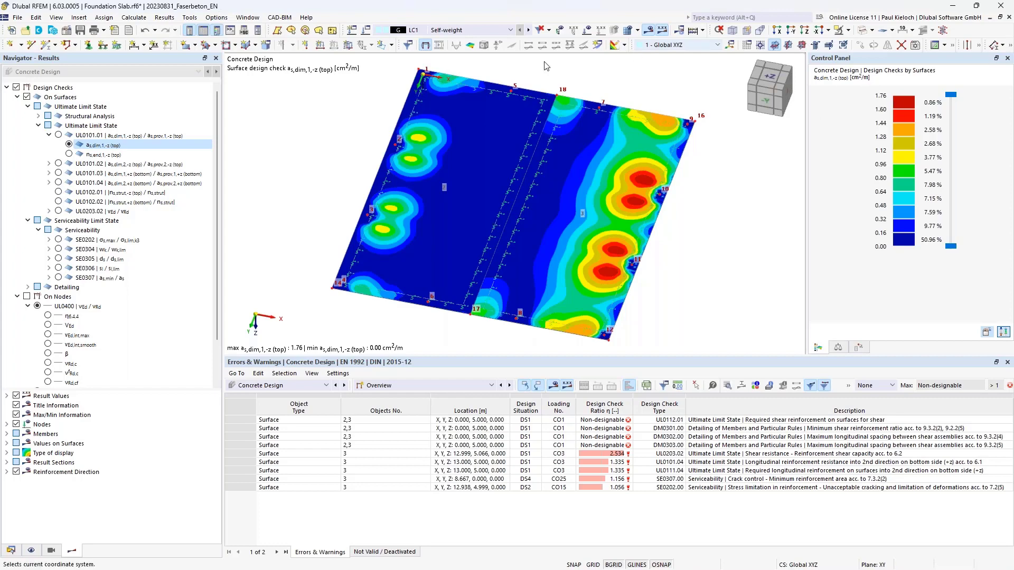
# Step: Display the UL0101.02 required top reinforcement as,dim,2,-z in the second direction on both surfaces
pyautogui.click(48, 164)
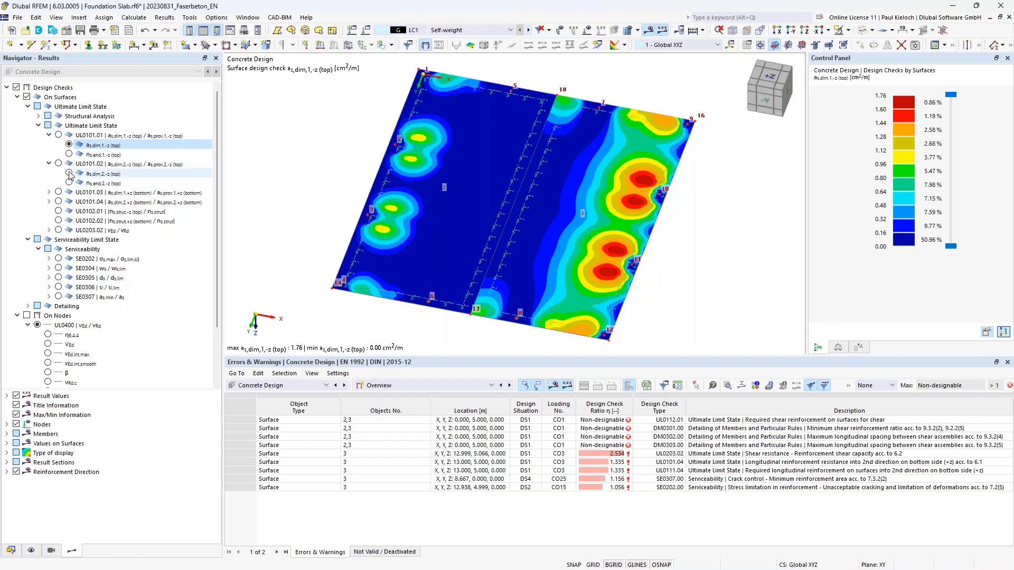
pyautogui.click(69, 173)
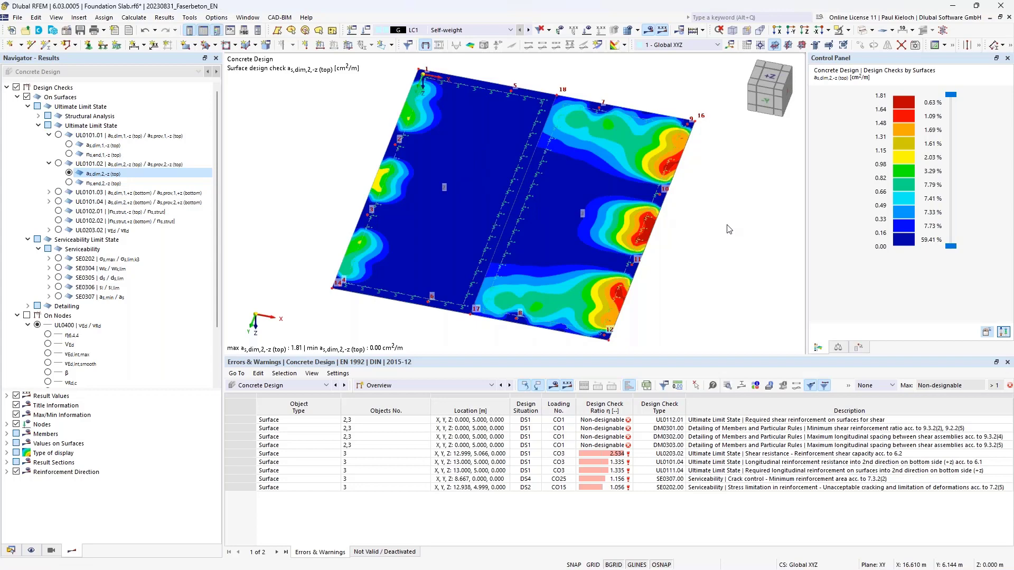
pyautogui.moveTo(724, 250); pyautogui.dragTo(713, 235, button='middle')
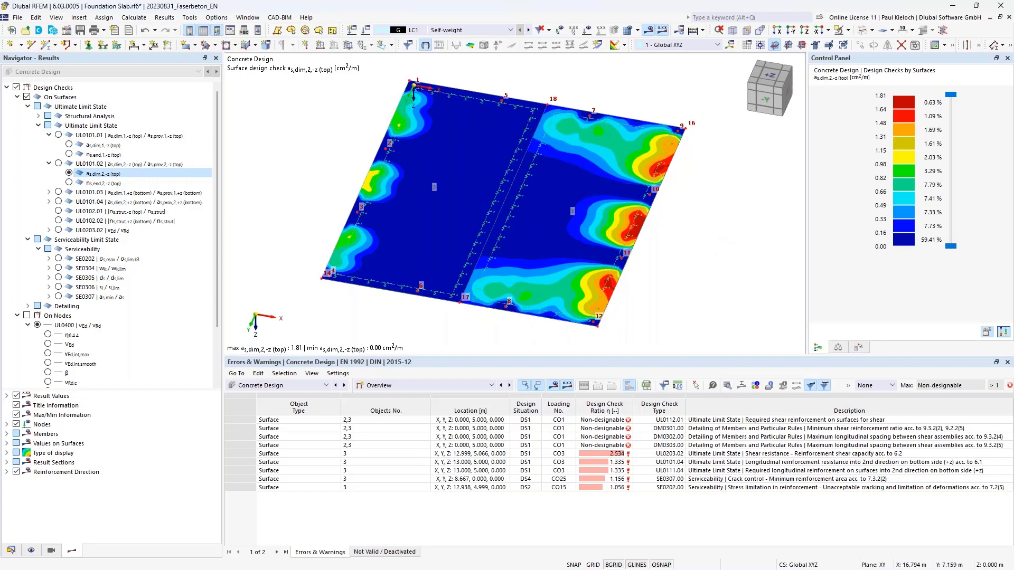
# Step: Collapse the ultimate limit state checks and display the SE0307 minimum reinforcement check on the surfaces
pyautogui.moveTo(714, 235); pyautogui.dragTo(714, 235, button='middle')
pyautogui.click(38, 125)
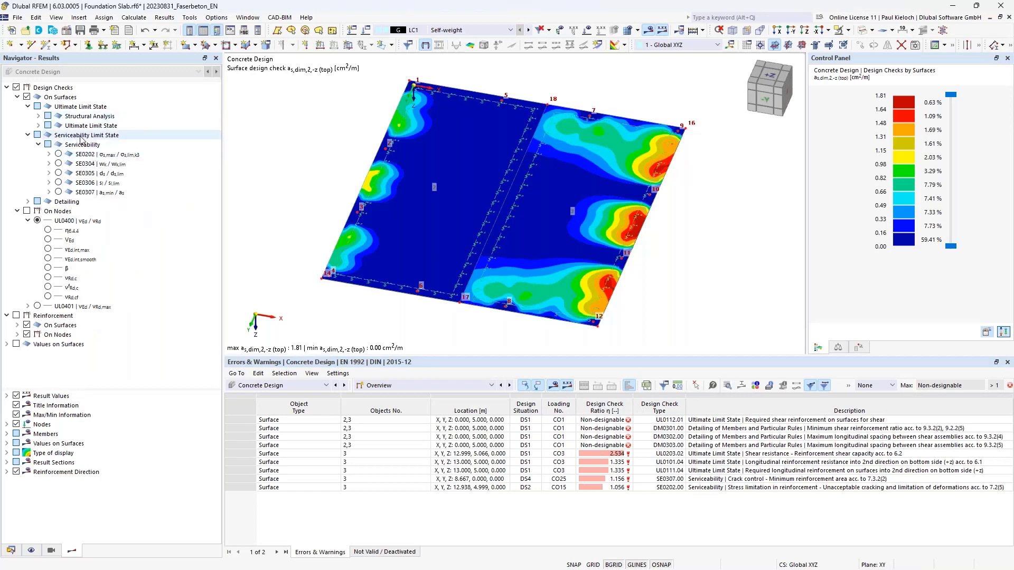
pyautogui.click(59, 192)
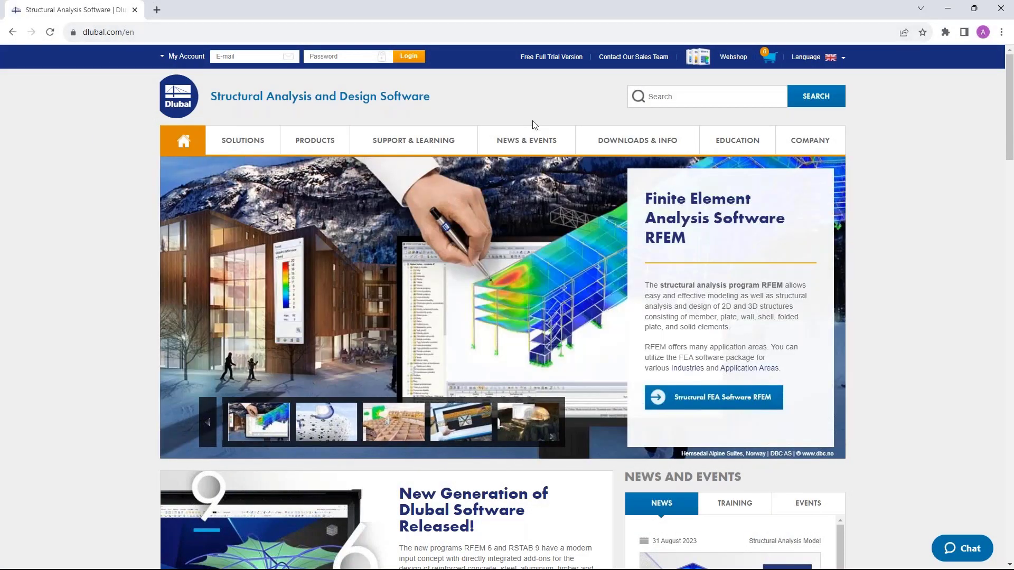
# Step: Switch to the Dlubal website in the browser, open its Webinars page and look through the webinar list
pyautogui.moveTo(538, 138)
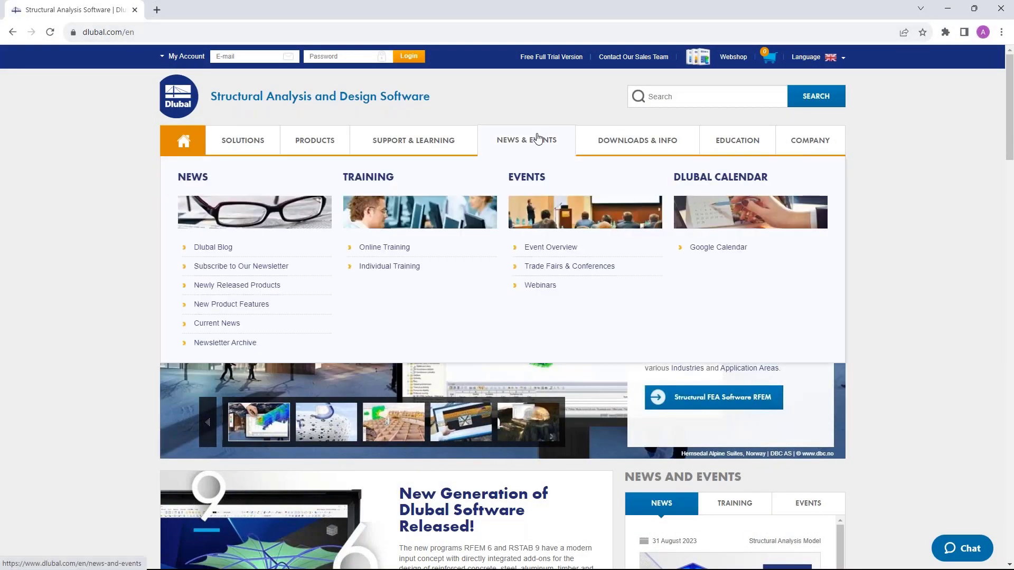
pyautogui.click(540, 286)
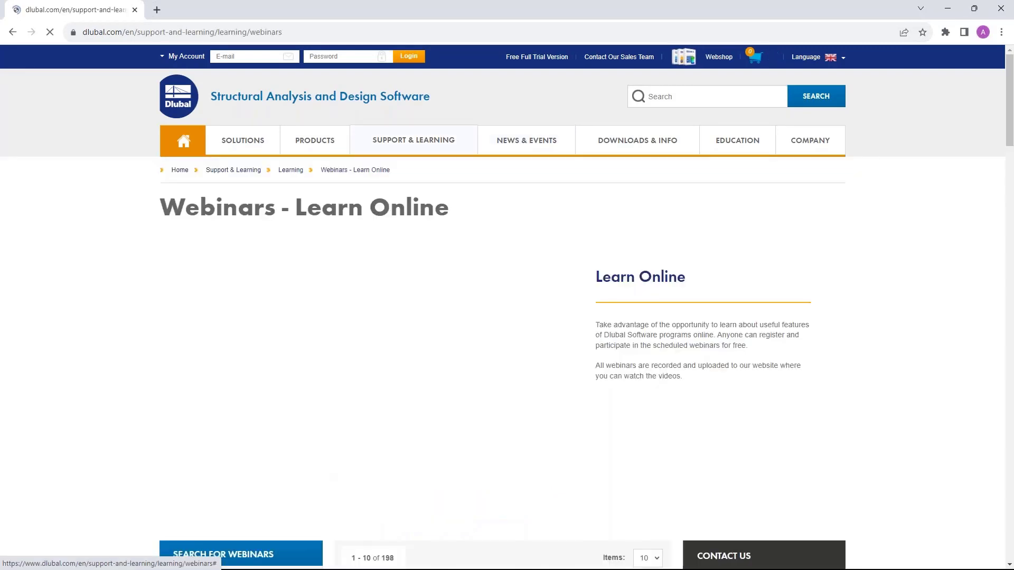
pyautogui.scroll(-8, 531, 191)
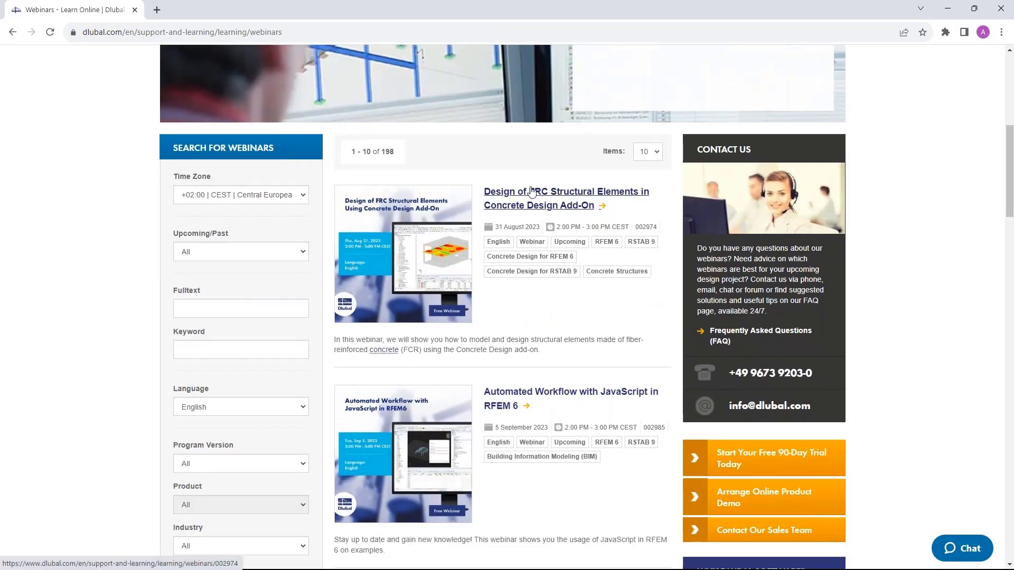
pyautogui.scroll(-4, 532, 191)
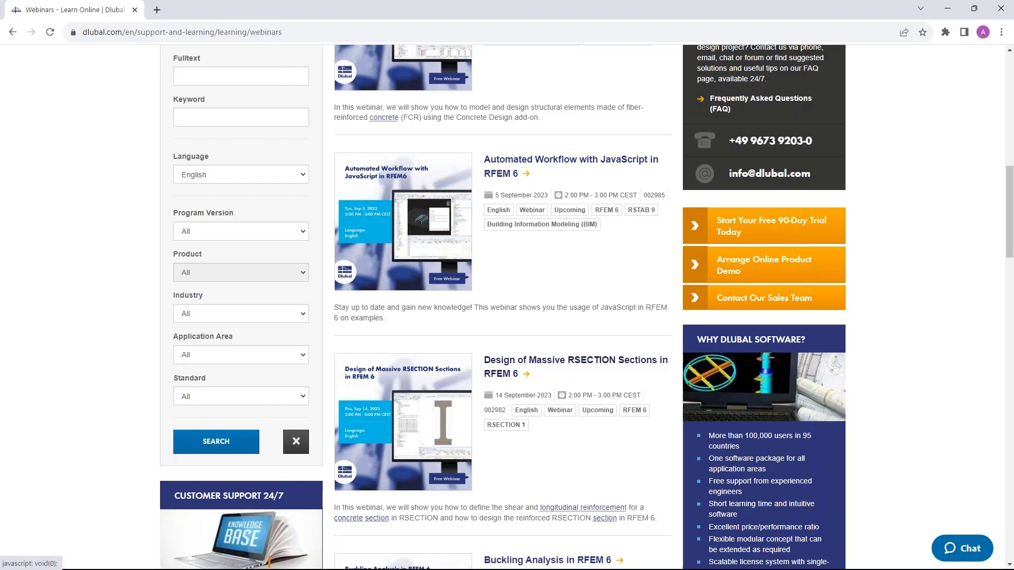
pyautogui.scroll(5, 527, 355)
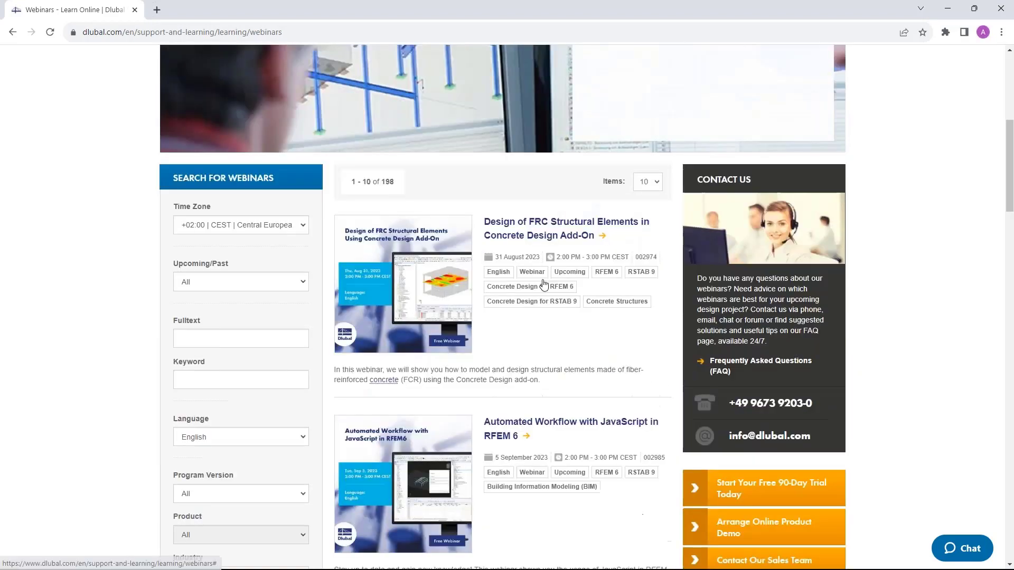
# Step: Open the webinar "Design of FRC Structural Elements in Concrete Design Add-On" and read through its content, time schedule, speakers and links
pyautogui.scroll(-2, 544, 286)
pyautogui.click(536, 135)
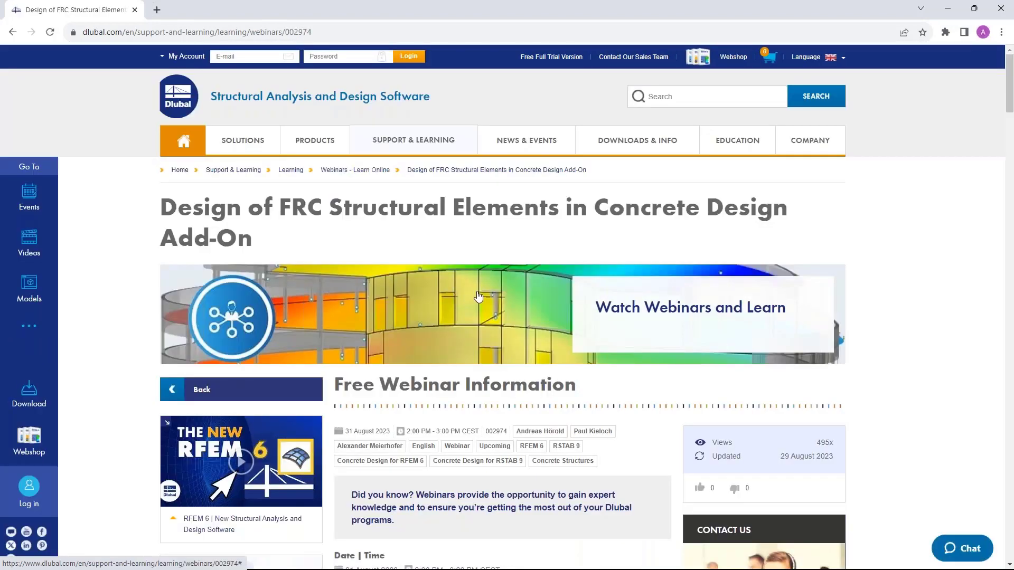
pyautogui.scroll(-3, 479, 296)
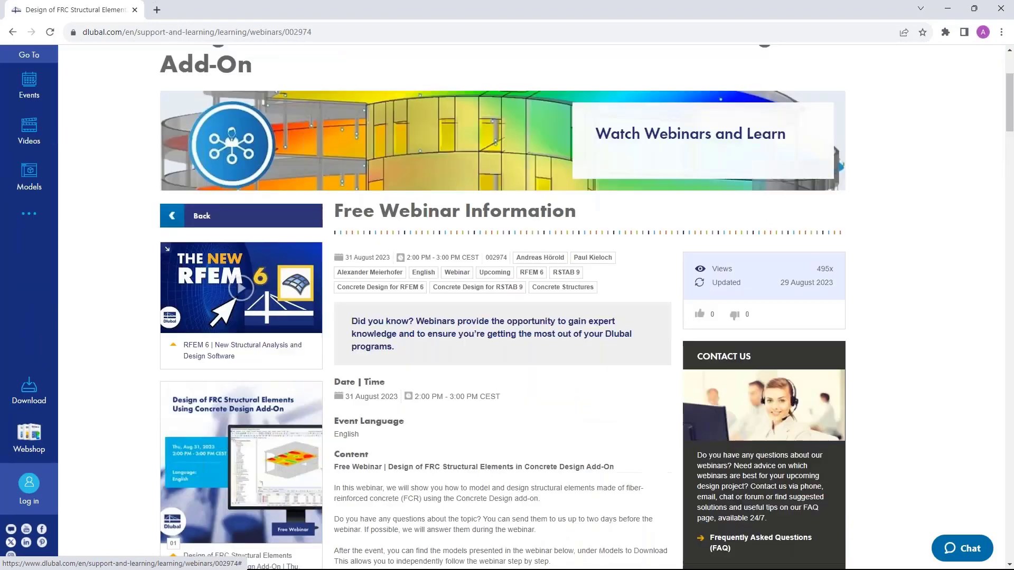
pyautogui.scroll(-2, 419, 395)
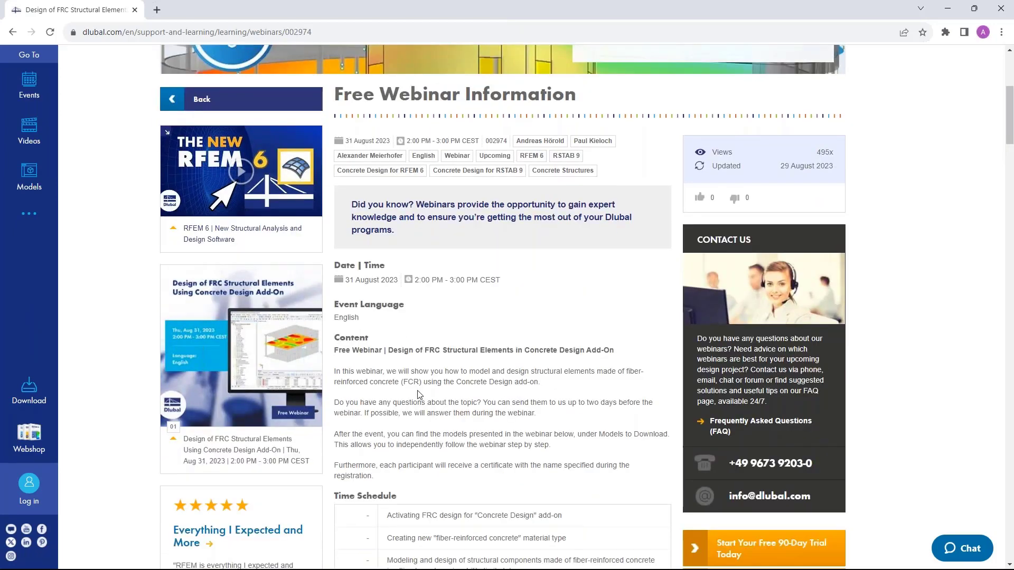
pyautogui.scroll(-1, 419, 395)
pyautogui.scroll(-2, 419, 395)
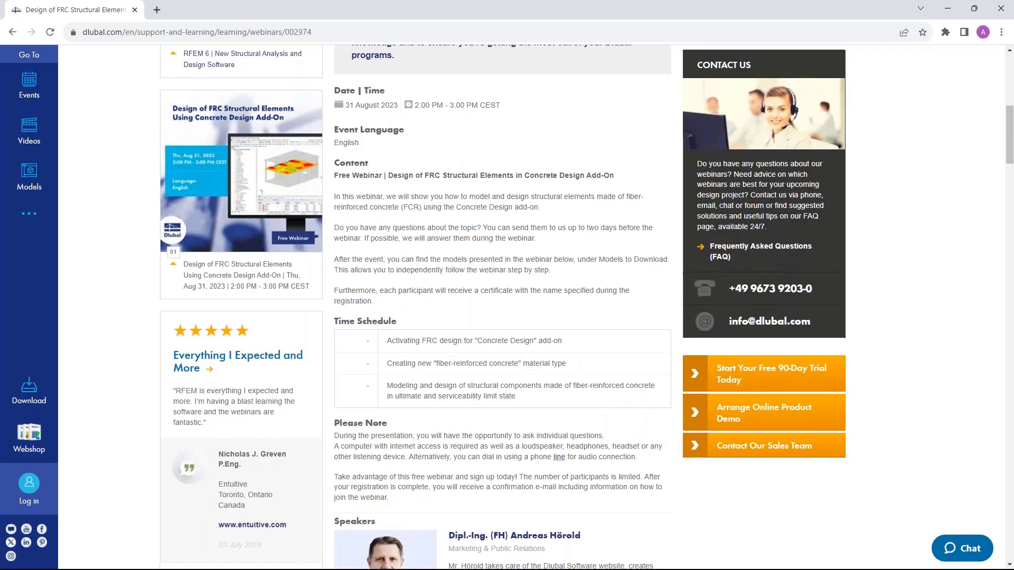
pyautogui.scroll(-5, 453, 274)
pyautogui.scroll(-3, 493, 342)
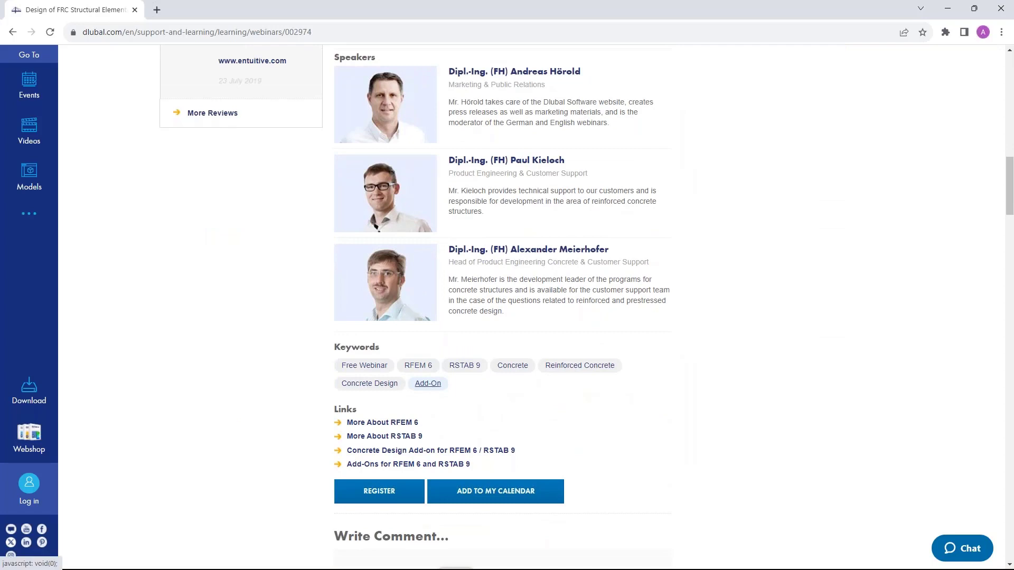
pyautogui.scroll(-2, 393, 303)
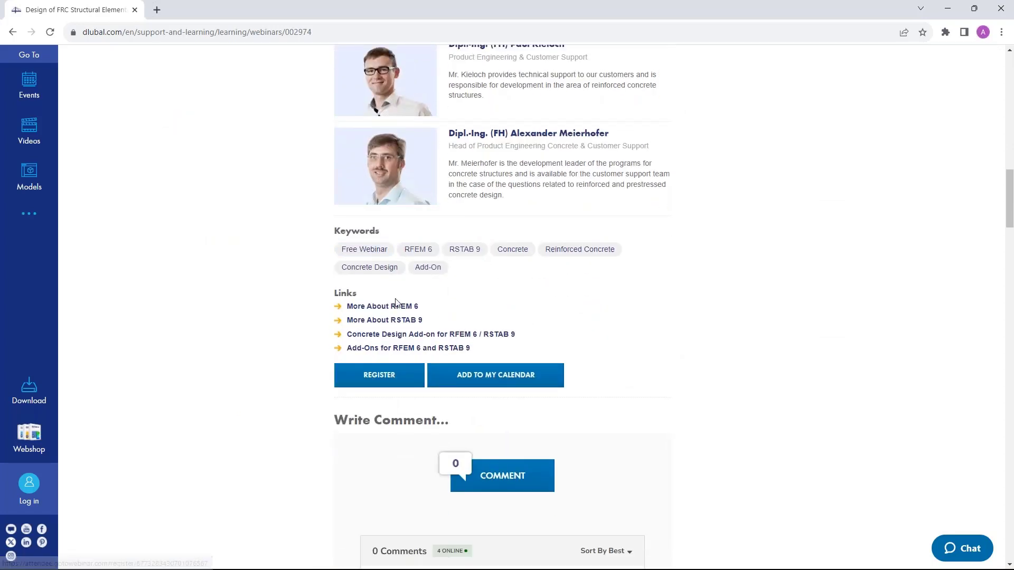
# Step: Look through the Models to Download below the webinar information, then return to the Recommended Events
pyautogui.scroll(-15, 393, 304)
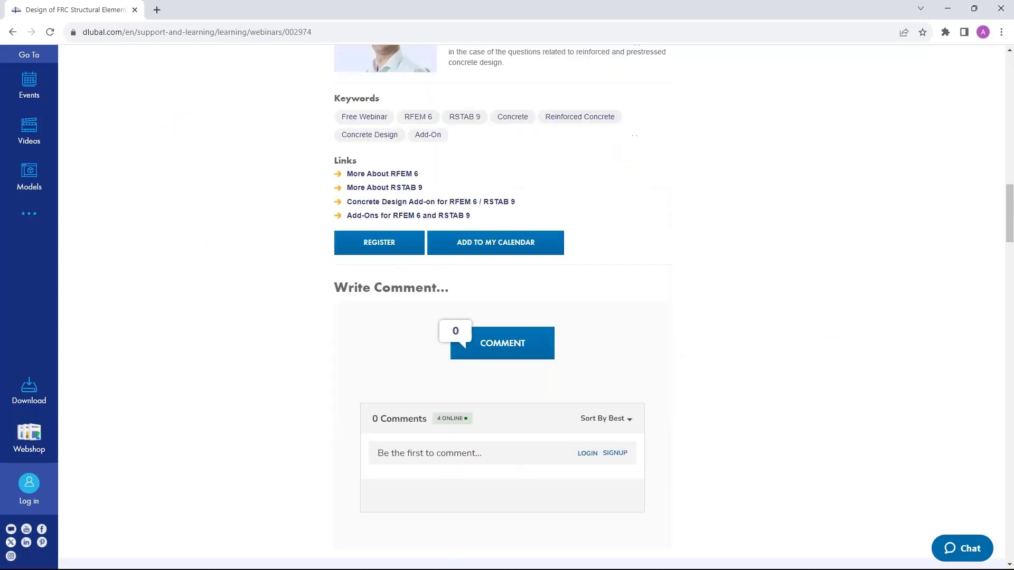
pyautogui.scroll(-4, 543, 284)
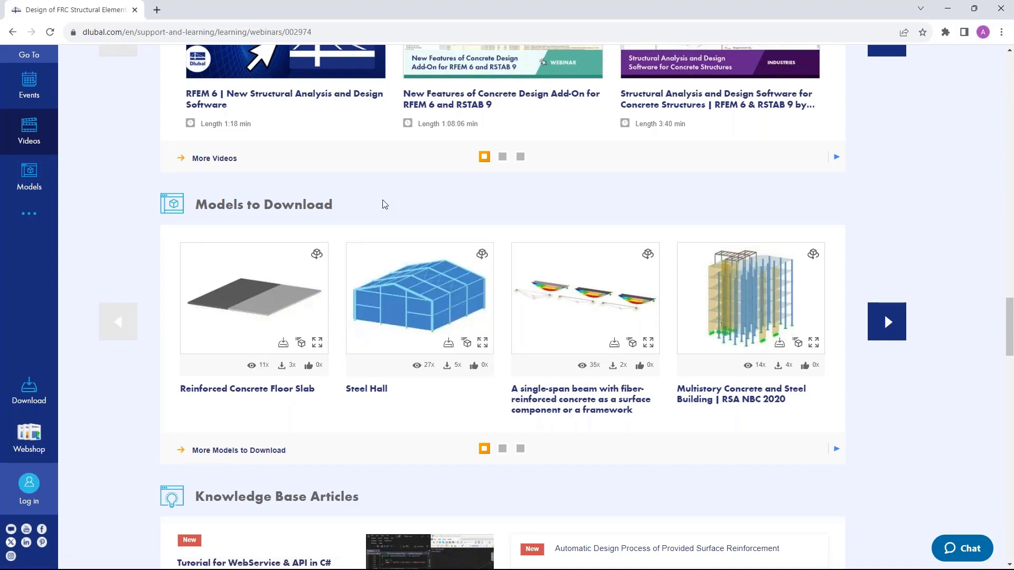
pyautogui.scroll(1, 385, 204)
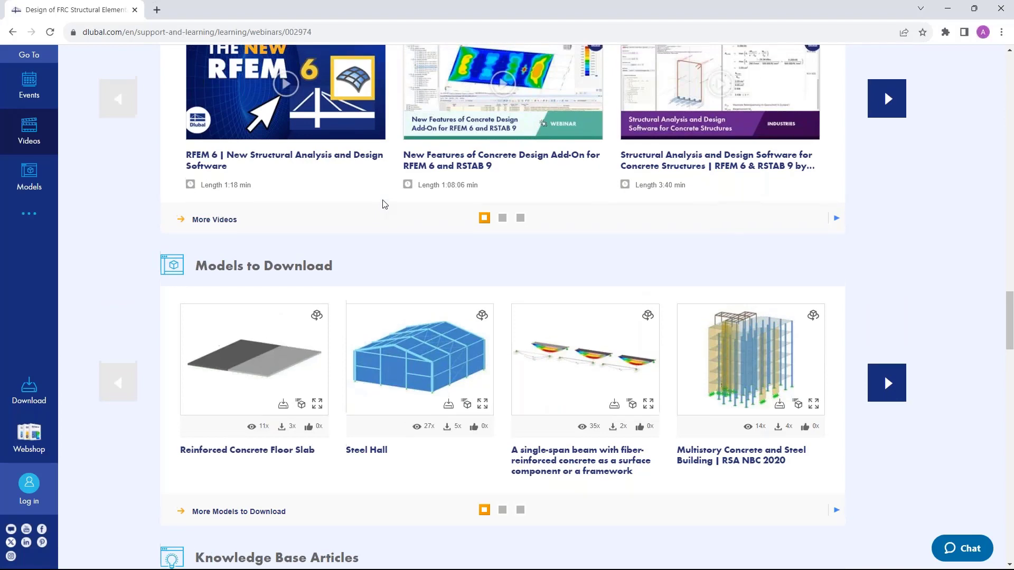
pyautogui.scroll(3, 385, 204)
pyautogui.scroll(9, 385, 204)
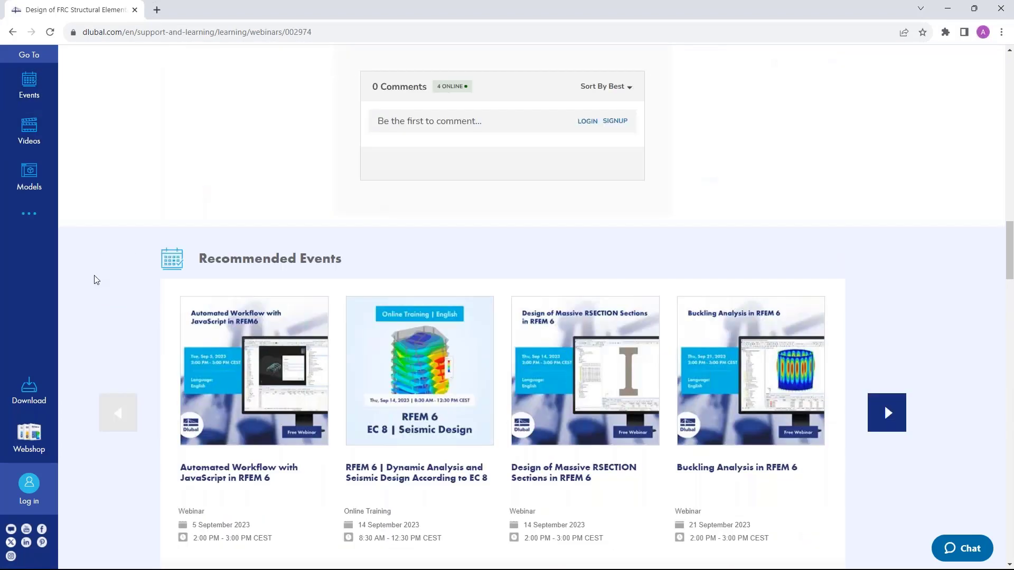